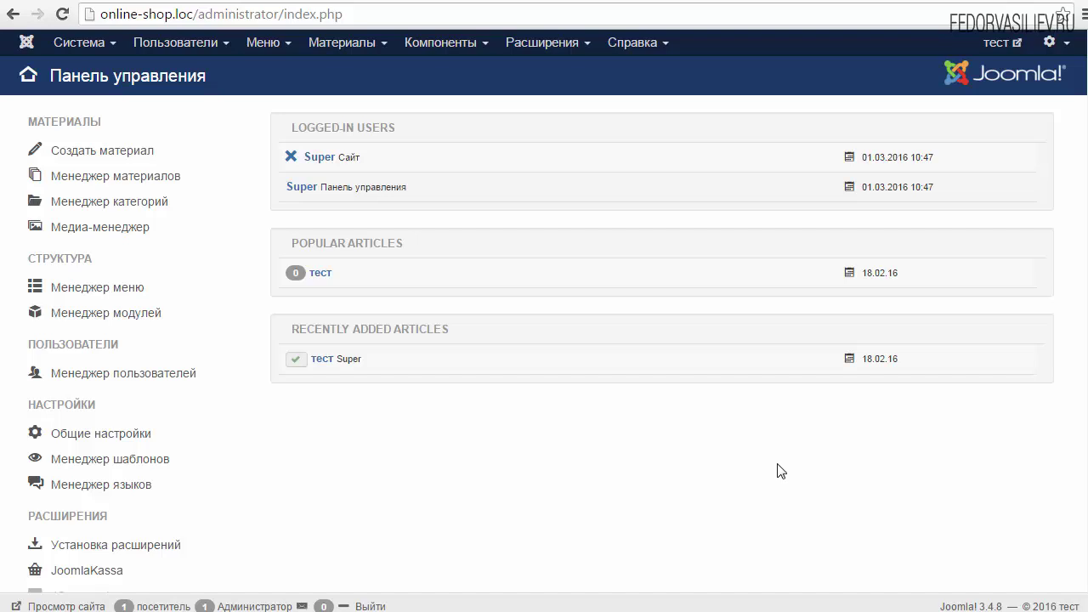
Open the JComments component settings and show the display (Вид) options
click(451, 47)
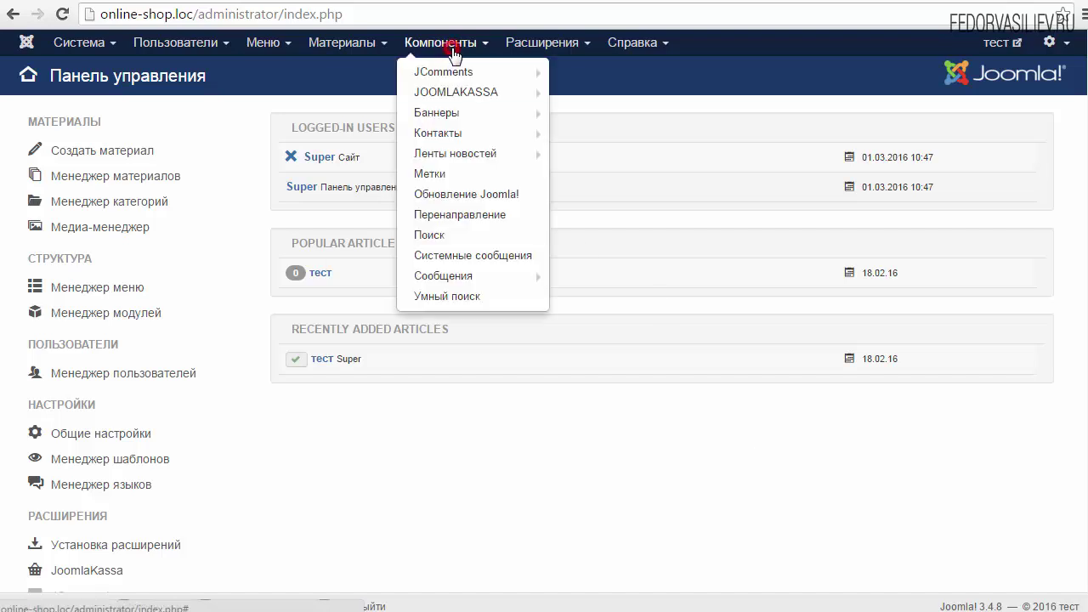
click(452, 73)
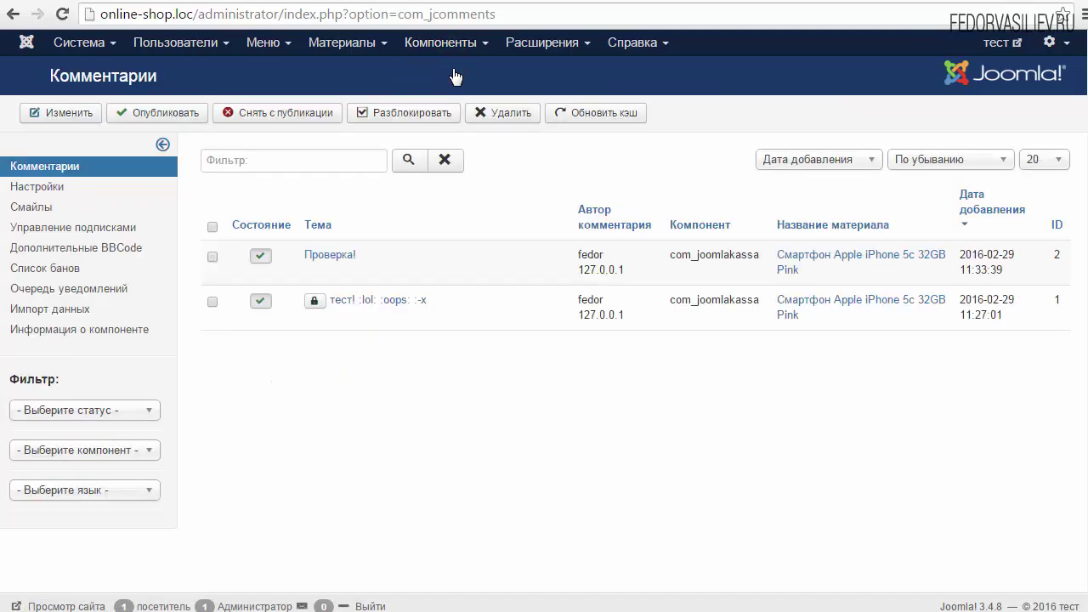
click(44, 191)
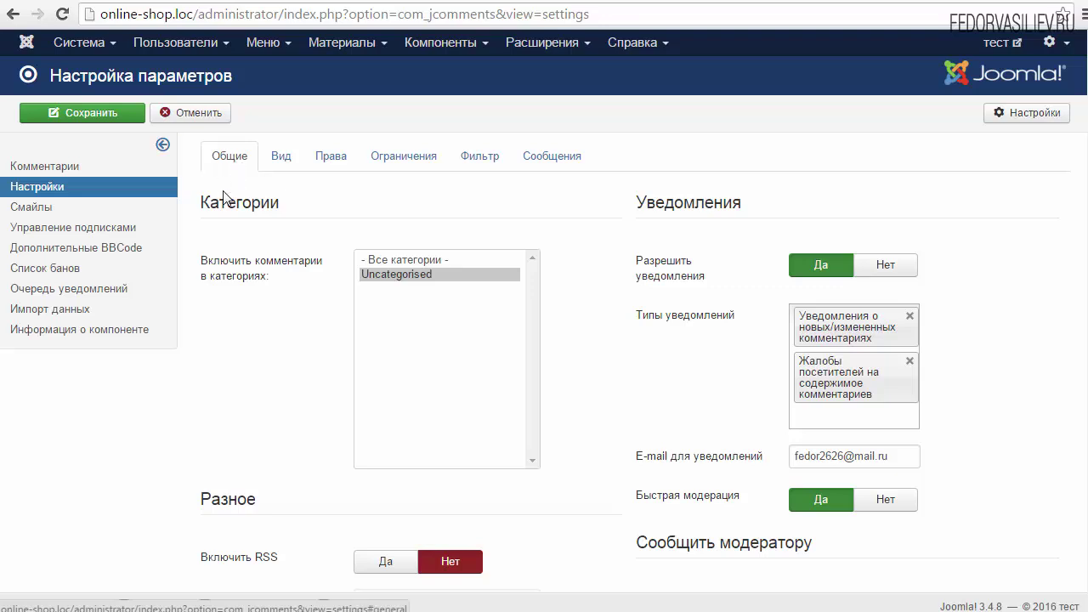
click(280, 157)
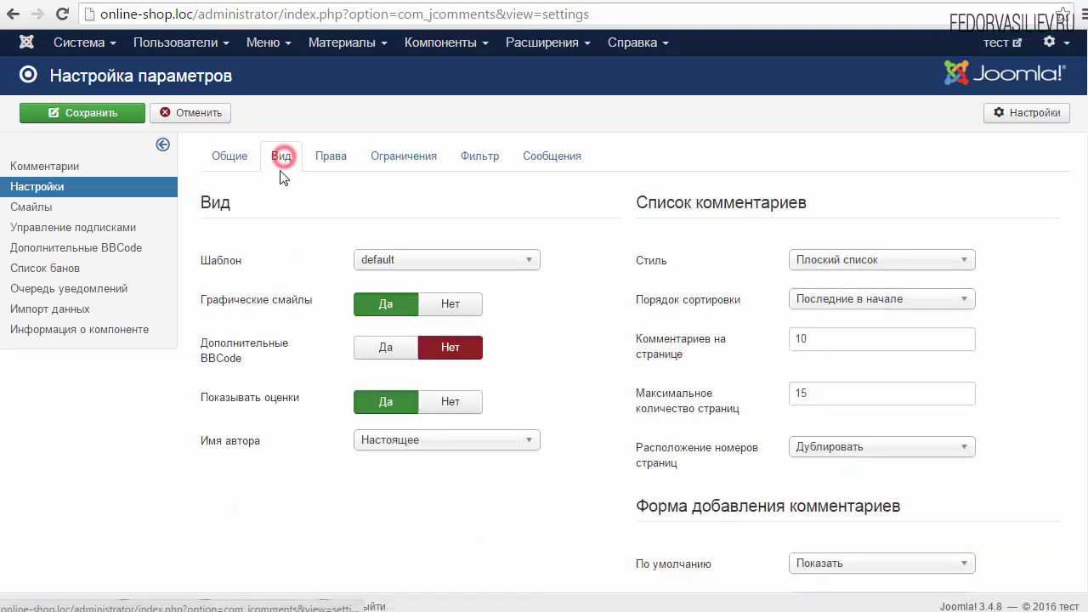
Check which templates are offered for the comments
mouse_move(217, 272)
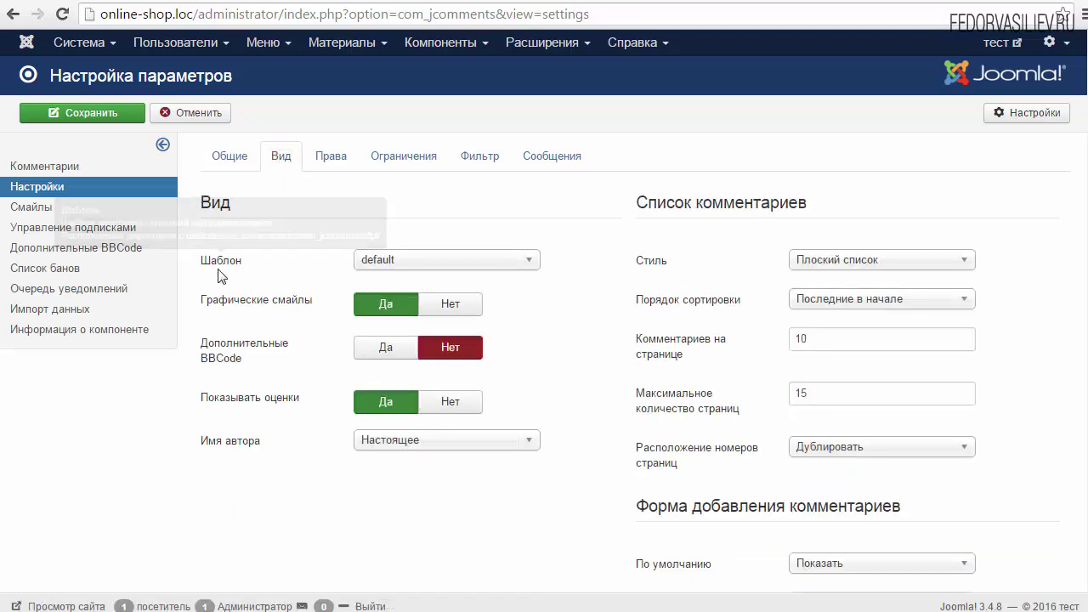
click(391, 260)
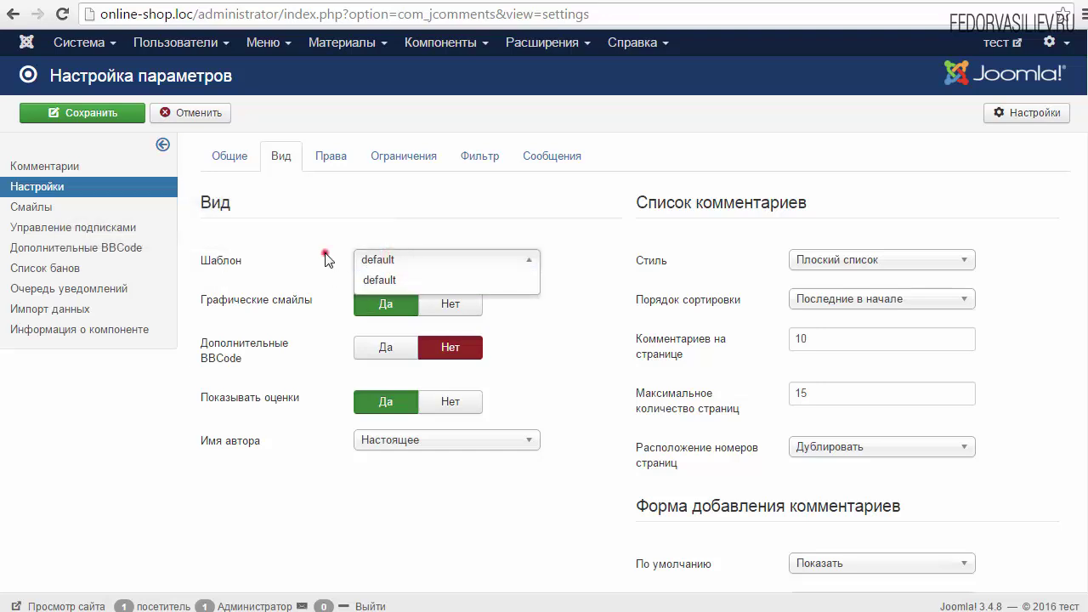
click(324, 253)
click(373, 260)
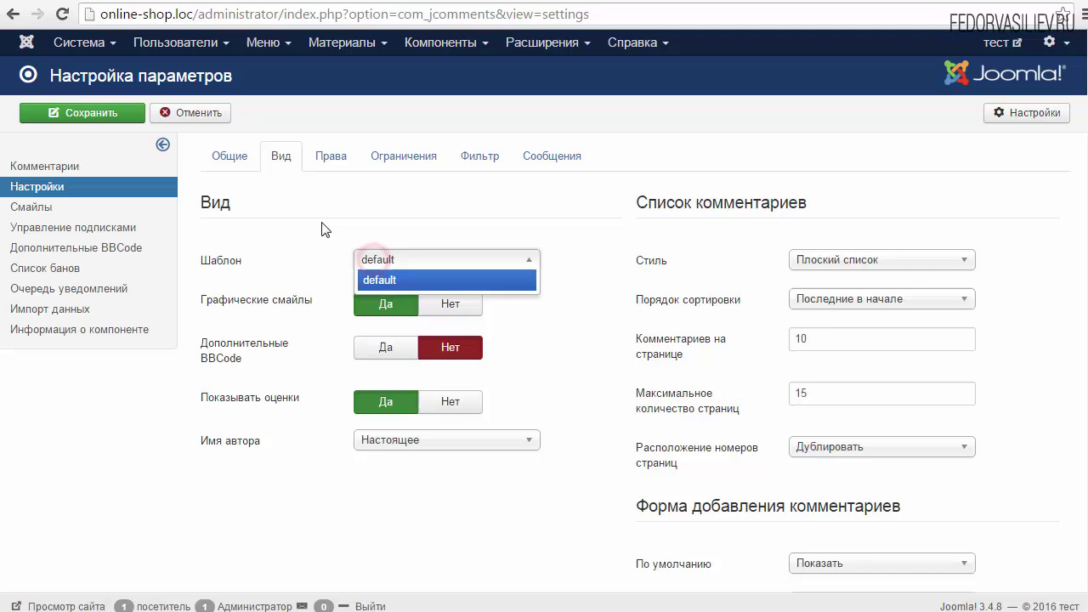
click(367, 234)
click(374, 265)
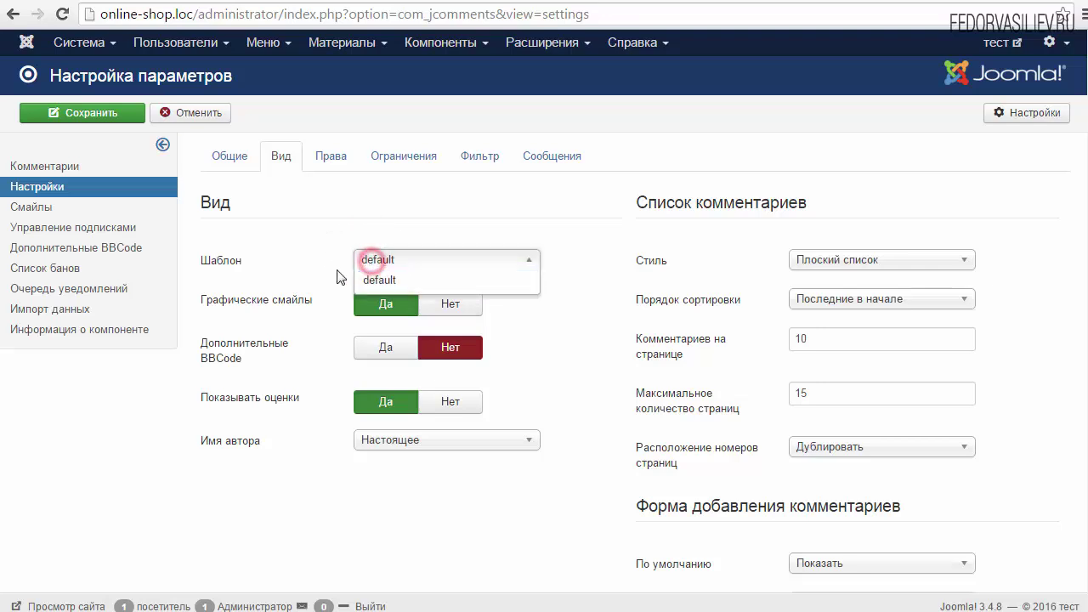
click(311, 257)
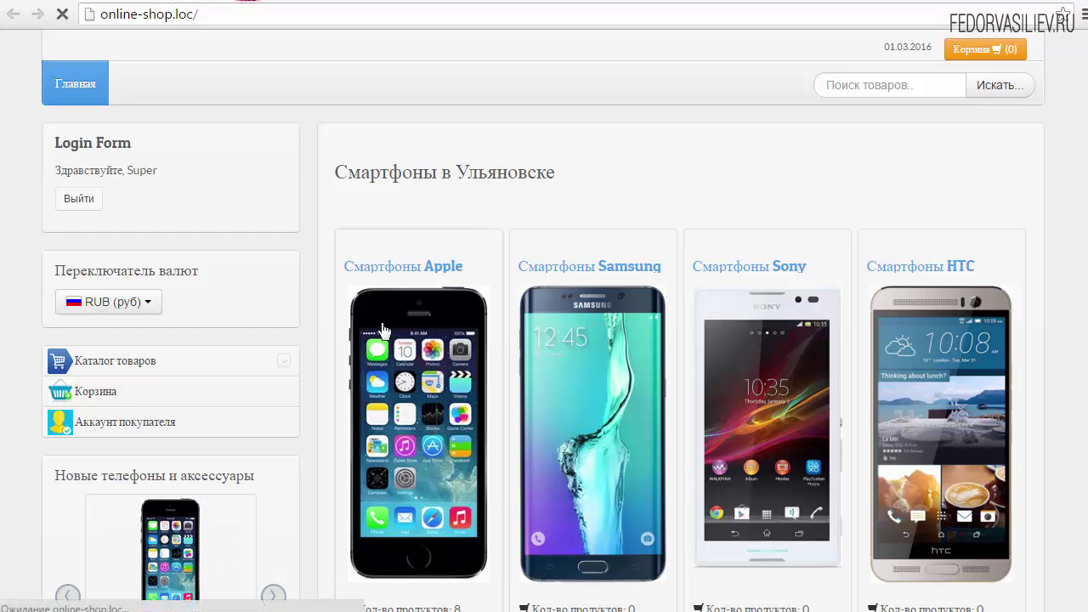
Open the Apple iPhone 5c 32GB Pink product in the shop's Apple smartphones and examine its comments and comment form
click(382, 330)
click(374, 361)
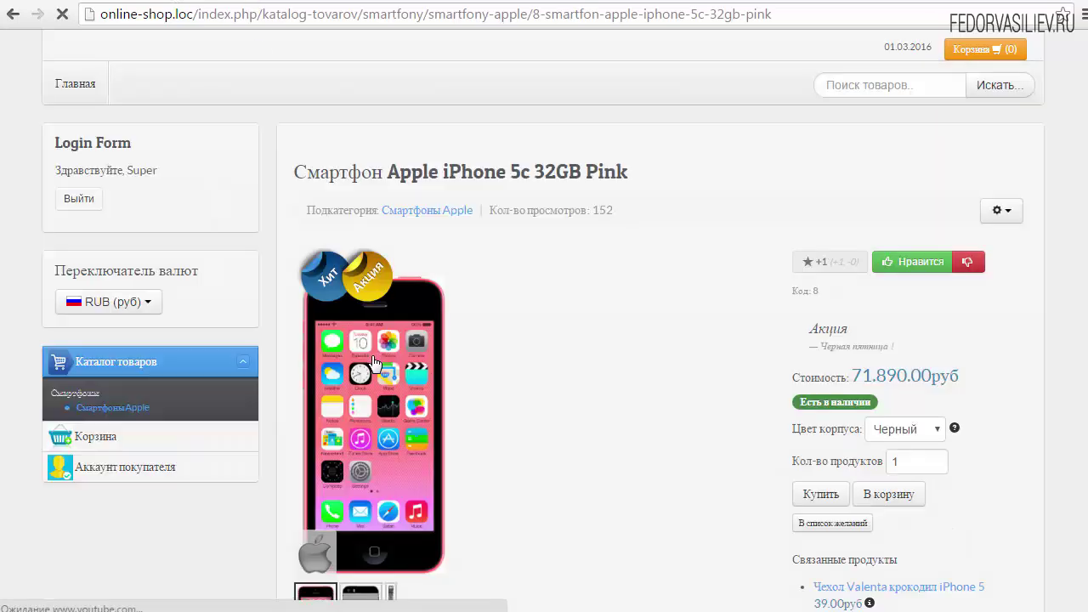
scroll(527, 356, down, 15)
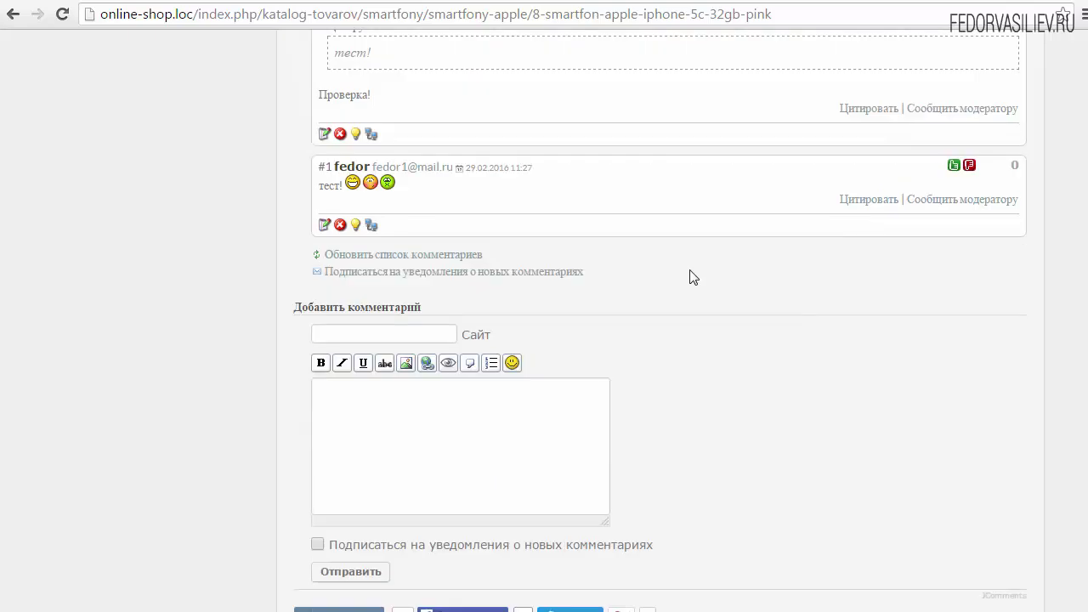
scroll(694, 277, up, 2)
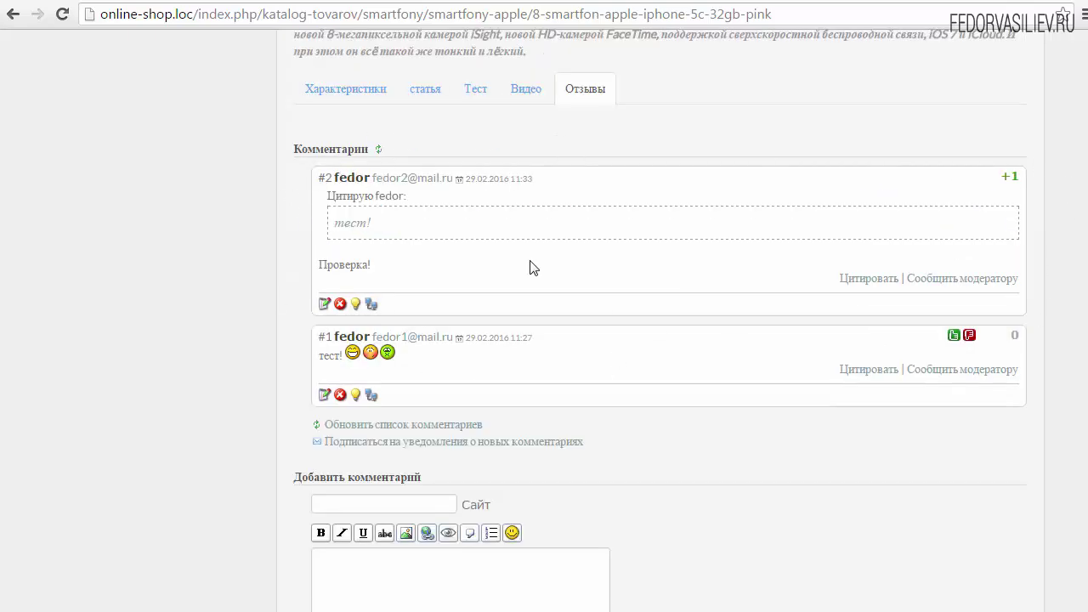
scroll(535, 355, down, 3)
click(436, 387)
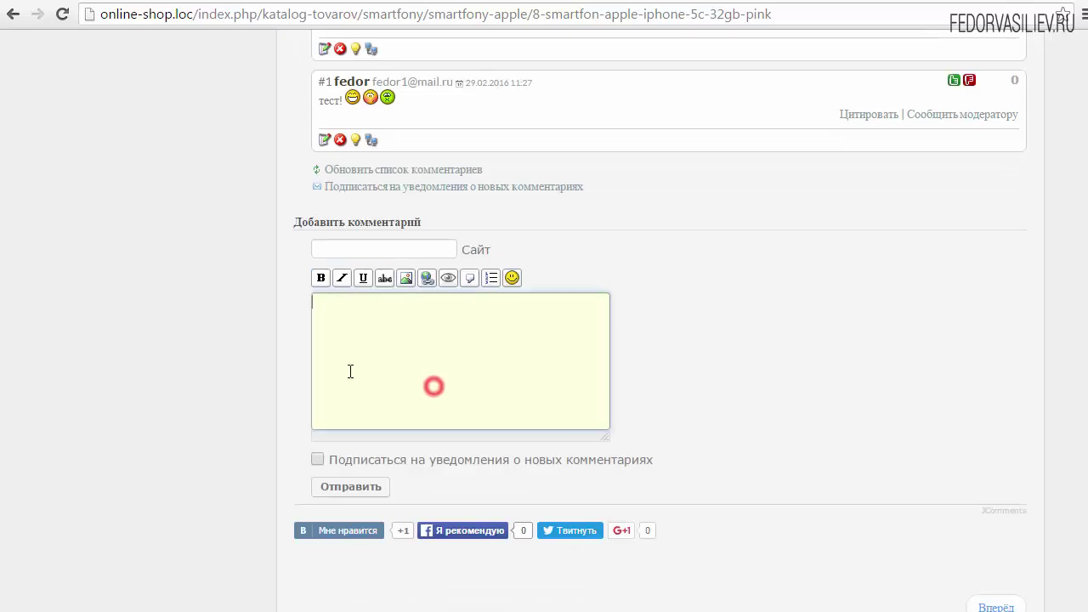
scroll(769, 366, up, 1)
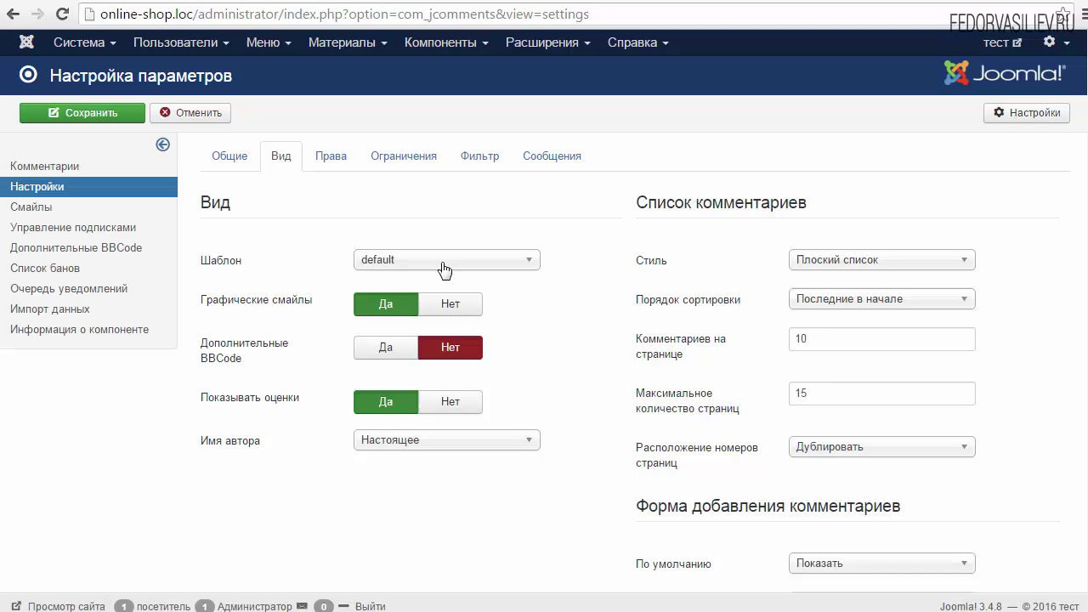
click(443, 263)
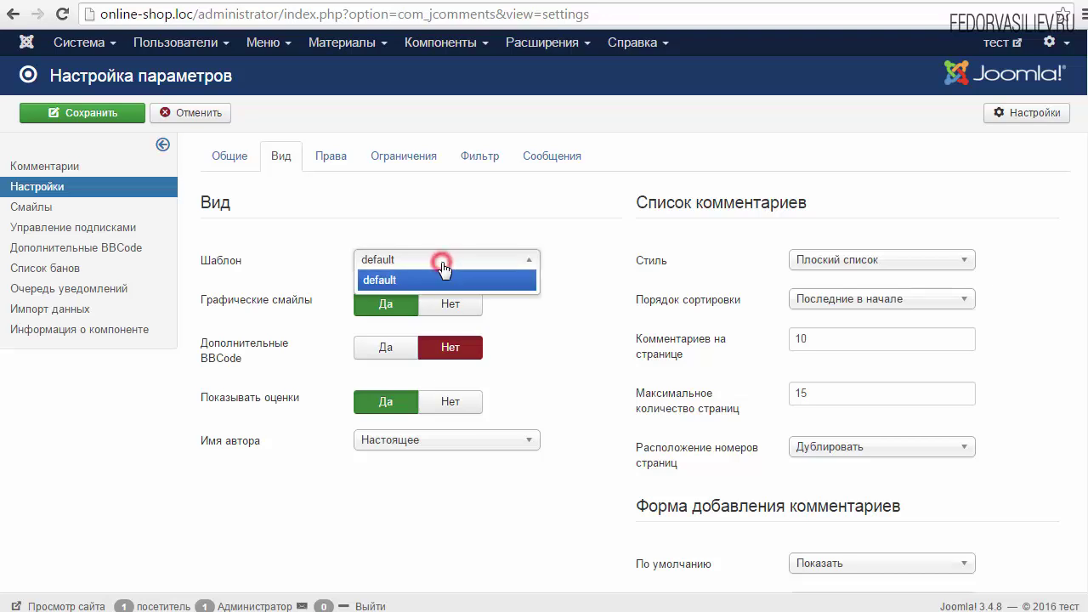
click(394, 289)
click(388, 265)
click(384, 280)
click(370, 266)
click(371, 282)
click(383, 265)
click(384, 278)
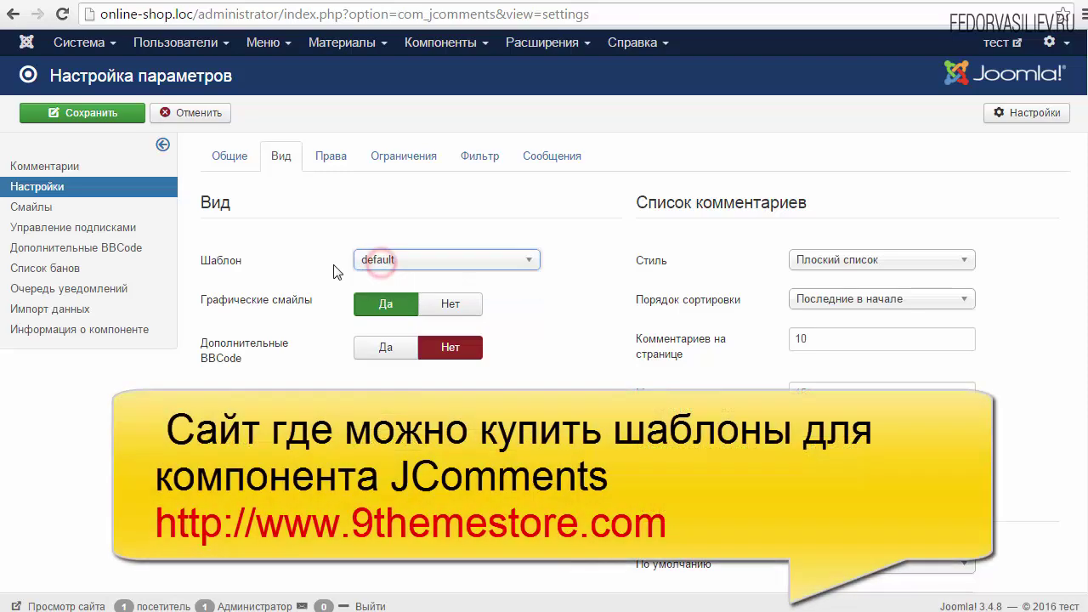
click(396, 259)
click(406, 234)
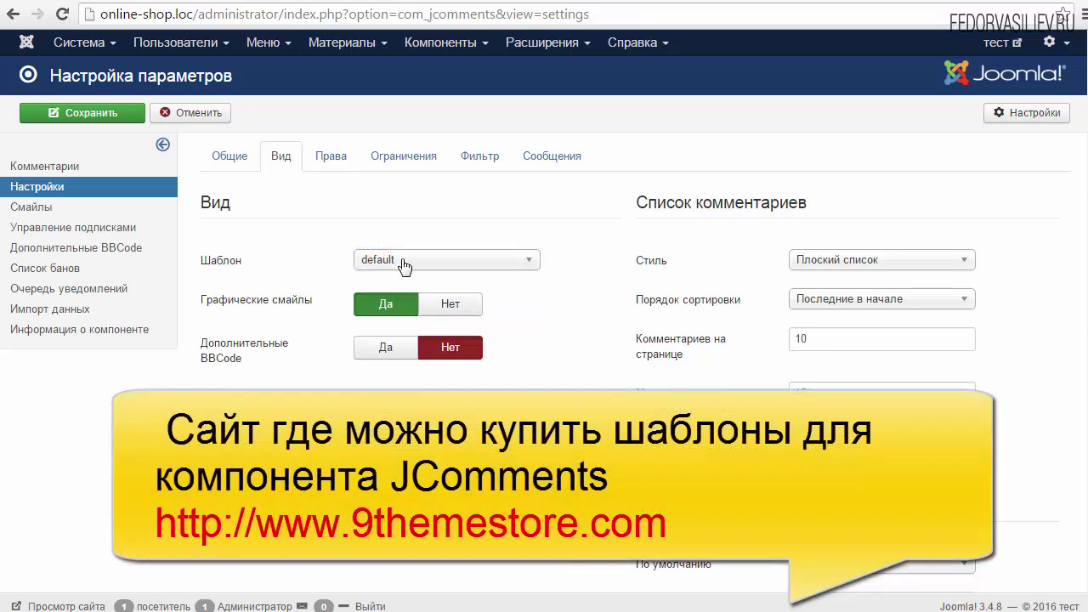
click(402, 260)
click(403, 237)
click(368, 261)
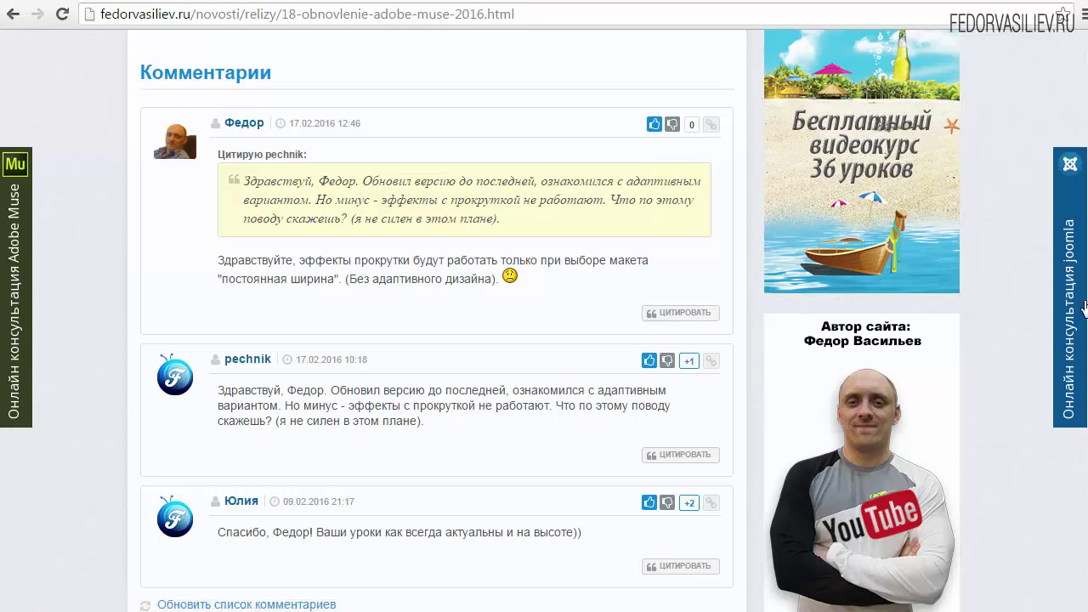
Examine the styled comment list and the comment form below the Adobe Muse 2016 article on the other site
scroll(1083, 448, down, 5)
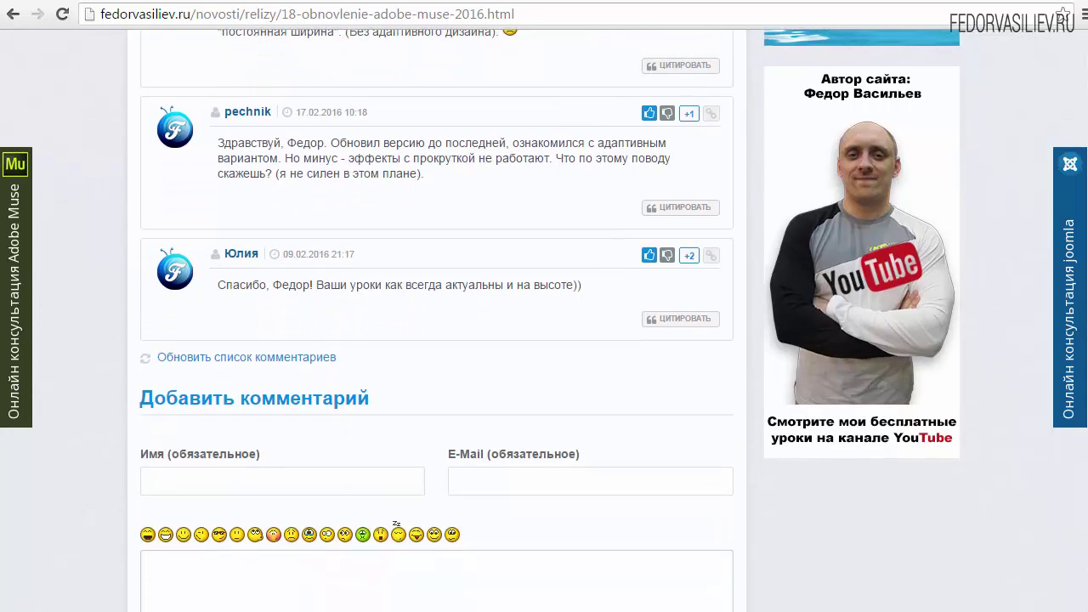
scroll(1082, 451, down, 3)
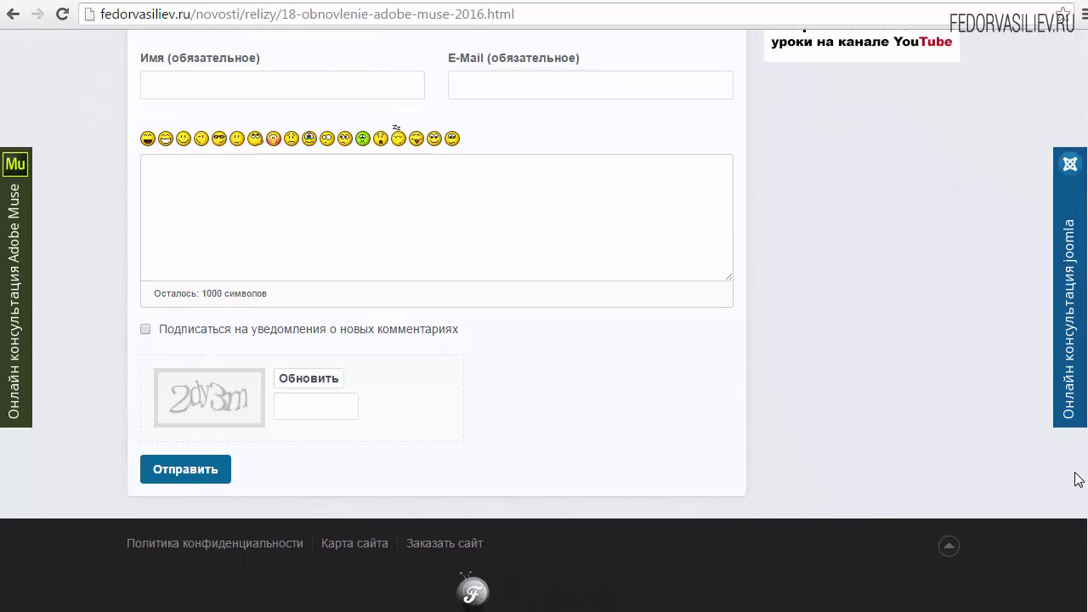
scroll(1077, 455, up, 1)
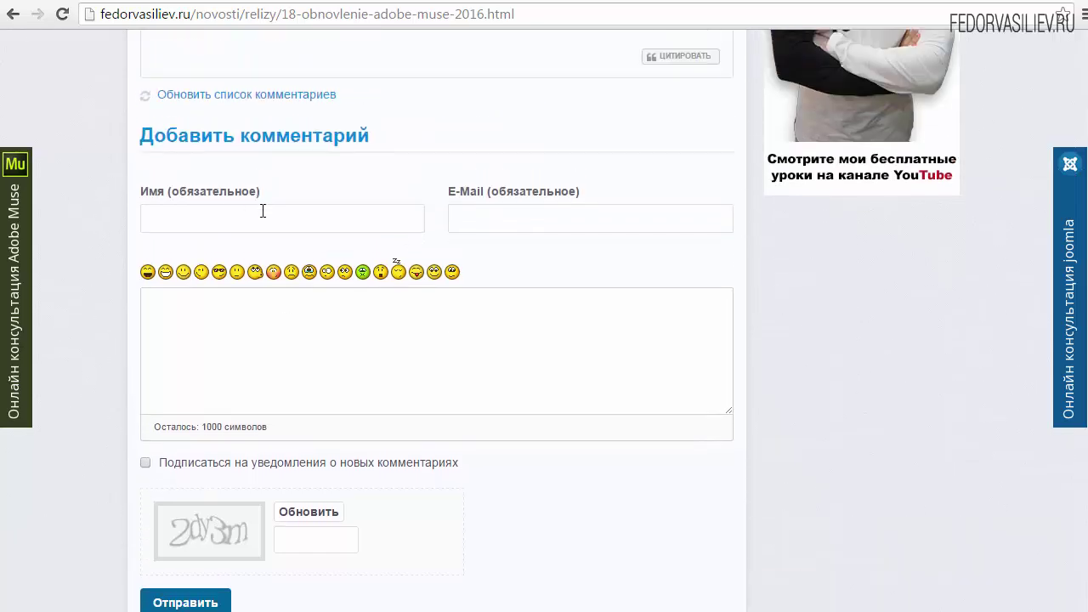
click(263, 211)
click(518, 236)
scroll(1079, 485, down, 1)
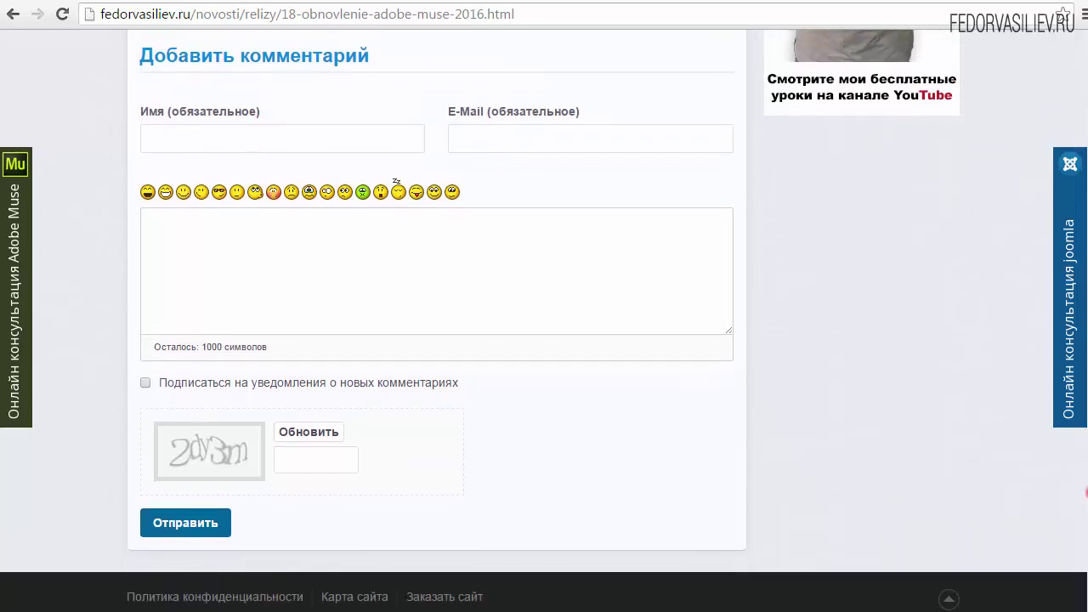
scroll(1084, 476, down, 2)
scroll(1082, 450, up, 5)
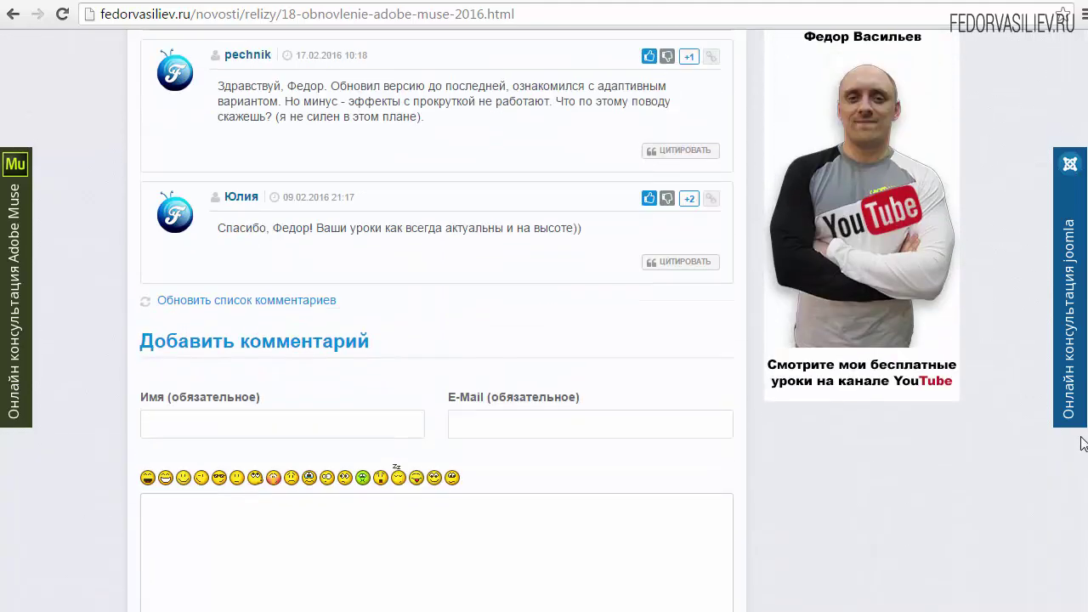
scroll(1082, 425, up, 4)
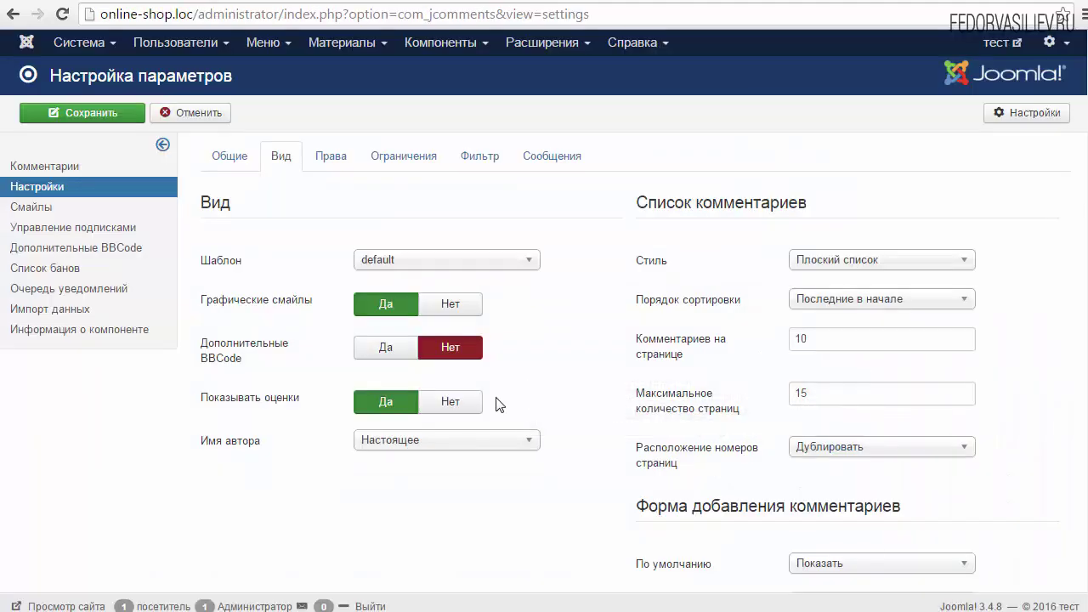
click(397, 260)
click(332, 267)
click(367, 259)
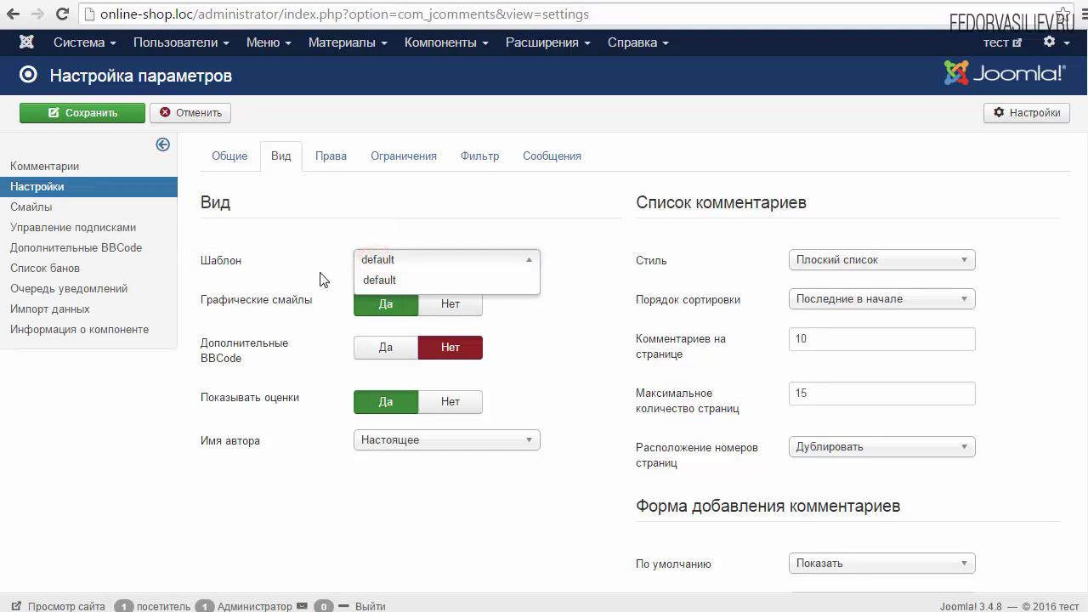
click(316, 269)
click(403, 260)
click(319, 273)
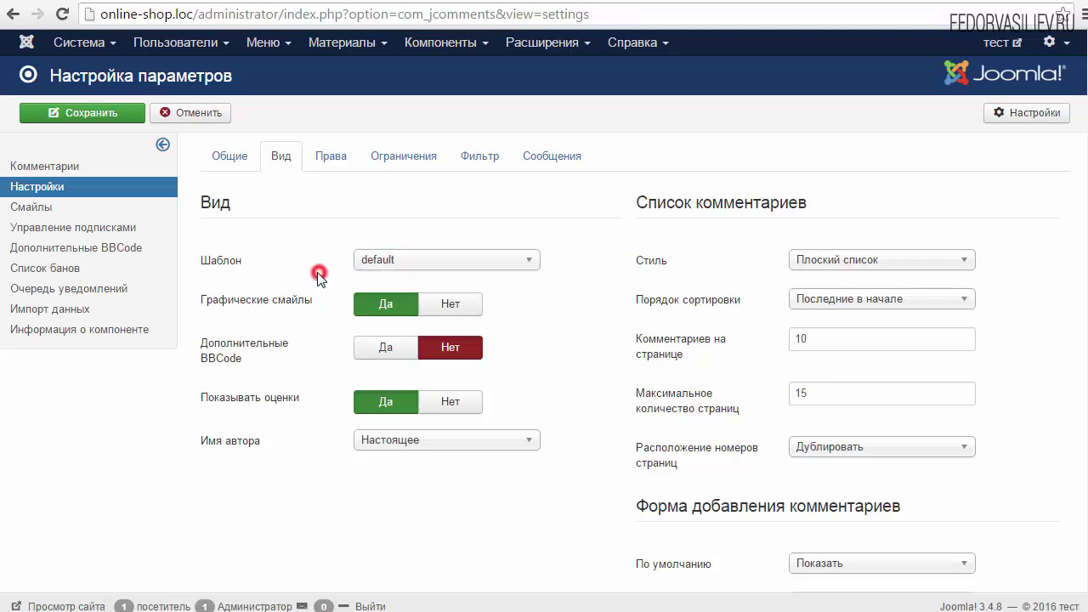
Read the graphic smileys option's description and view the smiley set in the product page's comment form
mouse_move(273, 308)
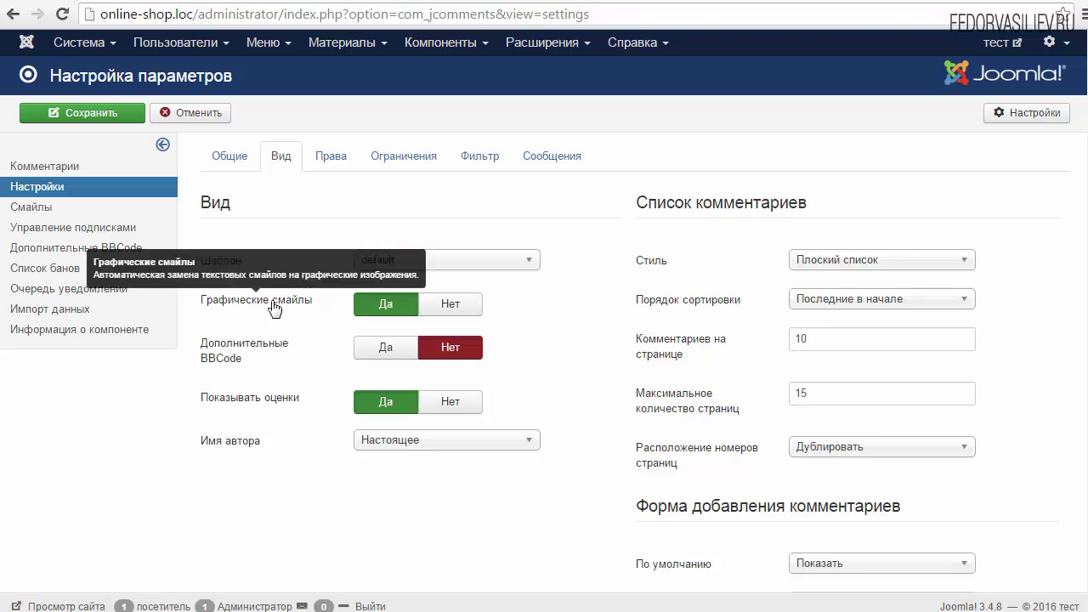
click(228, 5)
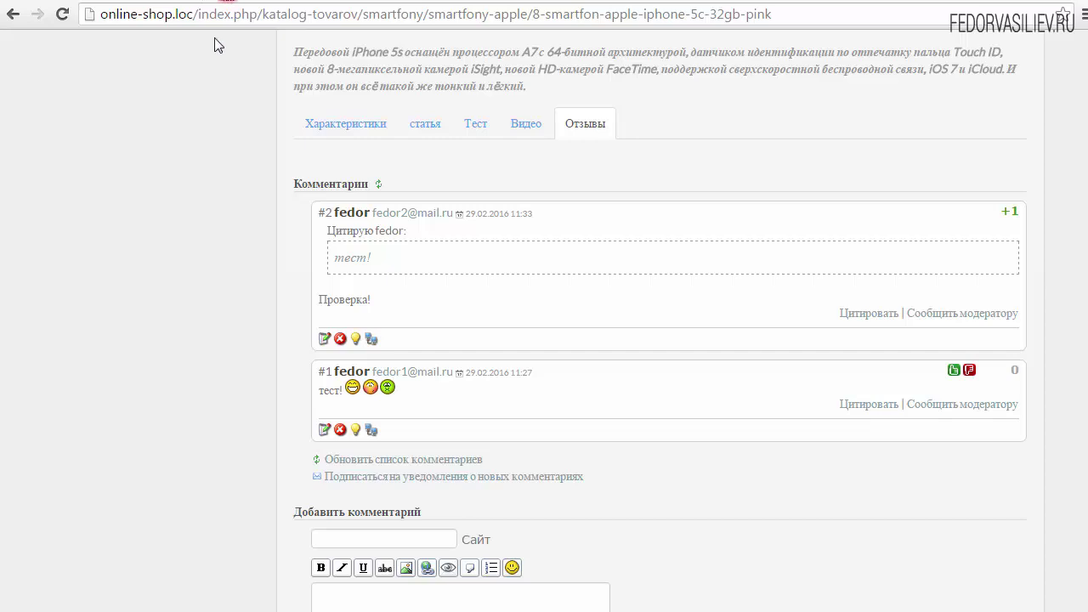
scroll(271, 300, down, 2)
click(512, 397)
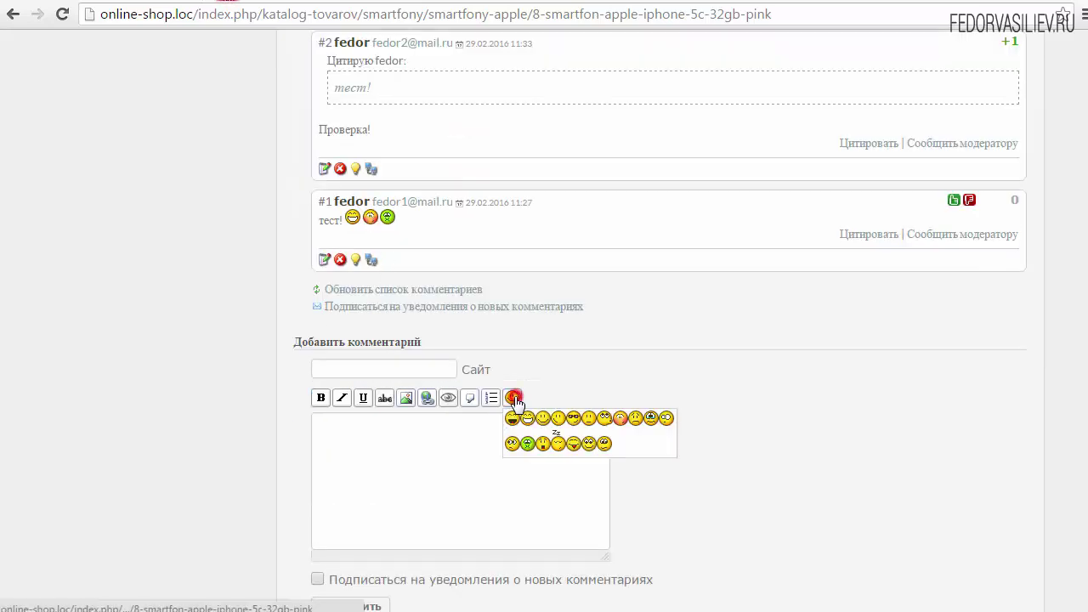
click(114, 1)
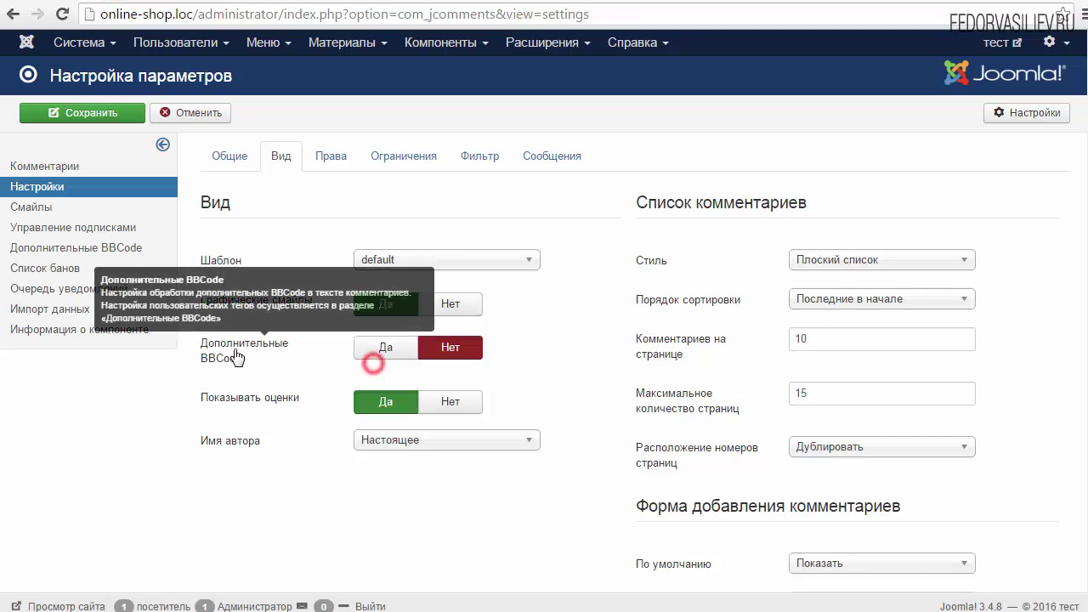
Leave additional BBCode set to Нет, review the list of additional BBCodes and open the YouTube Video entry with ID 1
click(448, 351)
mouse_move(280, 359)
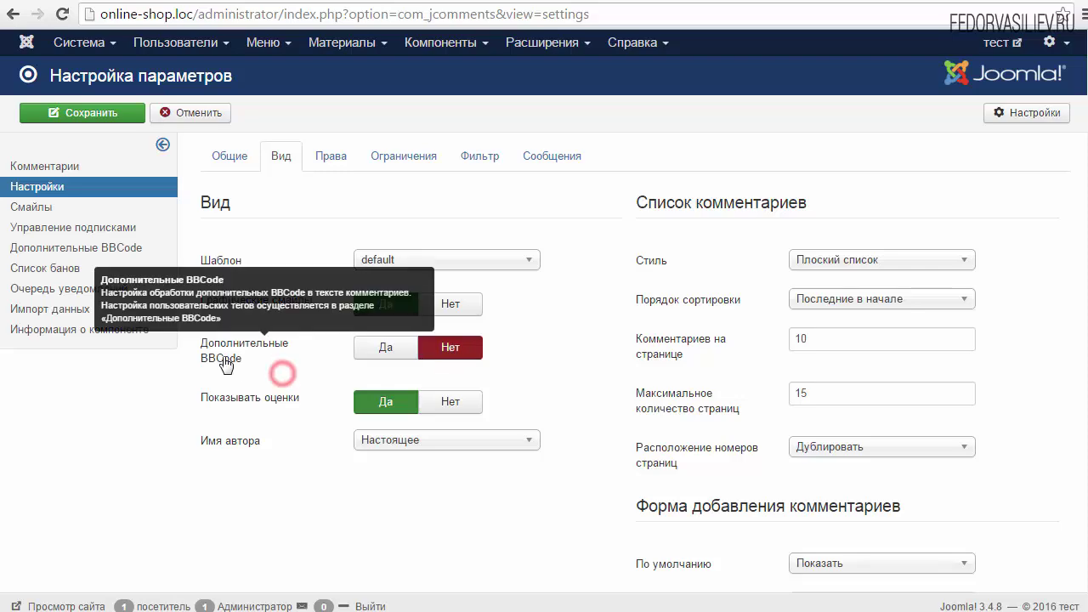
click(42, 249)
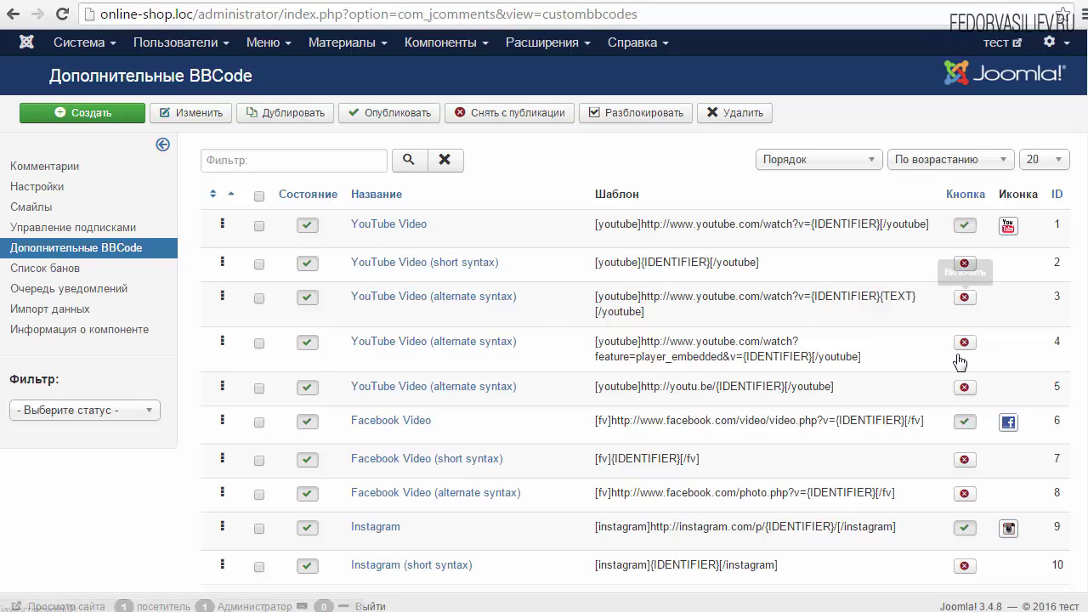
scroll(960, 374, down, 2)
scroll(910, 340, down, 1)
scroll(850, 323, up, 4)
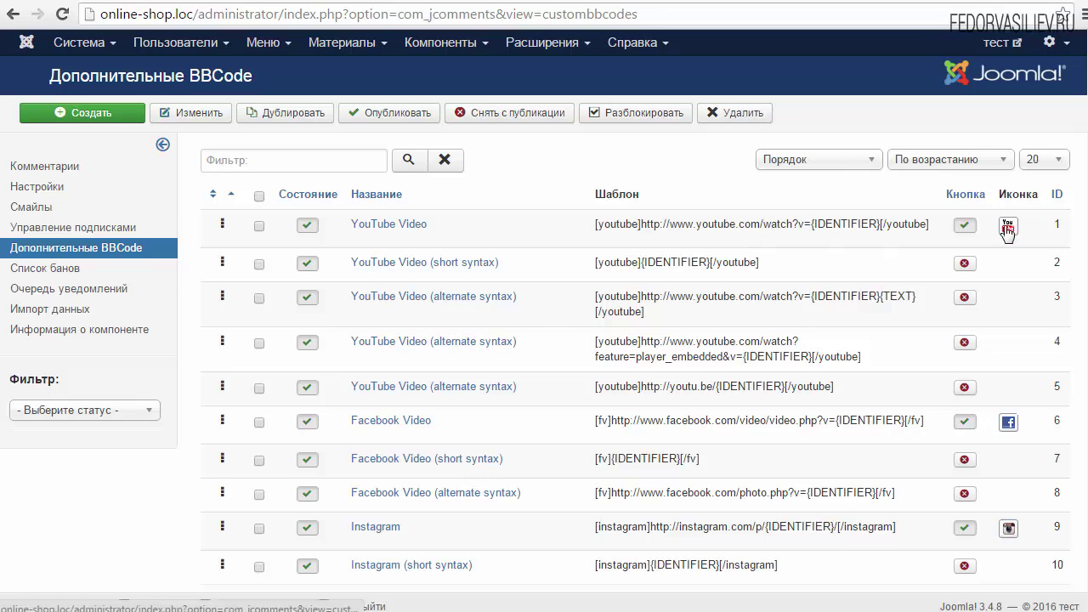
scroll(1008, 230, down, 2)
scroll(502, 304, up, 2)
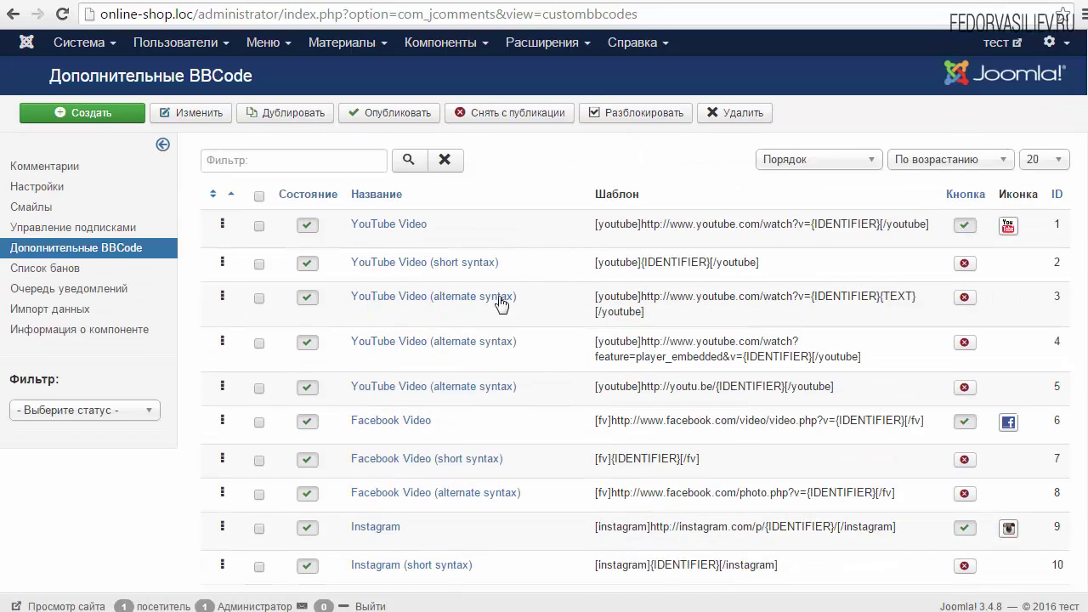
click(384, 226)
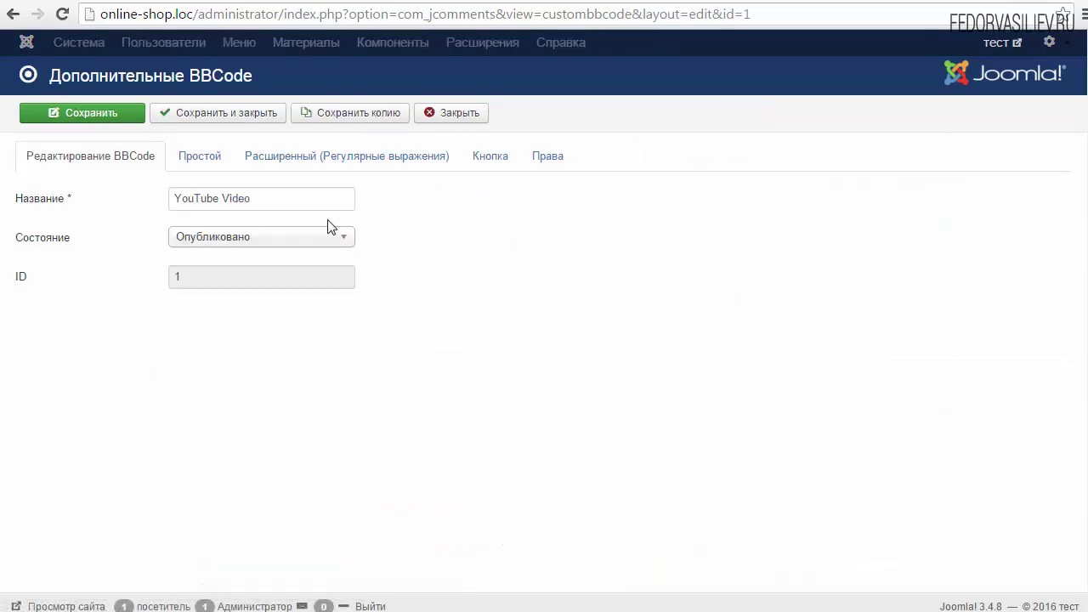
Review the YouTube Video BBCode's simple template, regular expression, button and group rights settings, and close the entry
click(199, 158)
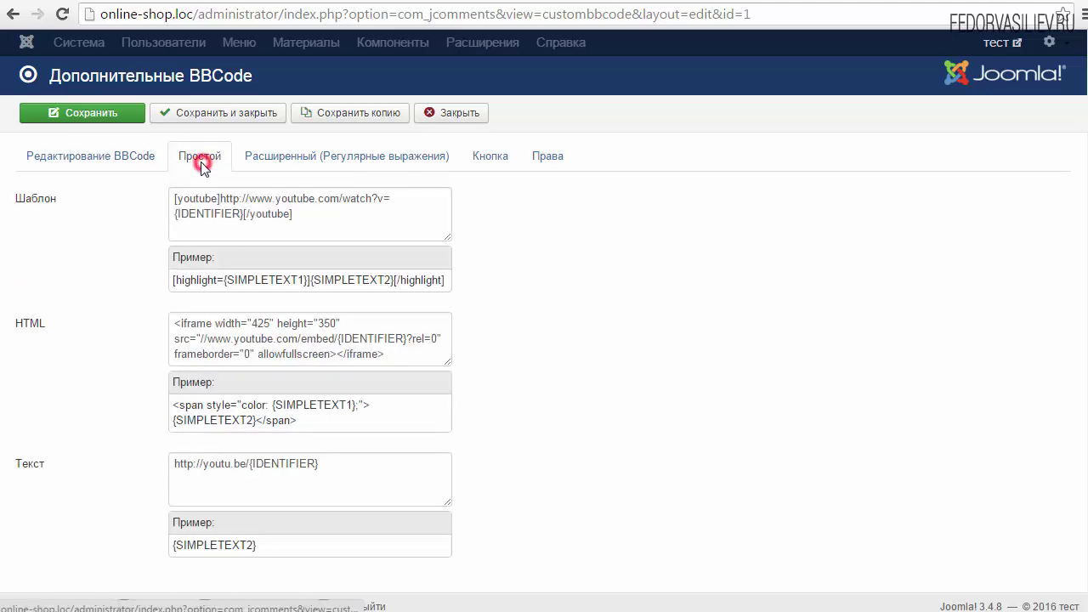
click(291, 160)
click(481, 159)
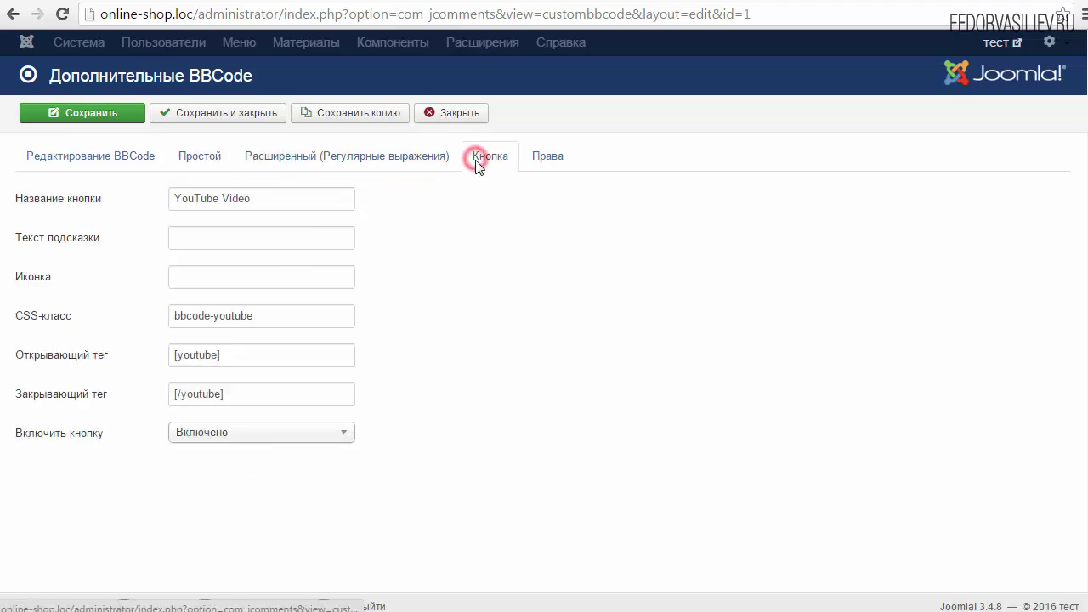
click(538, 164)
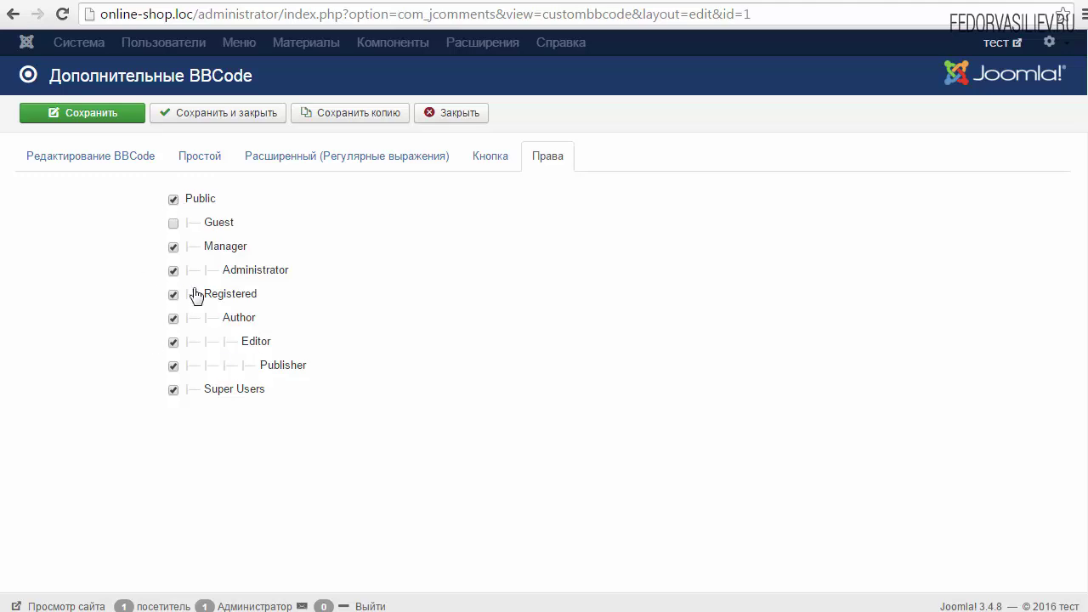
click(490, 155)
click(90, 155)
click(451, 113)
Return to the component's display settings and read the description of the Показывать оценки option
click(44, 189)
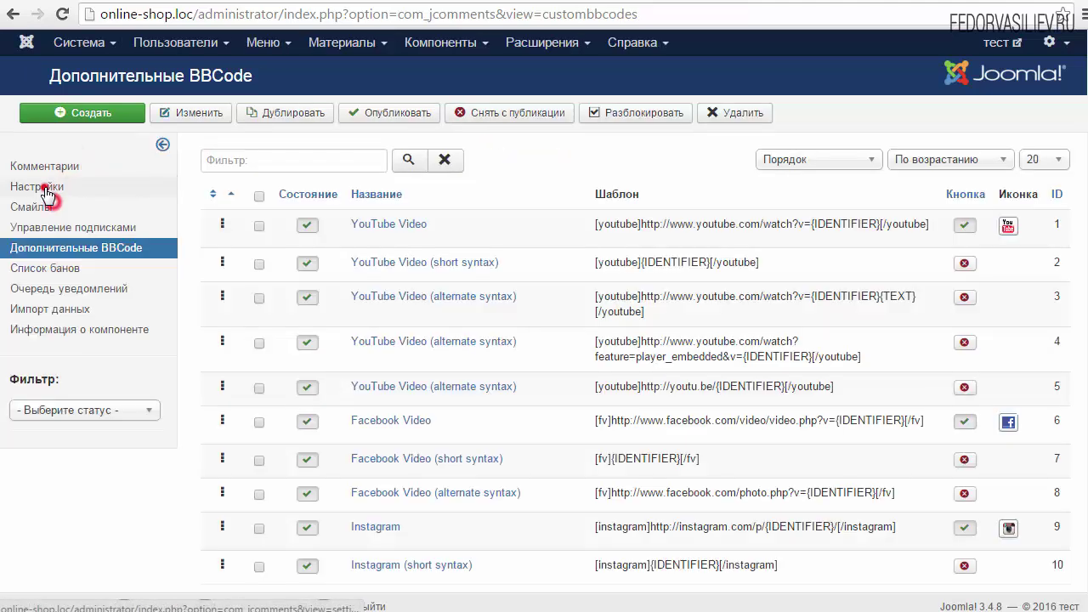
click(294, 161)
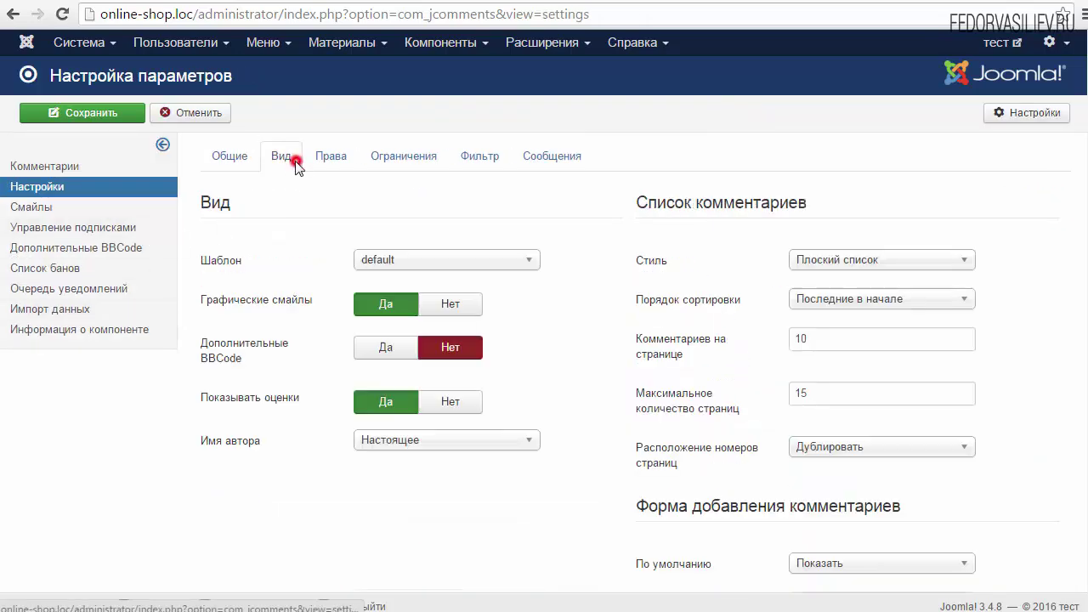
drag(248, 358, 212, 347)
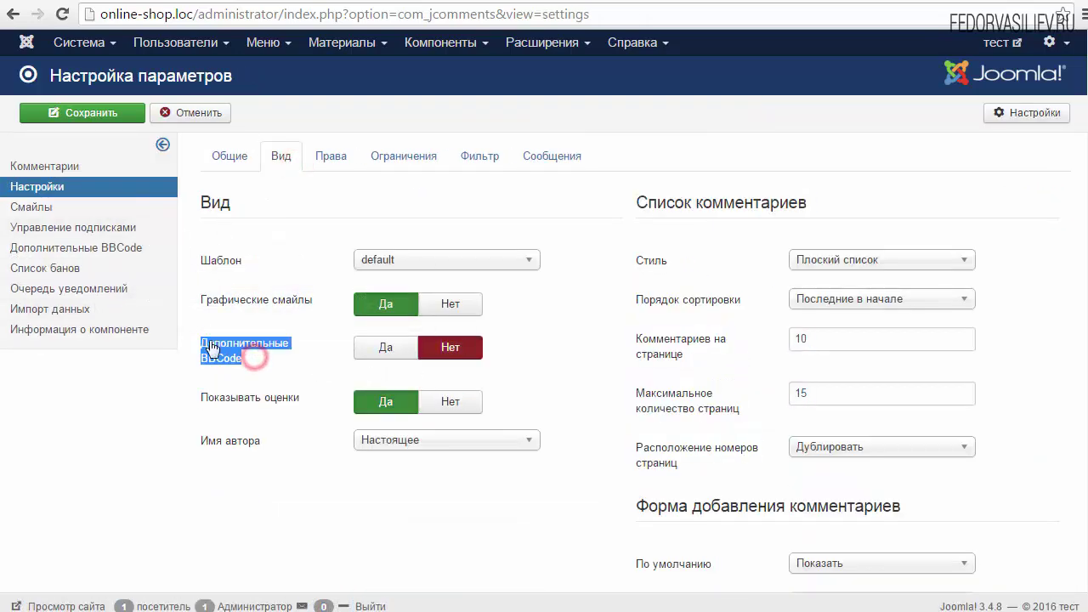
mouse_move(259, 408)
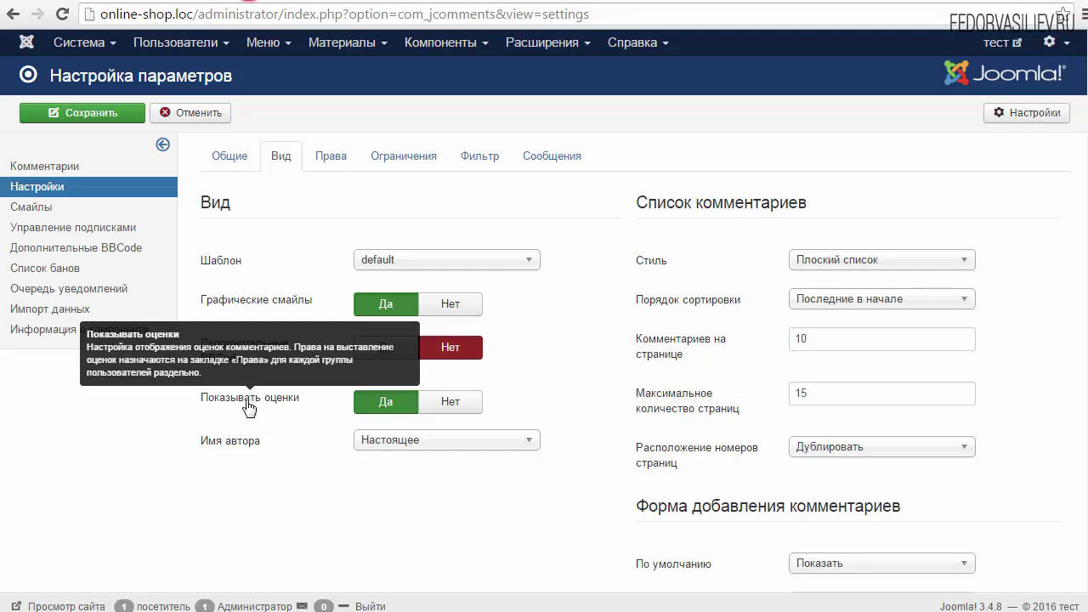
Set Показывать оценки to Нет, save the settings and check the comments on the Apple iPhone 5c product page
click(451, 405)
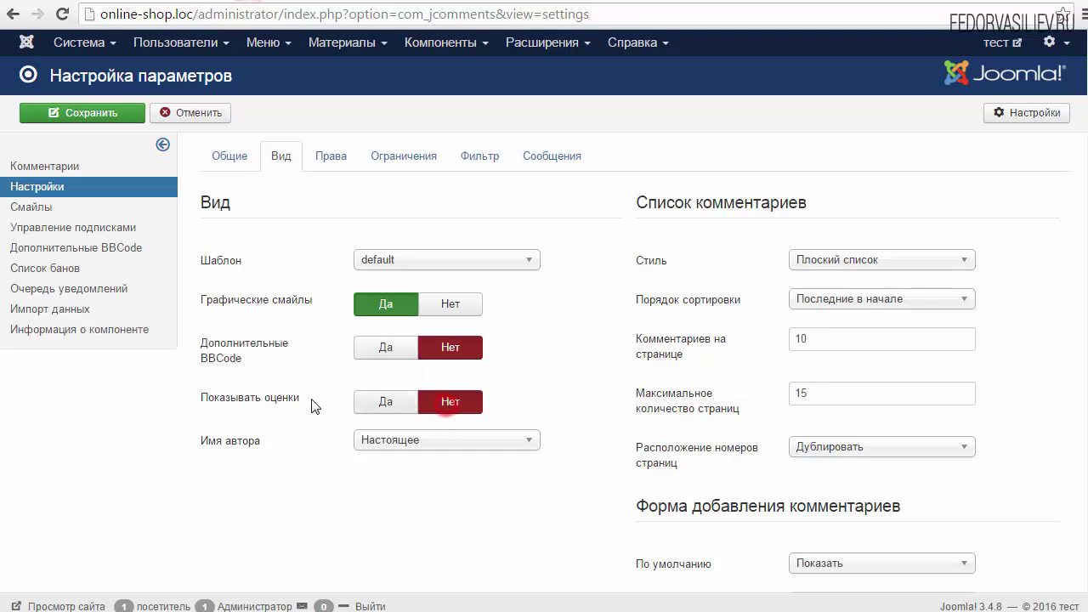
click(109, 112)
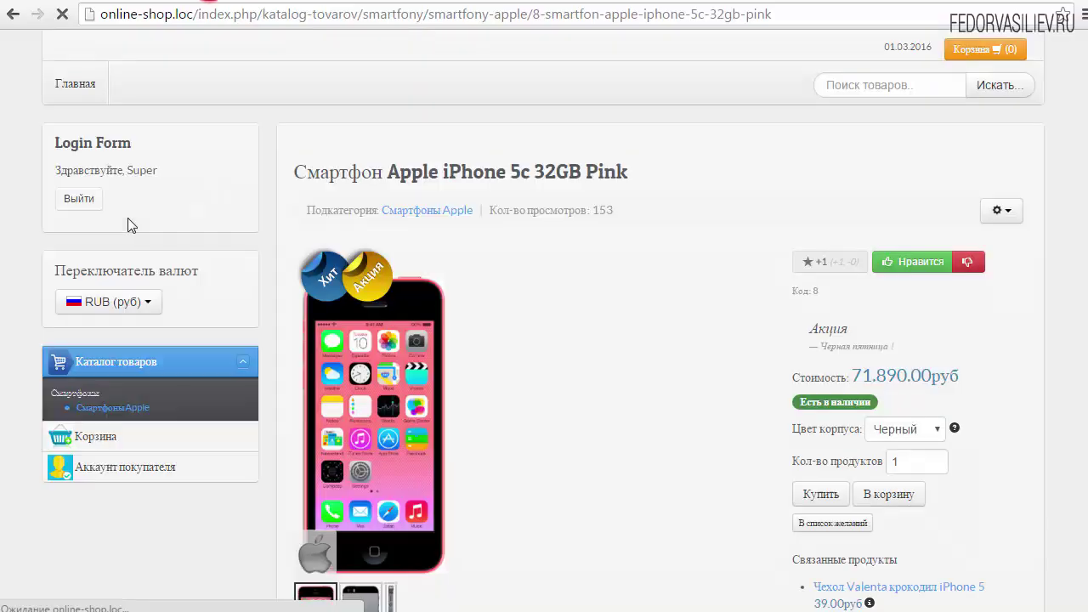
scroll(132, 221, down, 5)
scroll(132, 221, down, 4)
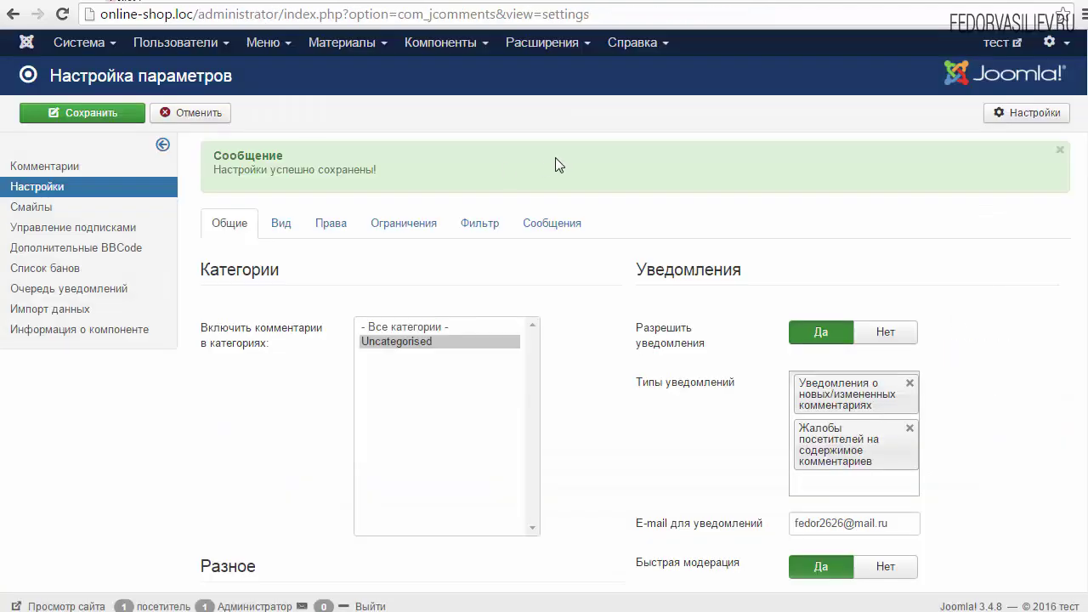
Set Показывать оценки to Да in the display settings and read the option's description
scroll(330, 142, down, 1)
click(284, 136)
scroll(324, 228, down, 3)
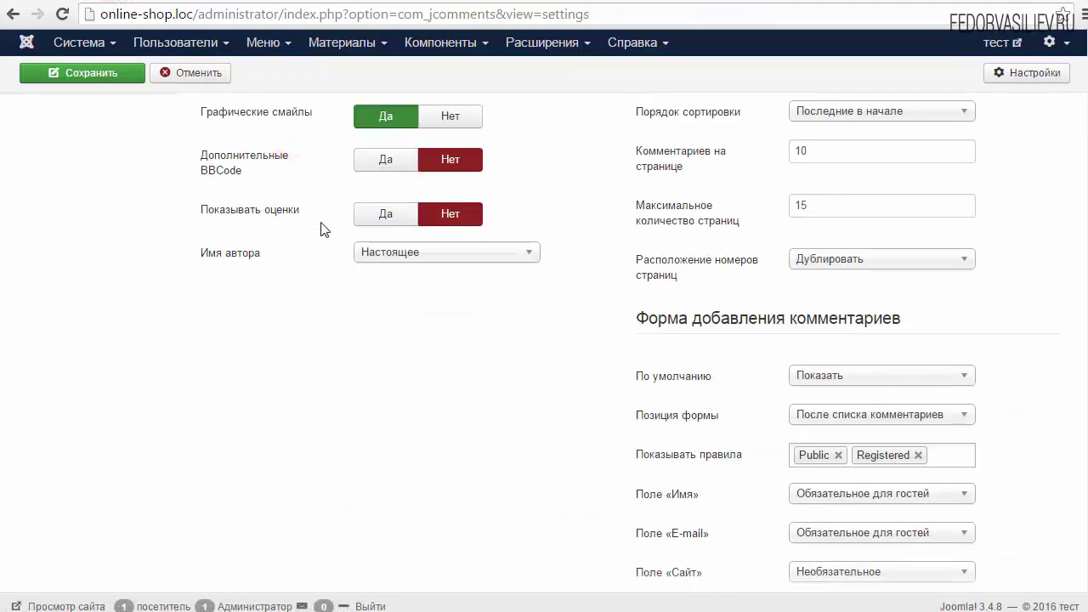
click(386, 213)
mouse_move(236, 221)
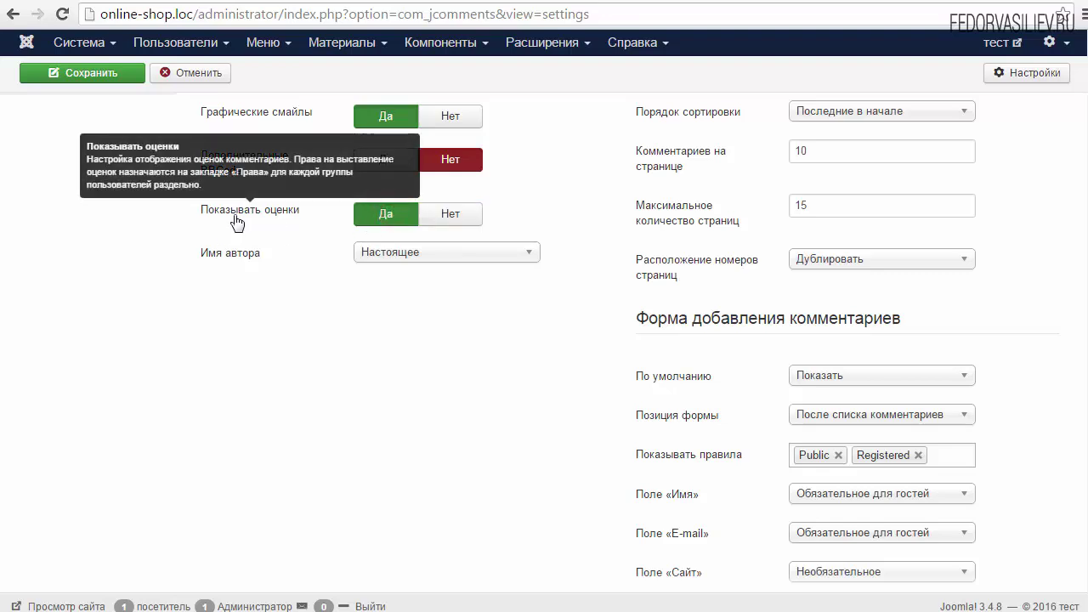
Review the Имя автора options Настоящее and Псевдоним, leaving Настоящее selected
click(398, 251)
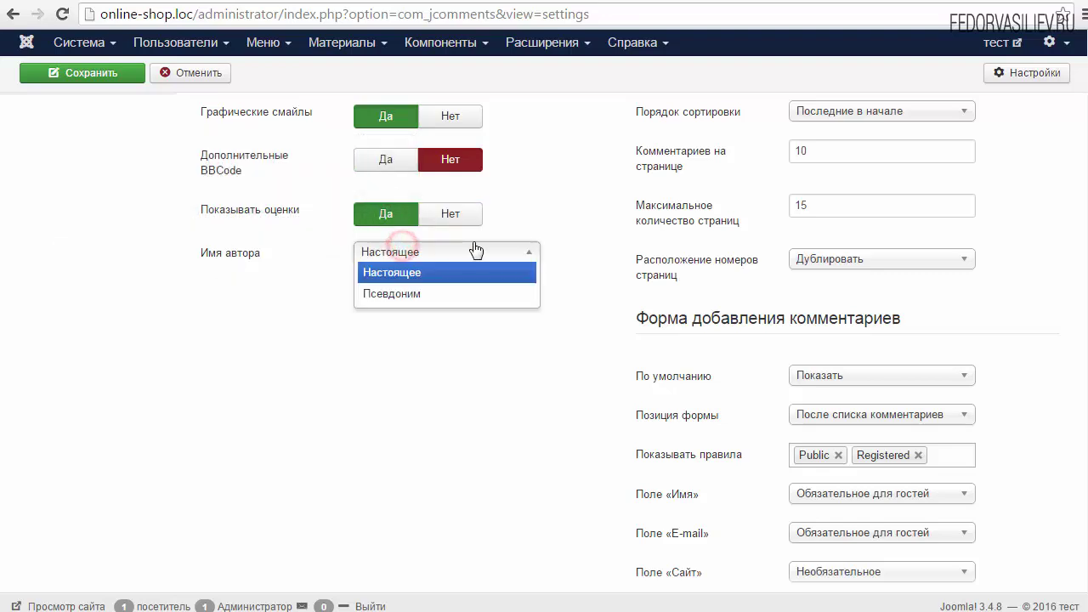
click(596, 252)
scroll(544, 272, up, 1)
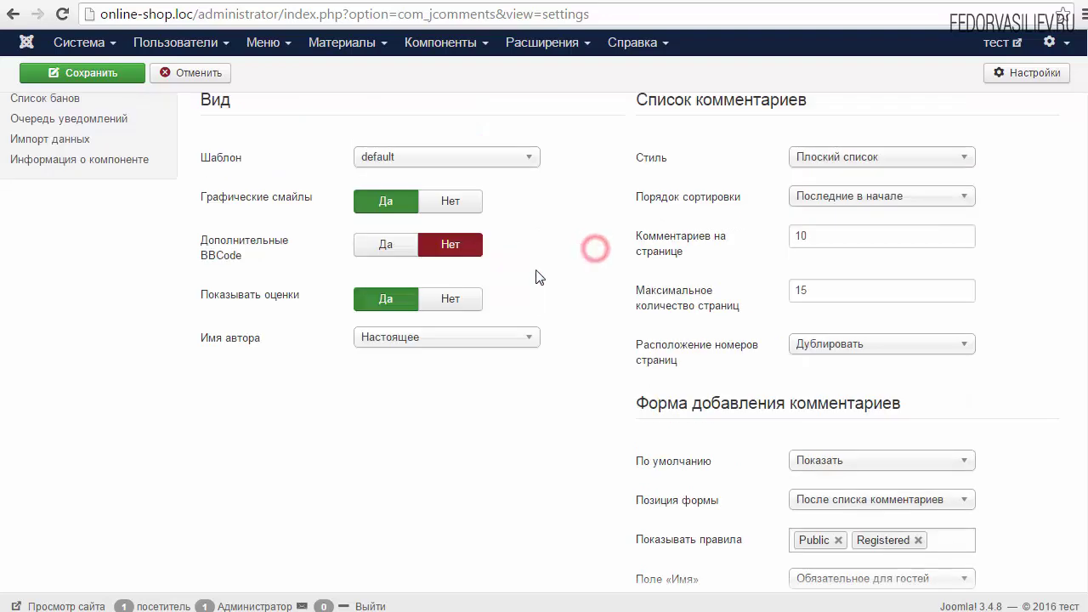
click(416, 334)
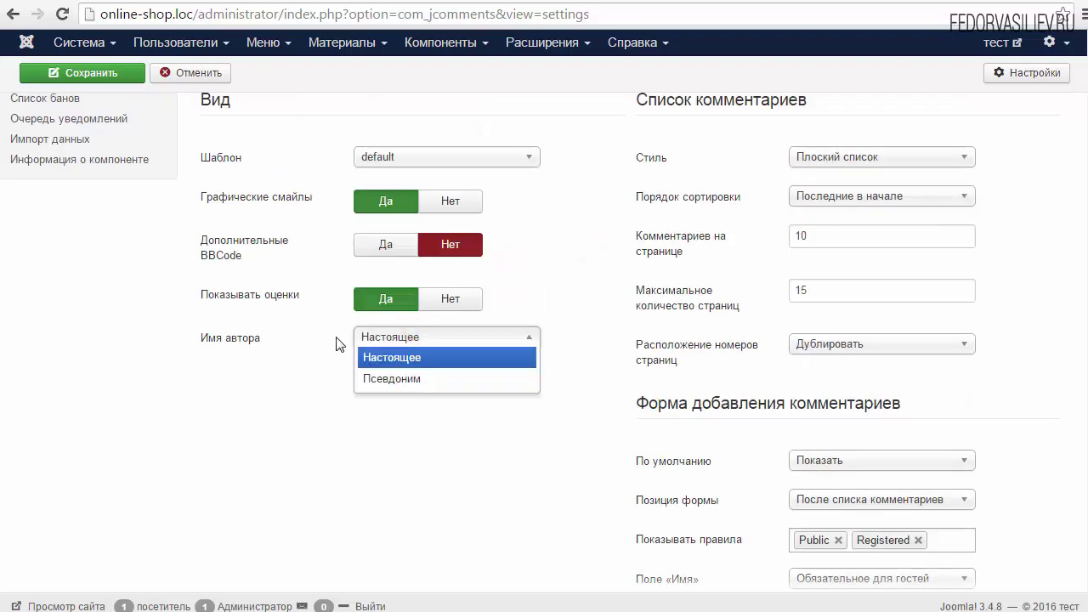
click(337, 344)
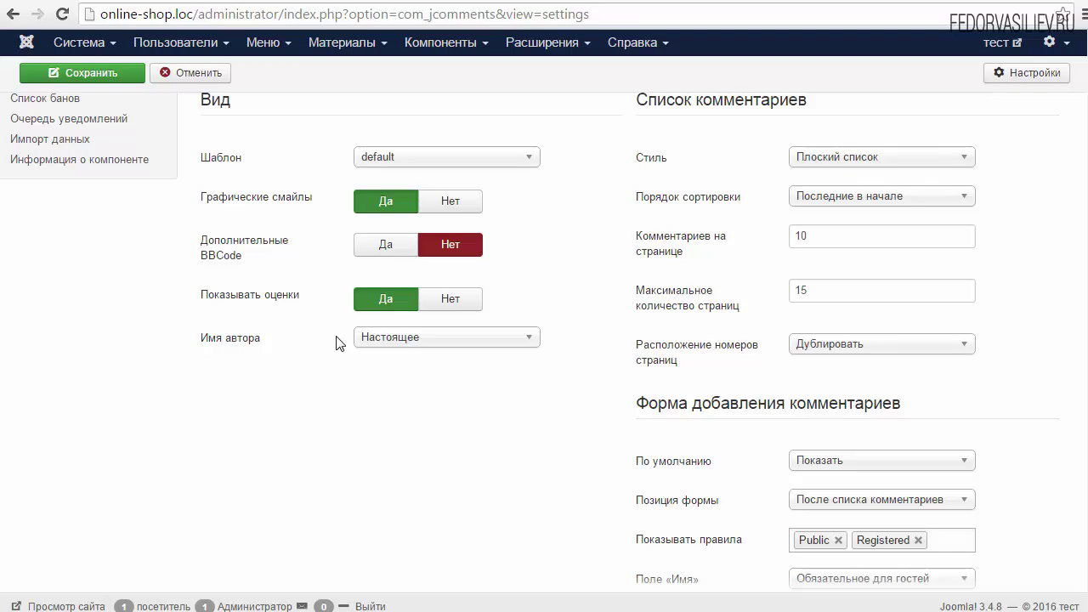
click(416, 339)
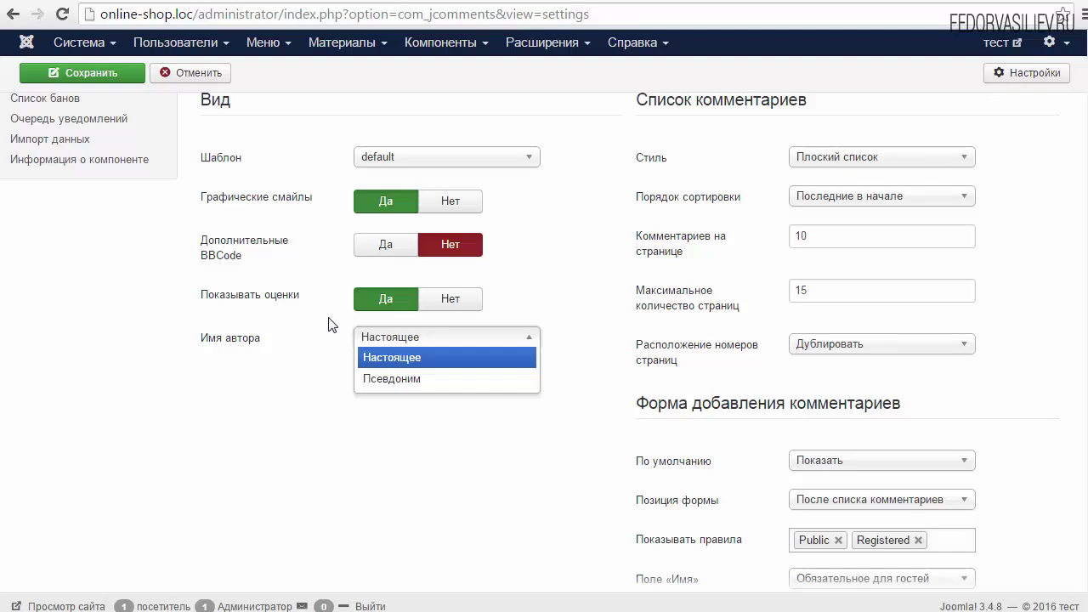
click(319, 341)
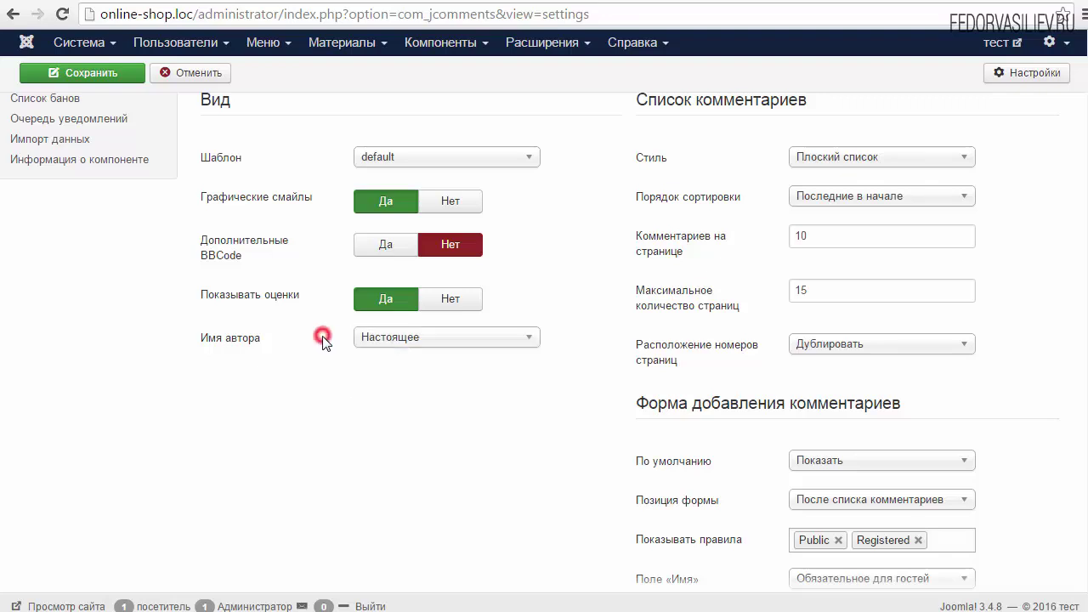
Review the comment list's Стиль options, leave Плоский список selected and view the comment list on the product page
scroll(660, 227, up, 1)
mouse_move(662, 237)
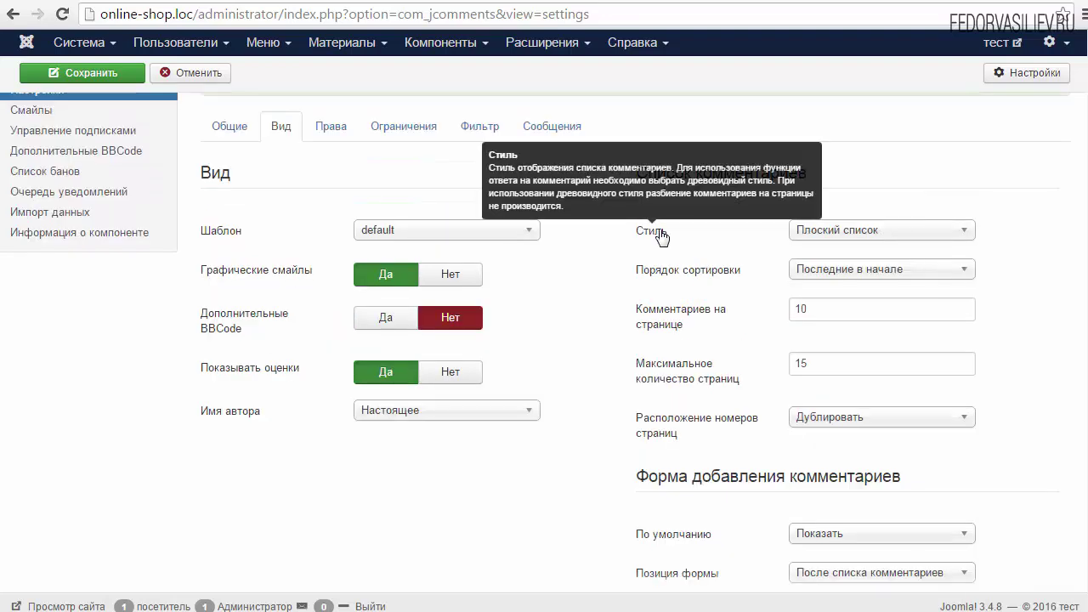
click(824, 233)
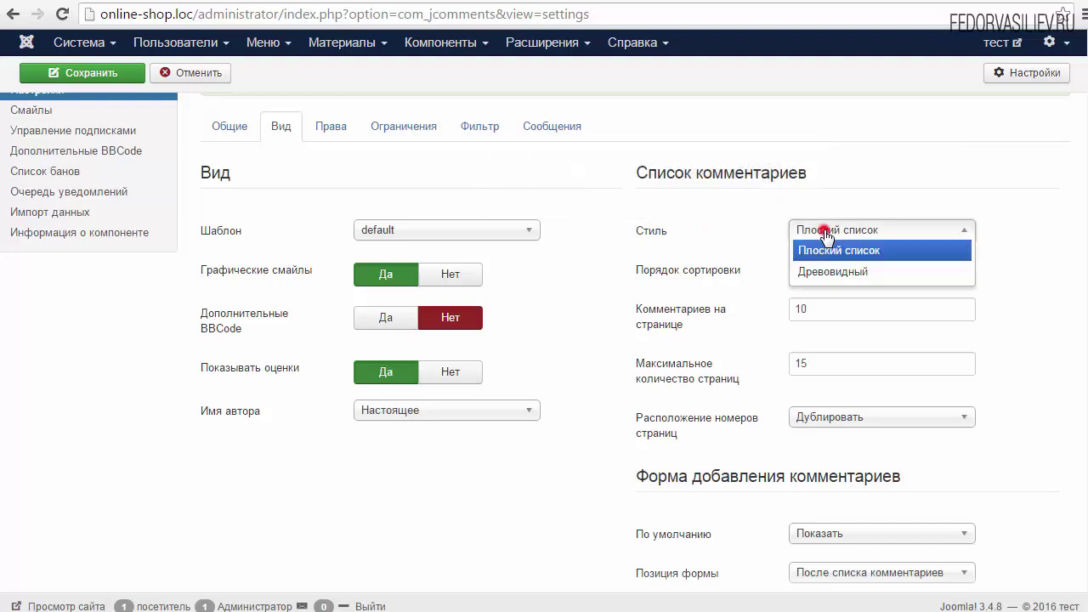
click(726, 228)
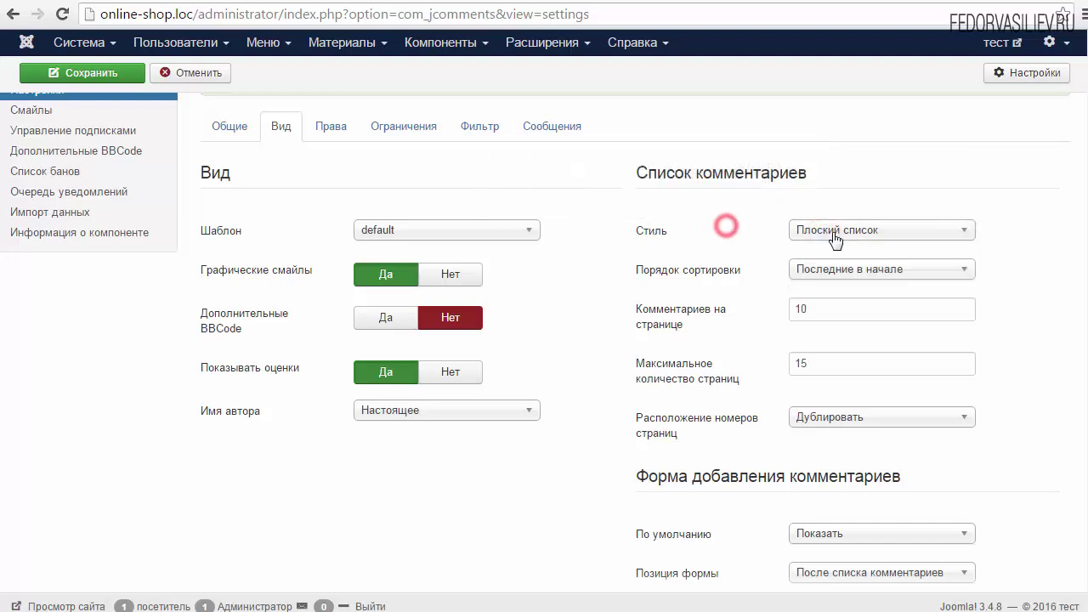
click(814, 232)
click(813, 233)
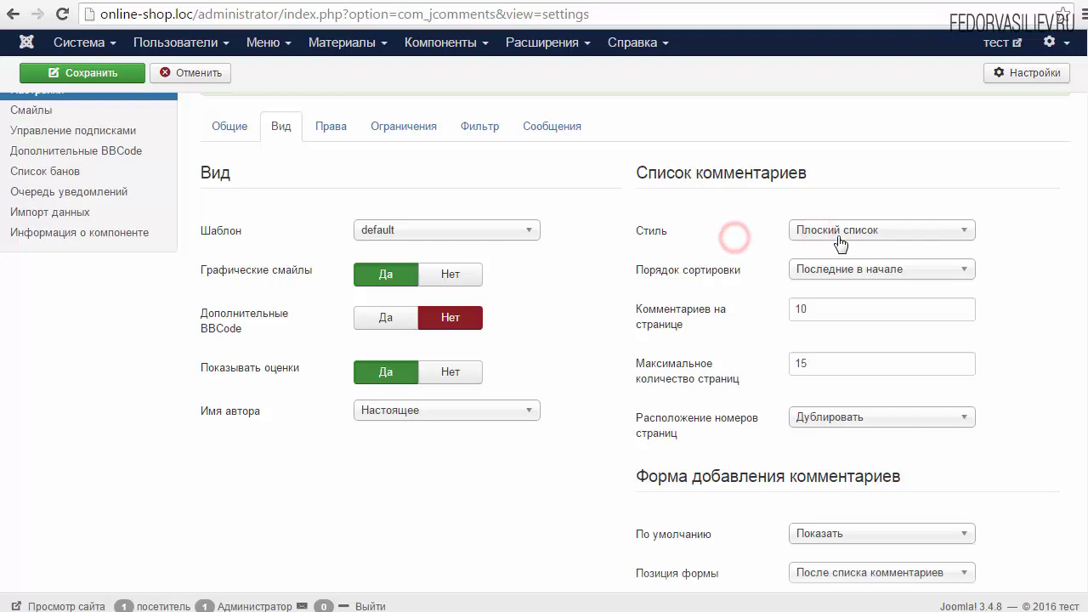
click(822, 238)
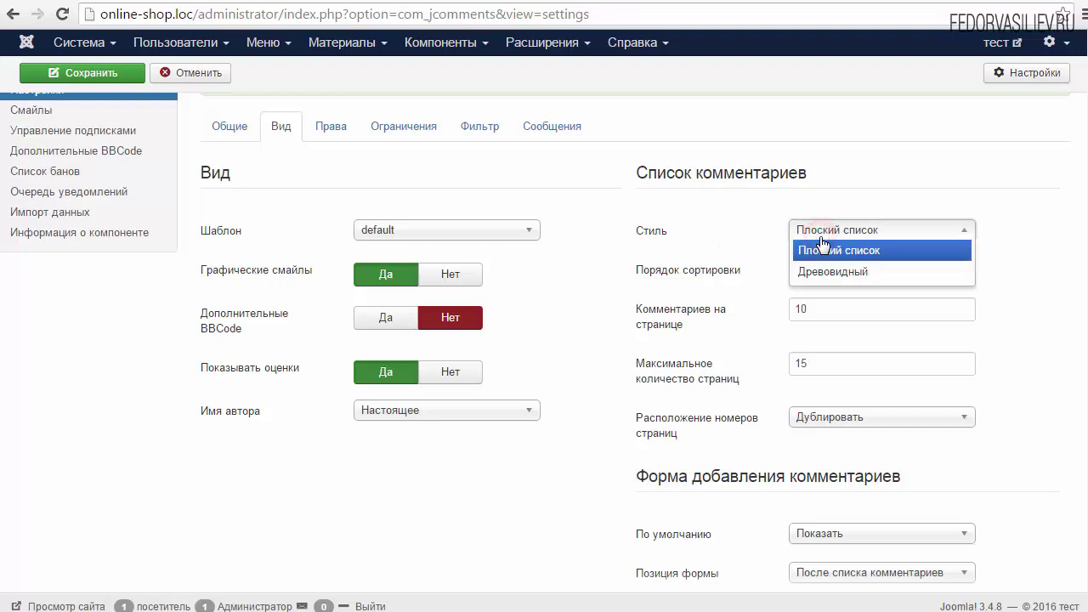
click(759, 246)
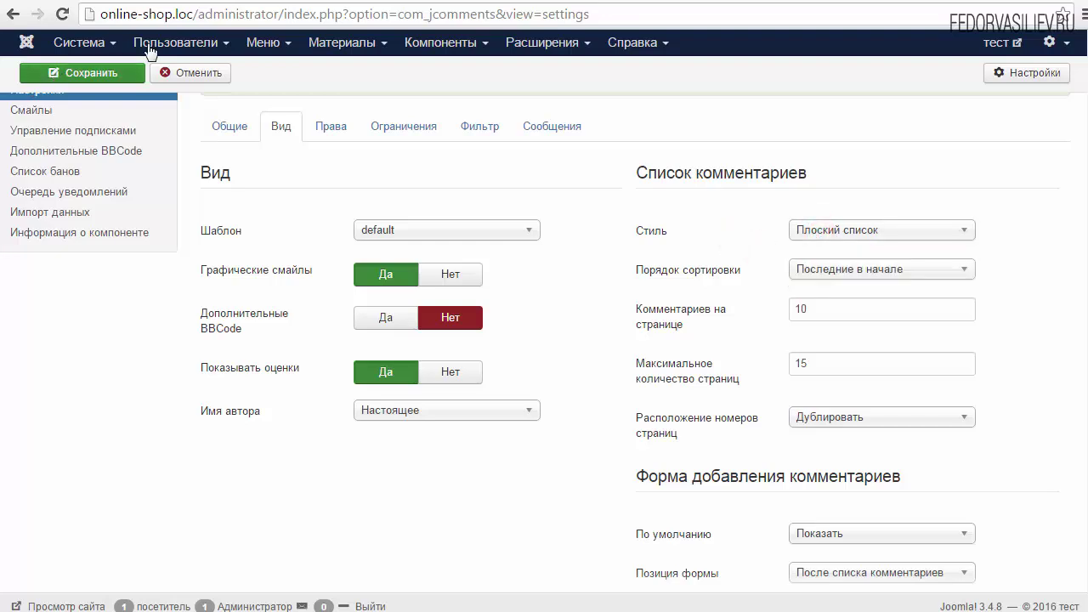
click(227, 3)
scroll(238, 153, down, 3)
scroll(500, 178, up, 2)
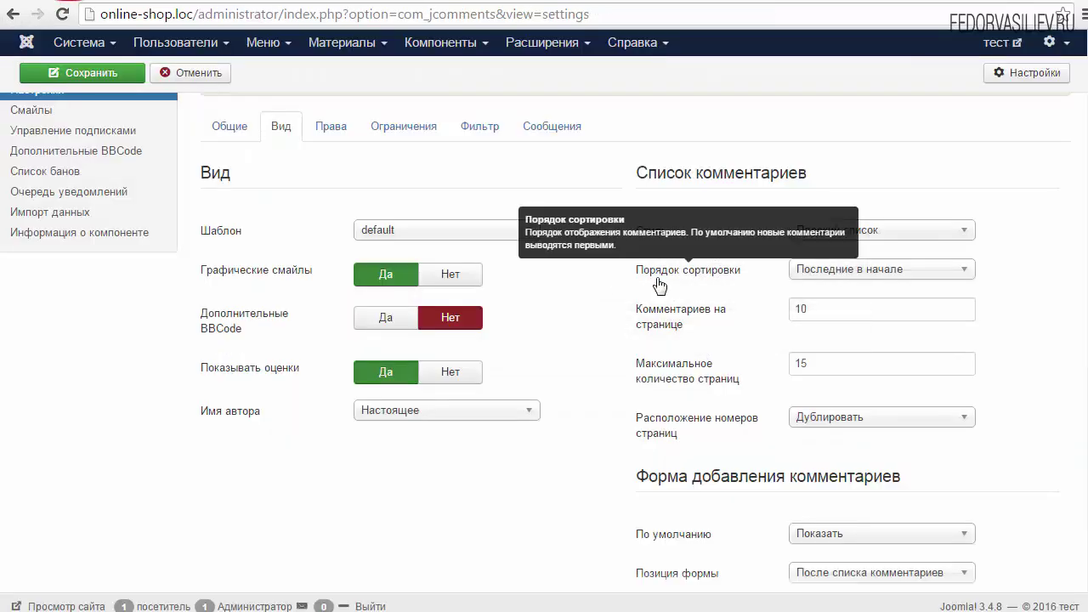
Set the comment list's Порядок сортировки to Последние в конце and save the settings
click(824, 270)
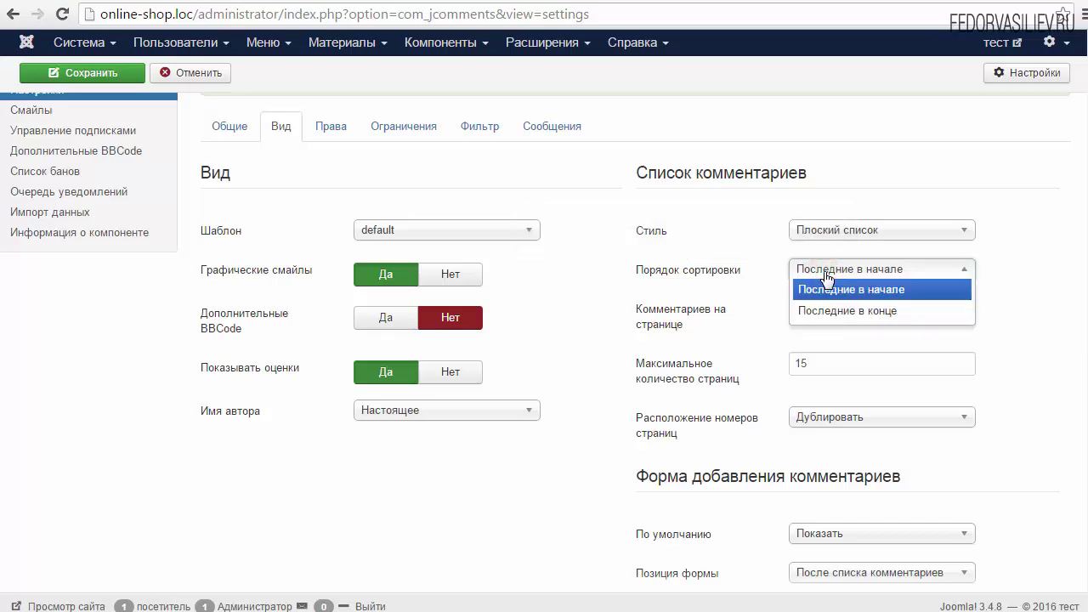
click(719, 245)
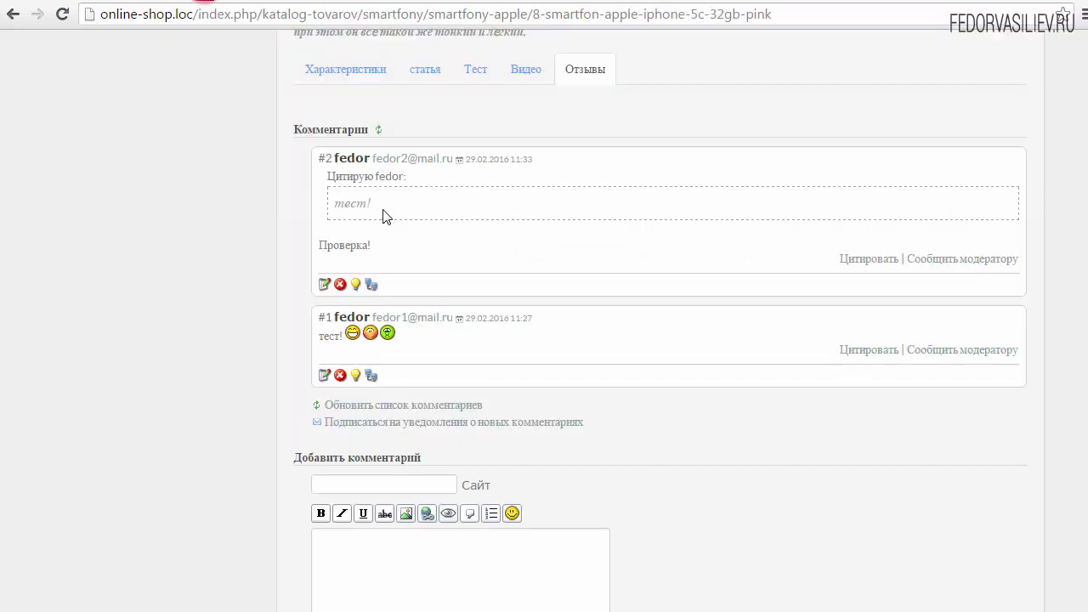
scroll(382, 216, up, 1)
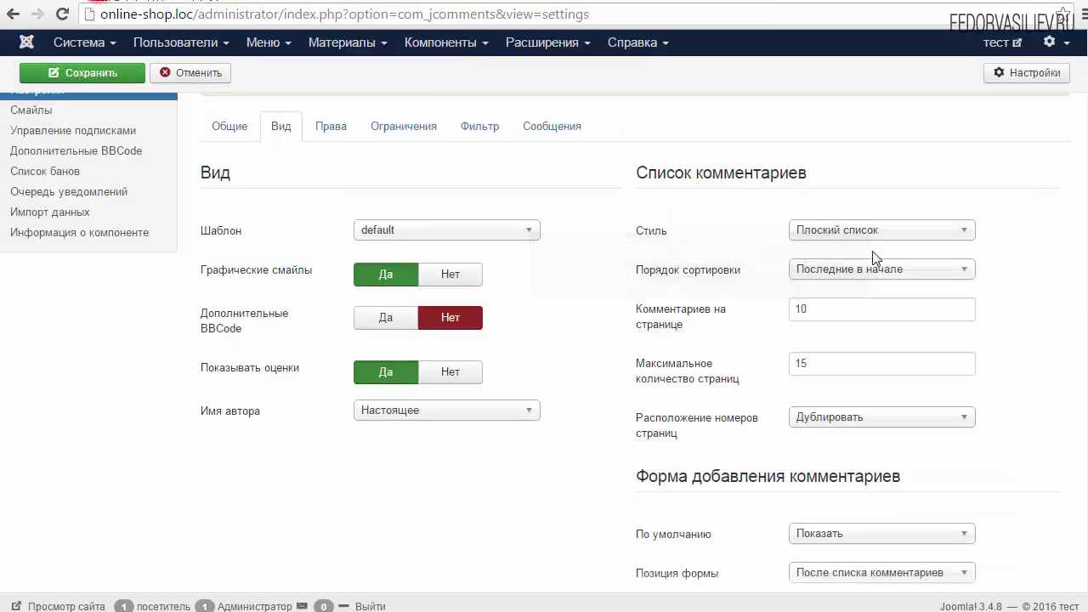
click(875, 267)
click(853, 313)
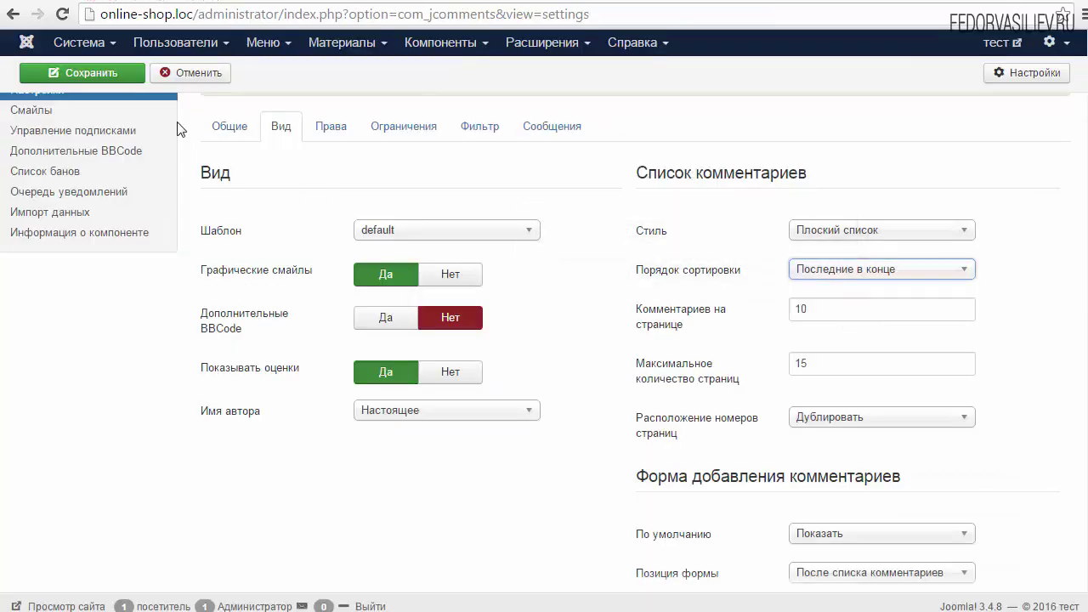
click(113, 73)
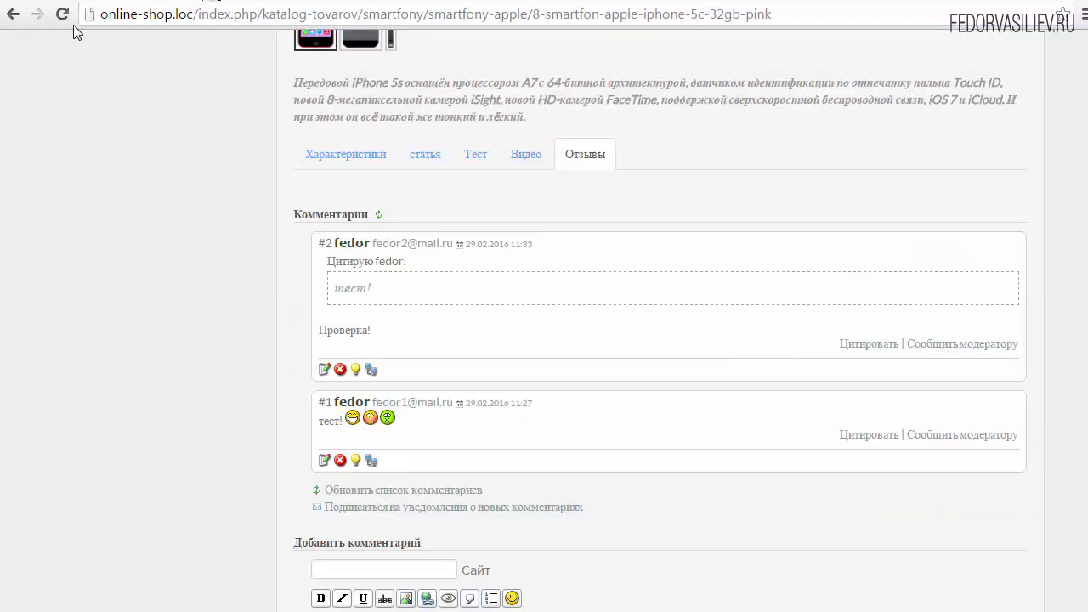
Reload the product page, examine the order of its comments and return to the component's display settings
click(59, 17)
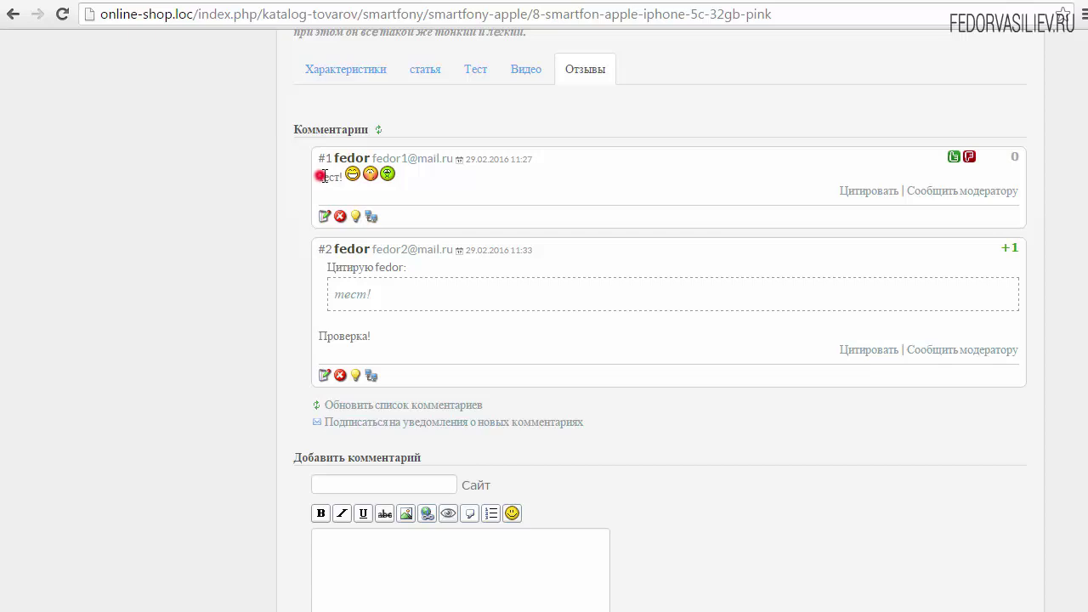
double_click(323, 176)
click(469, 189)
drag(317, 337, 376, 338)
click(389, 340)
click(144, 2)
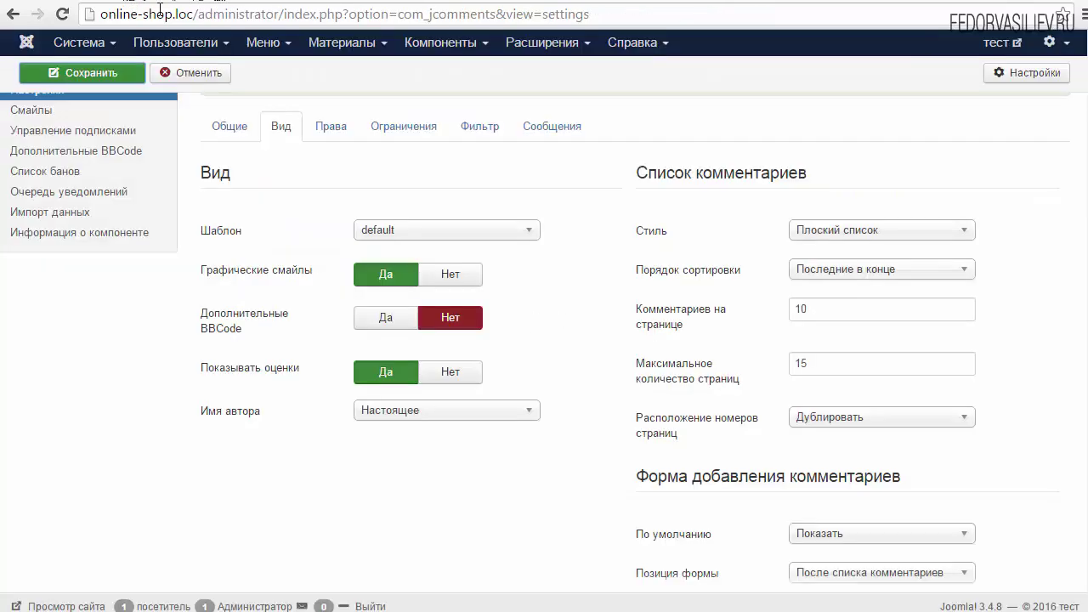
Examine the Комментариев на странице setting, then view the comment list and comment form on the product page
scroll(843, 427, down, 1)
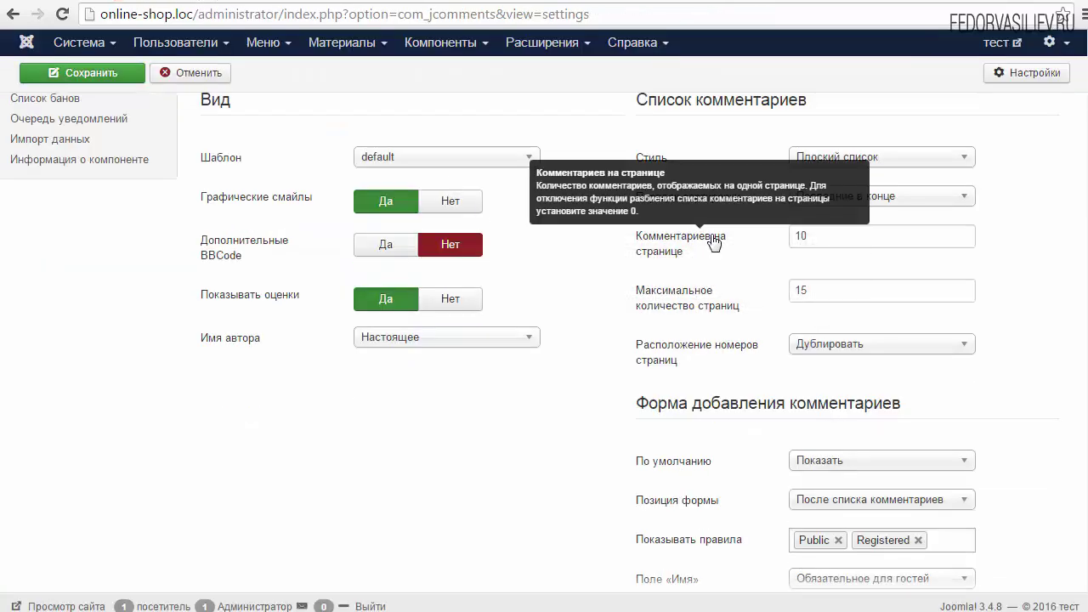
double_click(816, 236)
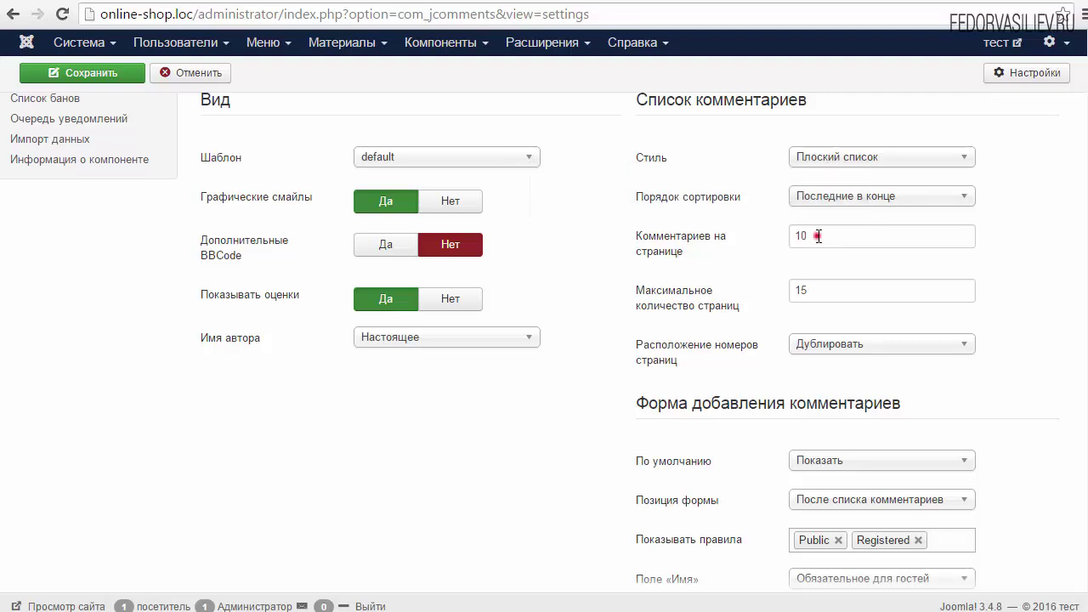
click(810, 237)
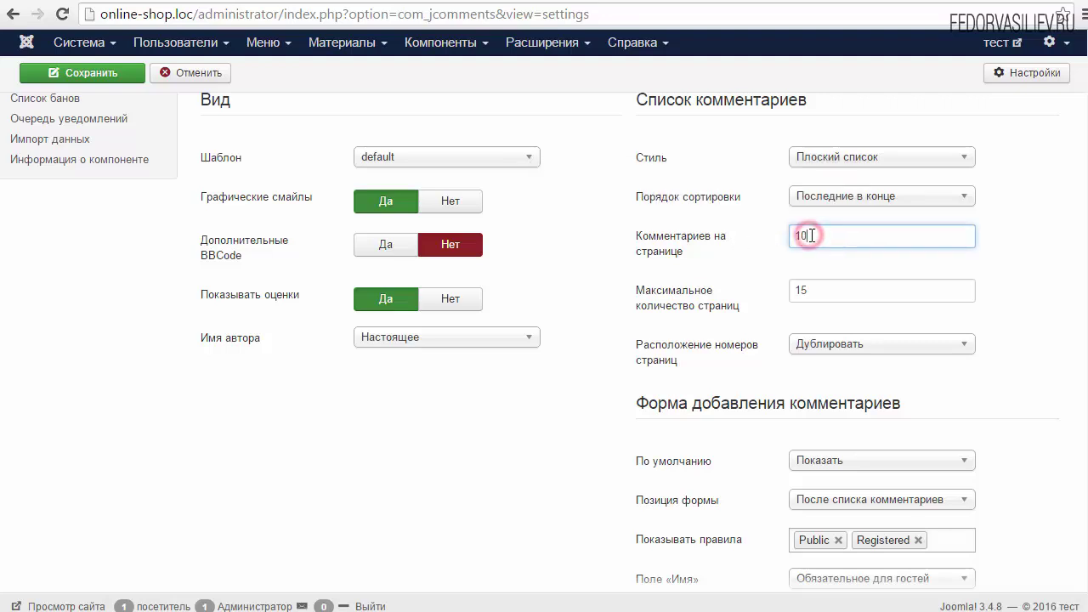
double_click(821, 233)
click(835, 235)
mouse_move(669, 252)
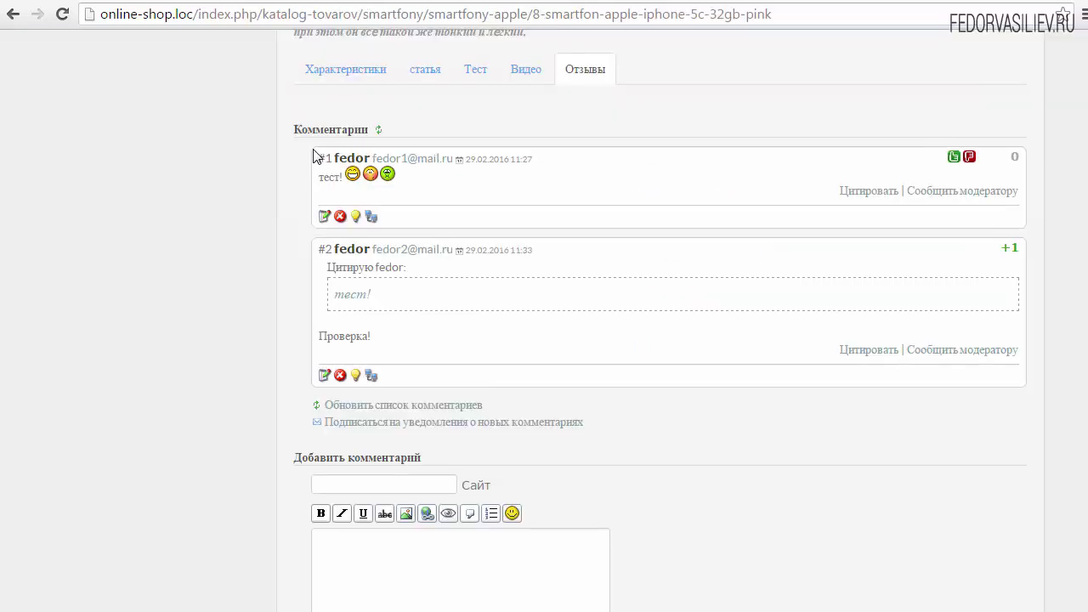
scroll(407, 499, down, 2)
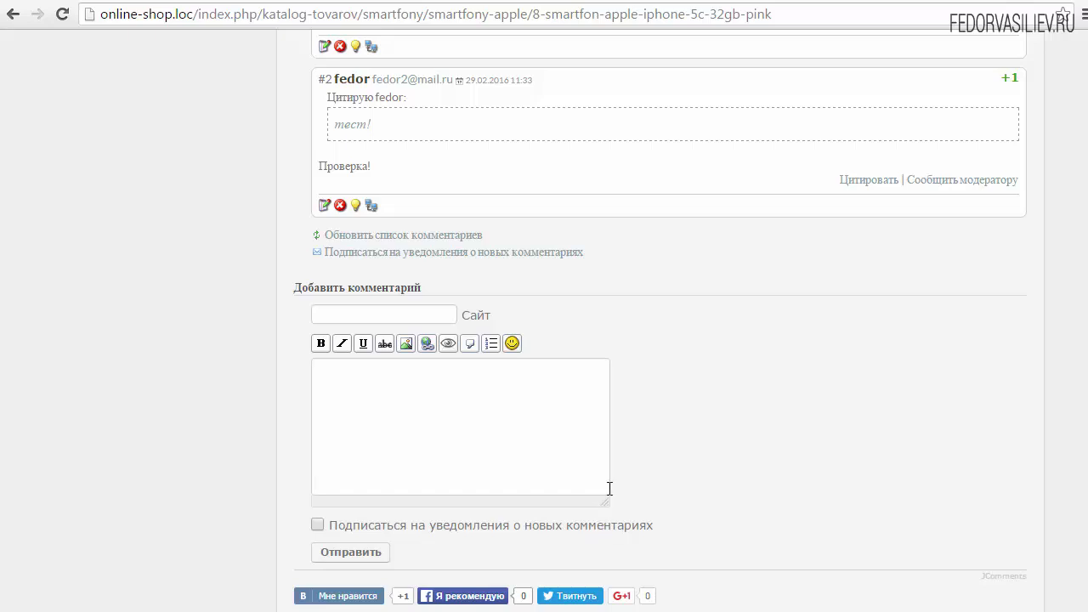
scroll(676, 434, up, 2)
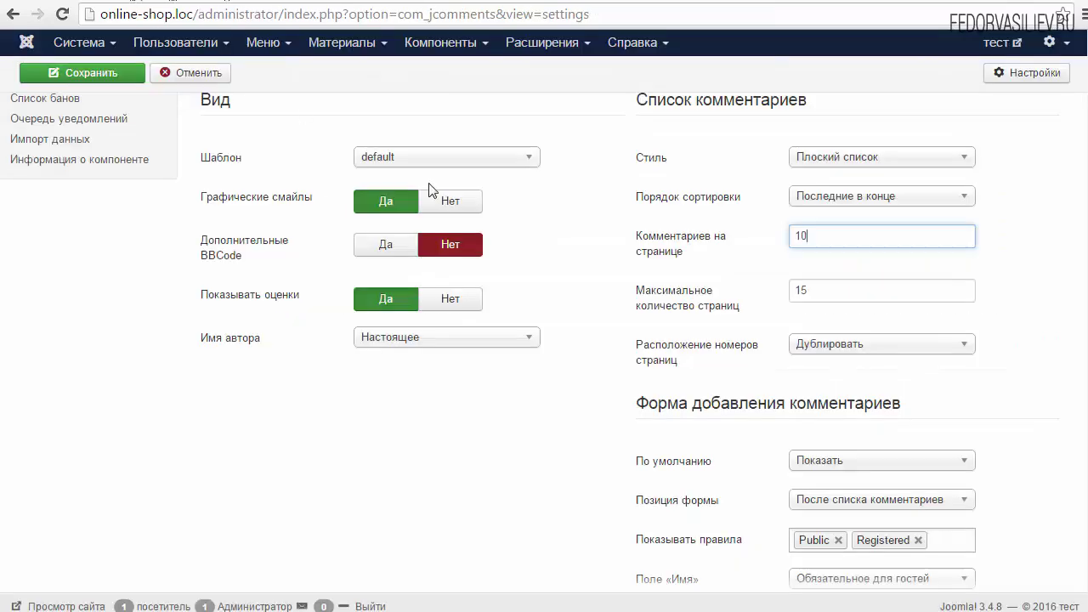
Return to the display settings and read the description of Комментариев на странице, leaving its value at 10
double_click(812, 235)
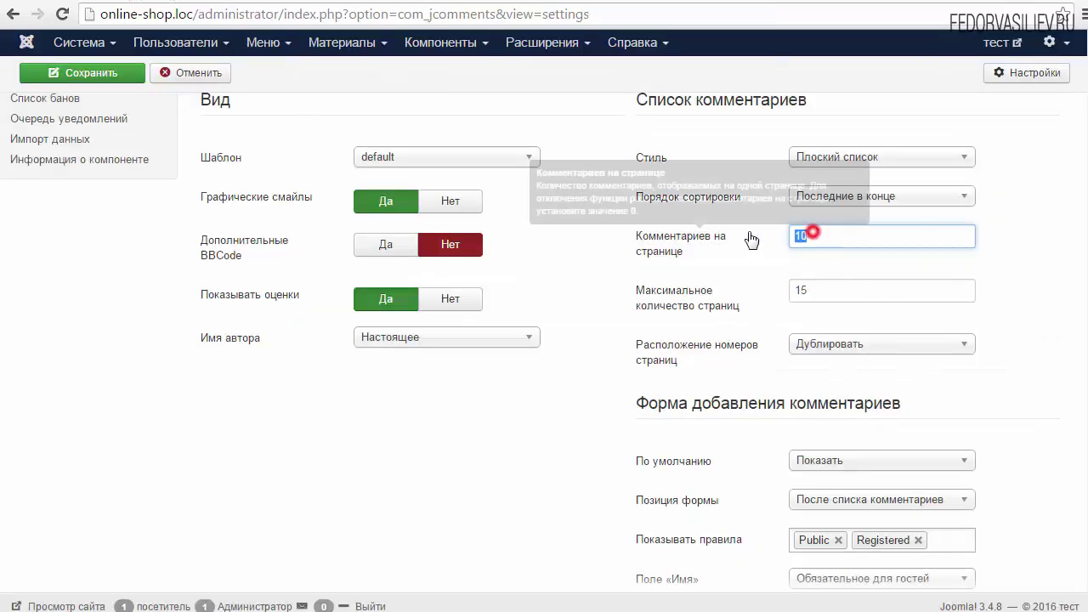
click(813, 236)
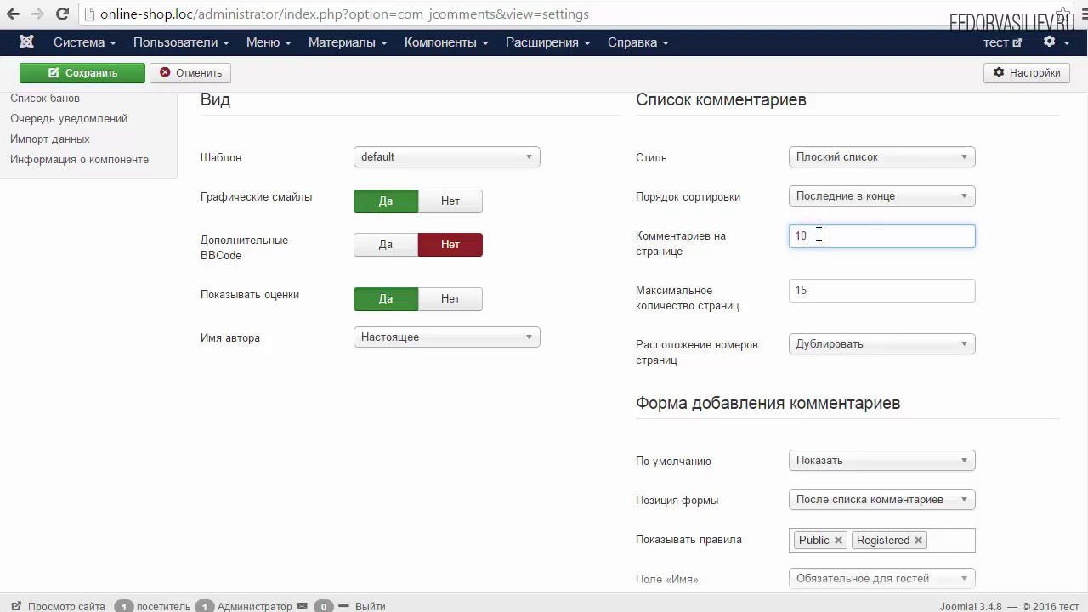
mouse_move(695, 247)
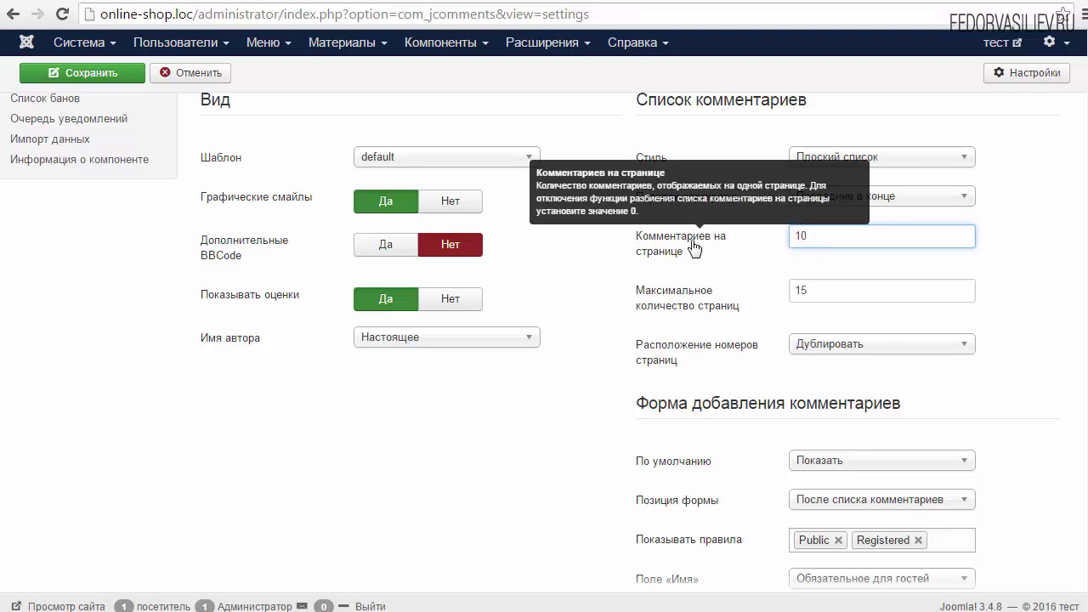
double_click(826, 236)
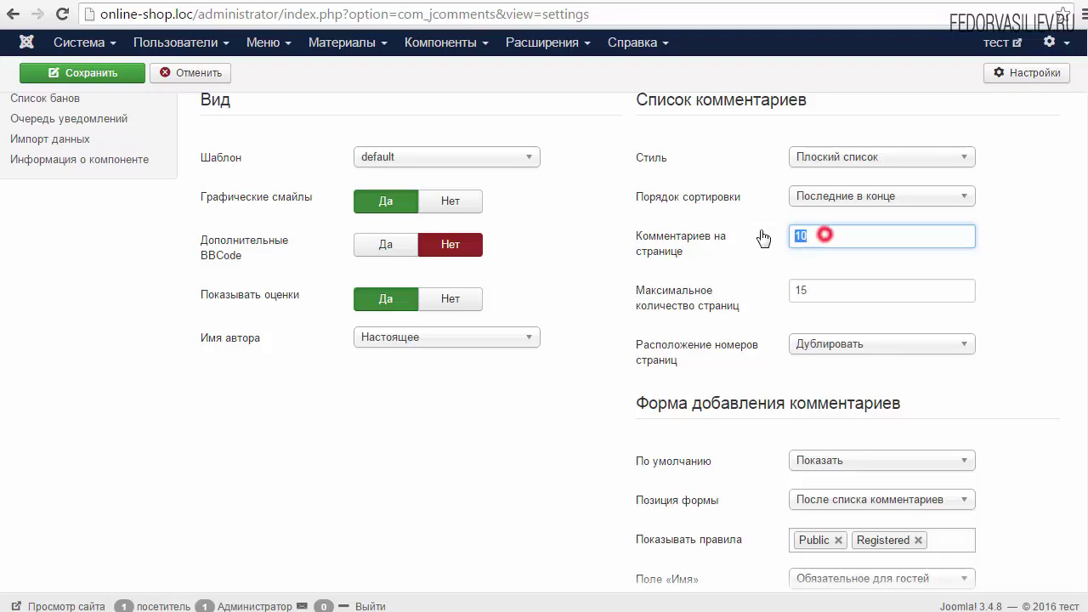
click(824, 235)
Read the description of Максимальное количество страниц and compare it with Комментариев на странице, leaving both values as they are
mouse_move(686, 308)
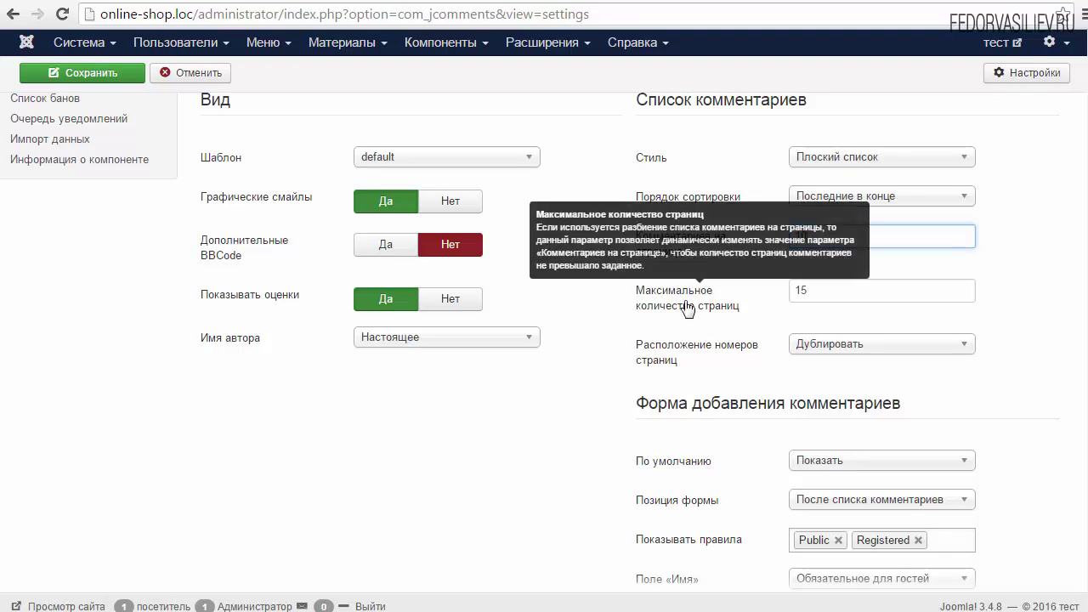
double_click(820, 236)
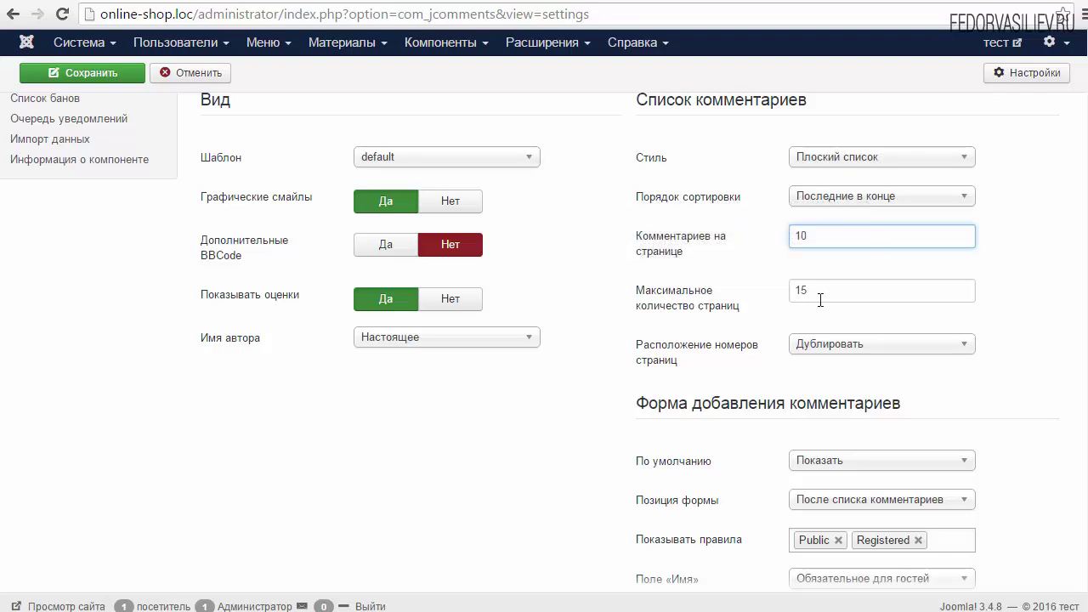
double_click(847, 288)
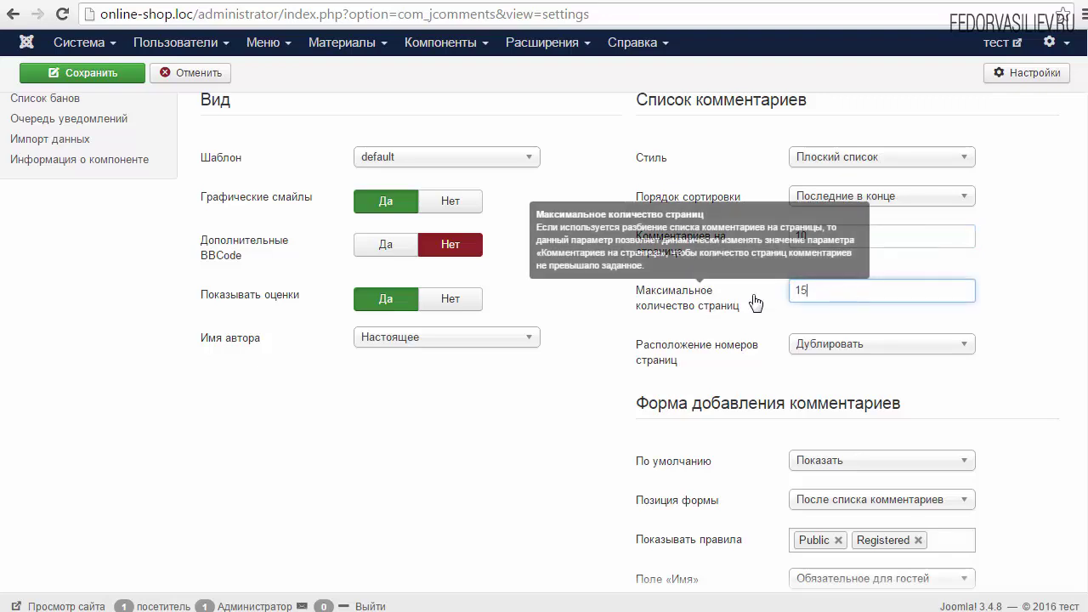
click(827, 287)
mouse_move(736, 311)
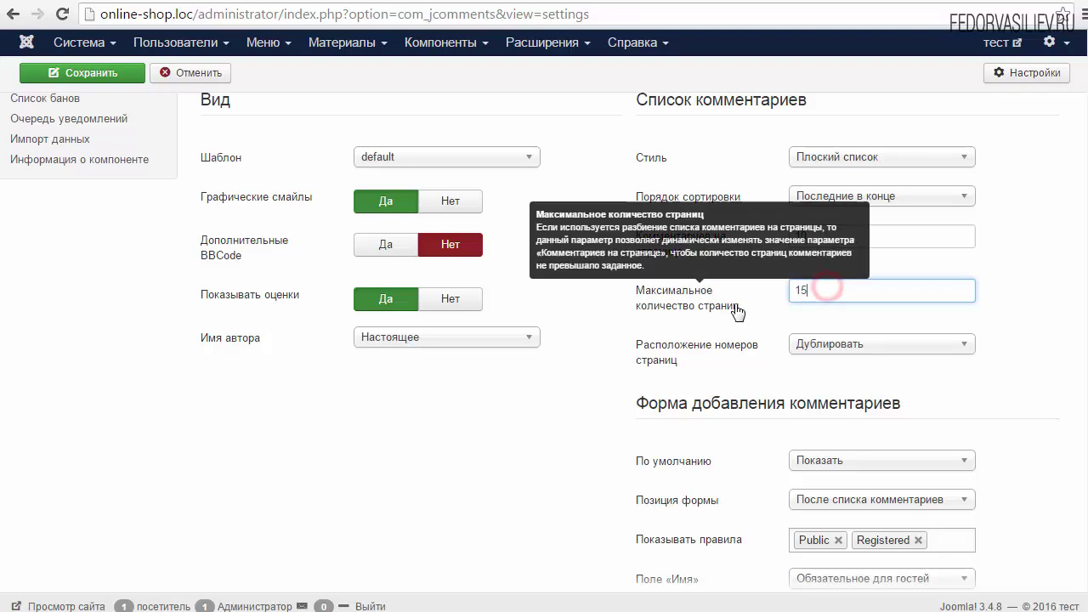
double_click(819, 289)
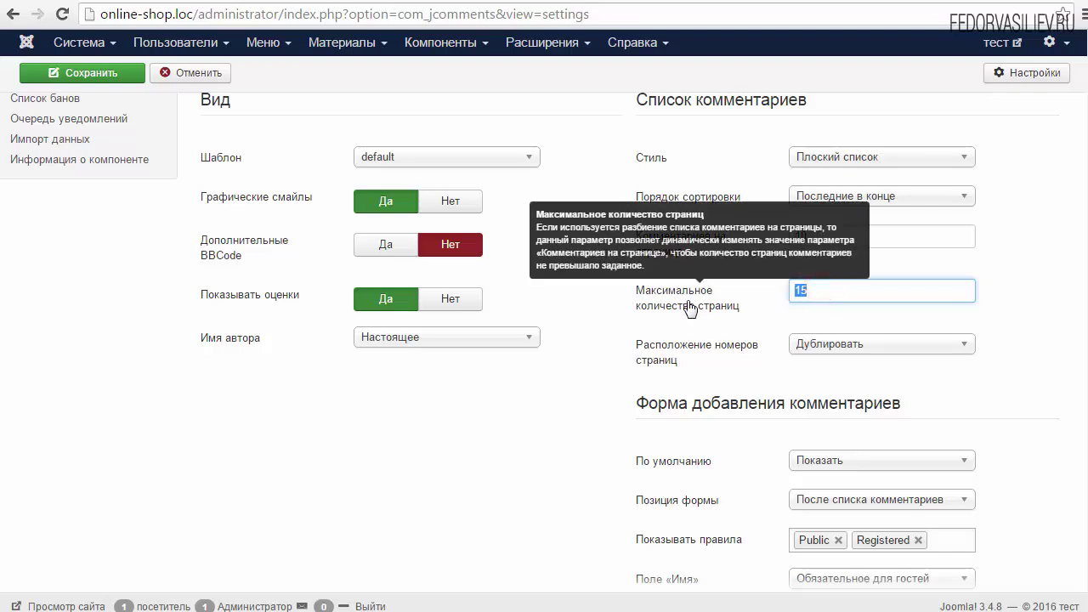
click(736, 369)
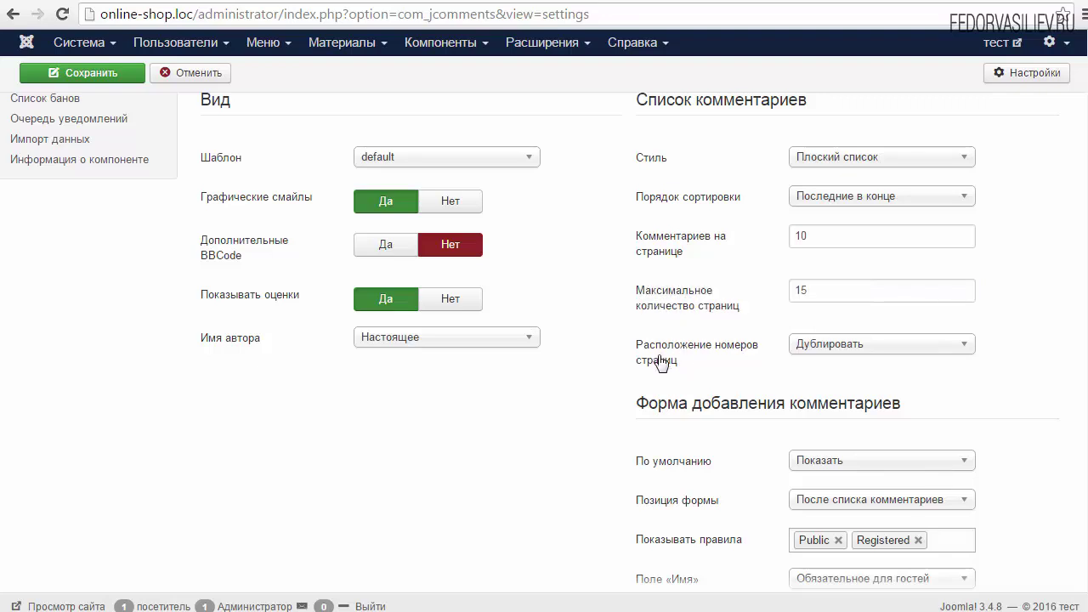
mouse_move(665, 308)
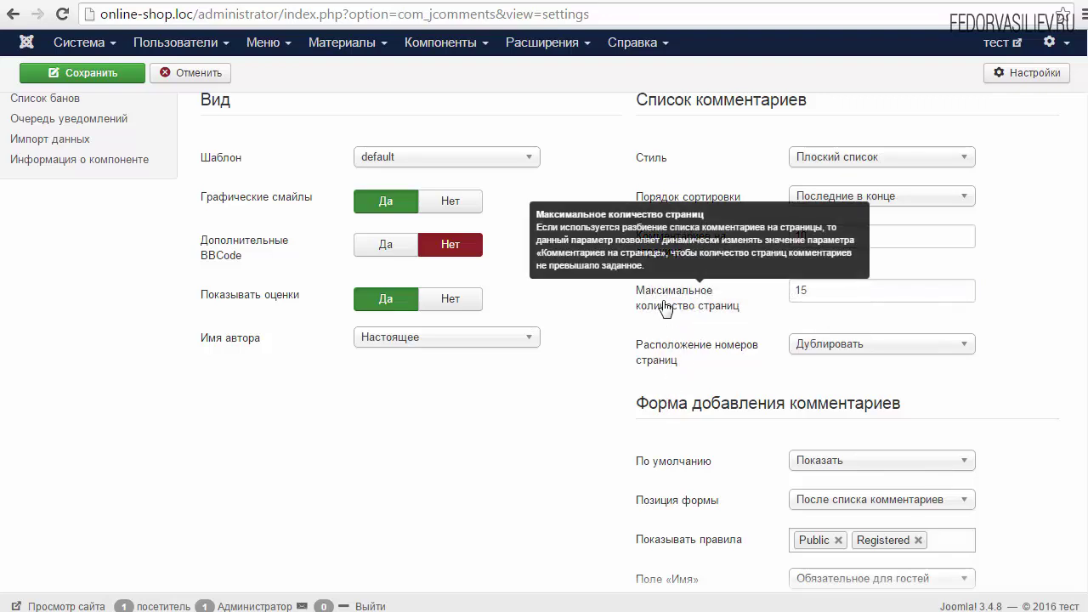
Review the Расположение номеров страниц description and its options Над списком, Под списком and Дублировать, leaving Дублировать selected
click(886, 344)
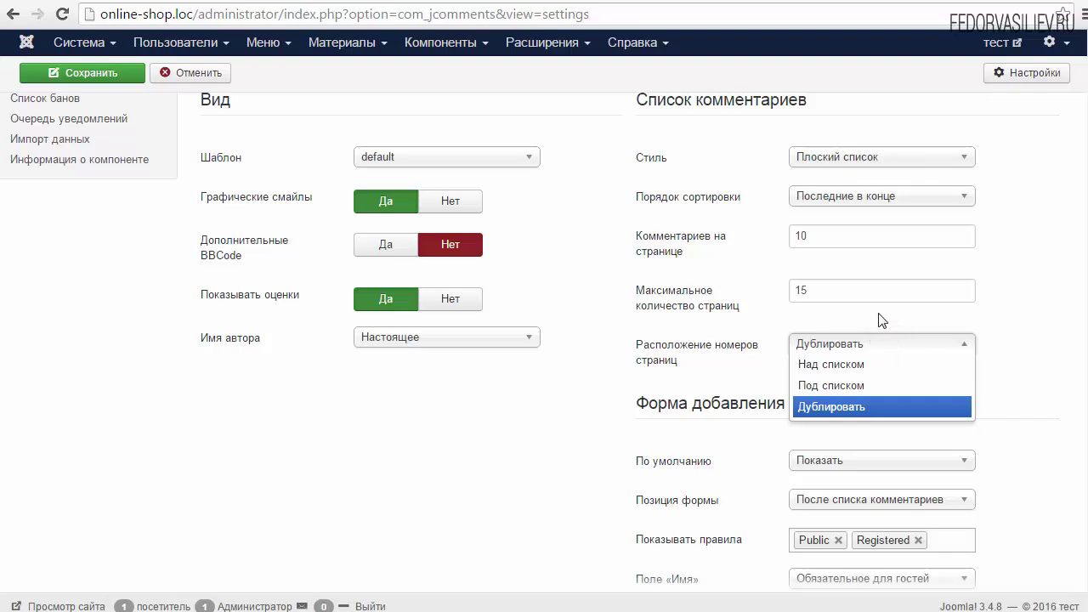
click(881, 320)
mouse_move(671, 358)
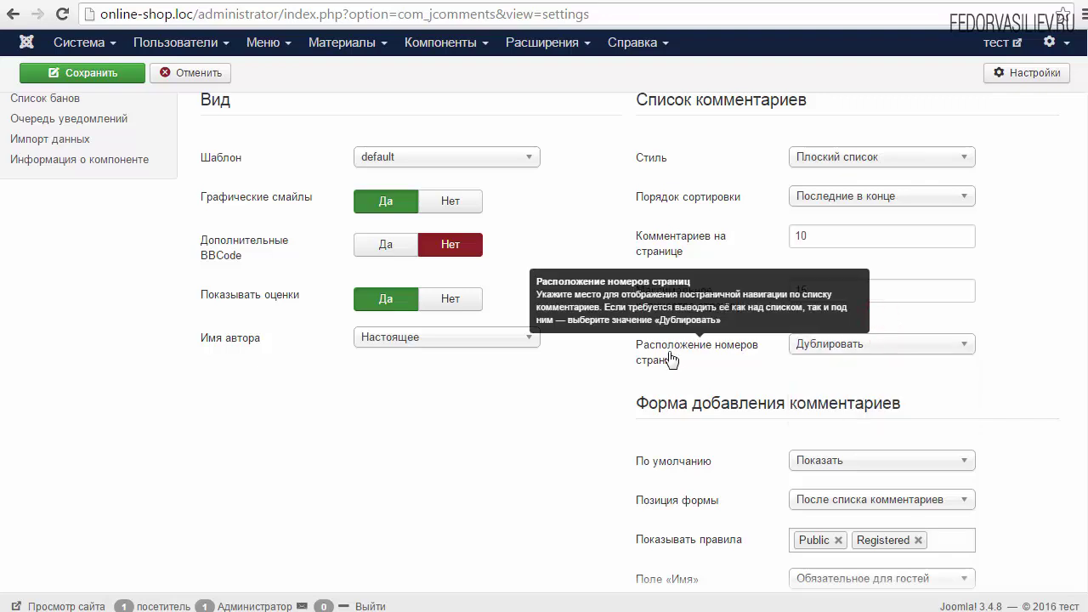
click(808, 344)
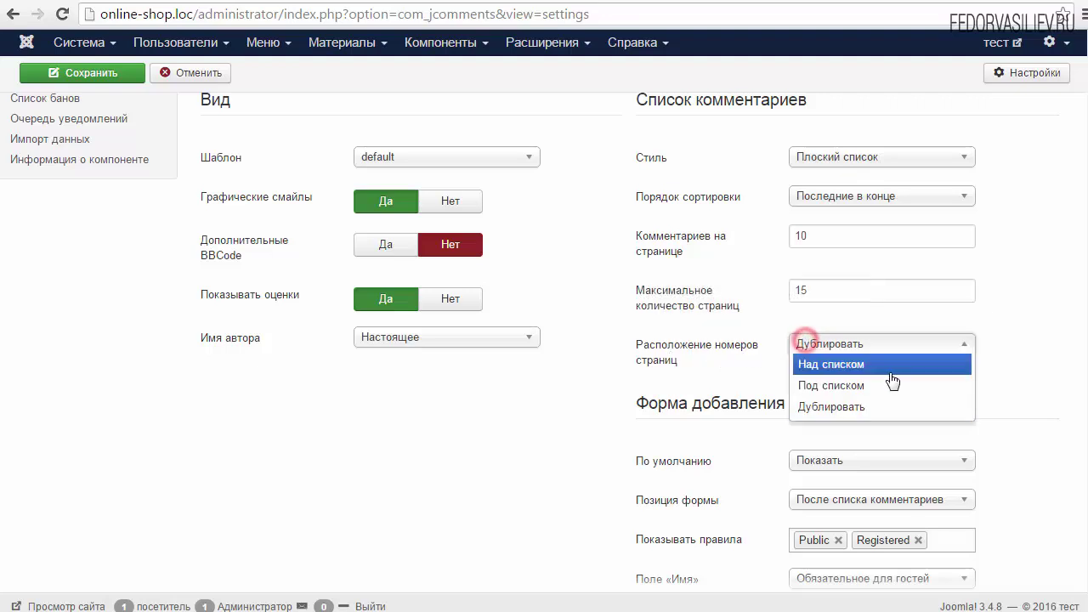
click(739, 356)
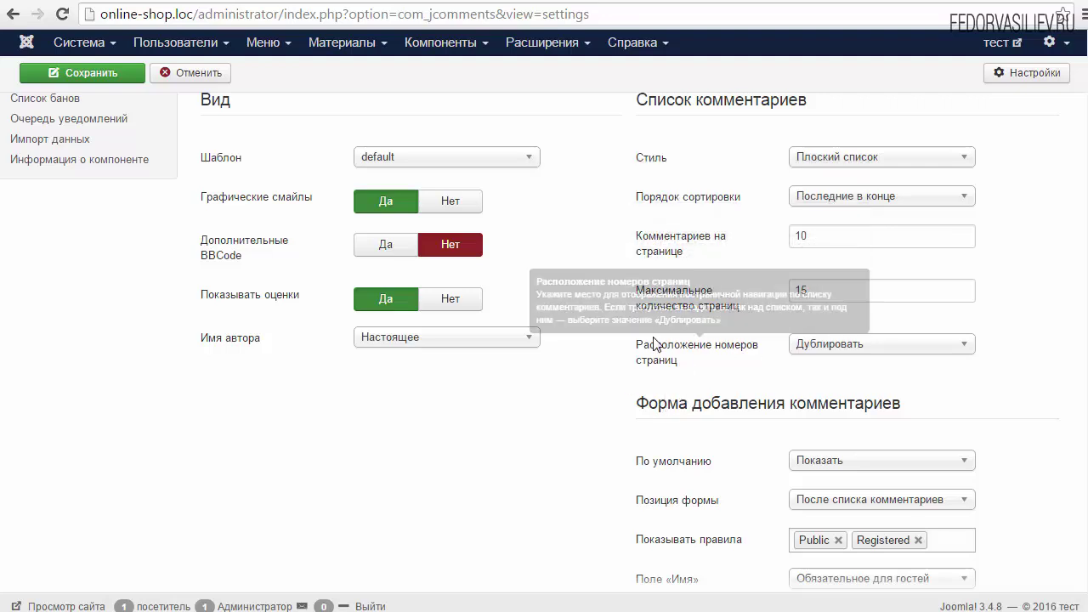
double_click(820, 238)
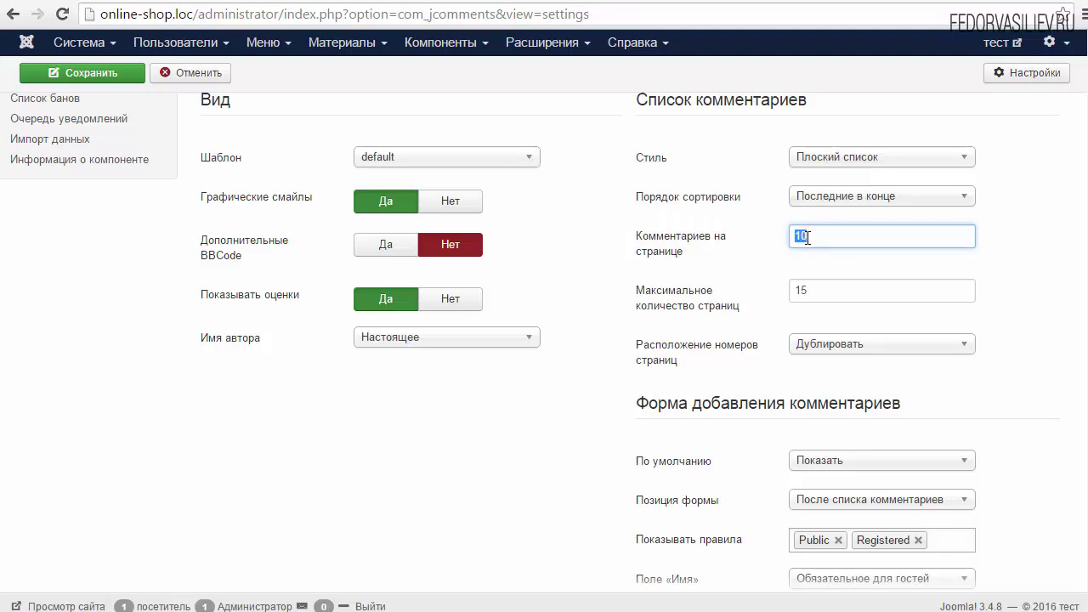
key(Tab)
click(816, 344)
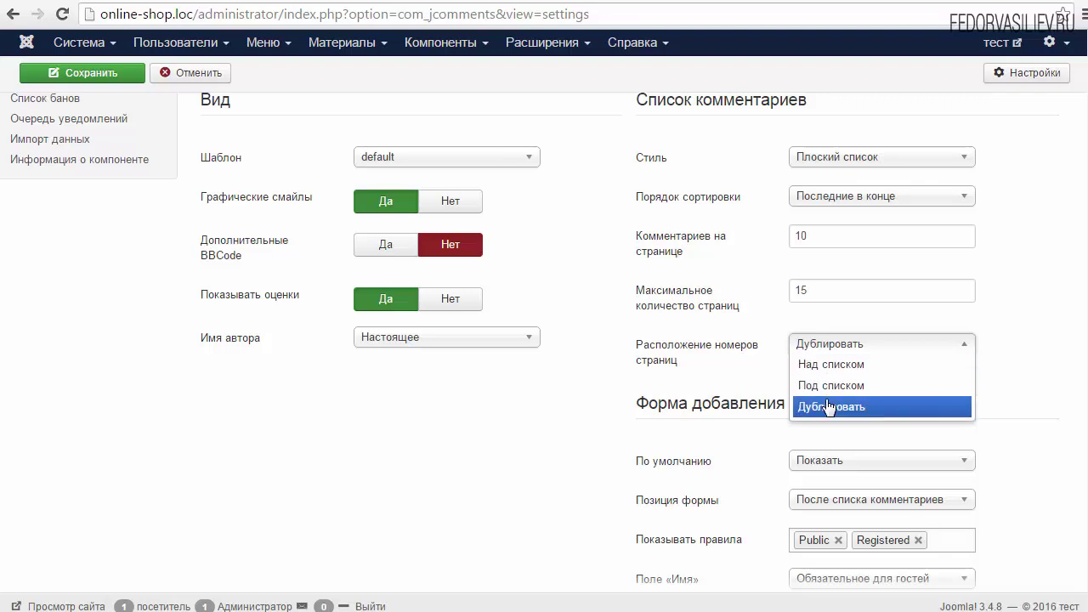
click(729, 363)
Review the comment form's По умолчанию options, set it to Скрыть and save the settings
scroll(728, 364, down, 3)
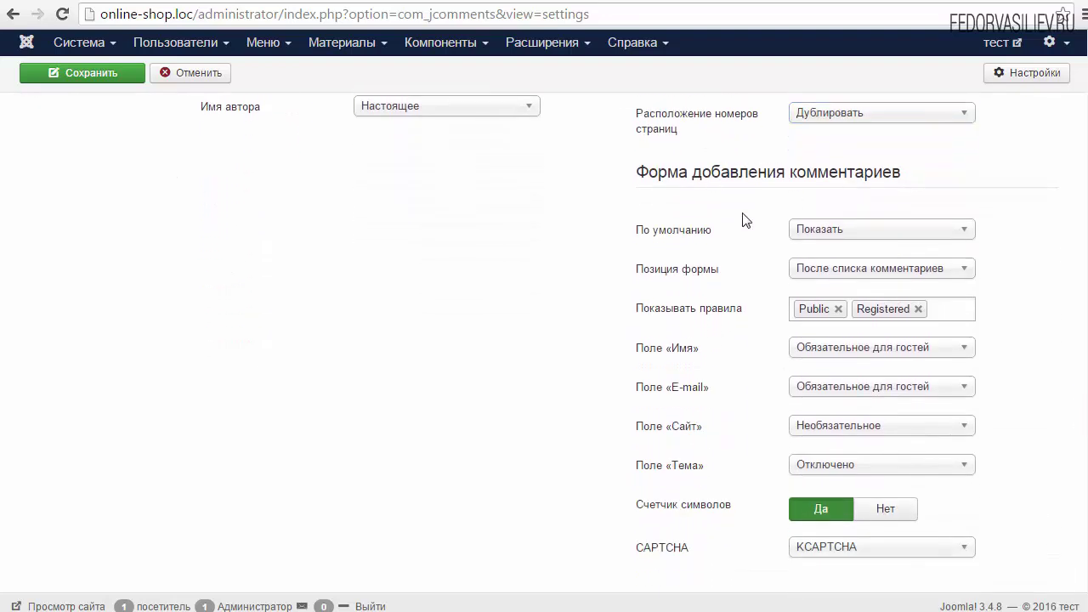
click(850, 229)
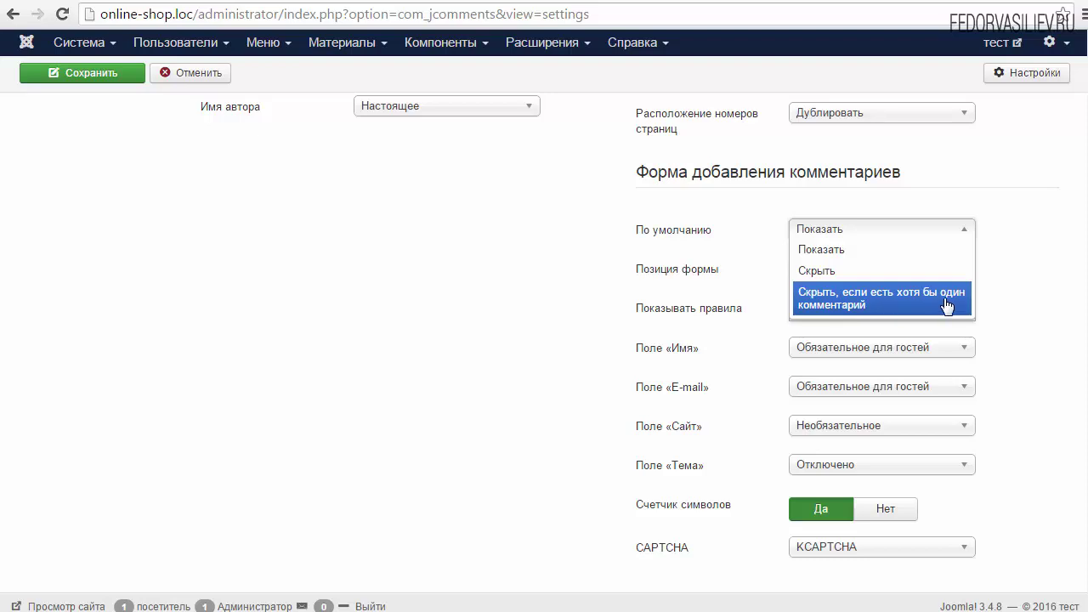
click(751, 280)
click(817, 231)
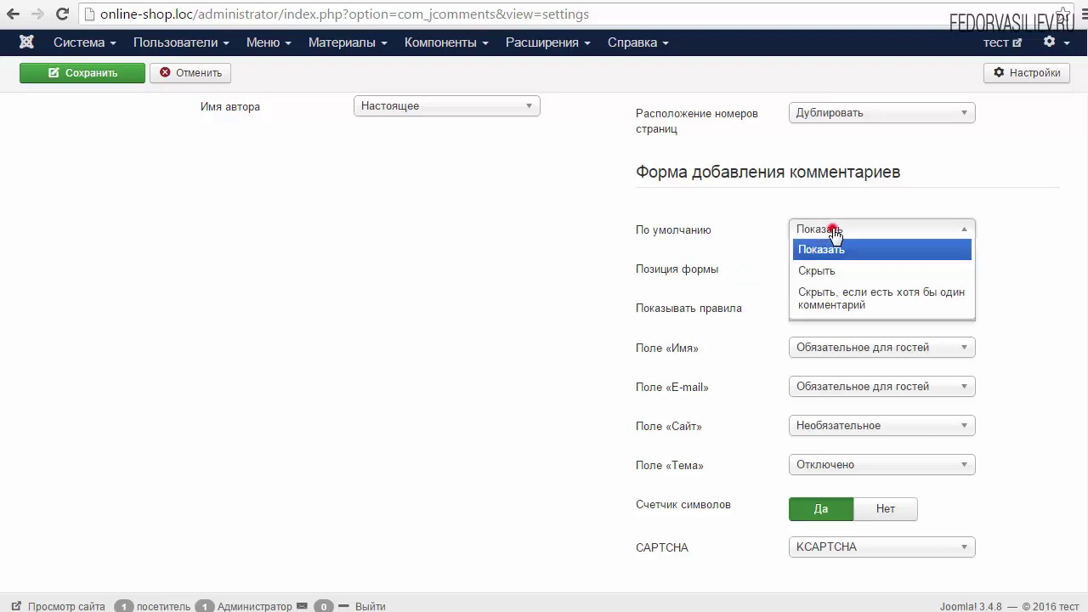
click(806, 272)
click(121, 71)
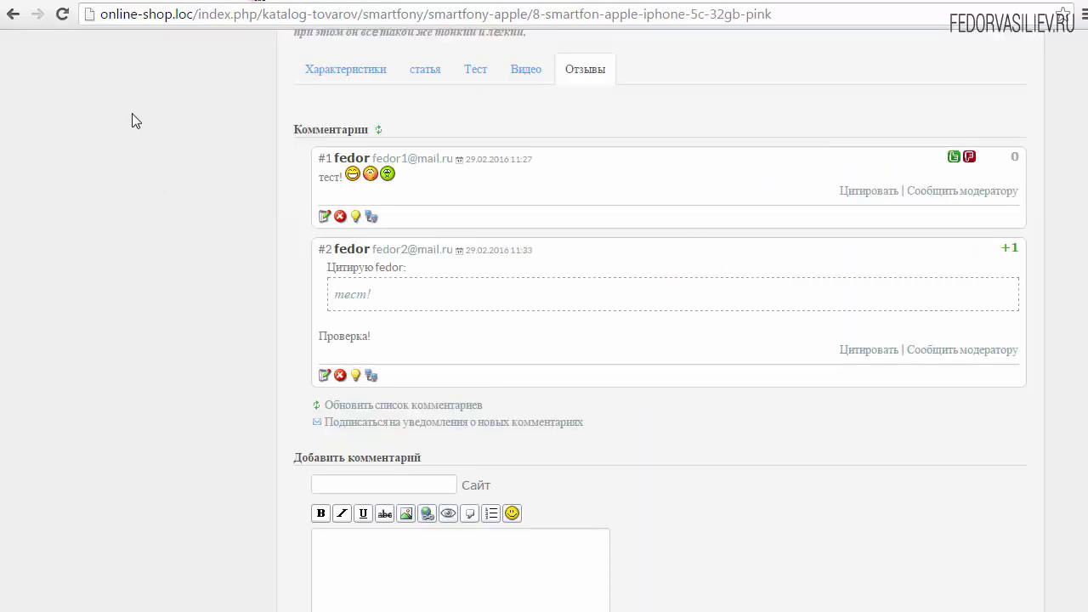
Reload the product page and examine how the area for adding comments appears below the comment list
click(62, 13)
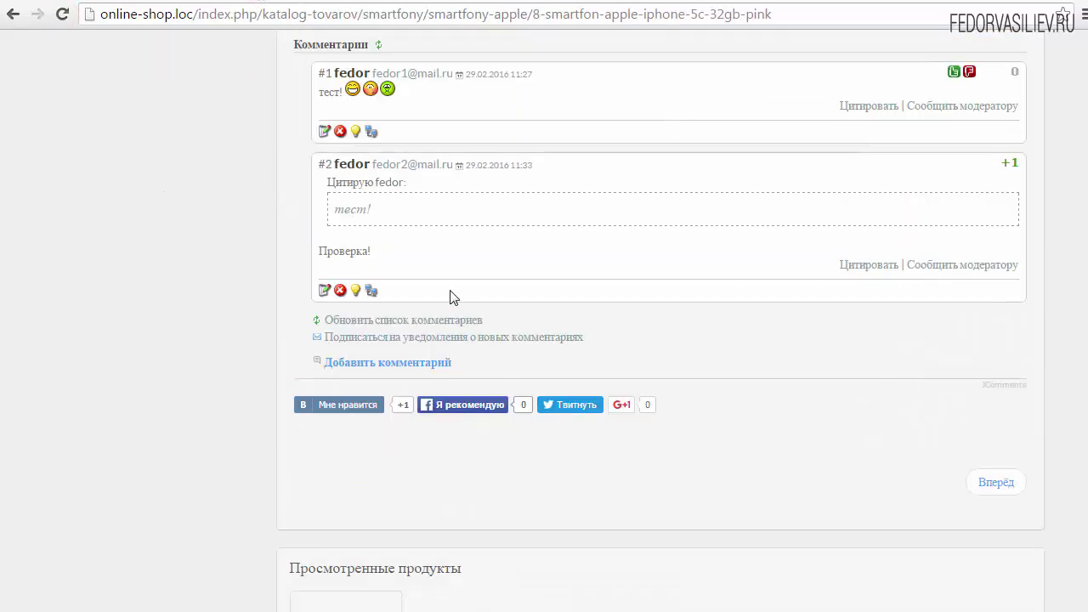
scroll(429, 297, down, 2)
scroll(421, 308, up, 2)
scroll(400, 306, down, 1)
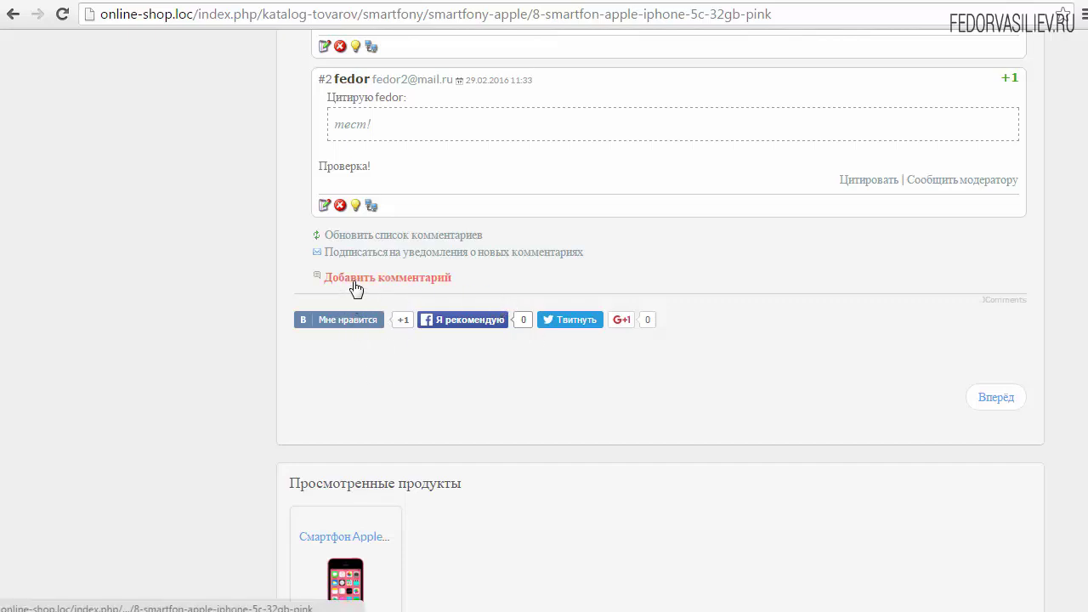
Expand the Добавить комментарий form on the product page and examine its fields and its place below the comments
click(425, 279)
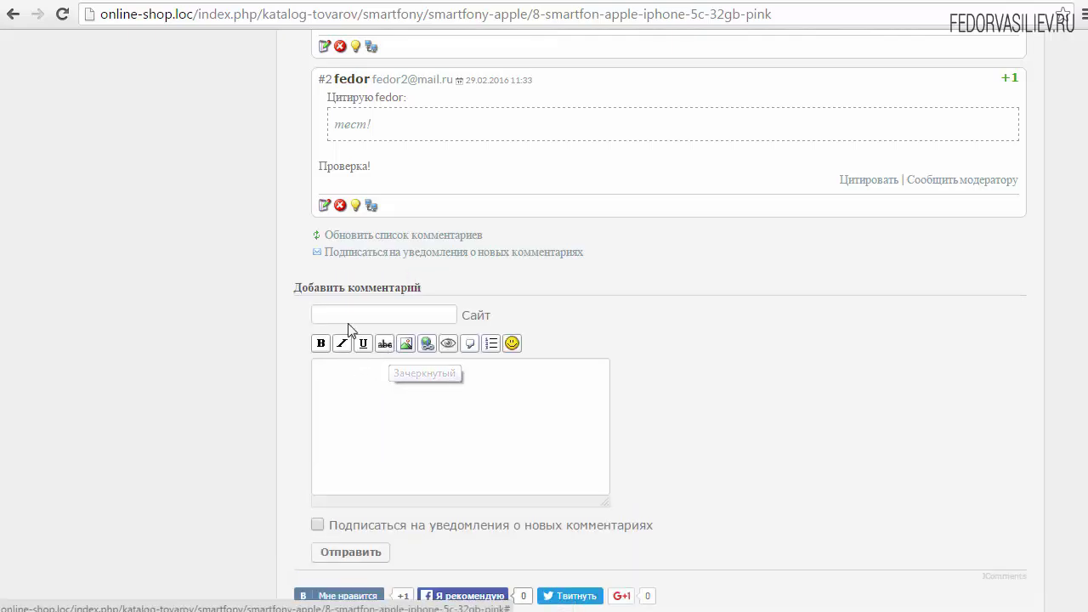
scroll(371, 299, down, 2)
scroll(527, 294, up, 1)
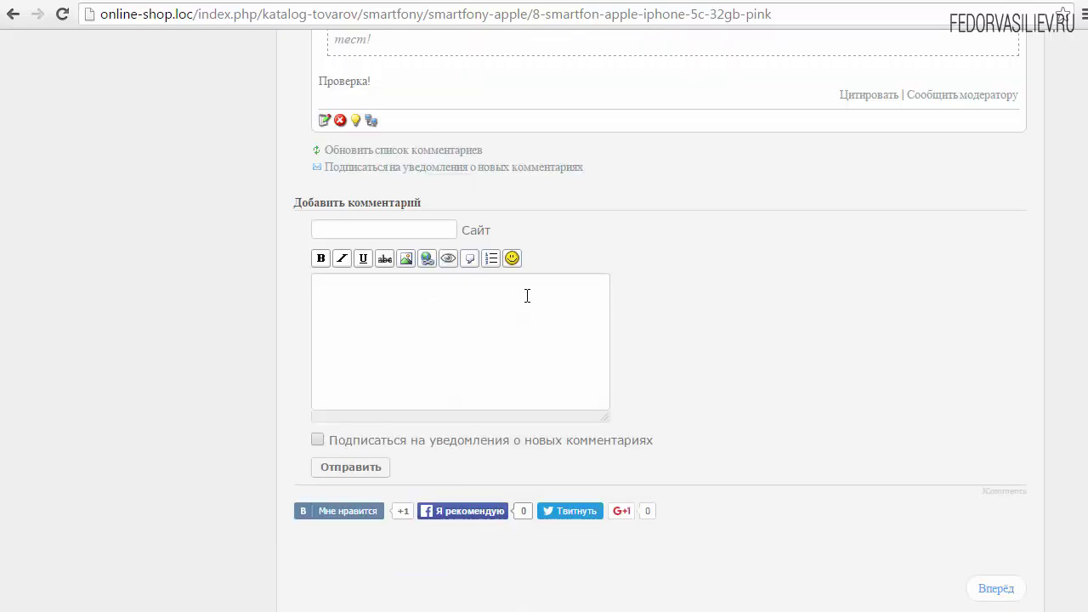
click(445, 353)
scroll(434, 309, down, 2)
scroll(505, 313, up, 2)
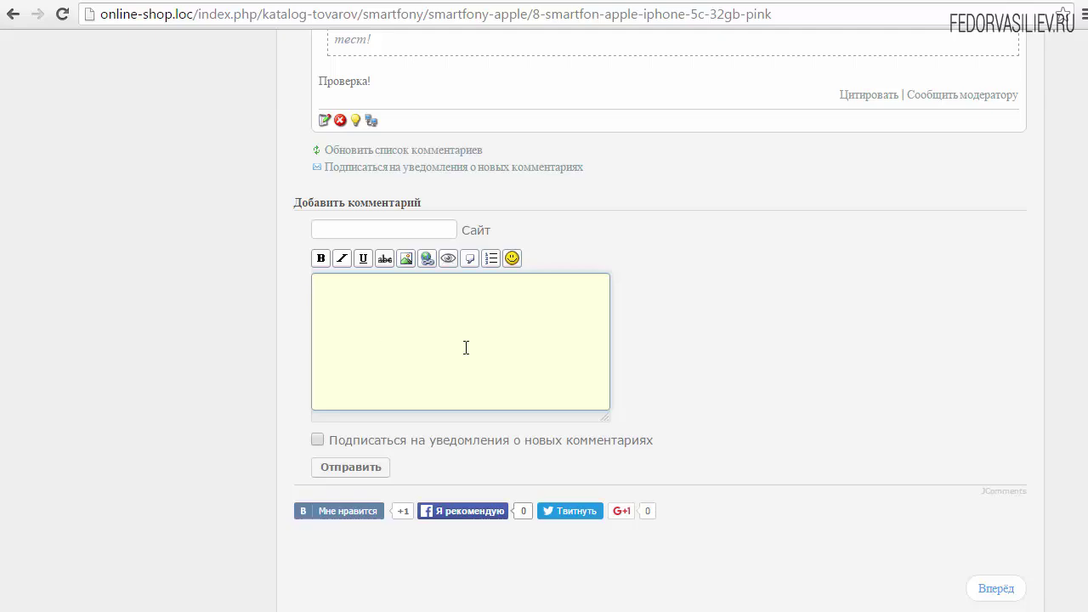
scroll(466, 347, up, 4)
scroll(549, 300, down, 2)
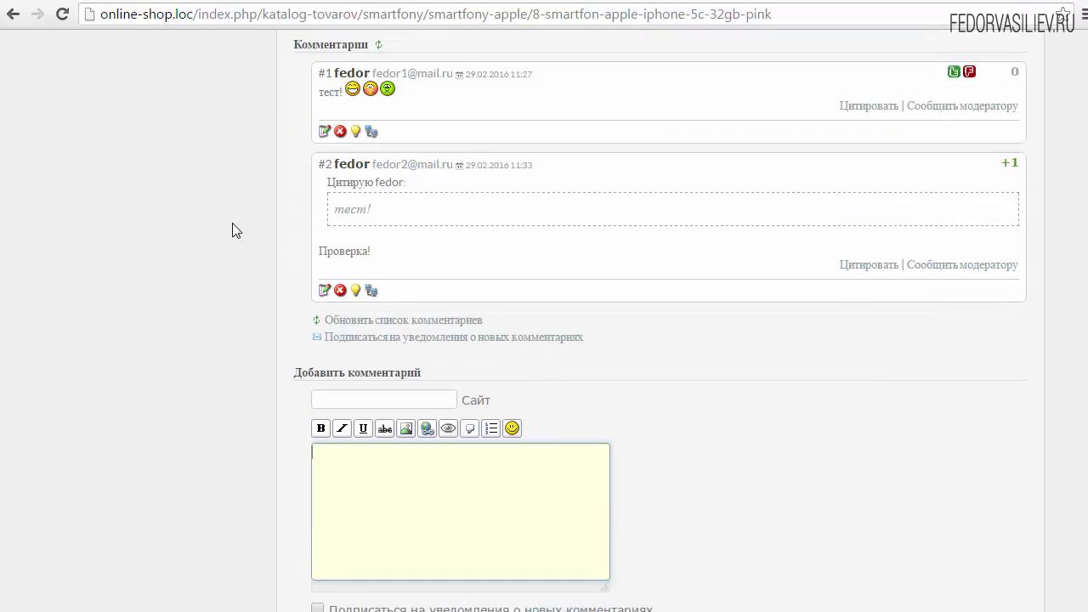
Return to the component's Вид settings and set the comment form's По умолчанию option to Показать
click(119, 4)
scroll(916, 267, up, 4)
click(281, 213)
scroll(712, 223, down, 3)
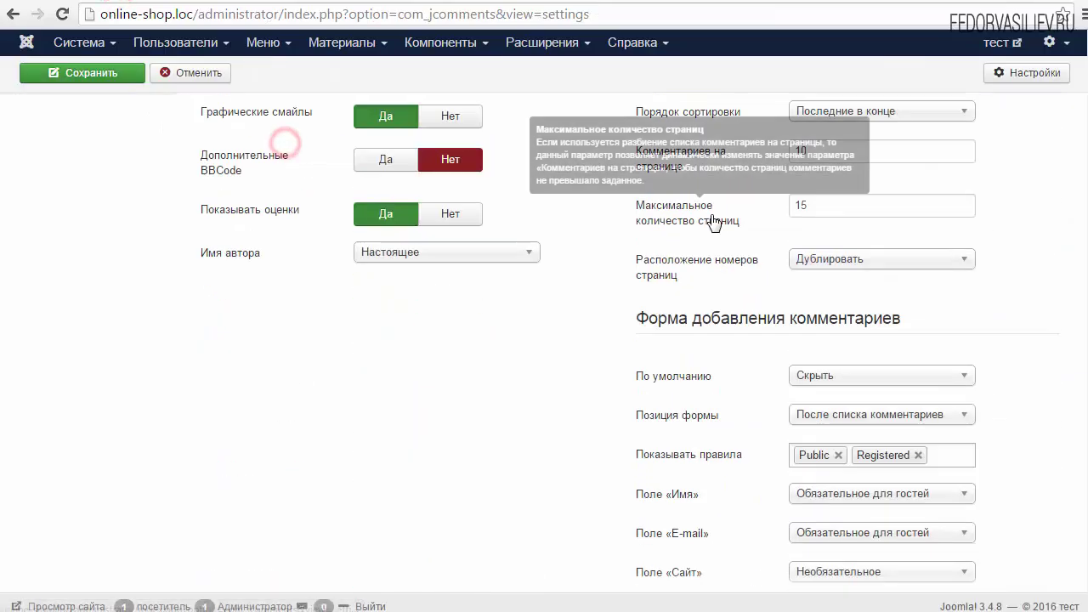
scroll(713, 223, down, 2)
click(850, 230)
click(850, 247)
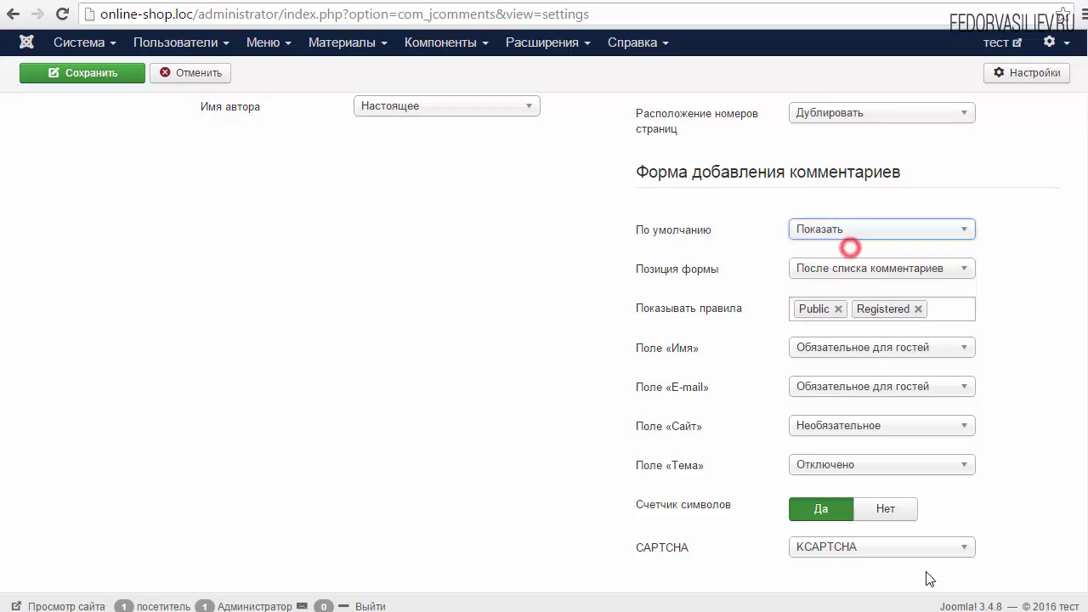
Review the Позиция формы options and check the comment form's place relative to the comment list on the product page
click(702, 298)
click(826, 270)
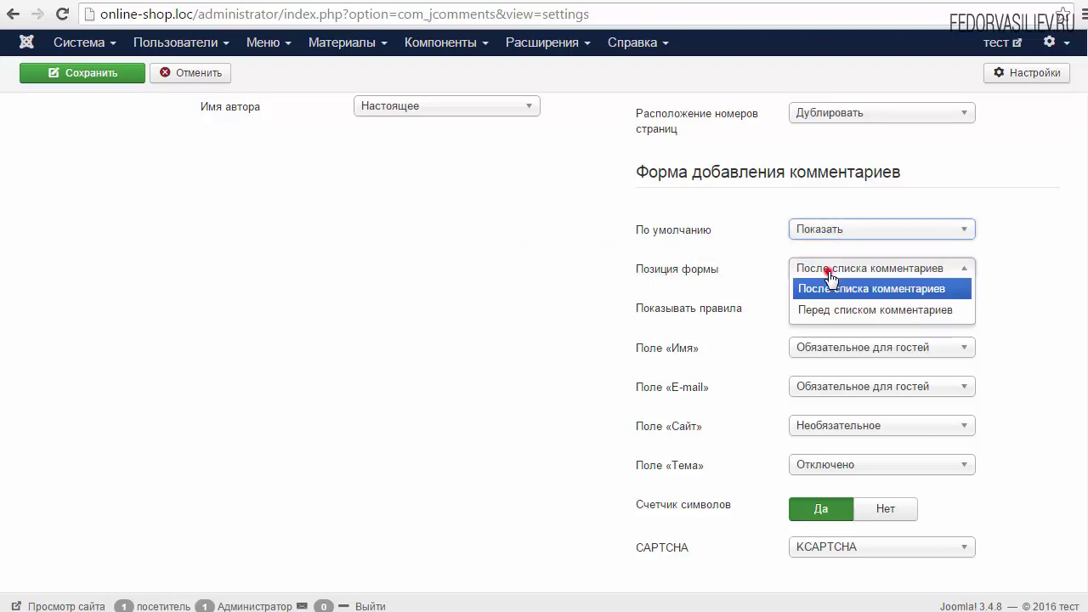
click(756, 273)
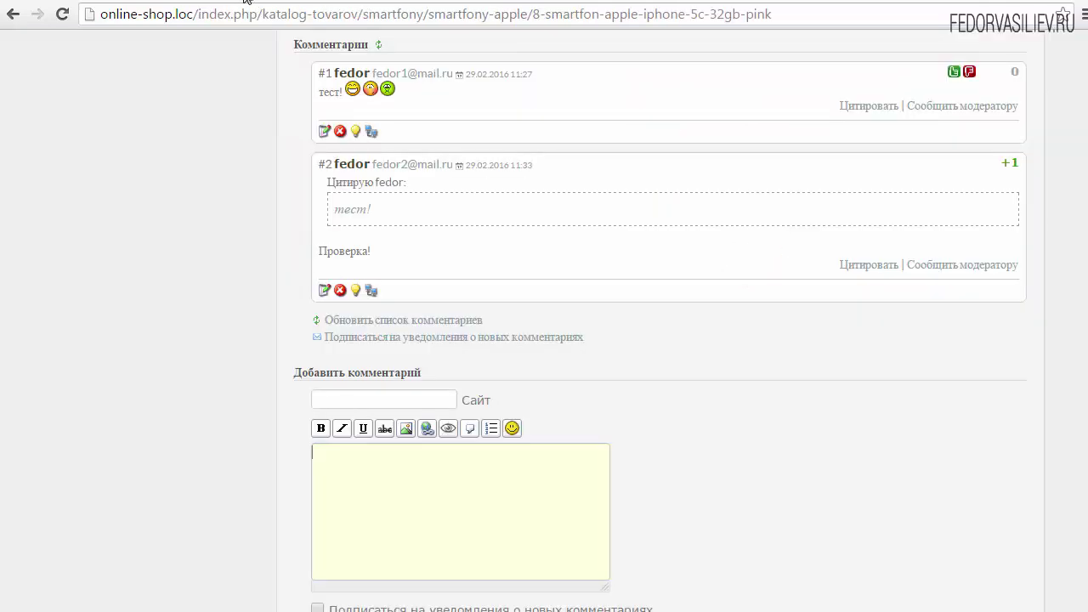
scroll(718, 331, up, 3)
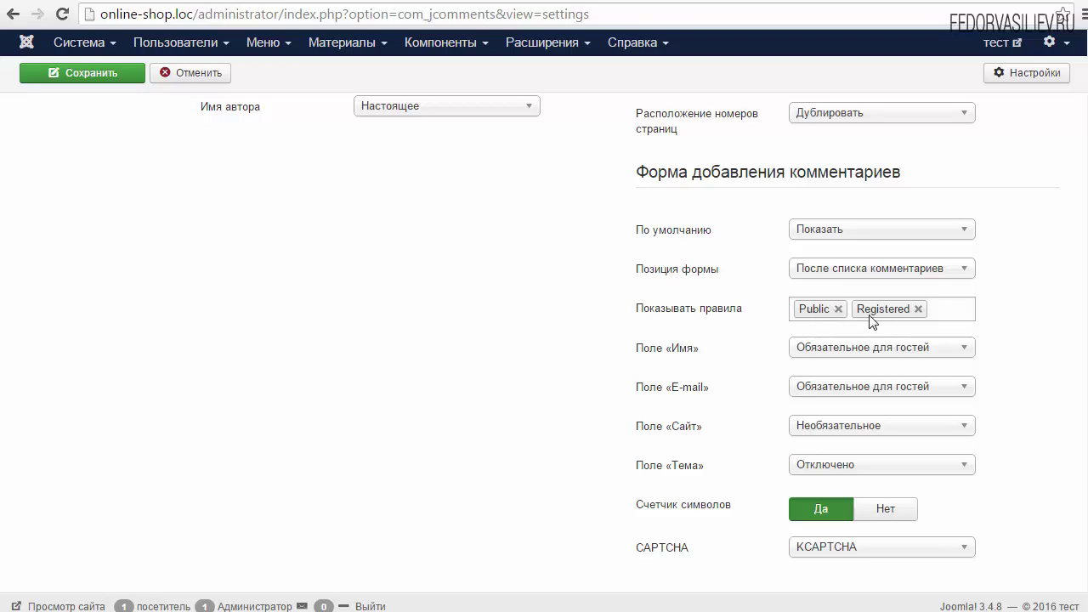
Review the user groups and description of the Показывать правила setting and locate the Сообщения section it refers to
click(938, 311)
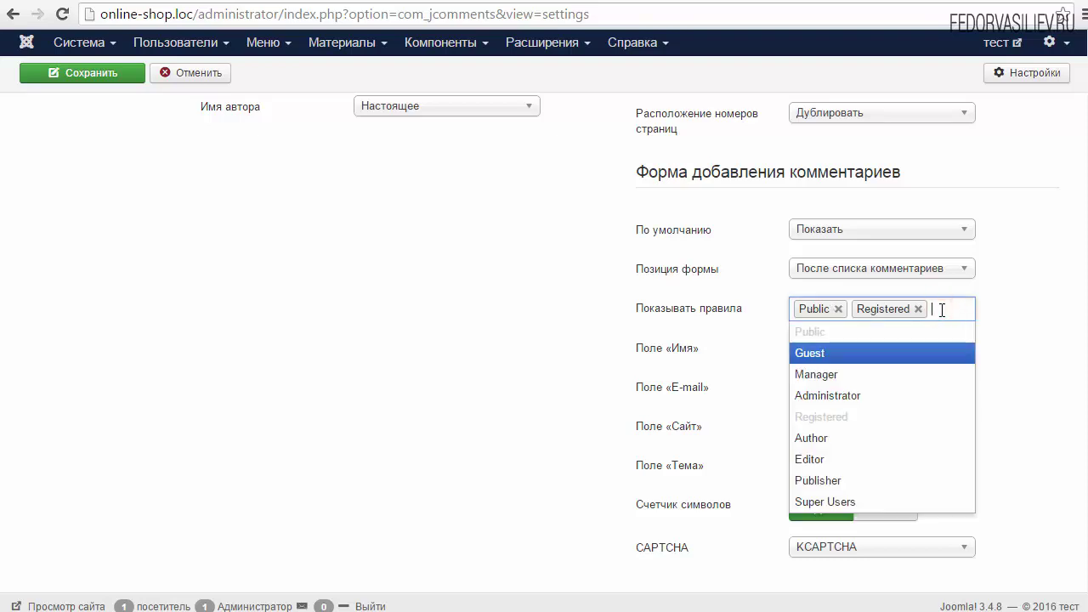
click(942, 309)
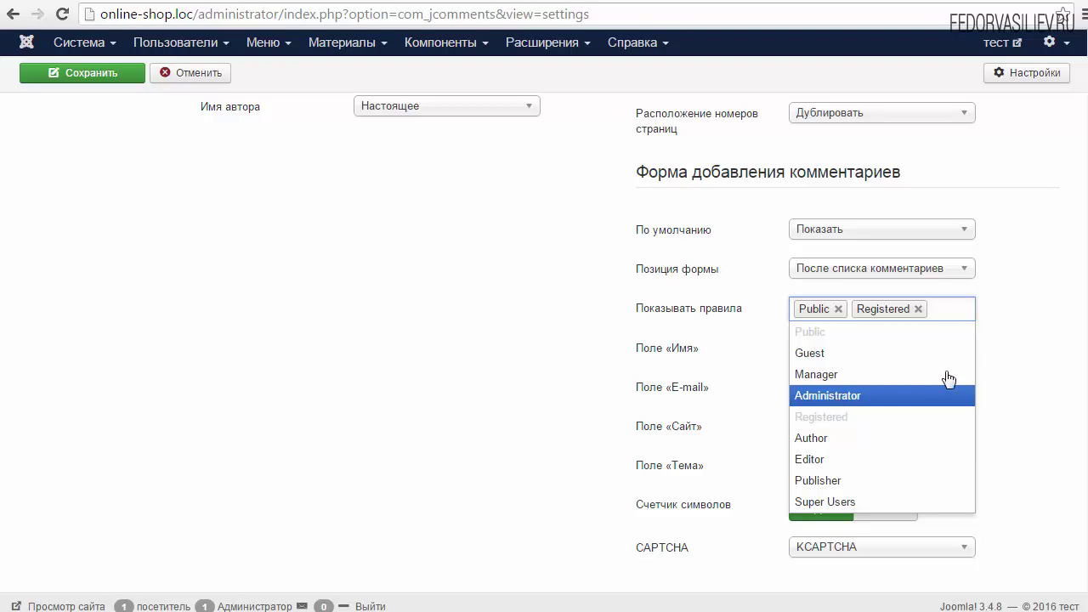
click(1041, 345)
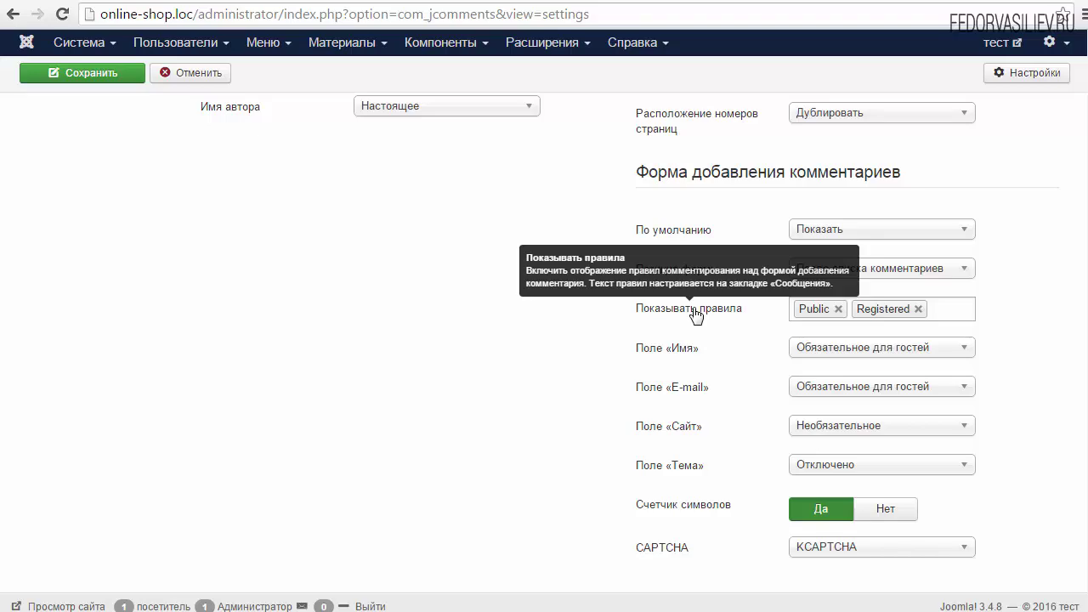
scroll(462, 364, up, 5)
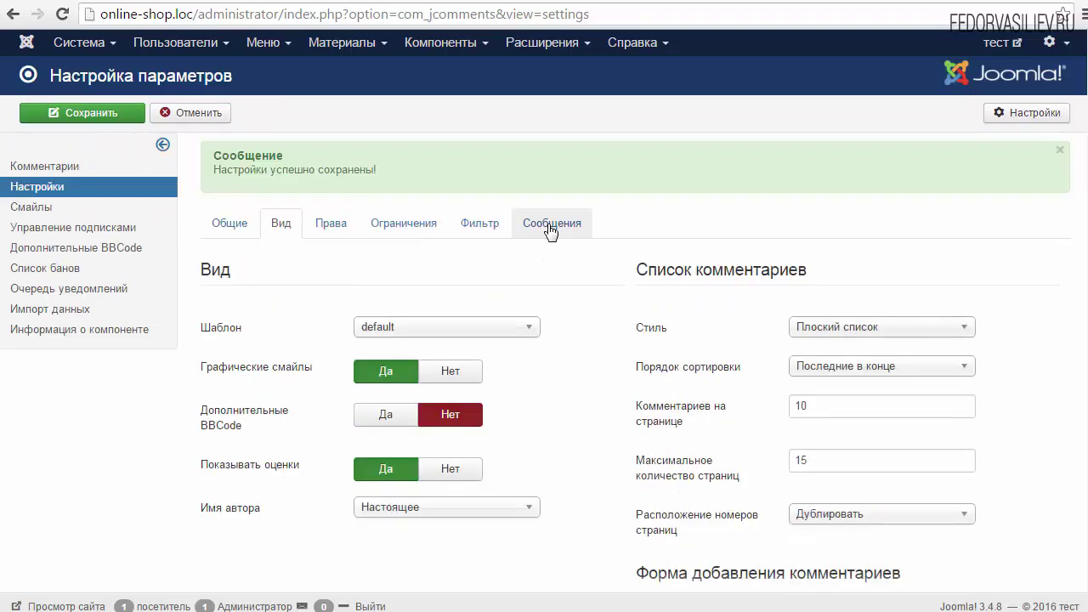
scroll(565, 252, down, 5)
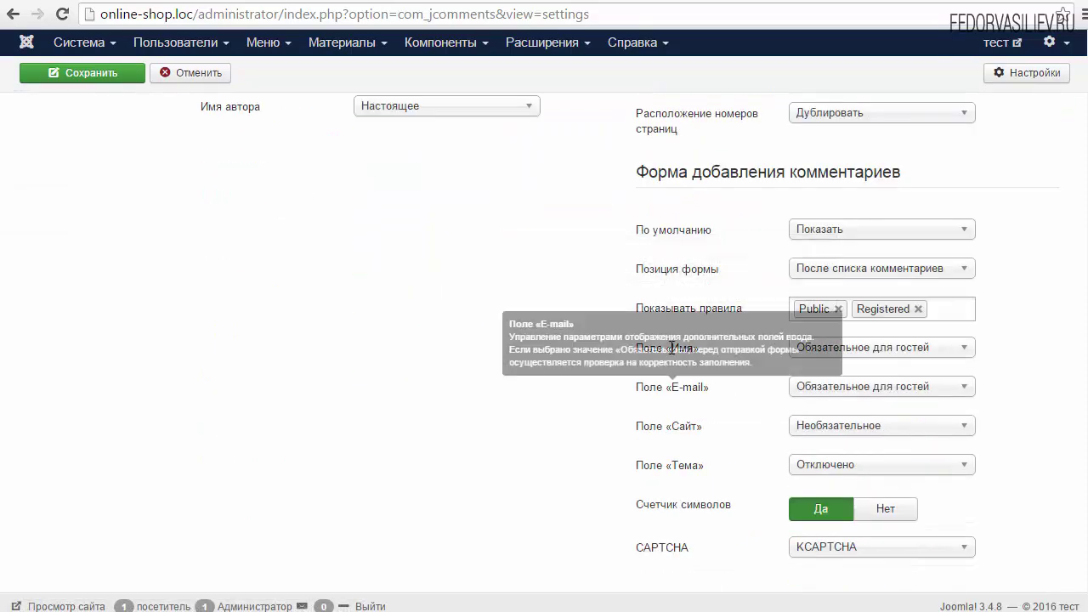
Review the comment form's field settings, set Поле «Сайт» to Отключено and save the settings
drag(618, 348, 697, 352)
drag(614, 384, 700, 382)
drag(612, 417, 709, 420)
click(799, 425)
click(826, 445)
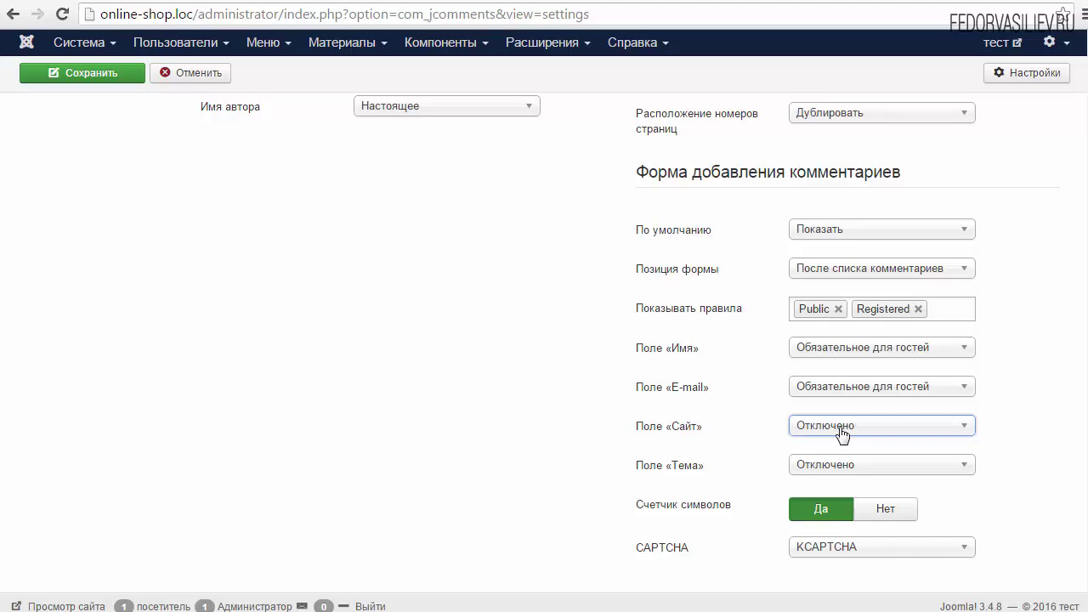
click(112, 73)
Reload the product page in the shop and log out of the site account
click(233, 2)
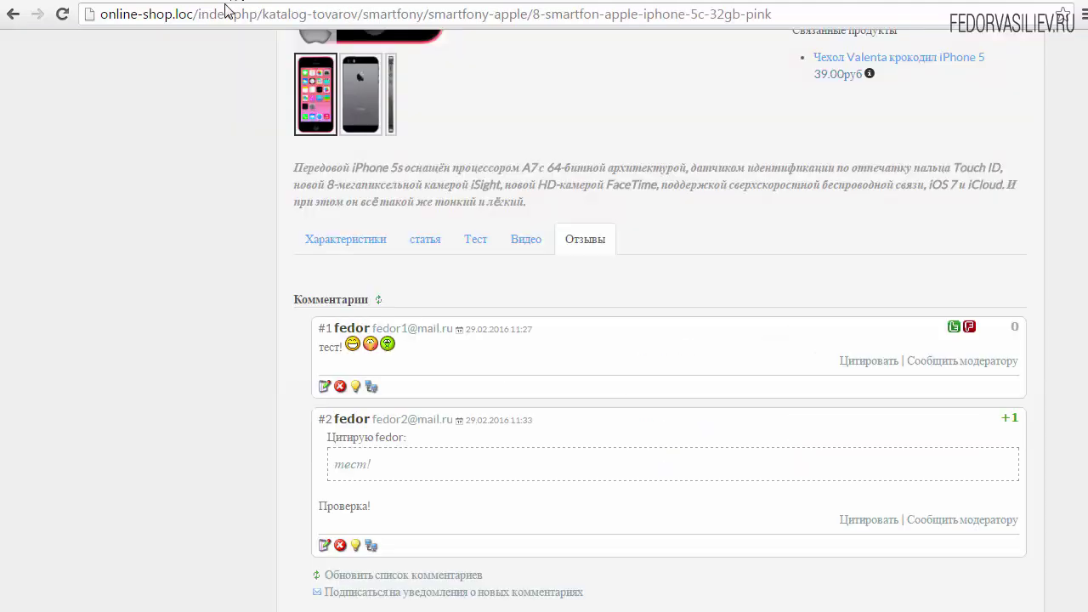
scroll(123, 172, down, 3)
scroll(125, 176, down, 2)
key(F5)
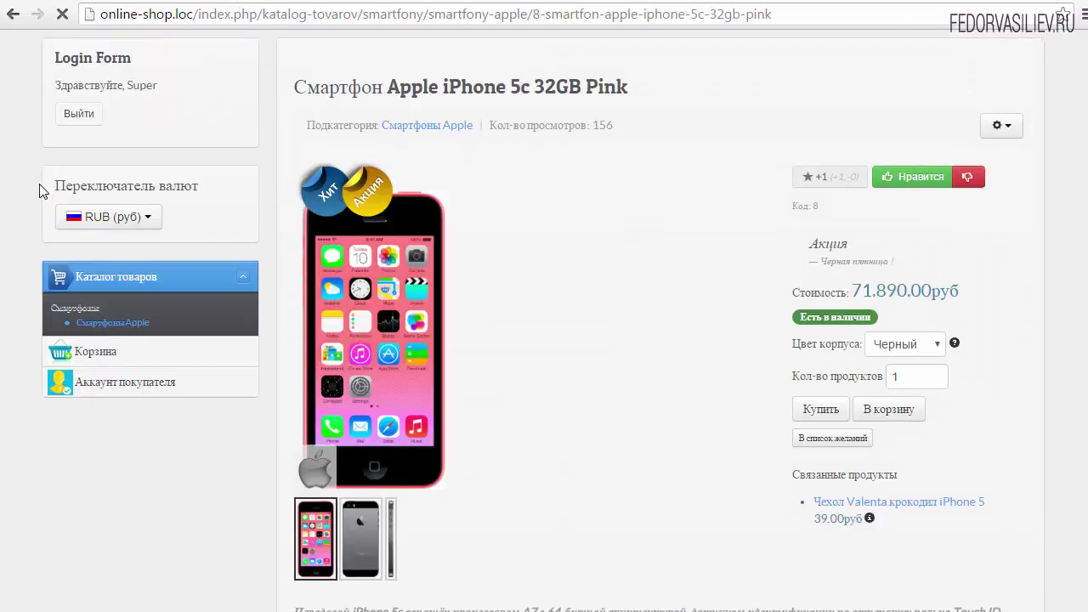
scroll(513, 173, down, 5)
scroll(519, 174, down, 5)
scroll(524, 175, up, 8)
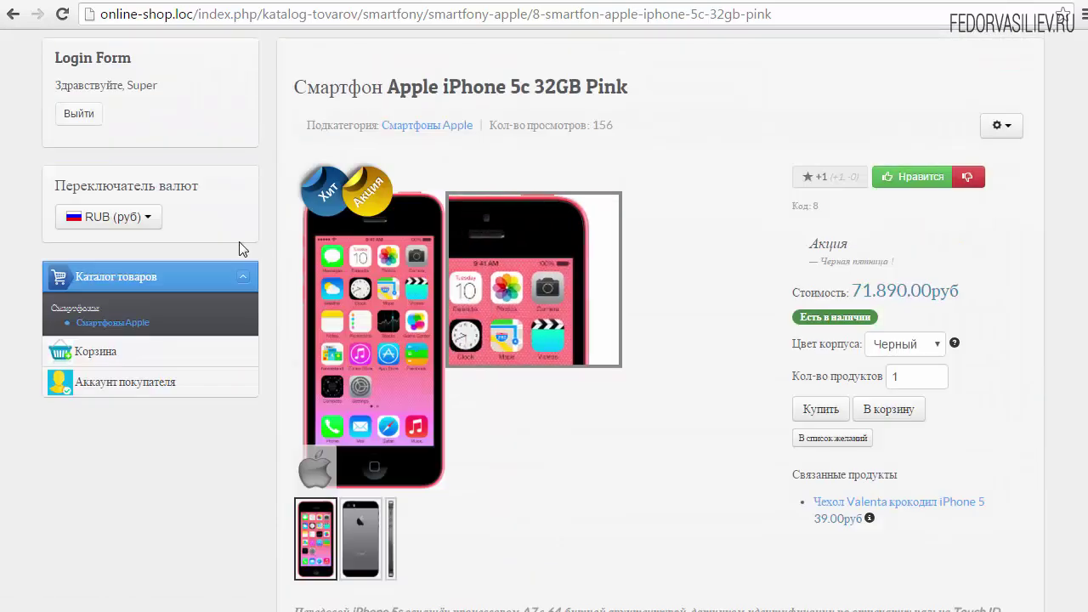
click(76, 117)
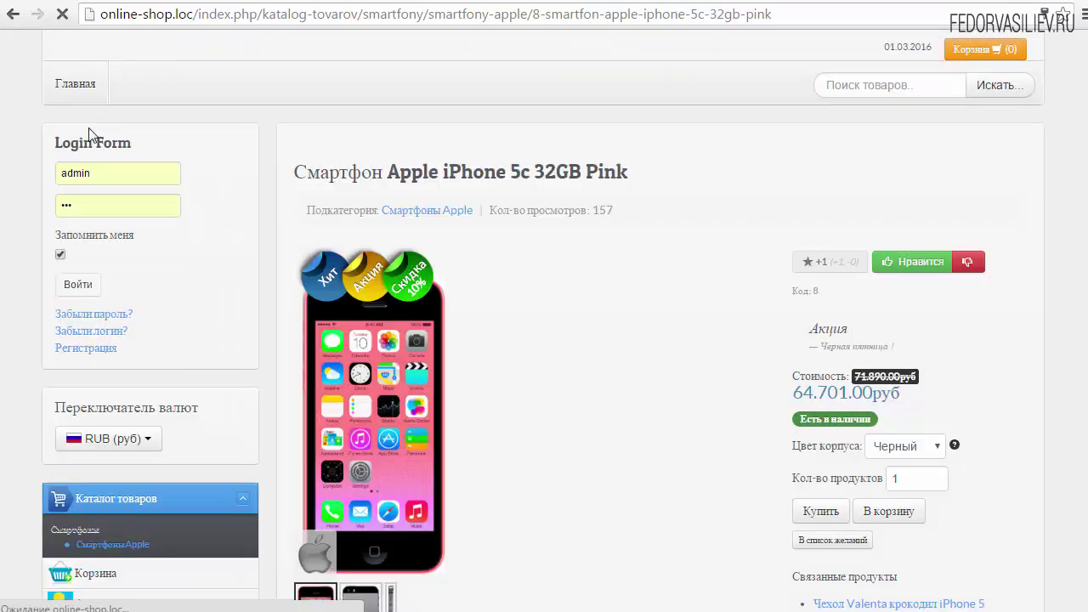
Open the product's Отзывы section as a guest and examine the fields of the Добавить комментарий form
scroll(341, 174, down, 2)
scroll(510, 281, down, 3)
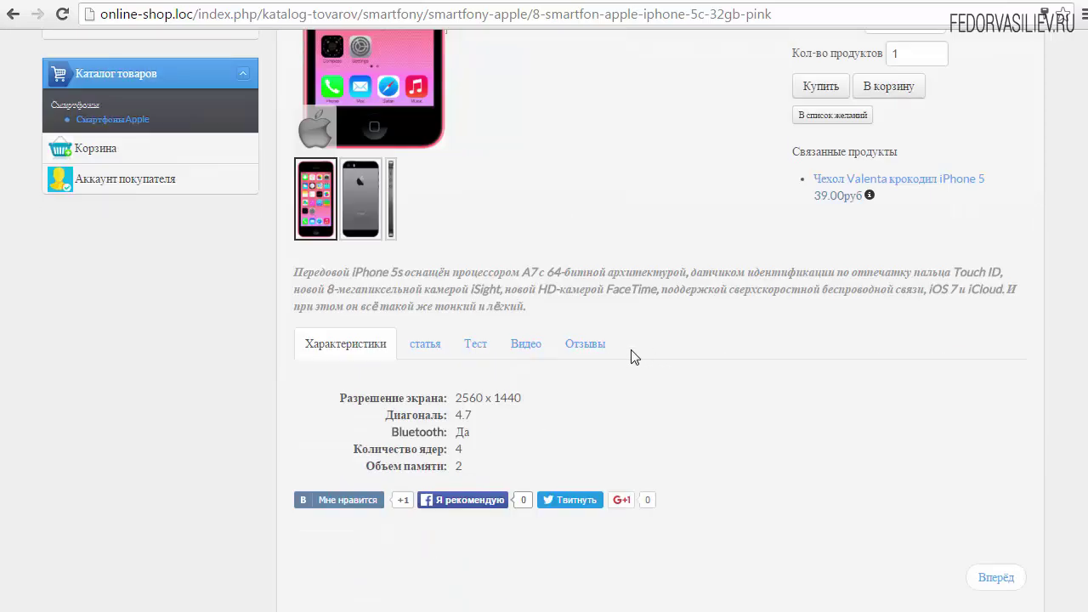
click(595, 343)
scroll(214, 209, down, 5)
scroll(421, 238, up, 1)
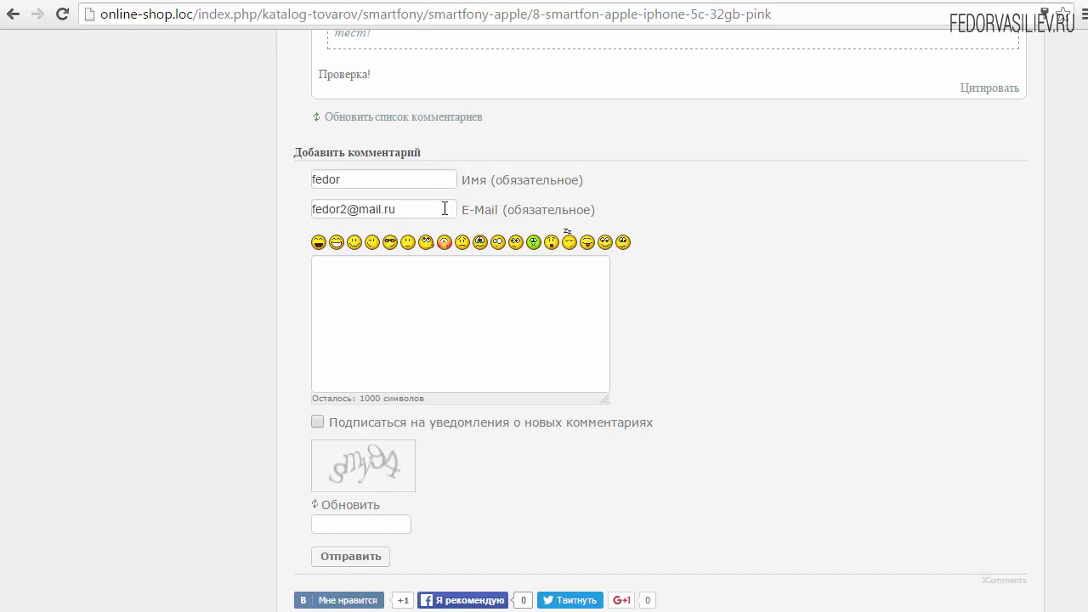
drag(444, 208, 280, 207)
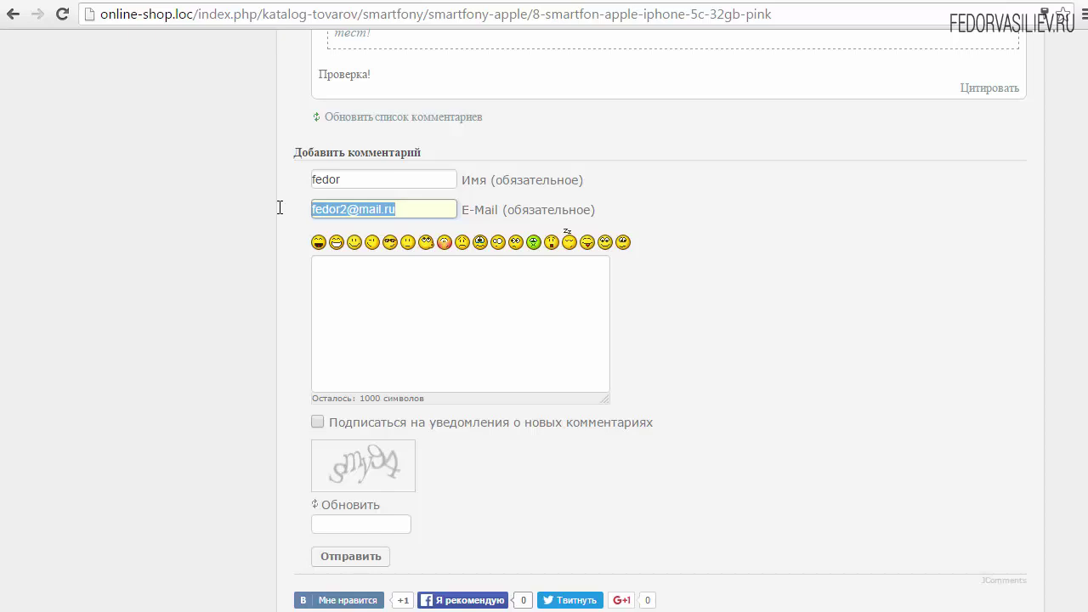
click(386, 269)
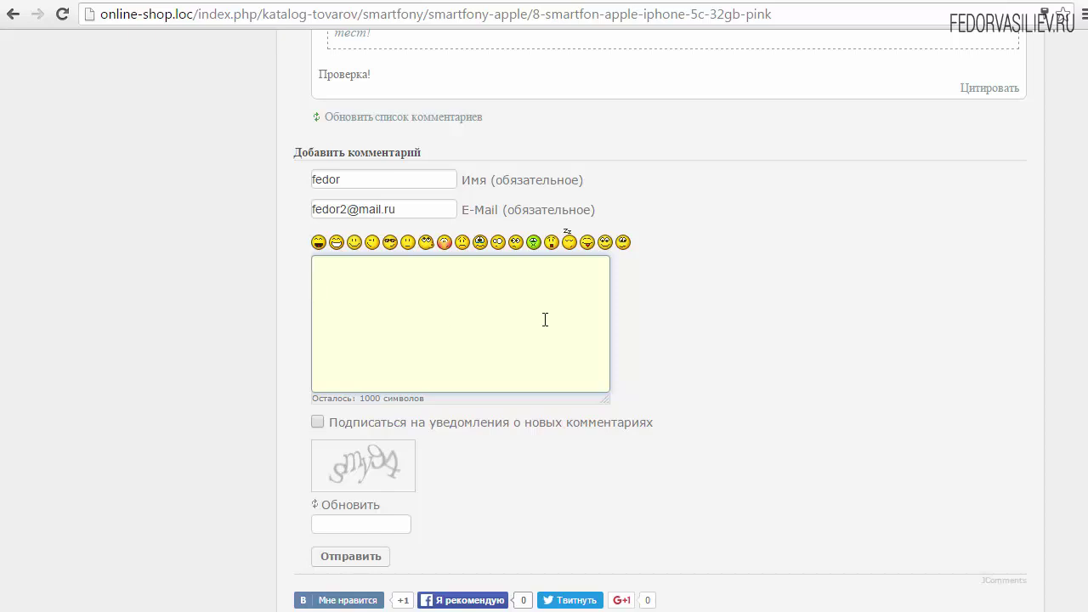
Examine the guest form's required E-Mail field in relation to the posted comments above it
scroll(561, 317, up, 2)
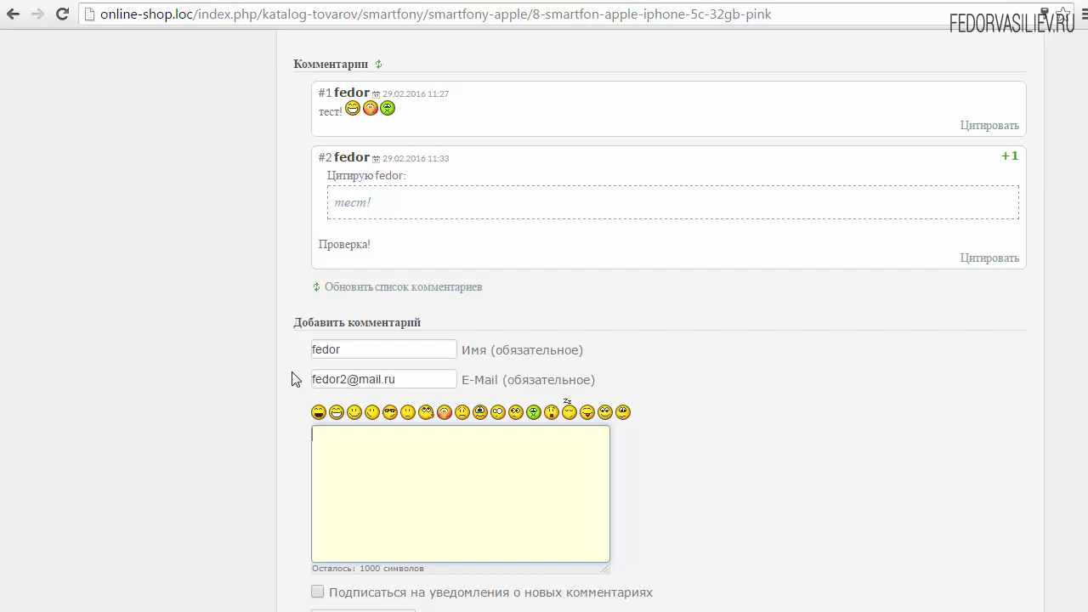
triple_click(420, 376)
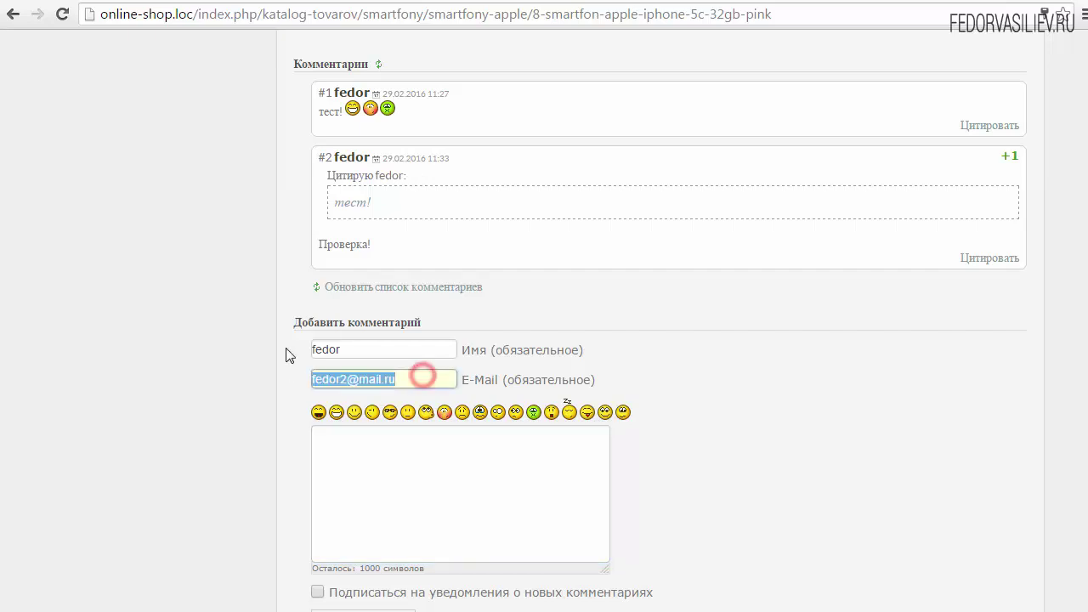
click(308, 310)
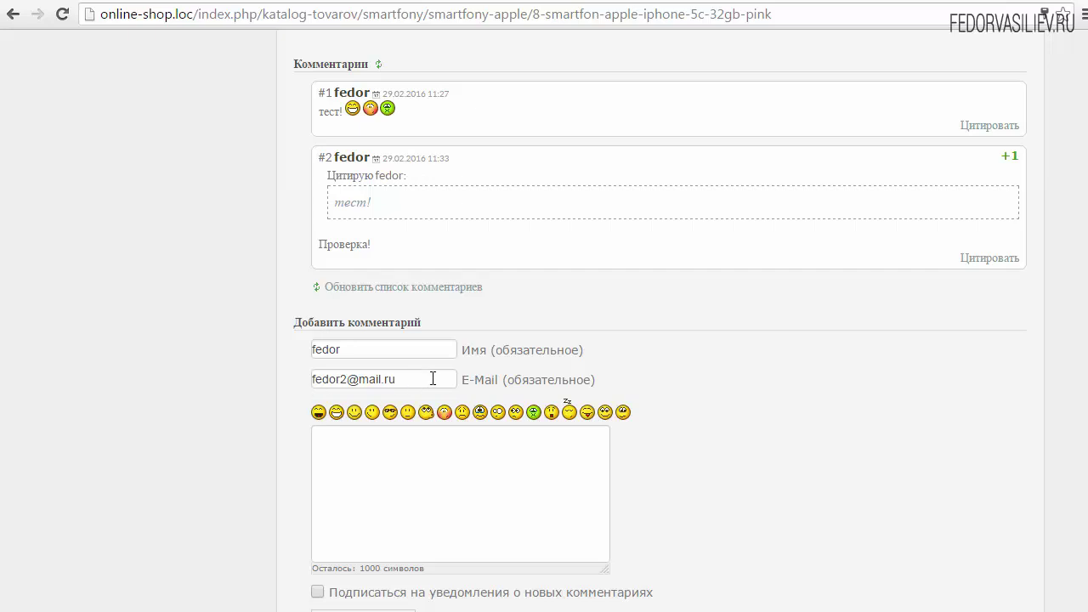
drag(424, 378, 289, 378)
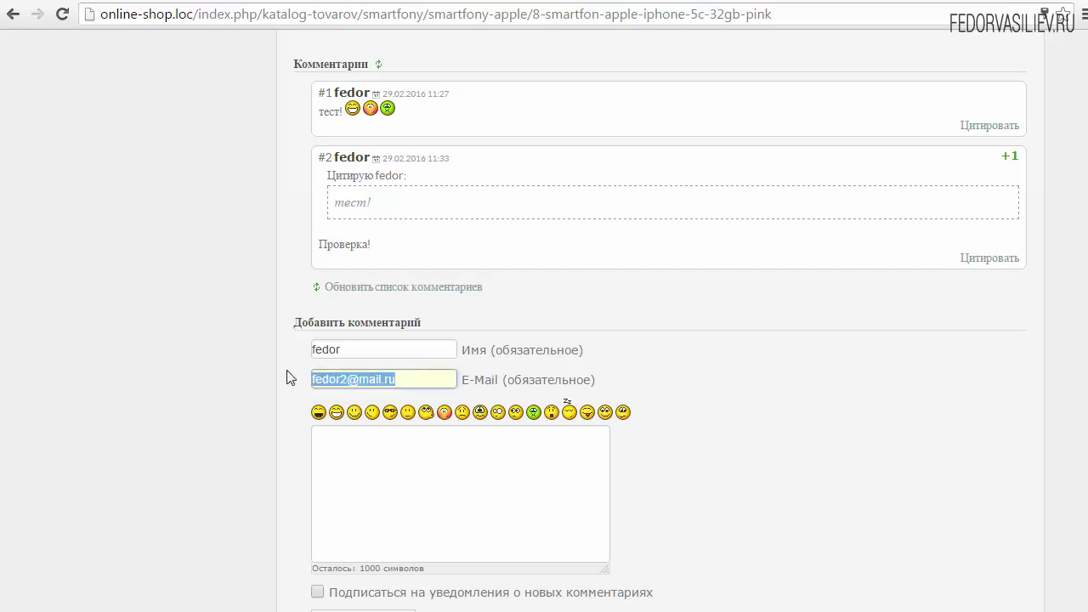
click(391, 377)
drag(425, 377, 291, 378)
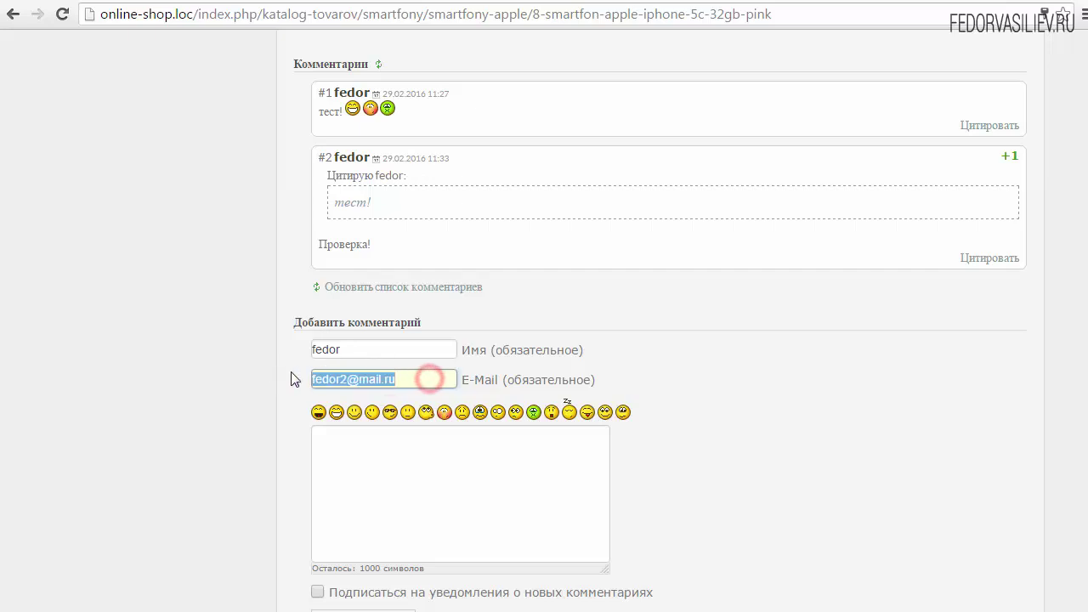
click(306, 378)
drag(419, 378, 297, 379)
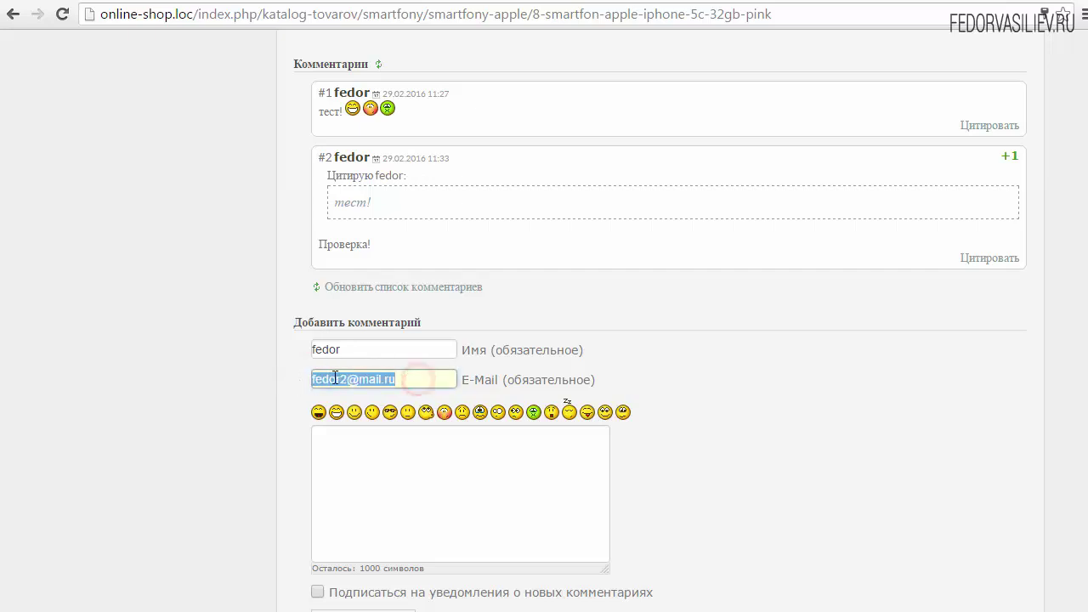
click(669, 391)
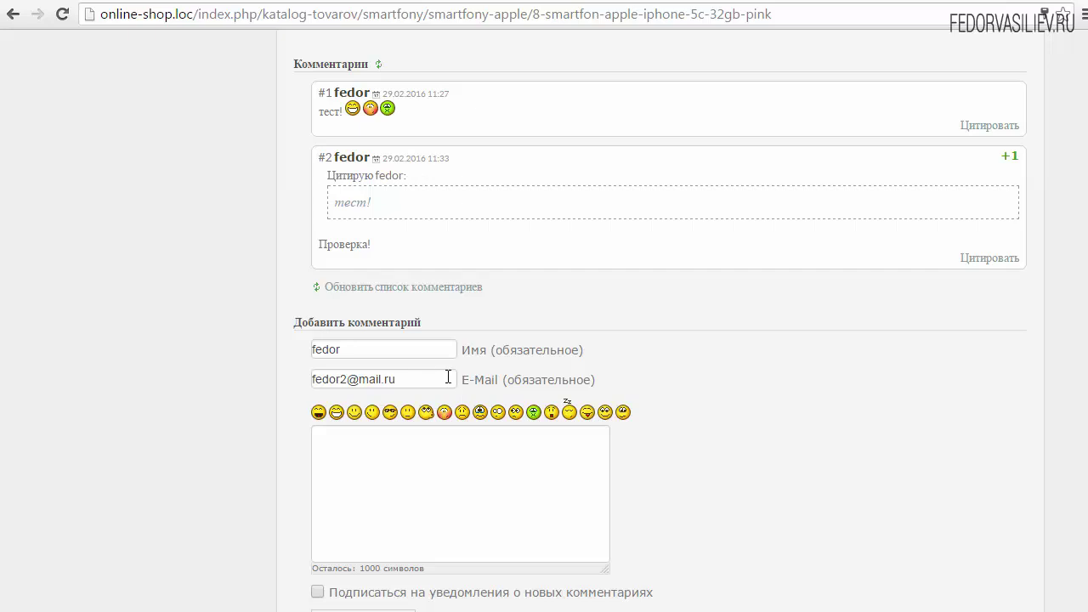
Examine the guest form's Имя and E-Mail fields together with the comment text area
scroll(443, 377, down, 2)
click(396, 333)
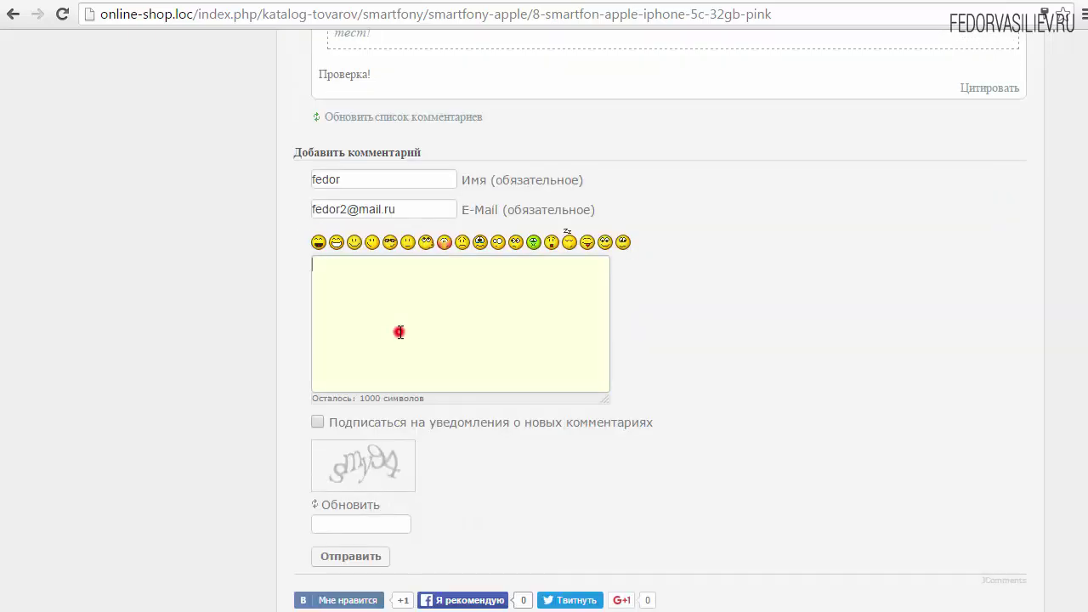
scroll(425, 324, up, 1)
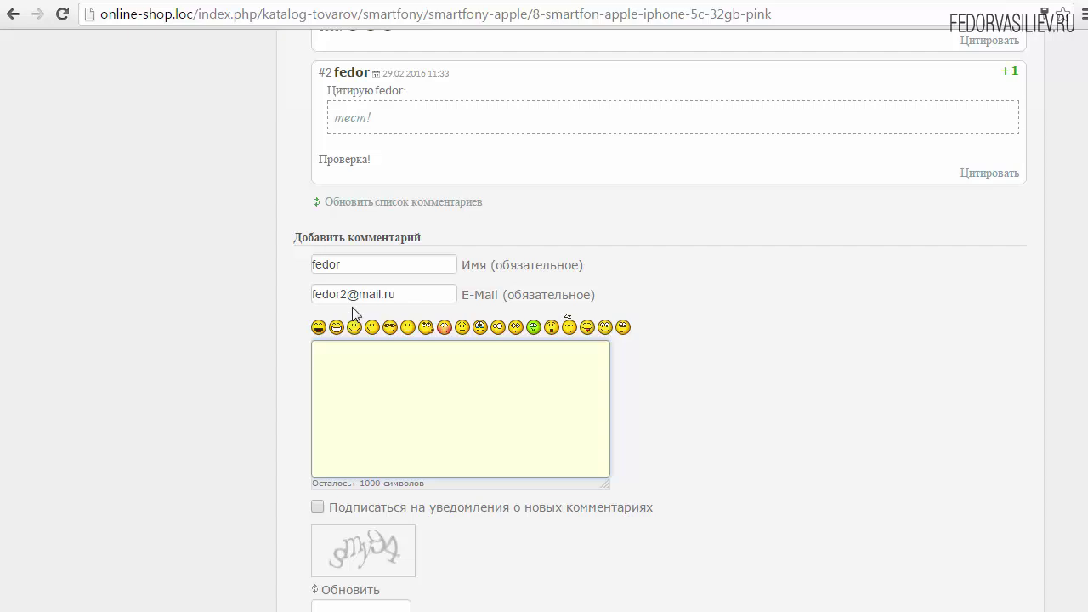
drag(354, 259, 294, 267)
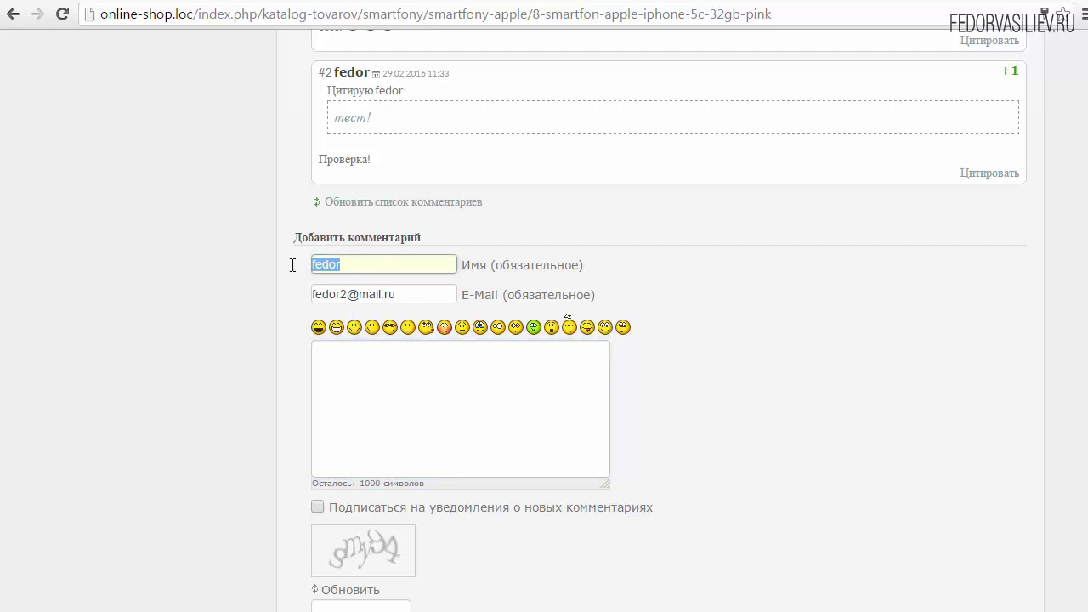
drag(411, 295, 298, 294)
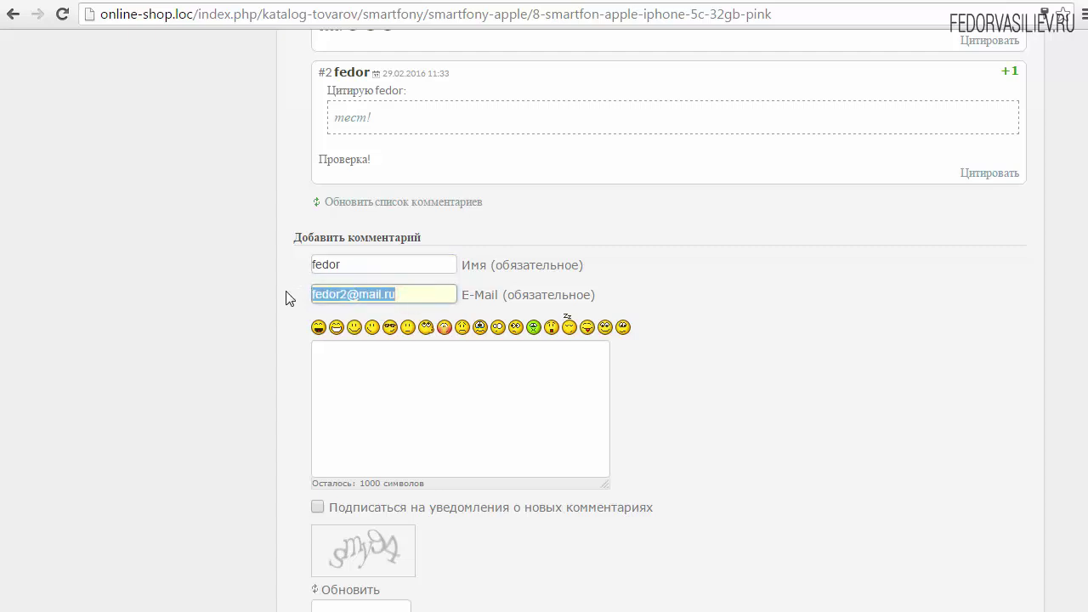
click(425, 369)
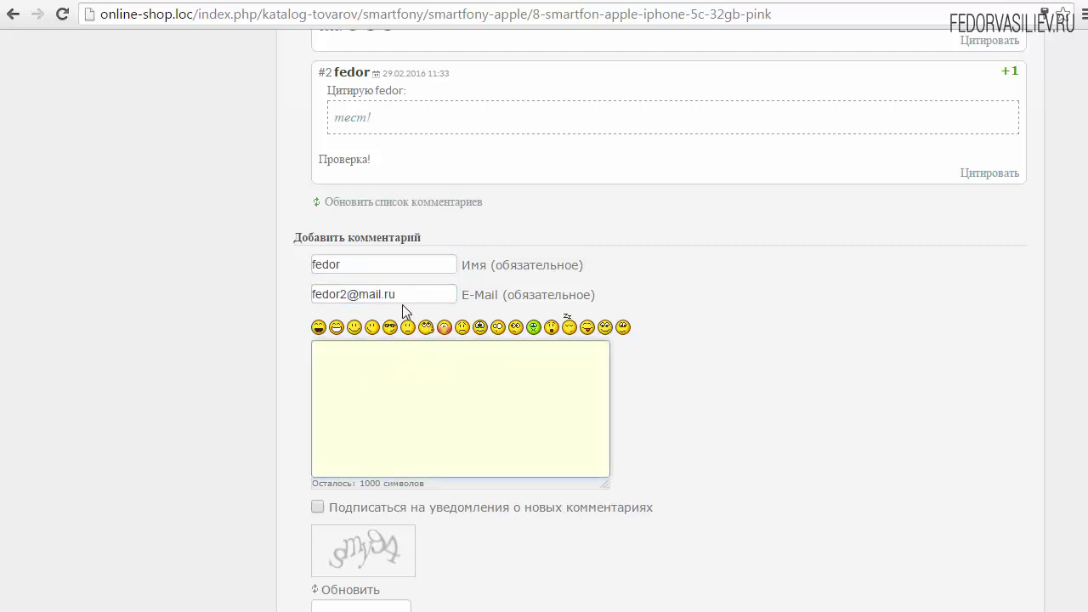
drag(417, 294, 286, 295)
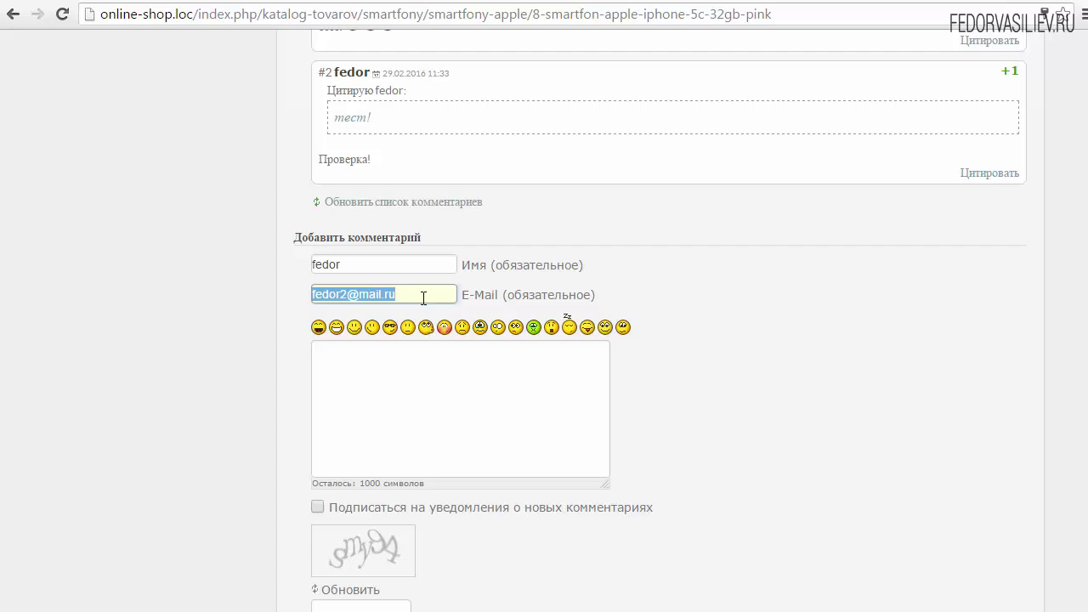
click(423, 295)
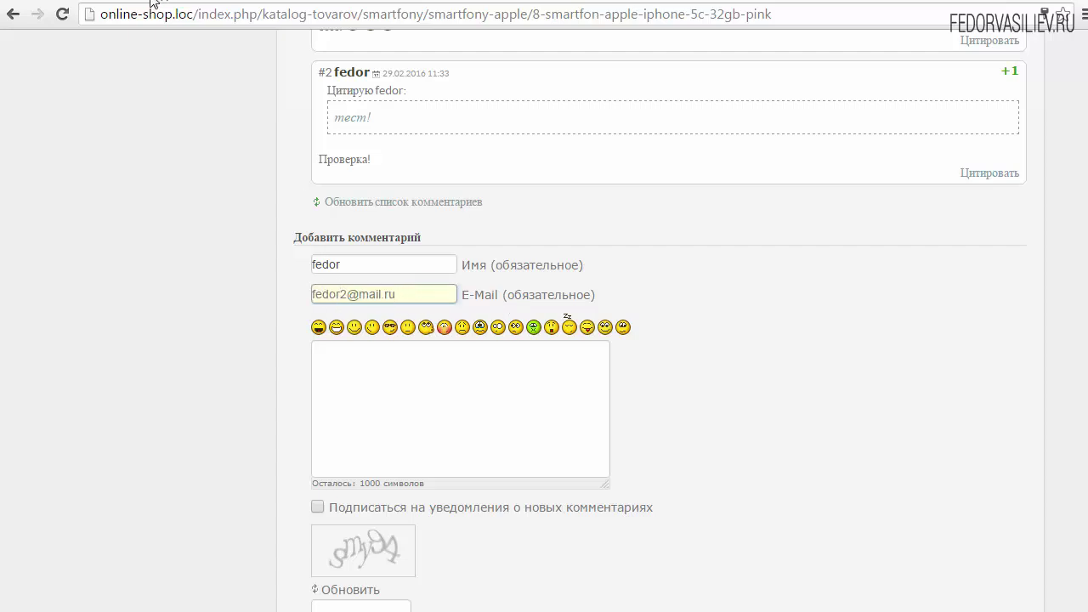
drag(431, 295, 263, 282)
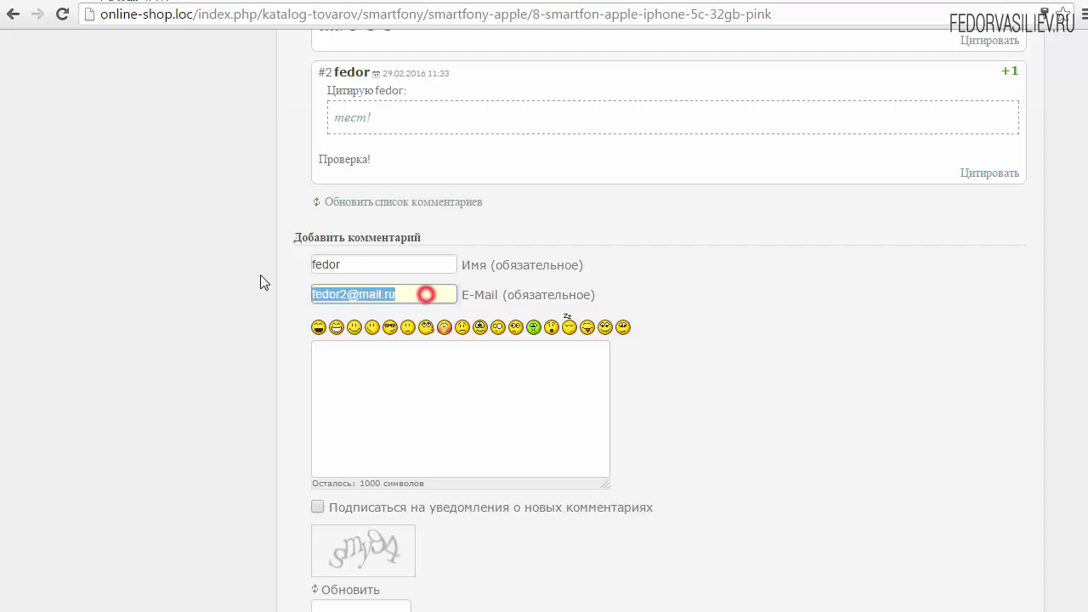
click(299, 295)
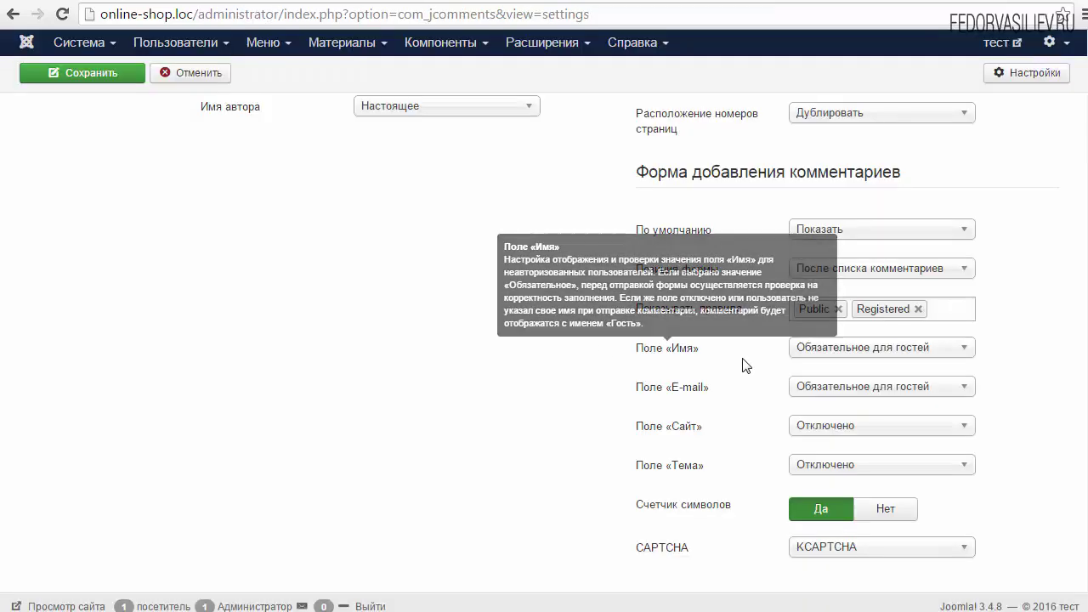
Examine the description and available options of the Поле «Имя» setting for the comment form
mouse_move(642, 363)
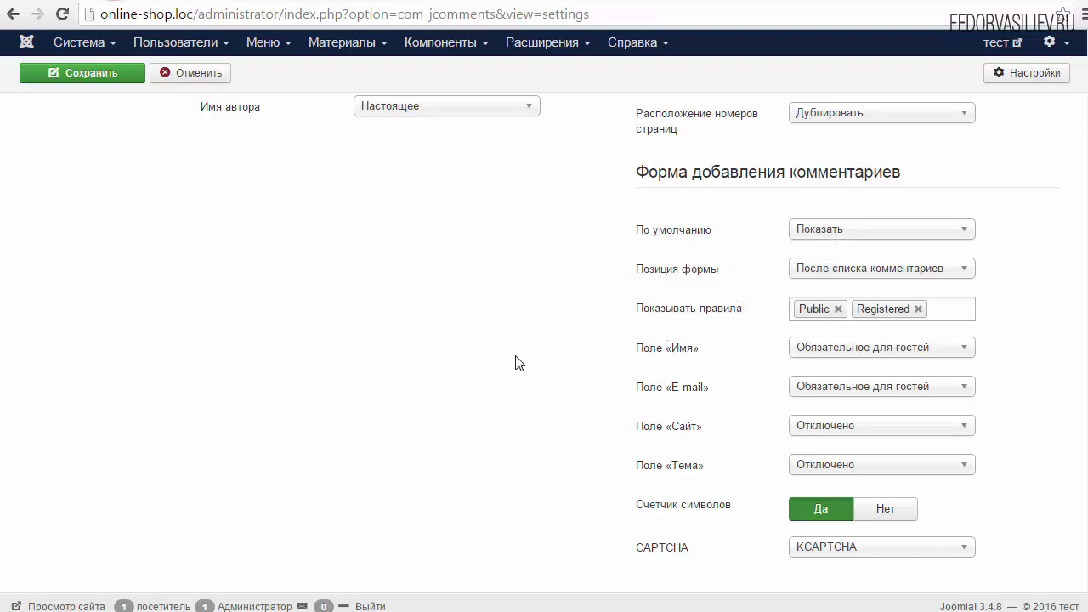
click(839, 350)
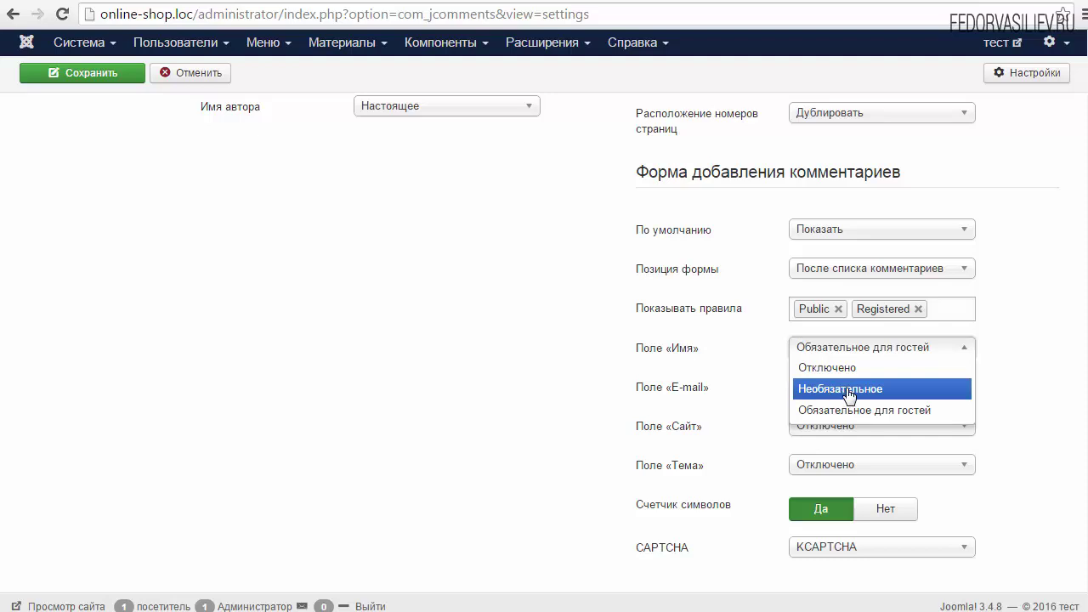
click(746, 367)
mouse_move(671, 356)
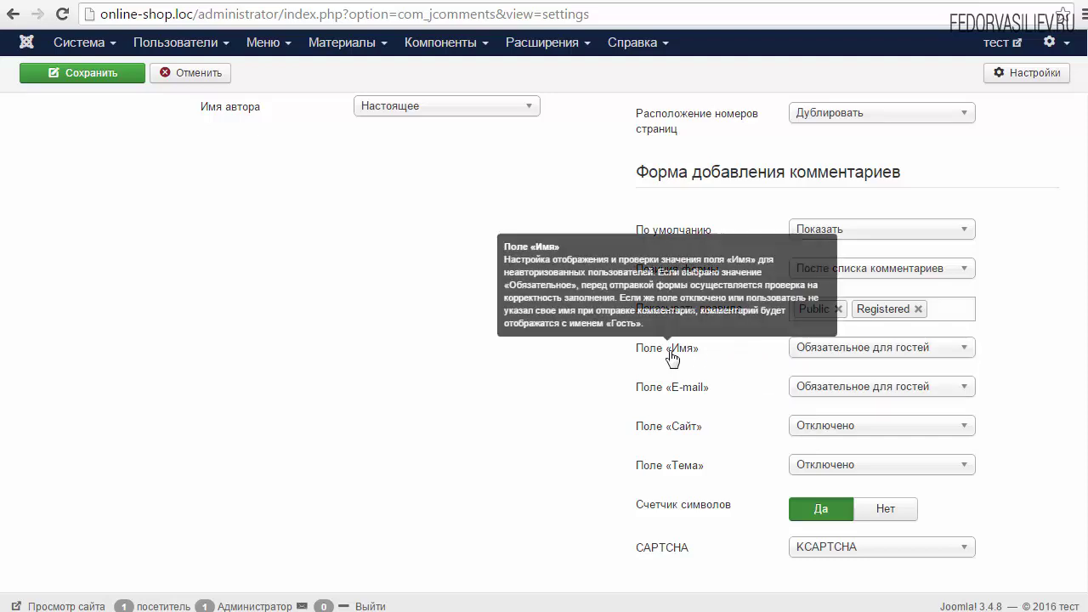
click(807, 355)
click(808, 355)
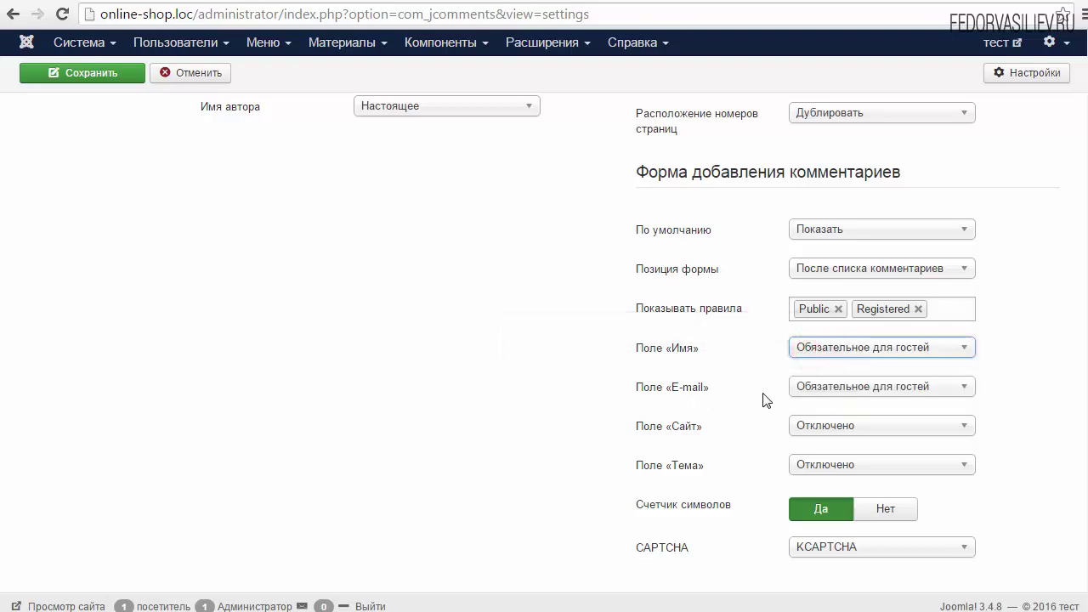
Select Обязательное для гостей for both Поле «Имя» and Поле «E-mail» in the comment form settings
click(903, 352)
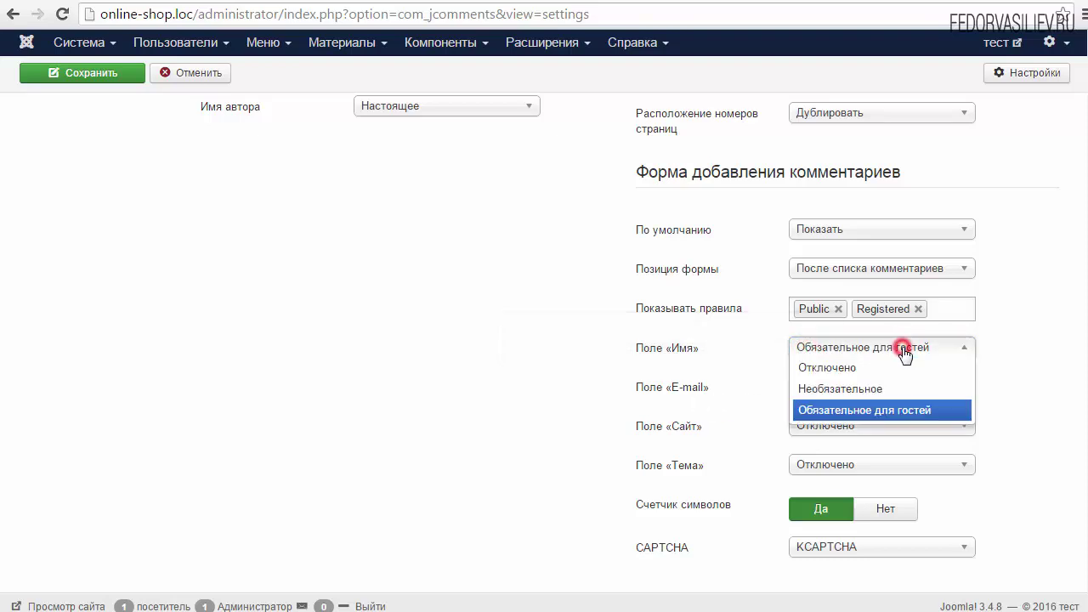
click(906, 411)
click(904, 387)
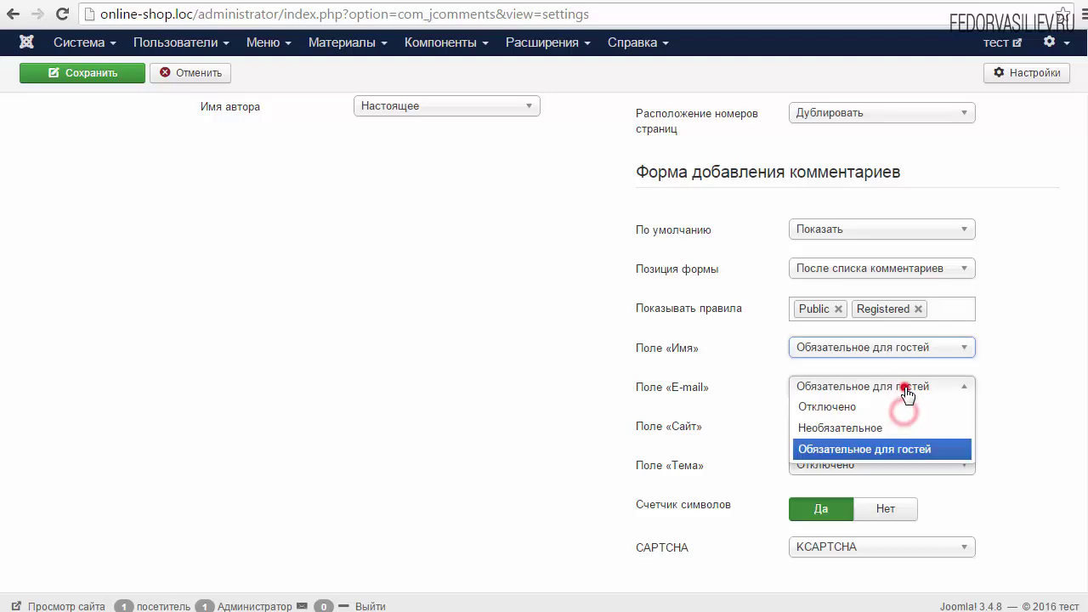
click(904, 449)
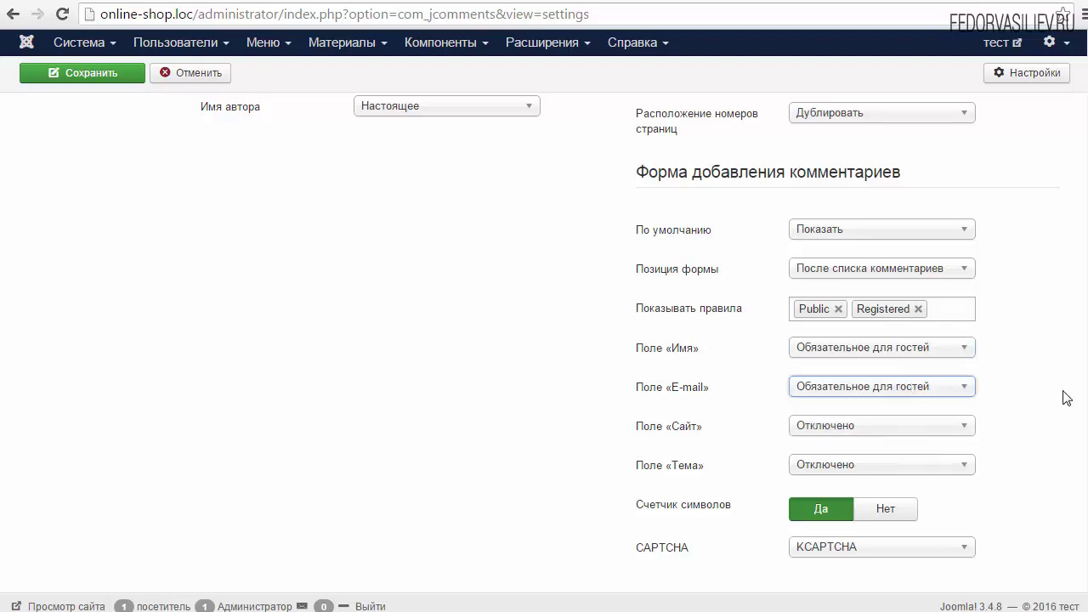
scroll(1082, 399, up, 1)
scroll(1081, 399, down, 1)
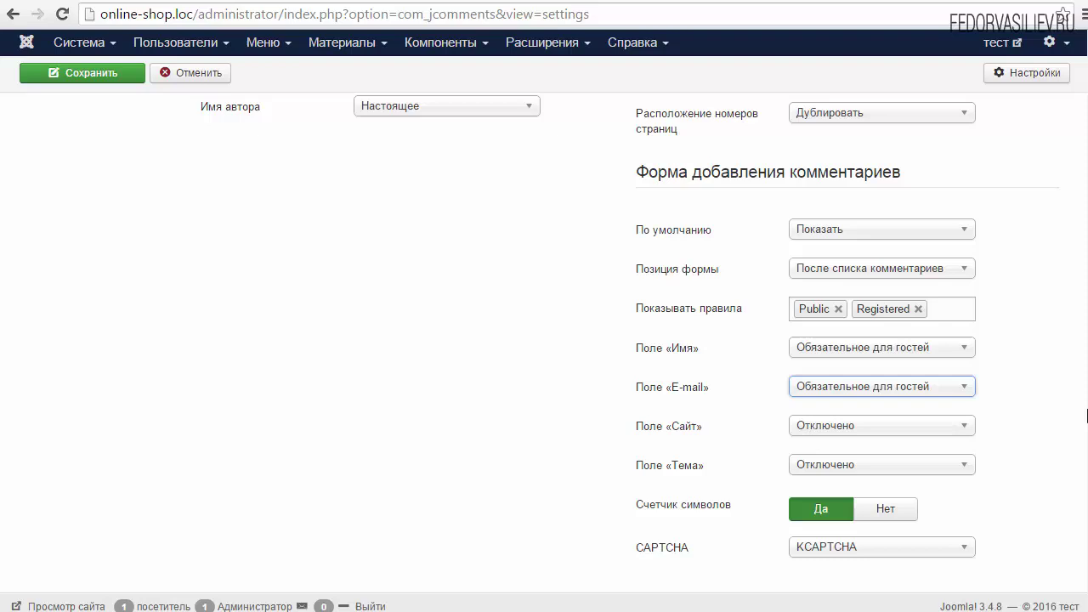
click(755, 384)
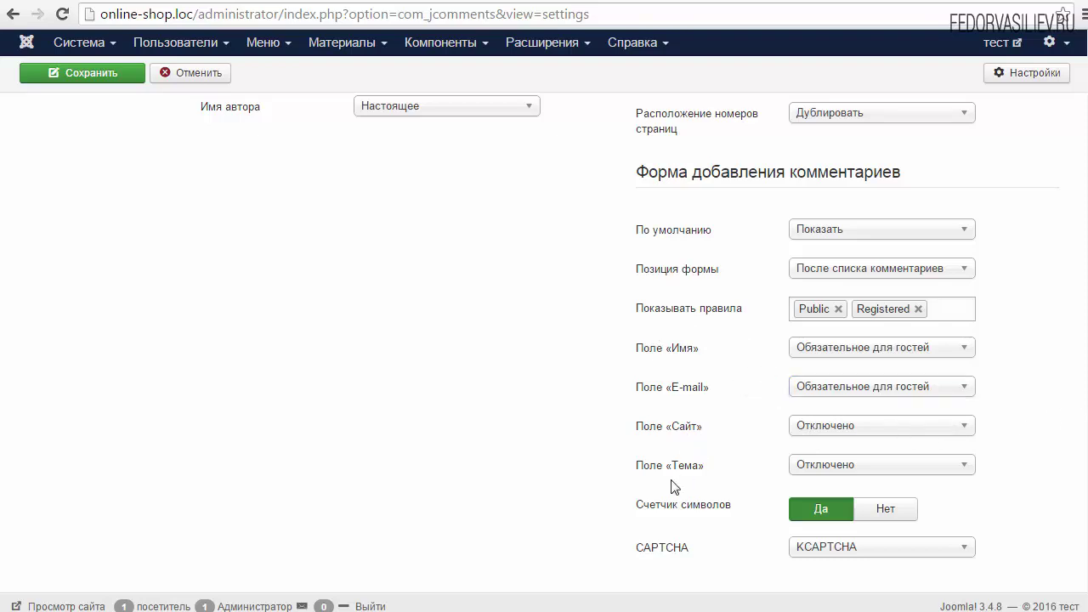
Review the available options of the Поле «Тема» setting, leaving the selection as it is
click(847, 474)
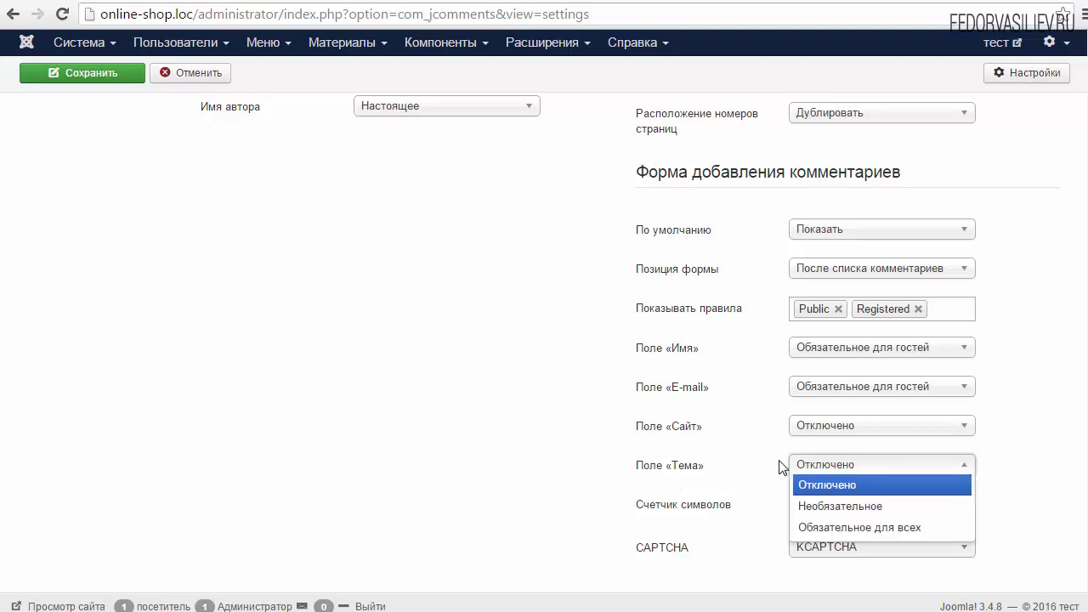
click(774, 466)
click(830, 464)
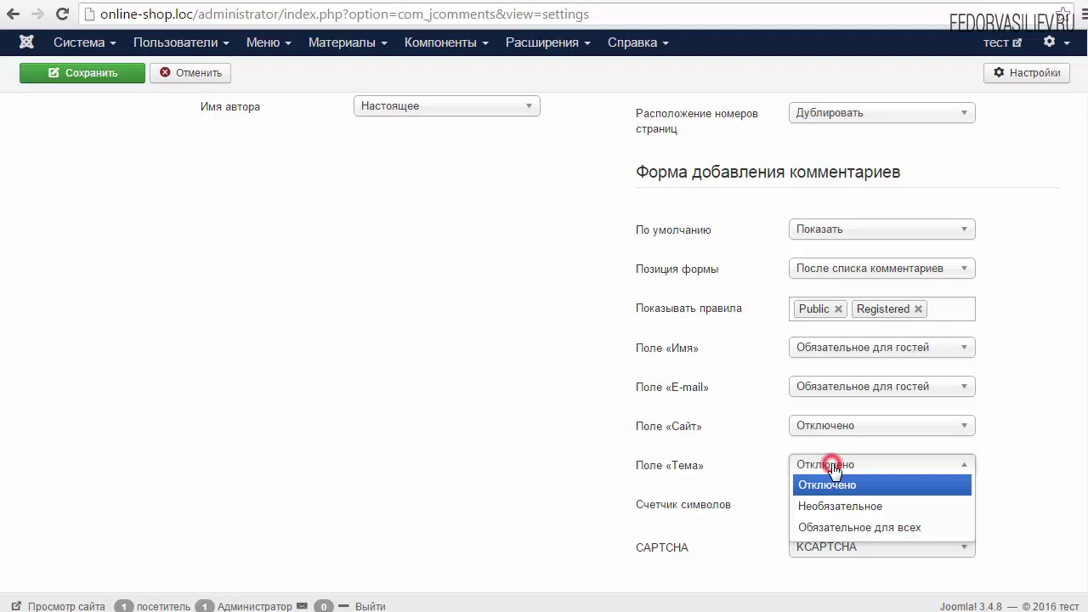
click(747, 459)
Switch to the product page in the shop and examine the comment text area in the Добавить комментарий form
click(251, 3)
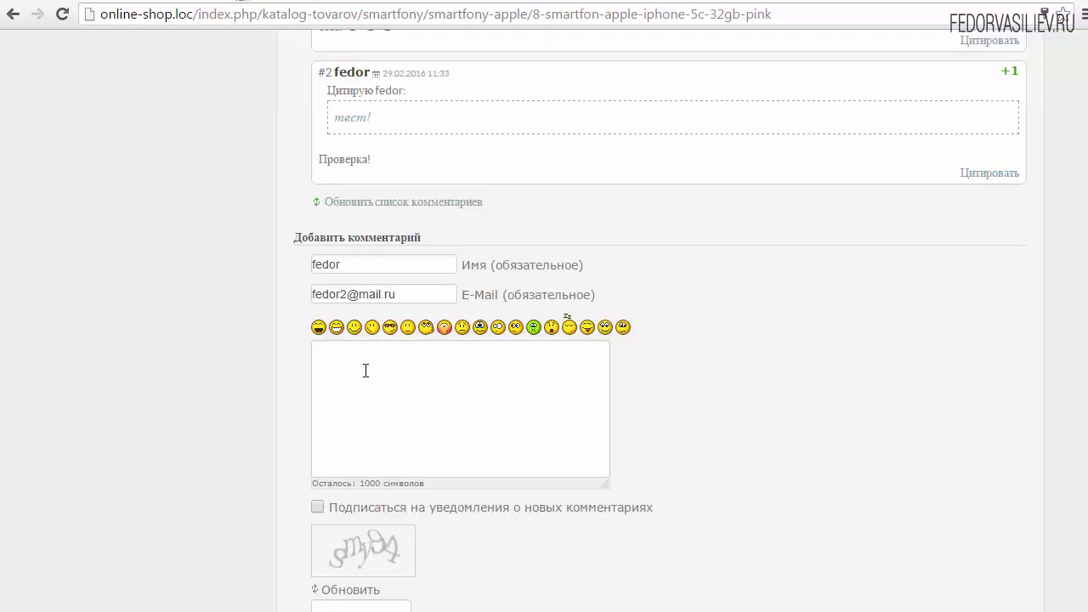
click(372, 429)
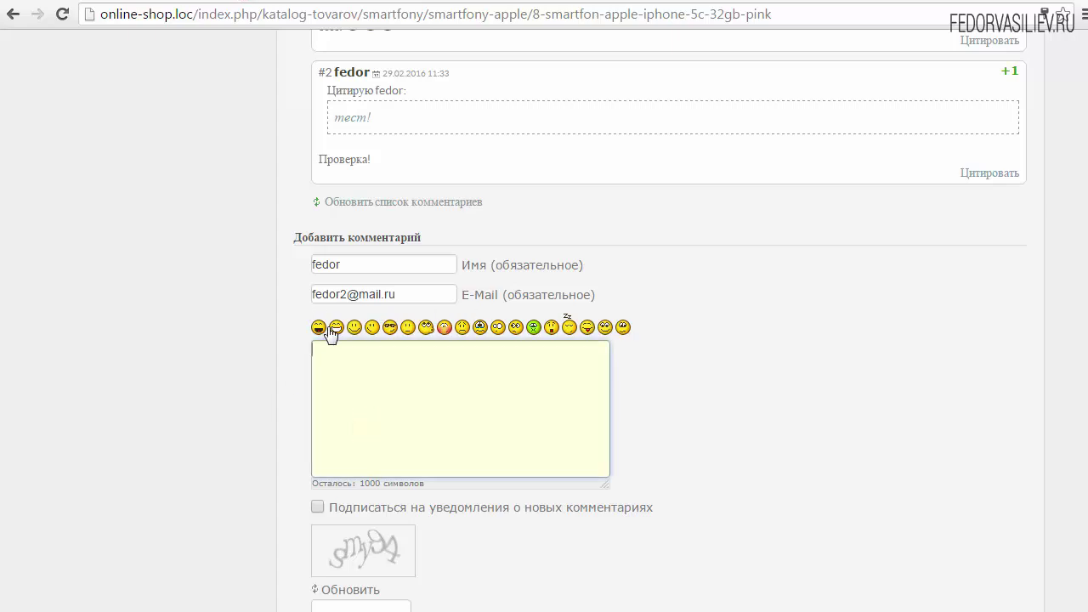
Return to the comment form settings, set Счетчик символов to Нет and save
click(102, 2)
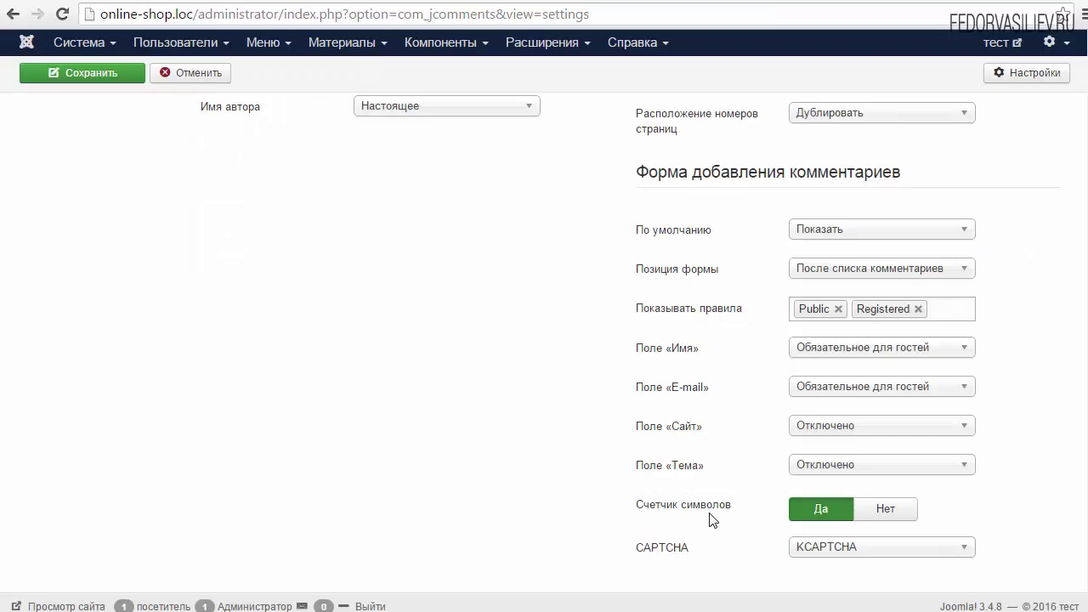
mouse_move(712, 517)
click(884, 509)
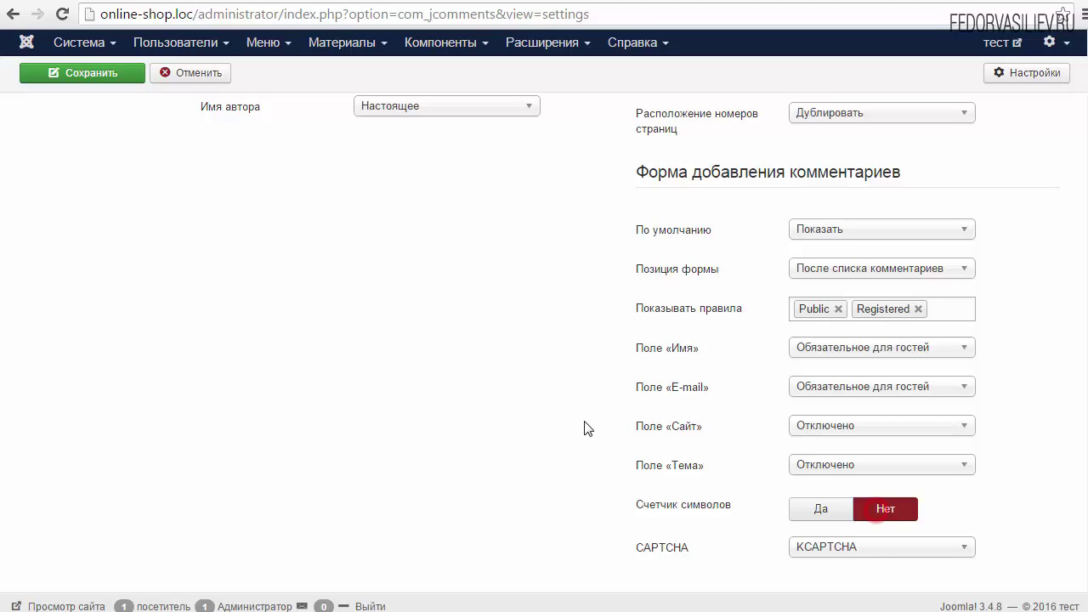
click(109, 74)
Reload the product page in the shop and check the strip under the comment text area for the character counter
click(136, 1)
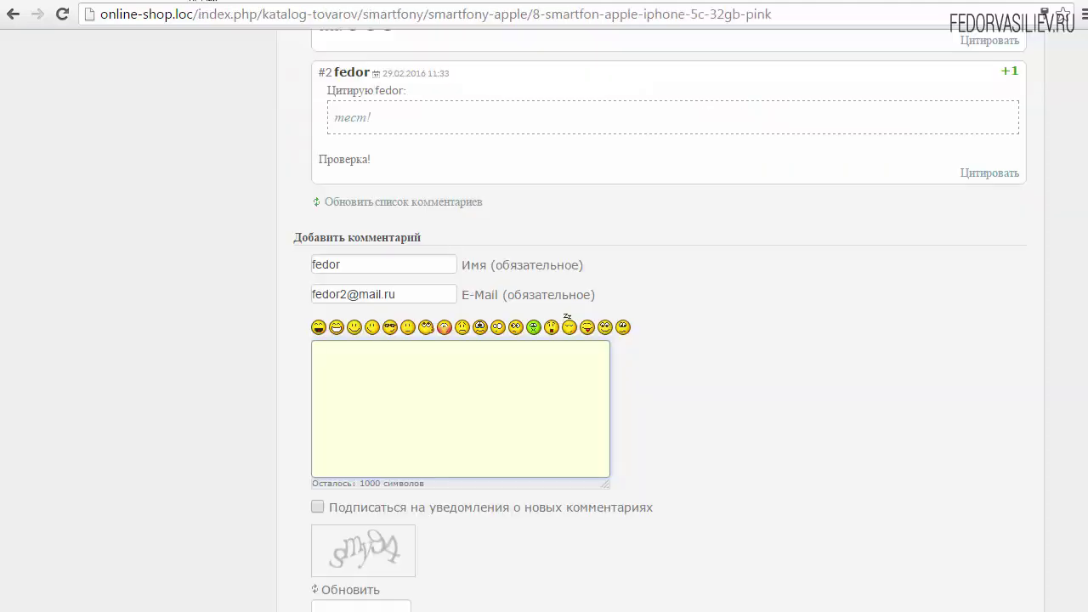
click(62, 14)
scroll(395, 419, down, 1)
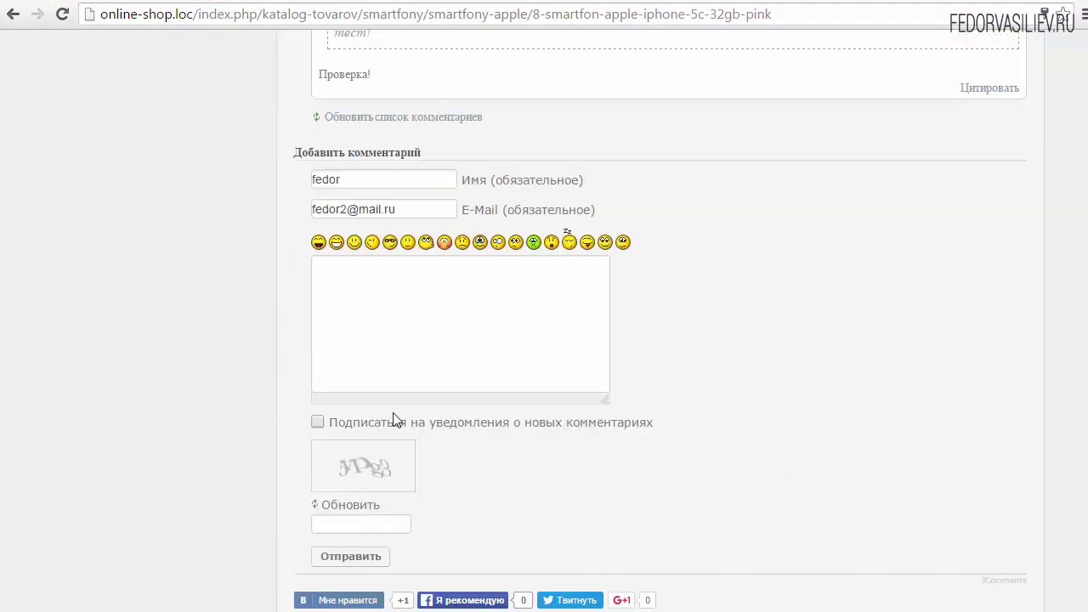
click(337, 399)
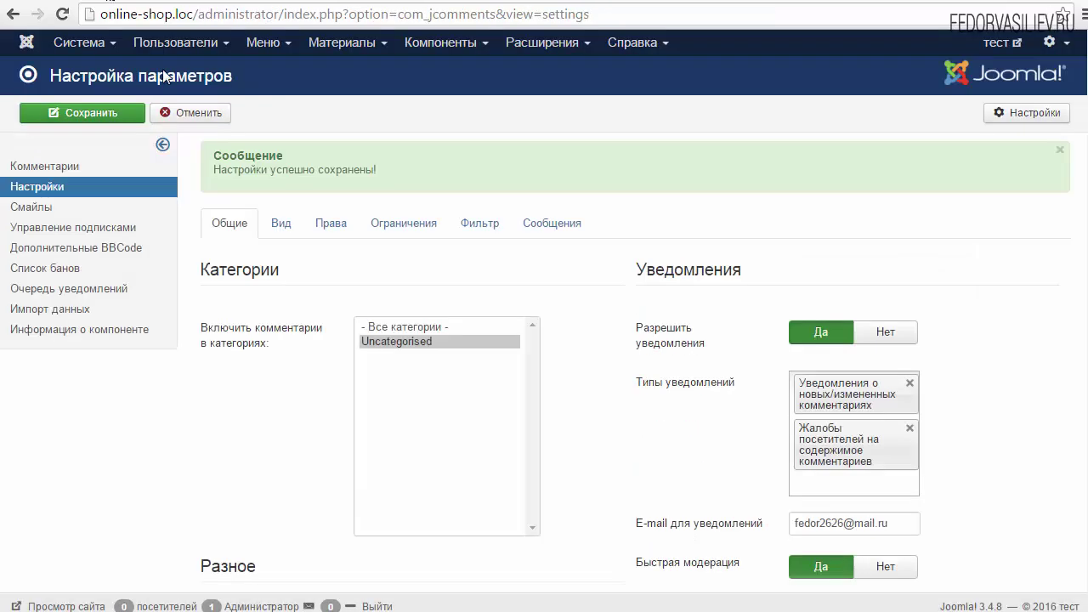
Set Счетчик символов back to Да in the comment form section of the Вид settings
scroll(570, 315, down, 4)
scroll(251, 257, up, 5)
click(280, 222)
scroll(603, 272, down, 3)
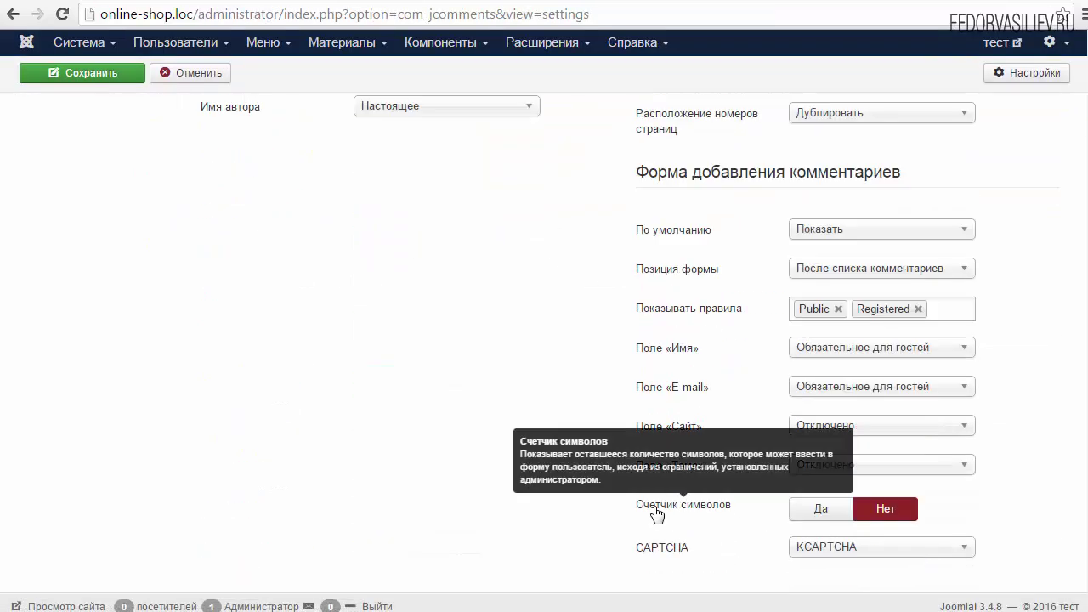
click(815, 508)
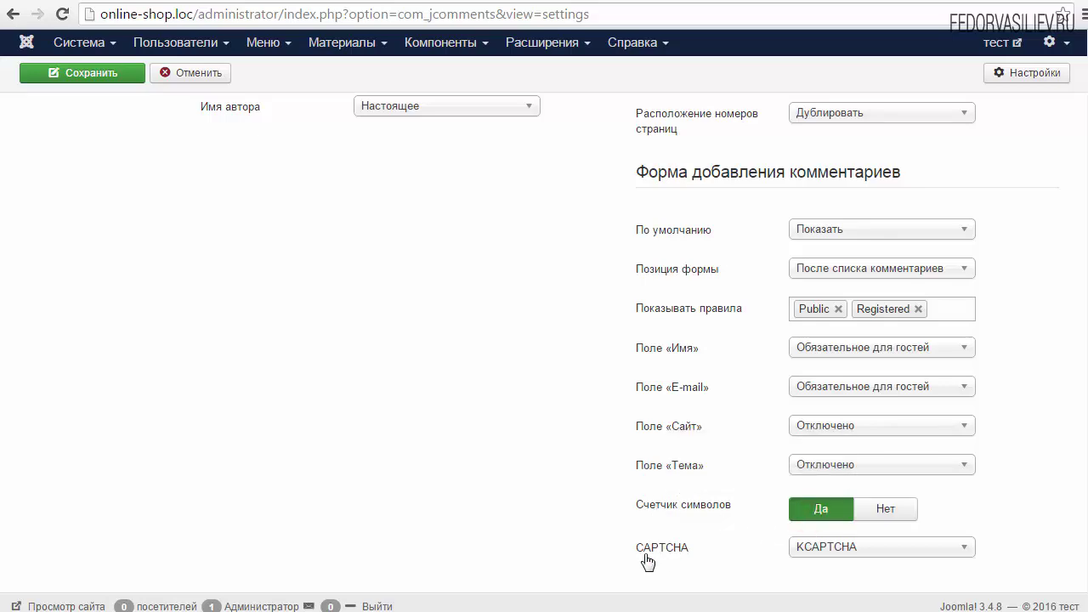
Review the CAPTCHA options of the comment form without changing the selection
click(803, 546)
click(736, 557)
scroll(595, 383, up, 2)
key(ctrl+s)
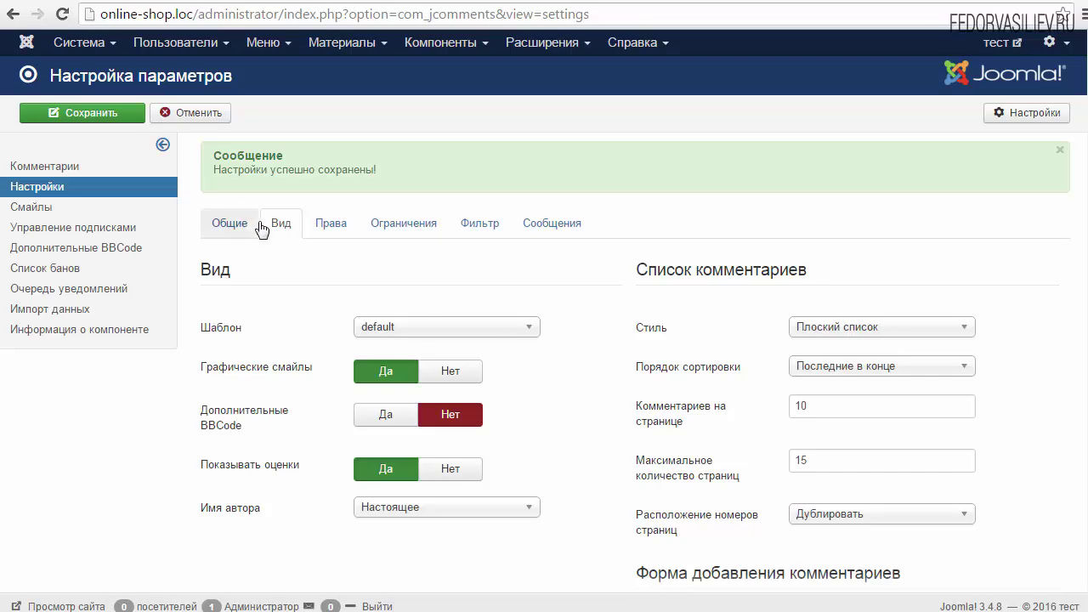
Open the Права settings and look over all permission sections for the Public group
click(324, 225)
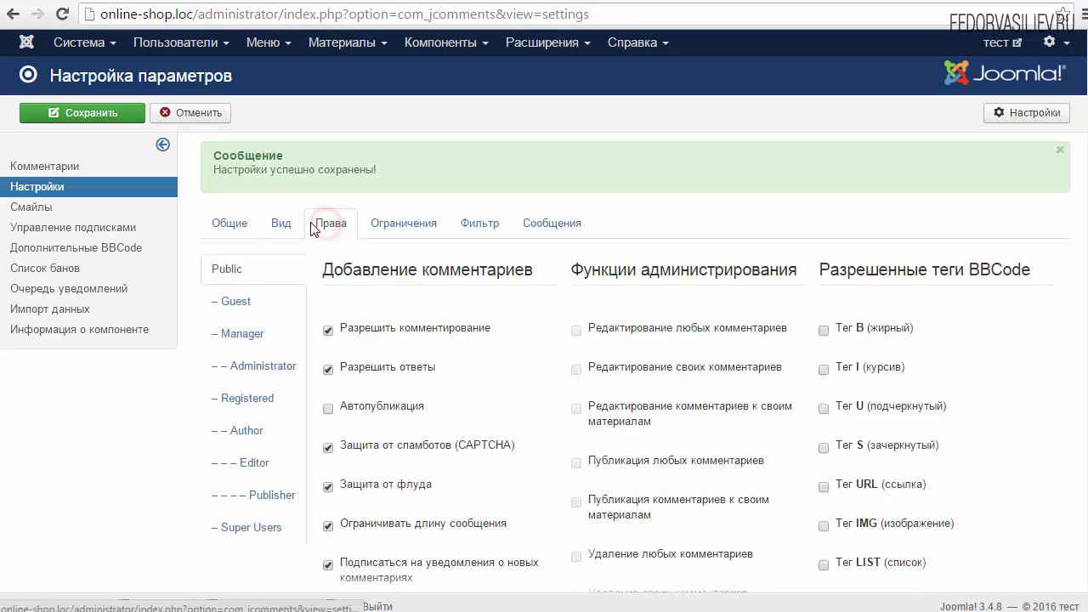
scroll(324, 225, down, 2)
scroll(799, 319, down, 3)
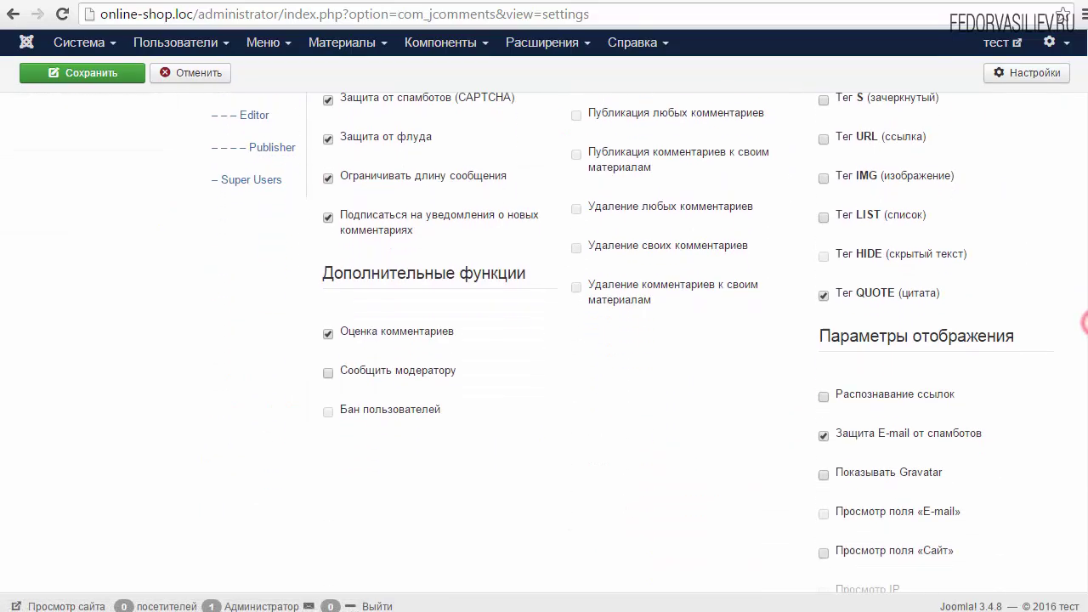
scroll(384, 259, up, 4)
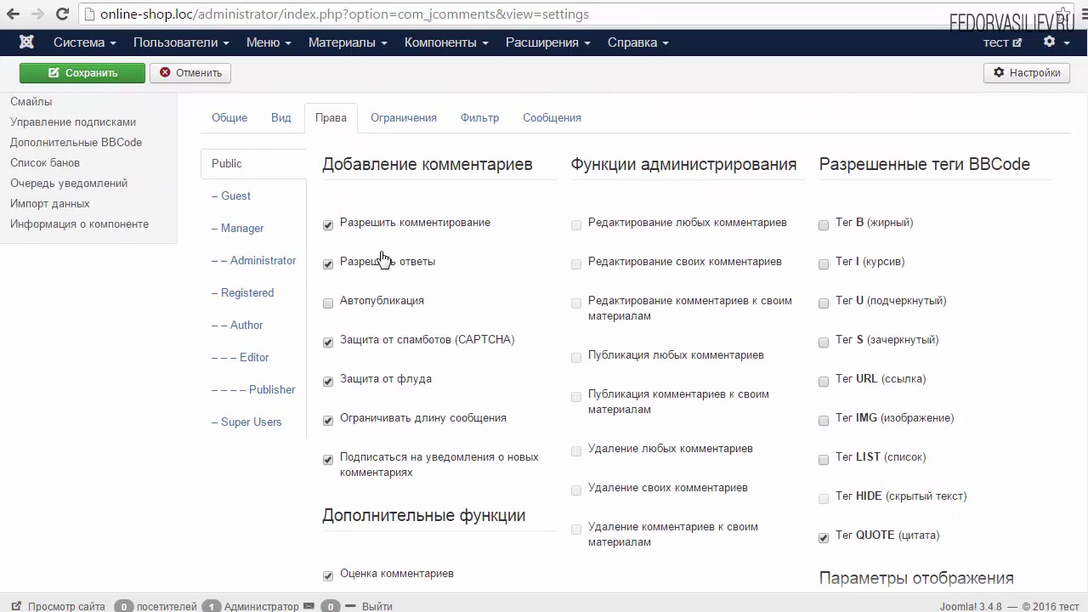
click(331, 119)
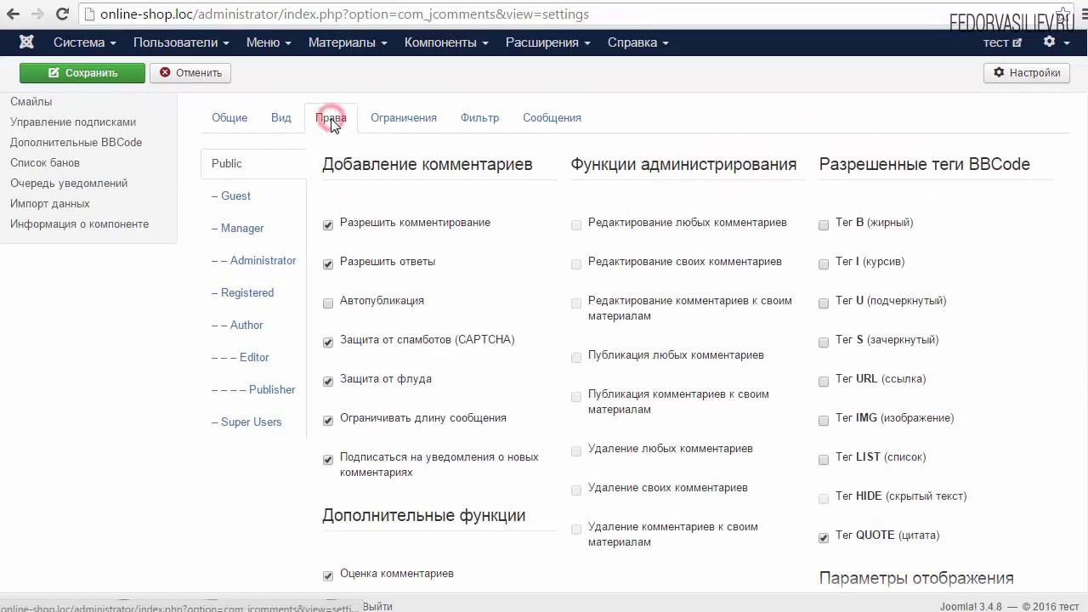
Go through the permissions of every user group from Guest to Super Users and return to Public
click(237, 197)
click(240, 226)
click(245, 259)
click(246, 291)
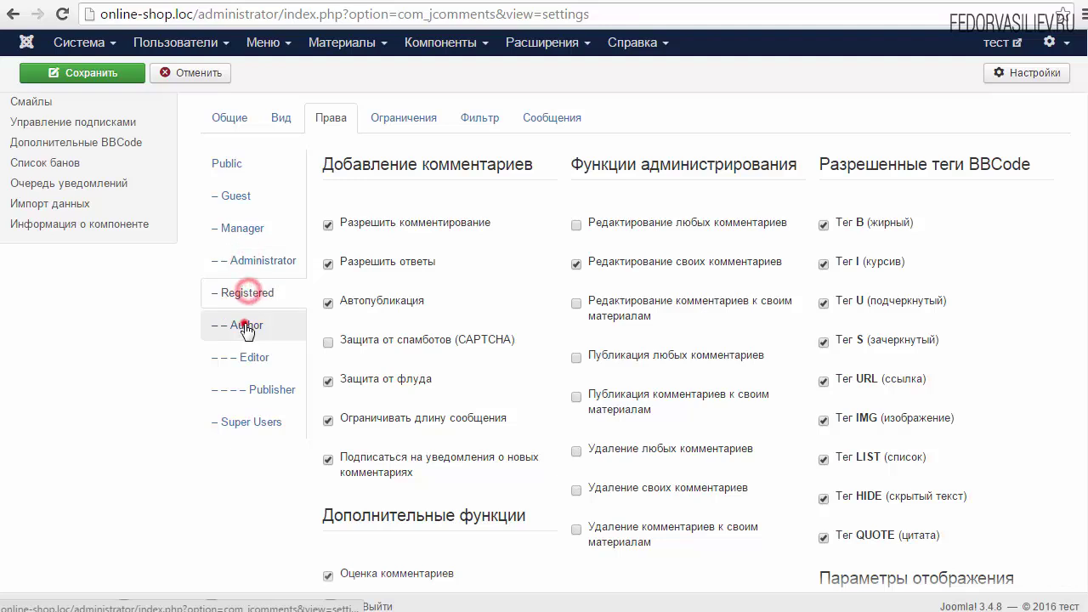
click(246, 326)
click(252, 357)
click(254, 389)
click(251, 421)
click(214, 166)
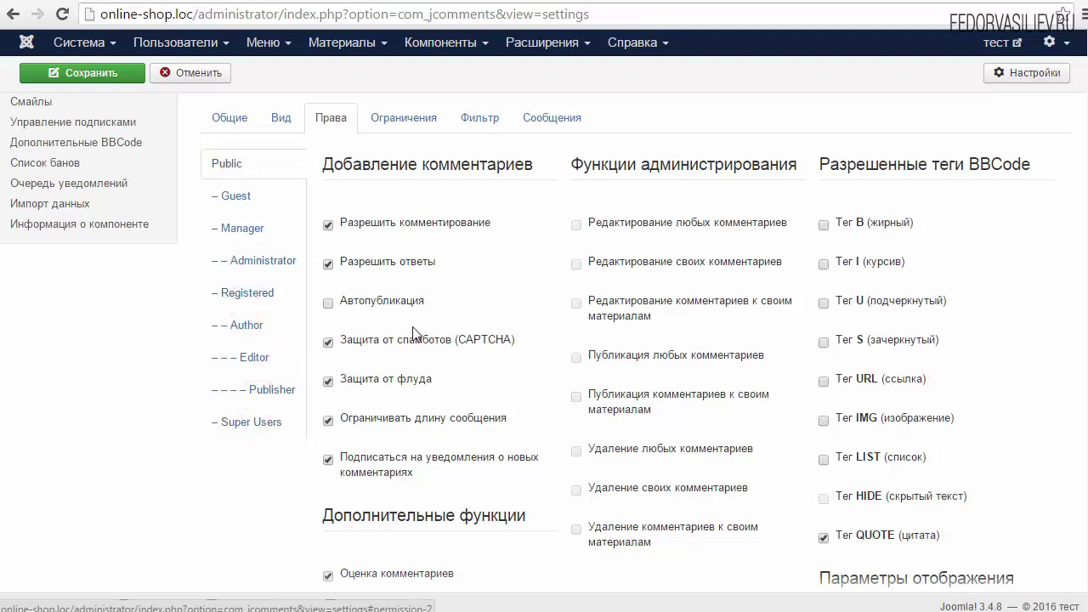
Examine the Public group's permission list and read the description of Разрешить комментирование
scroll(519, 279, down, 3)
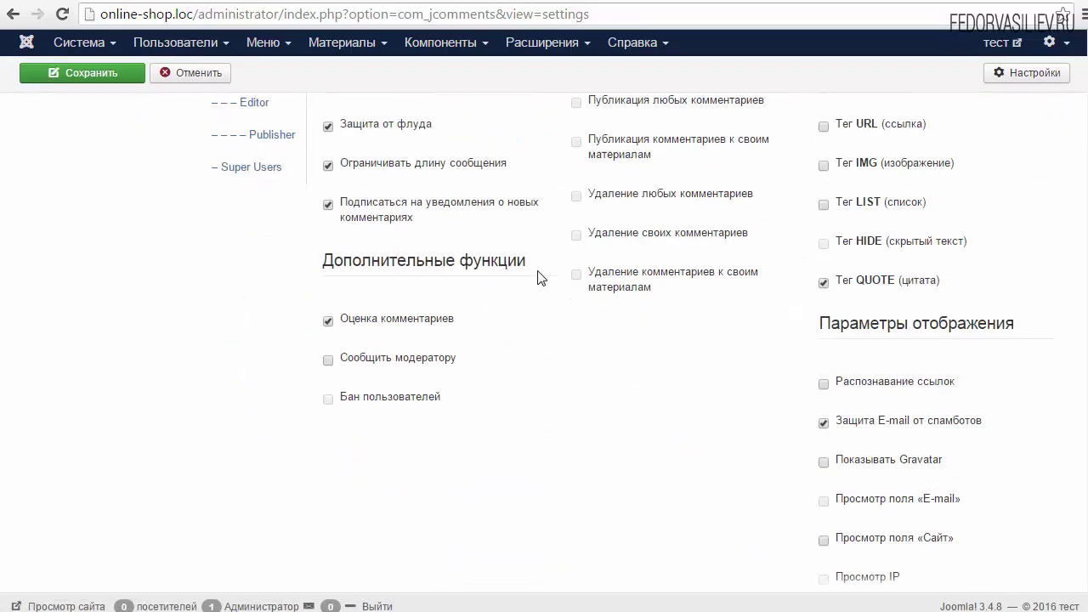
scroll(537, 278, down, 1)
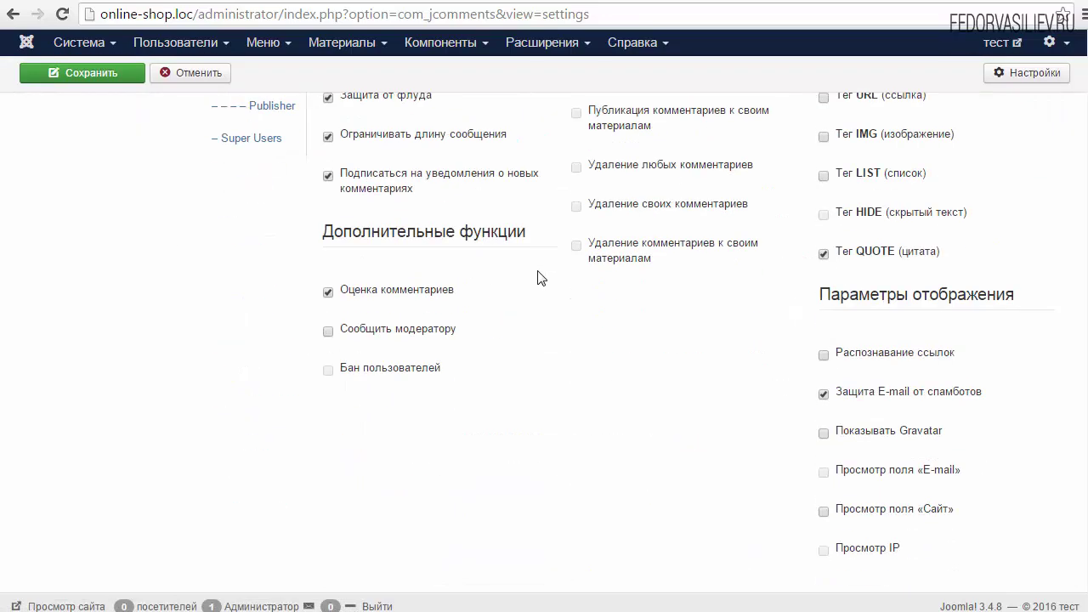
scroll(196, 223, up, 4)
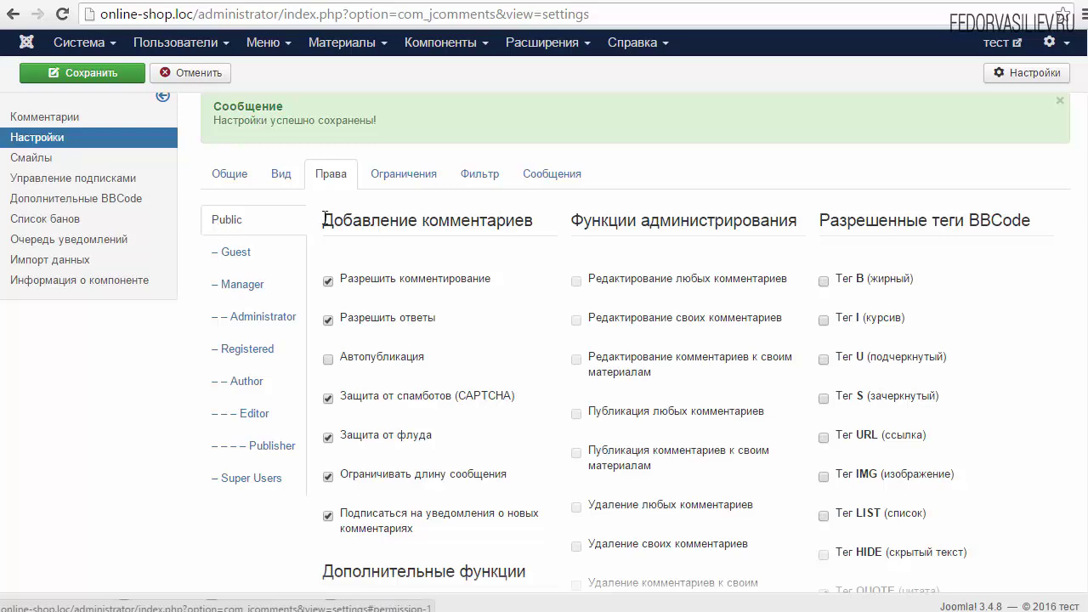
mouse_move(357, 285)
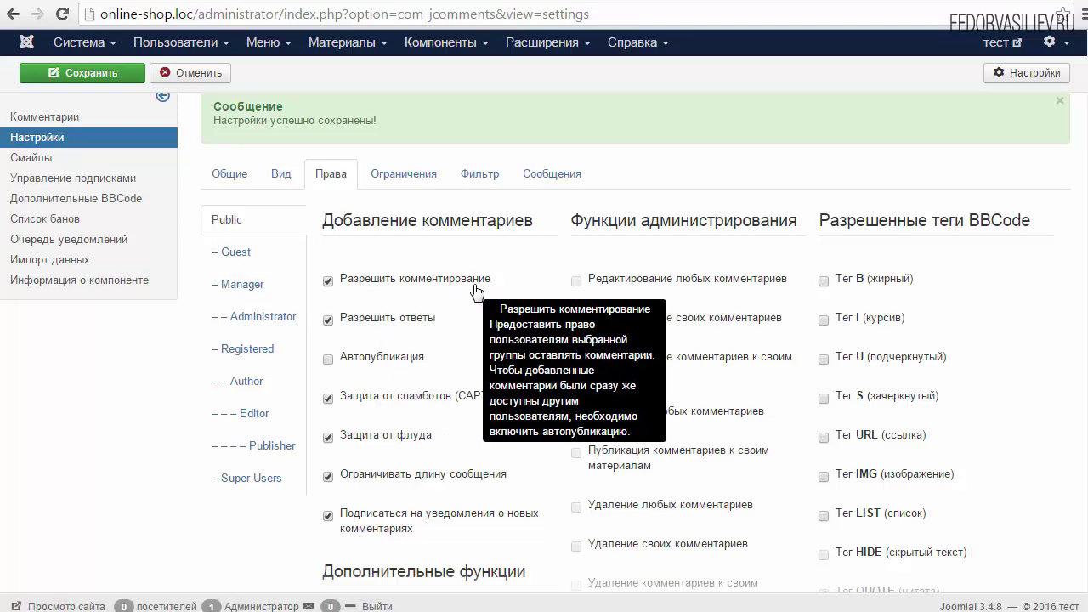
drag(504, 278, 340, 278)
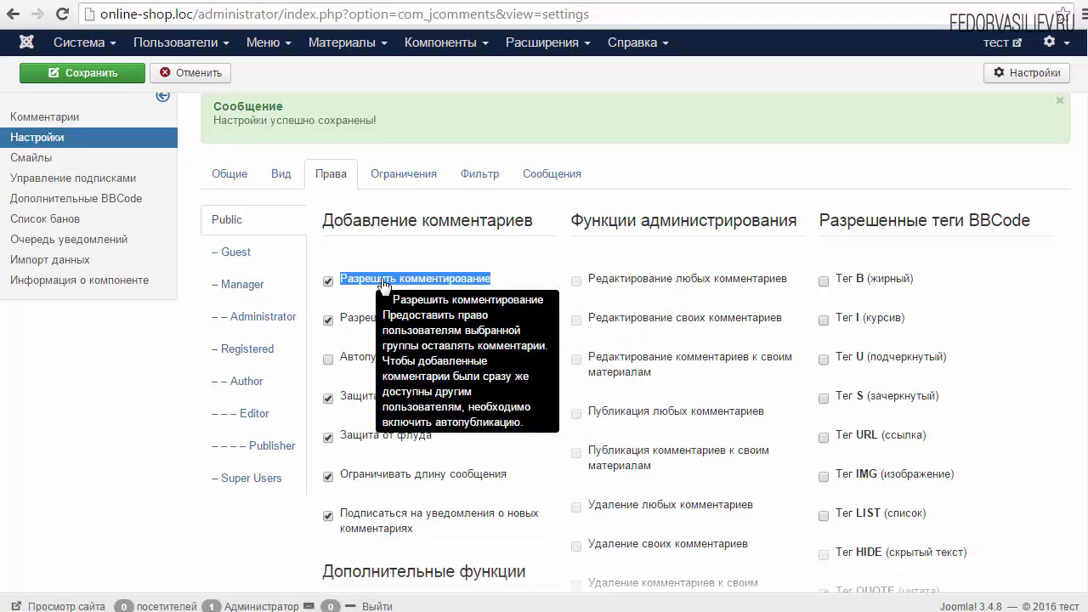
Disable Разрешить комментирование for the Public group and save the settings
click(328, 281)
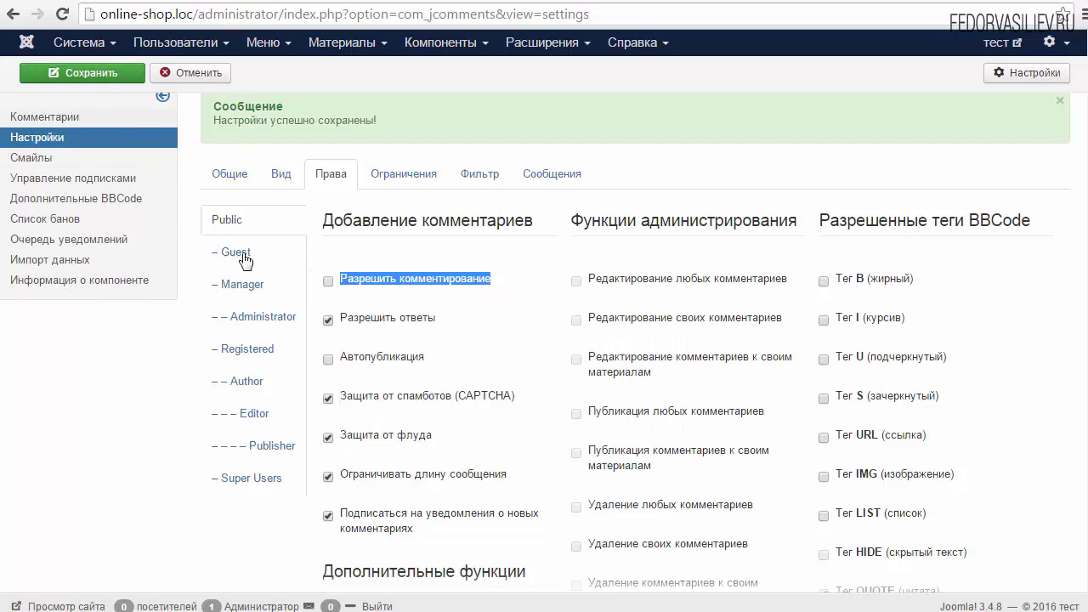
click(328, 280)
click(118, 75)
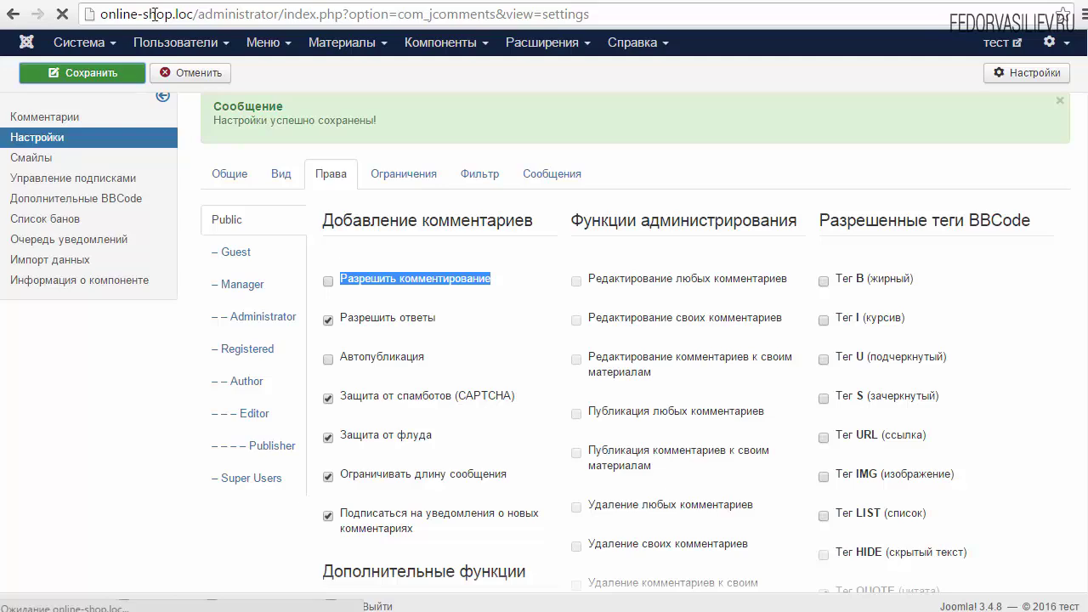
Reload the product page in the shop and check whether guests can still add comments
key(ctrl+Tab)
click(64, 17)
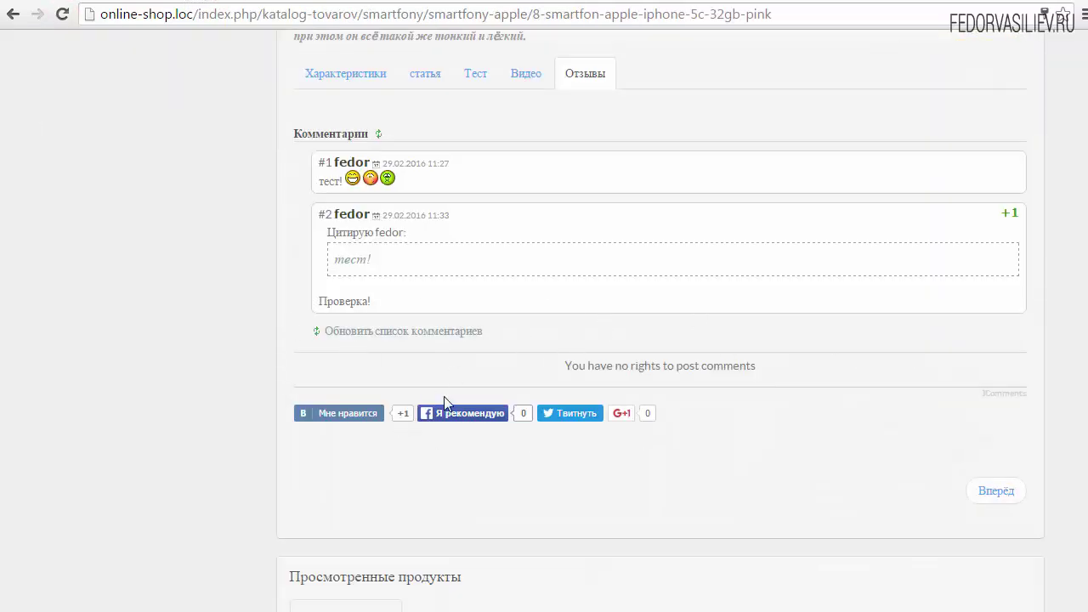
Read the notice shown in place of the comment form on the product page
drag(546, 365, 781, 372)
click(706, 368)
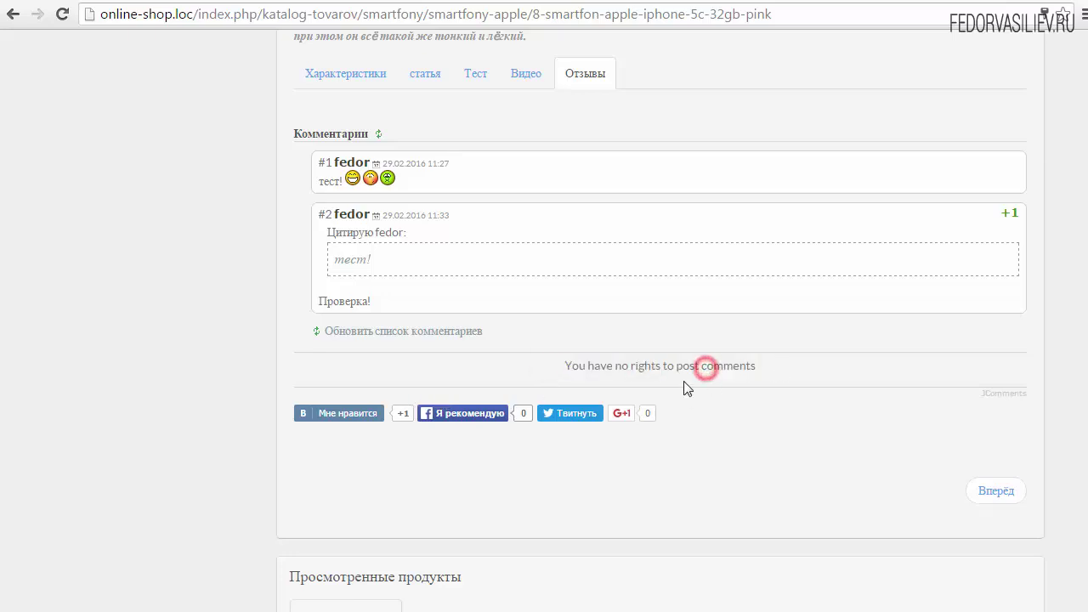
drag(561, 367, 765, 367)
click(564, 365)
drag(554, 365, 760, 376)
click(561, 370)
drag(553, 367, 743, 366)
click(743, 366)
scroll(753, 365, down, 3)
scroll(753, 362, up, 3)
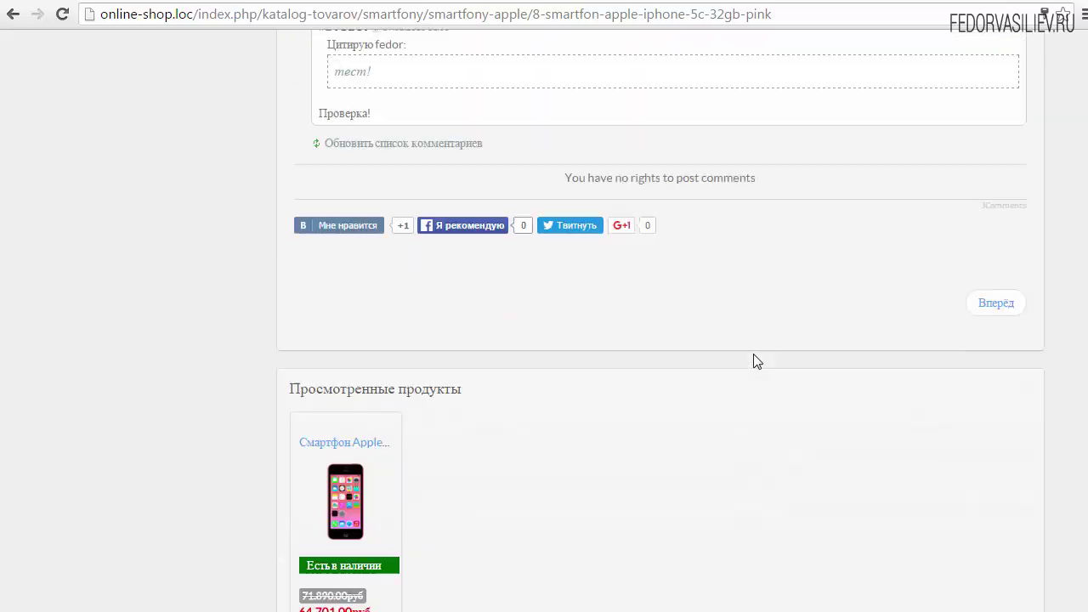
drag(555, 348, 753, 349)
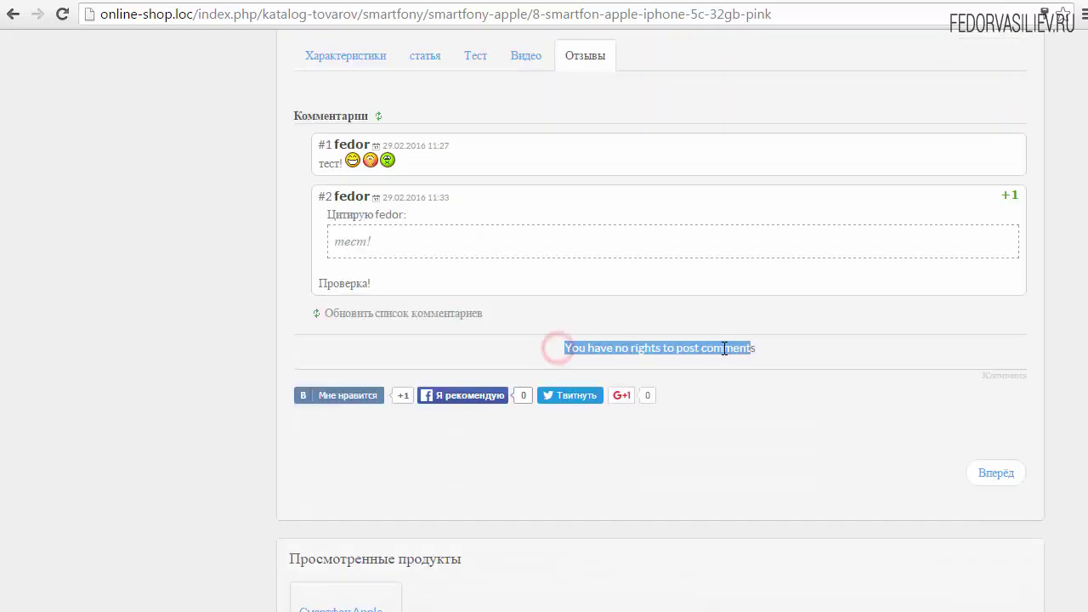
click(722, 347)
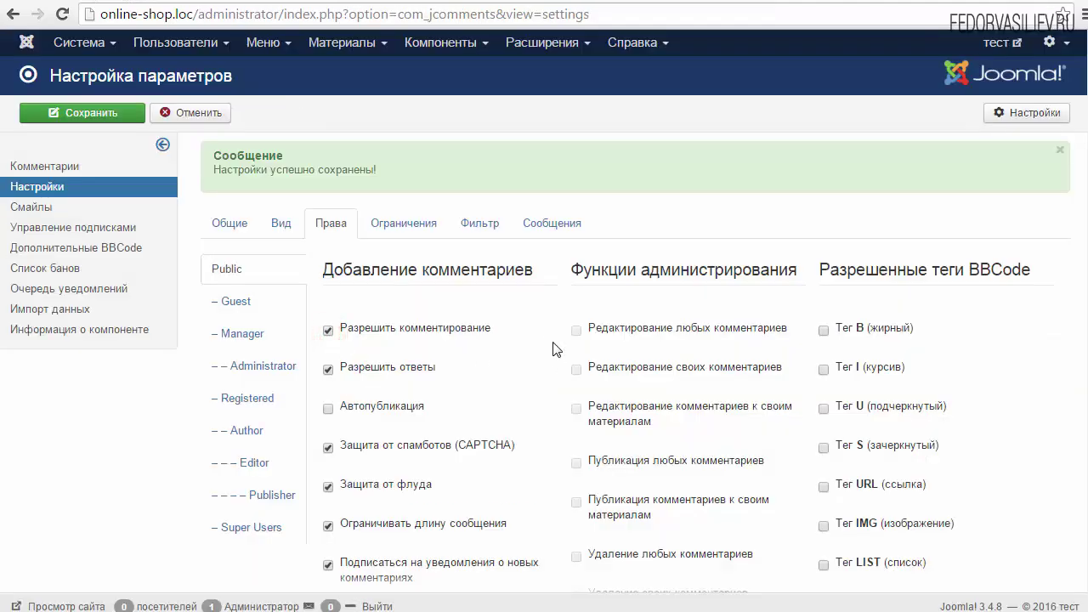
Review the Public group's permissions in the JComments settings, reading the descriptions of Разрешить ответы, Автопубликация and Защита от спамботов (CAPTCHA)
scroll(552, 344, down, 2)
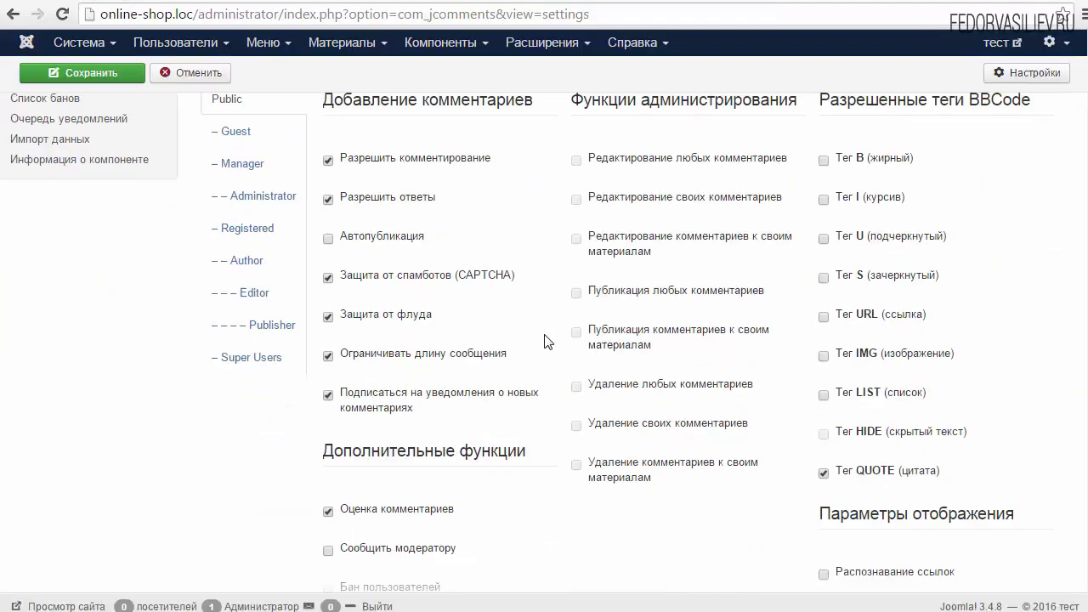
scroll(1084, 320, down, 2)
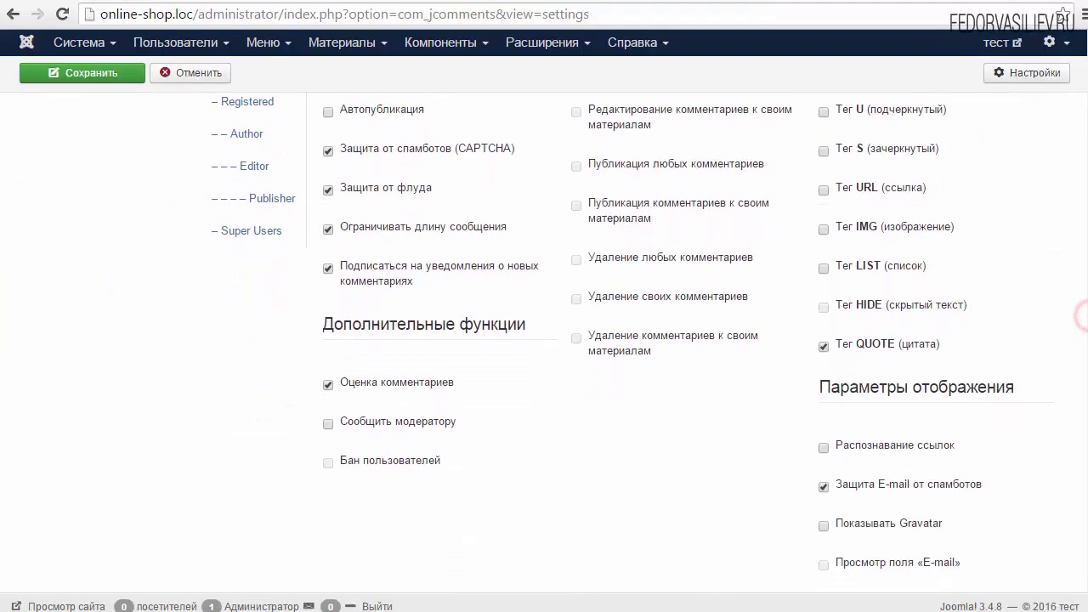
scroll(1084, 320, up, 2)
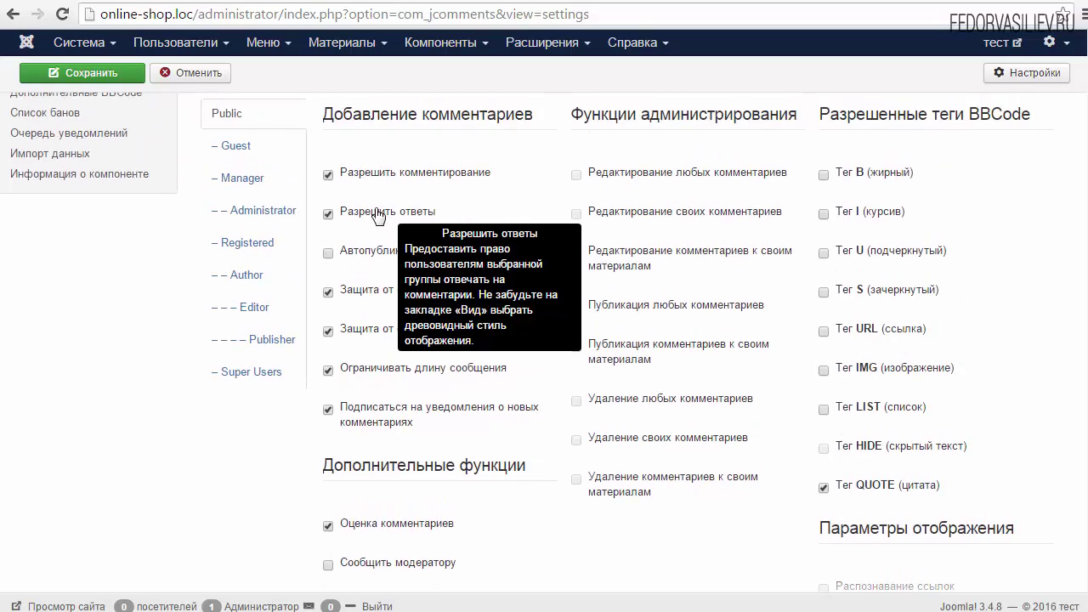
mouse_move(377, 257)
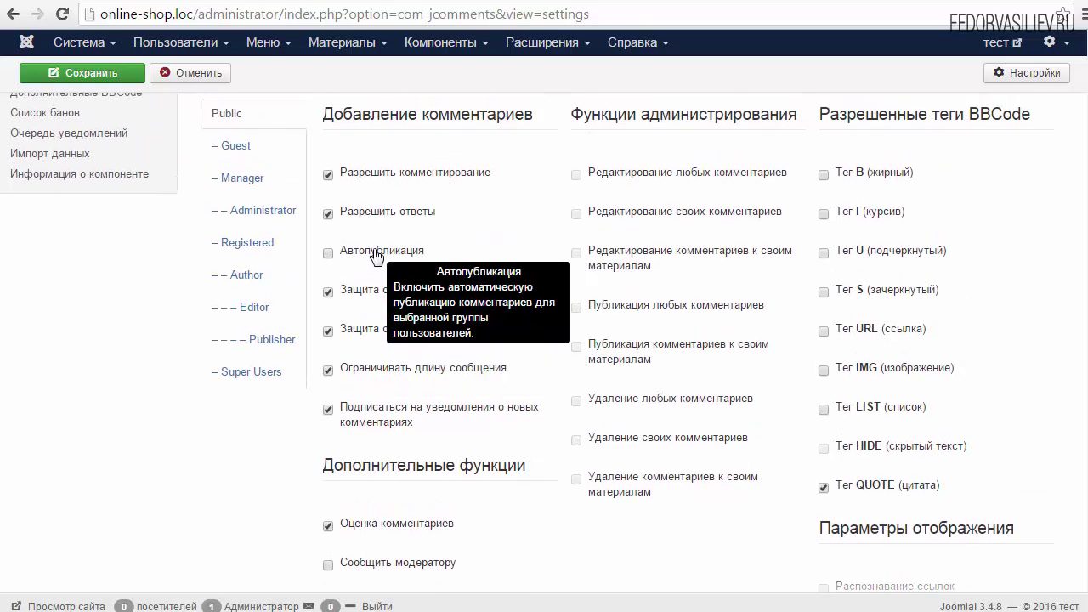
mouse_move(377, 296)
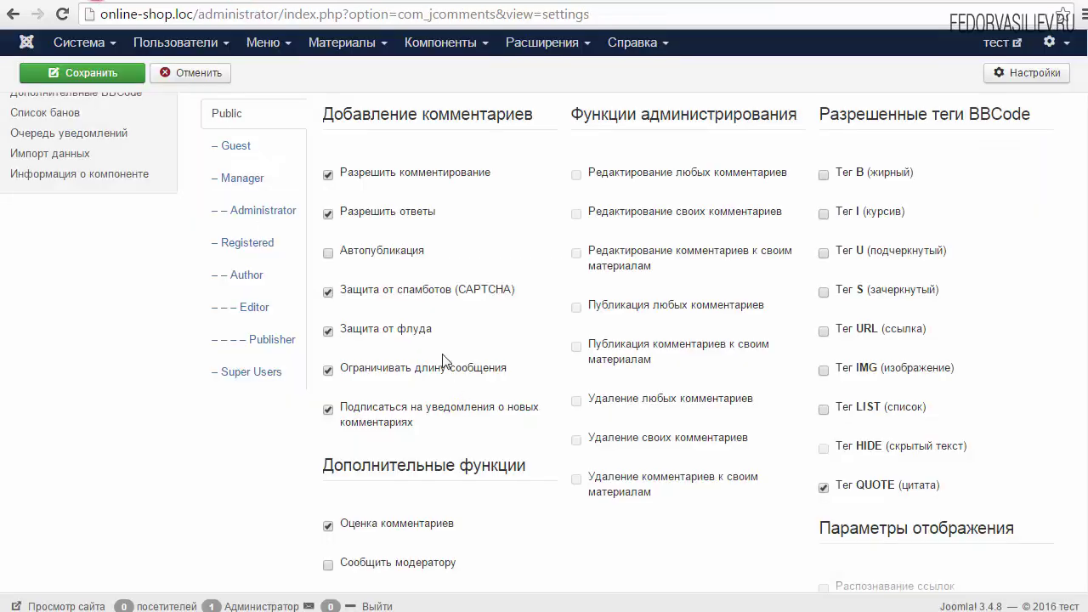
mouse_move(474, 297)
Examine the Public group's Параметры отображения and read the description of Защита E-mail от спамботов, leaving it enabled
scroll(512, 272, down, 3)
drag(819, 294, 1016, 294)
mouse_move(866, 402)
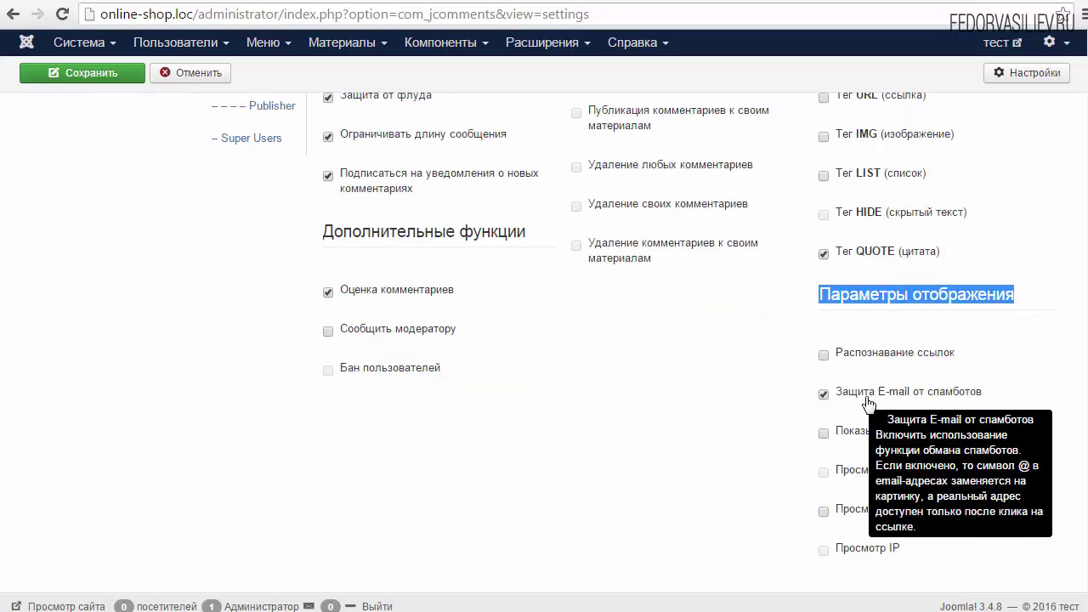
click(1023, 389)
click(823, 394)
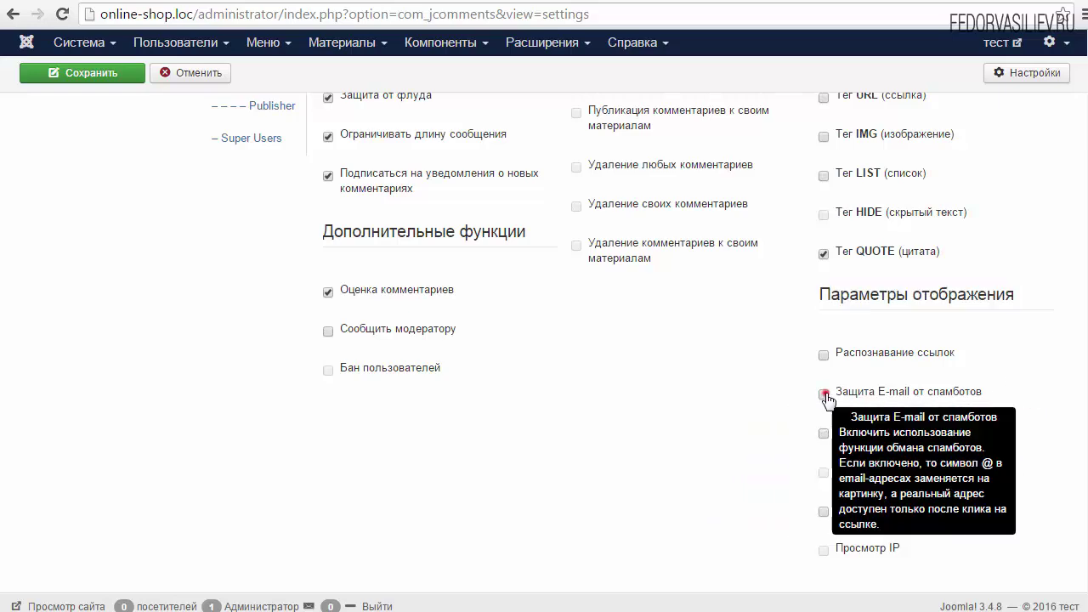
click(824, 394)
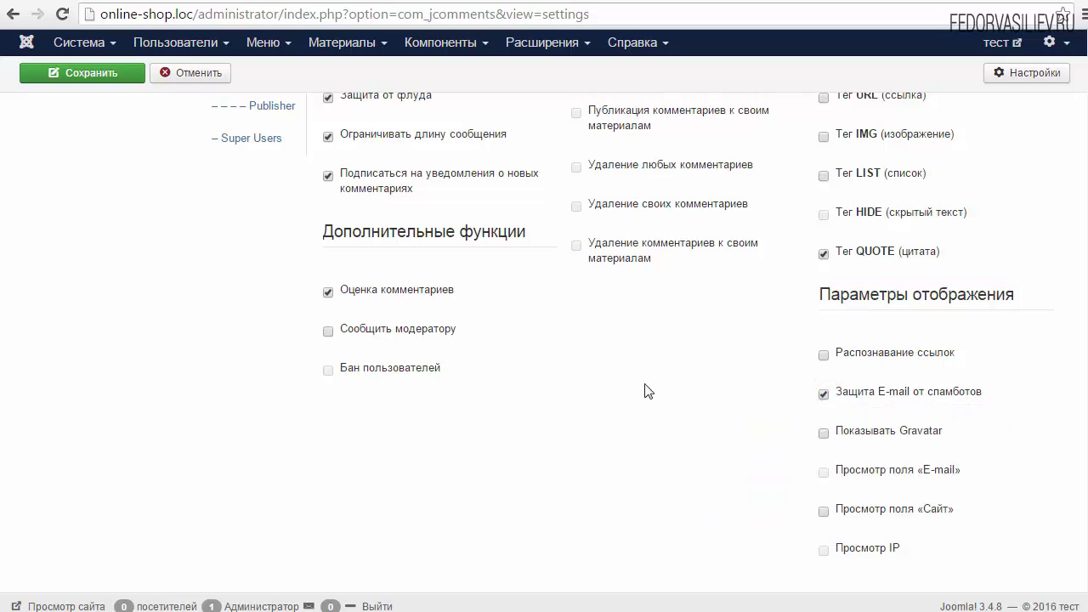
Enable Тег B (жирный) among the Public group's allowed BBCode tags and save the settings
scroll(640, 387, up, 3)
drag(1062, 136, 945, 136)
click(977, 184)
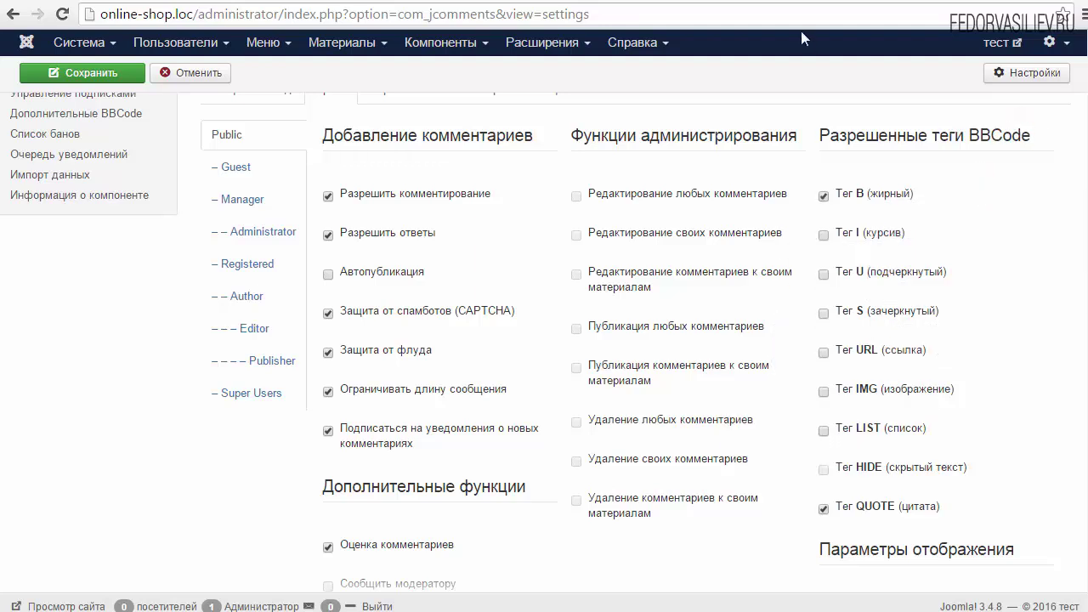
Reload the product page in the shop and try the formatting buttons on the word привет in the comment form
click(209, 2)
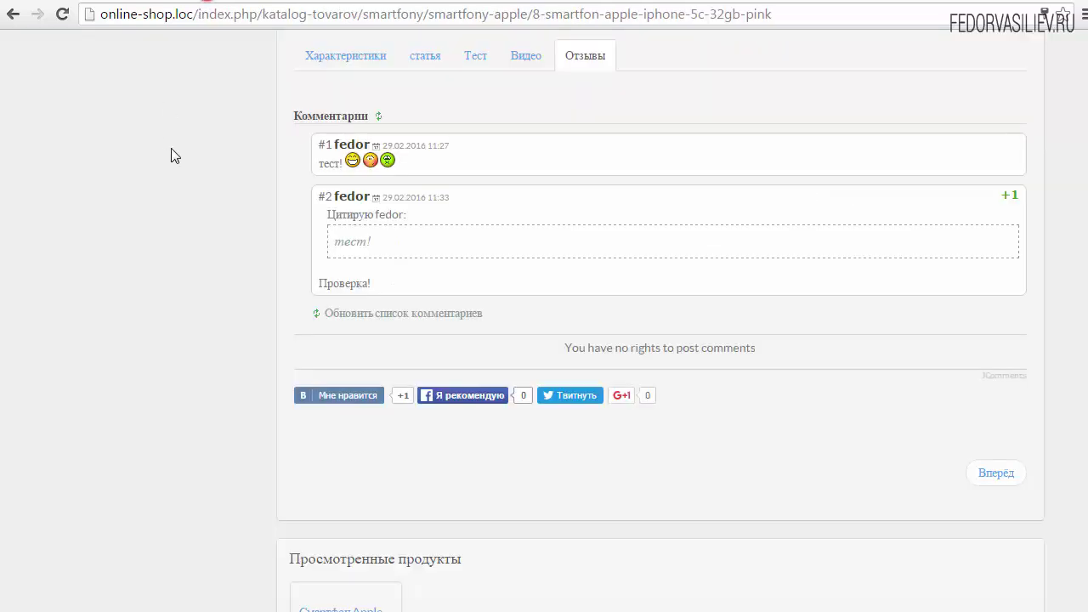
key(F5)
drag(414, 317, 297, 303)
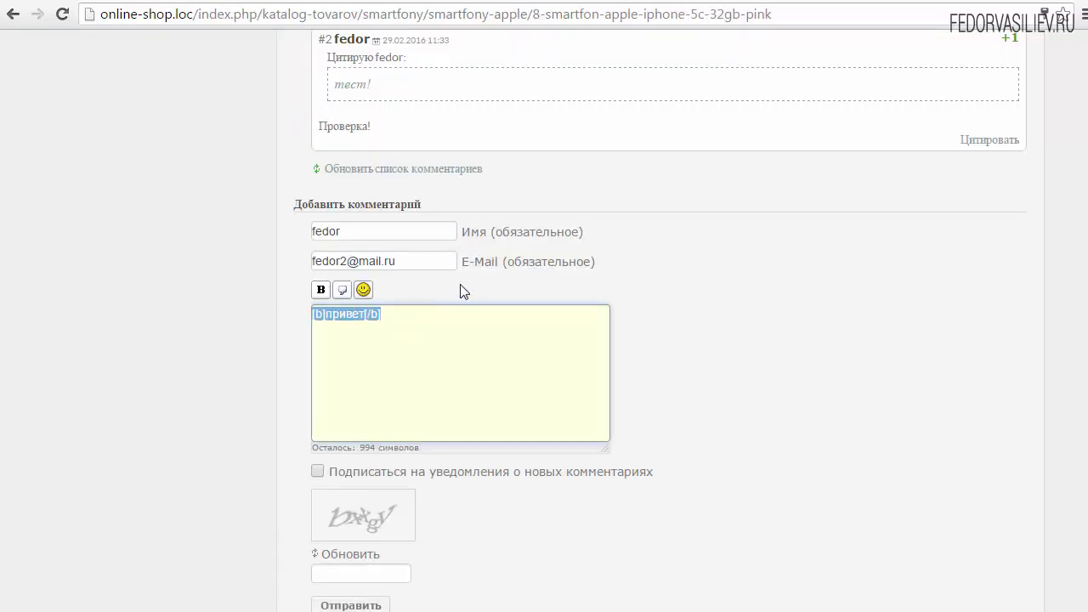
click(462, 285)
click(365, 293)
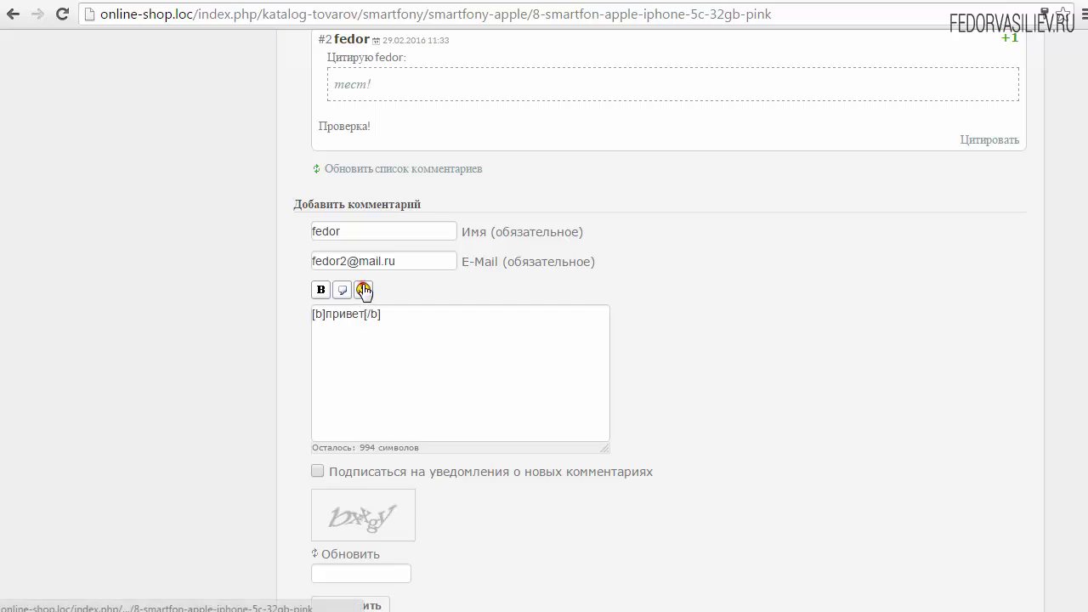
click(343, 292)
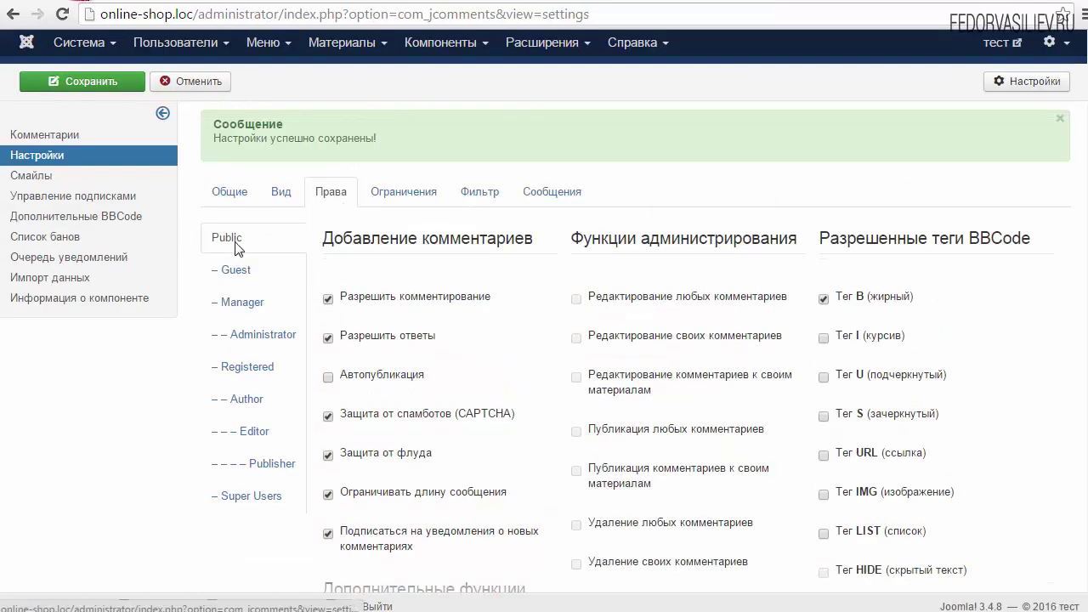
Disable Тег B (жирный) and Тег QUOTE (цитата) among the Public group's allowed BBCode tags
drag(821, 238, 991, 236)
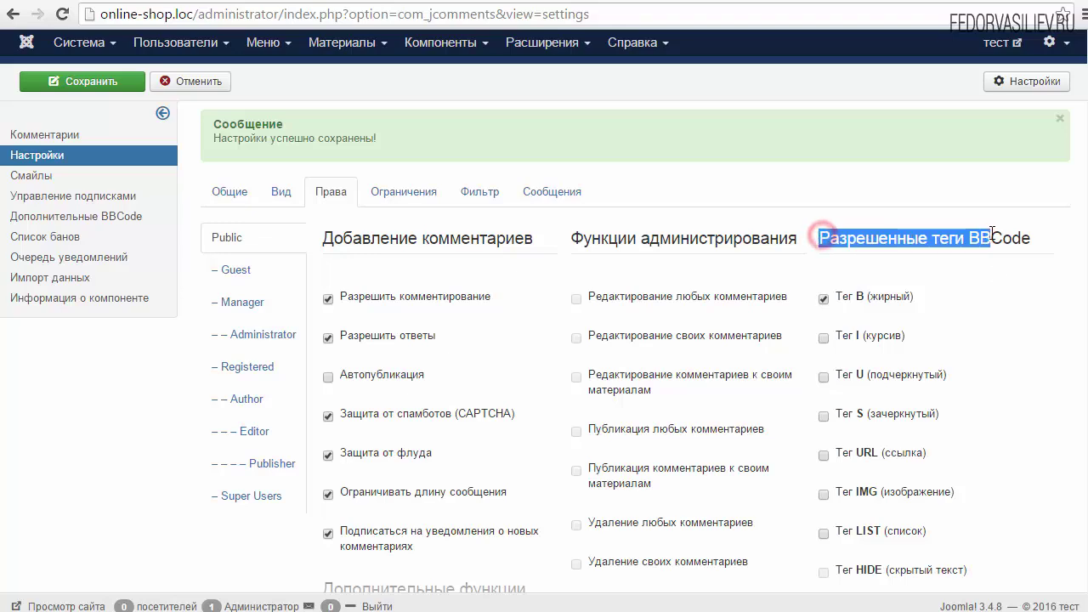
click(999, 274)
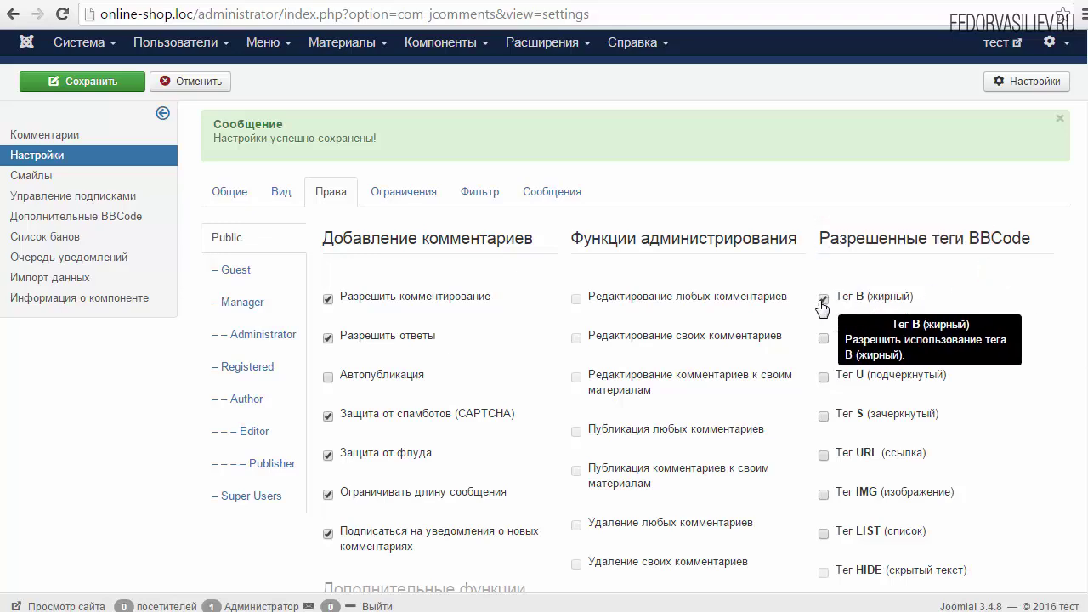
click(822, 298)
scroll(1086, 303, down, 1)
scroll(1086, 304, down, 3)
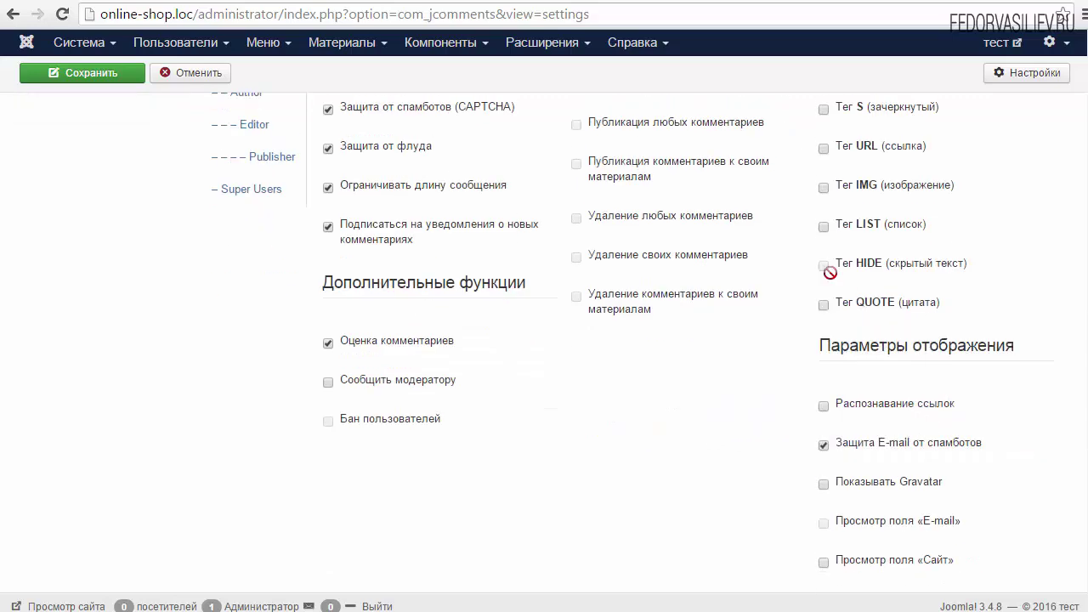
Review the Public group's Дополнительные функции and Функции администрирования, and save the settings
scroll(897, 255, up, 2)
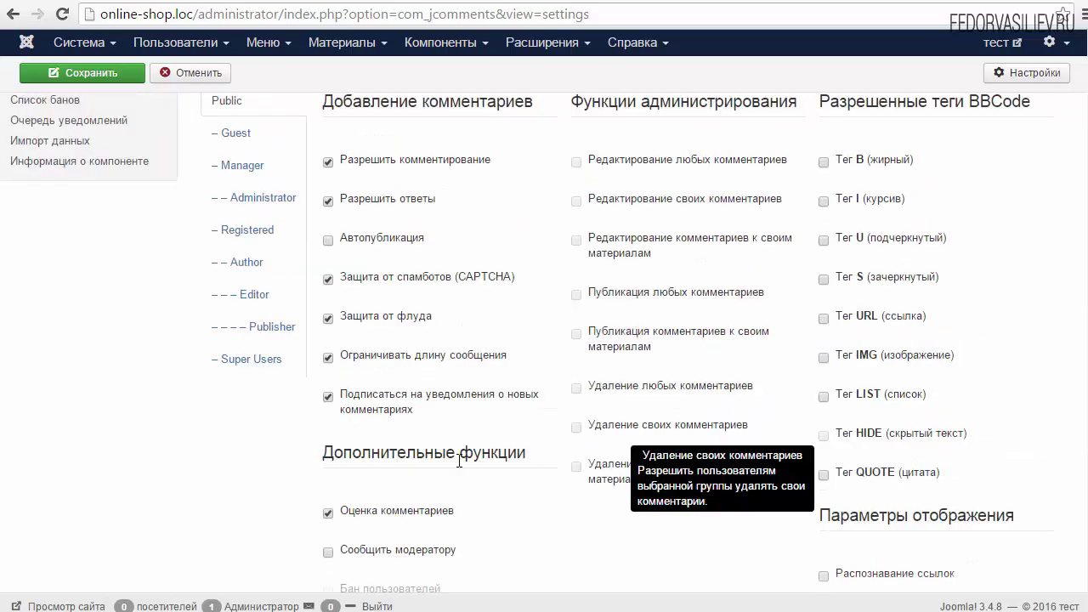
mouse_move(421, 510)
scroll(468, 494, down, 2)
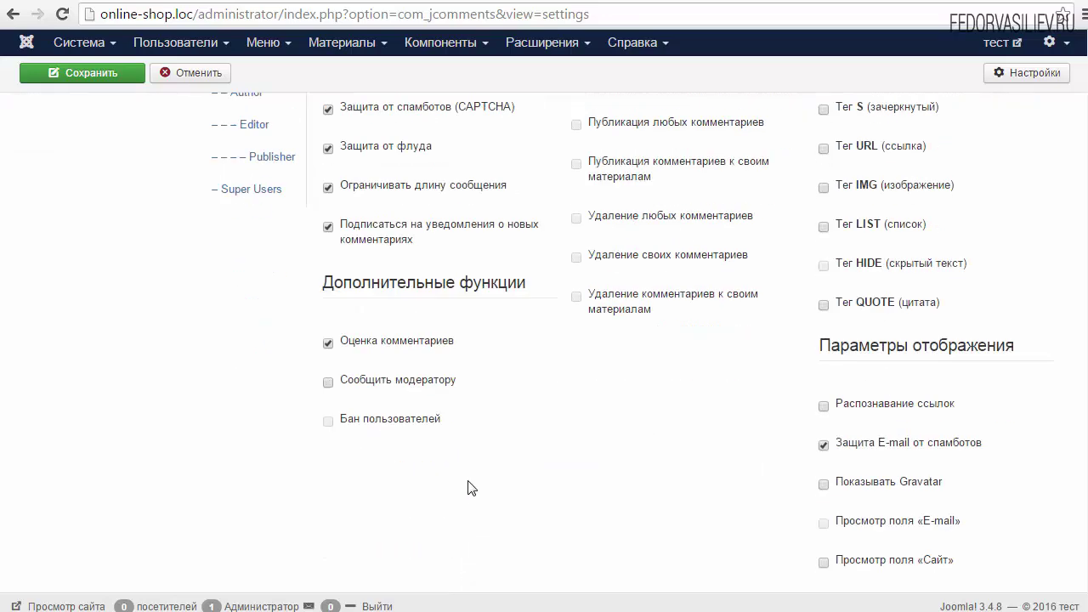
scroll(469, 488, up, 3)
mouse_move(579, 418)
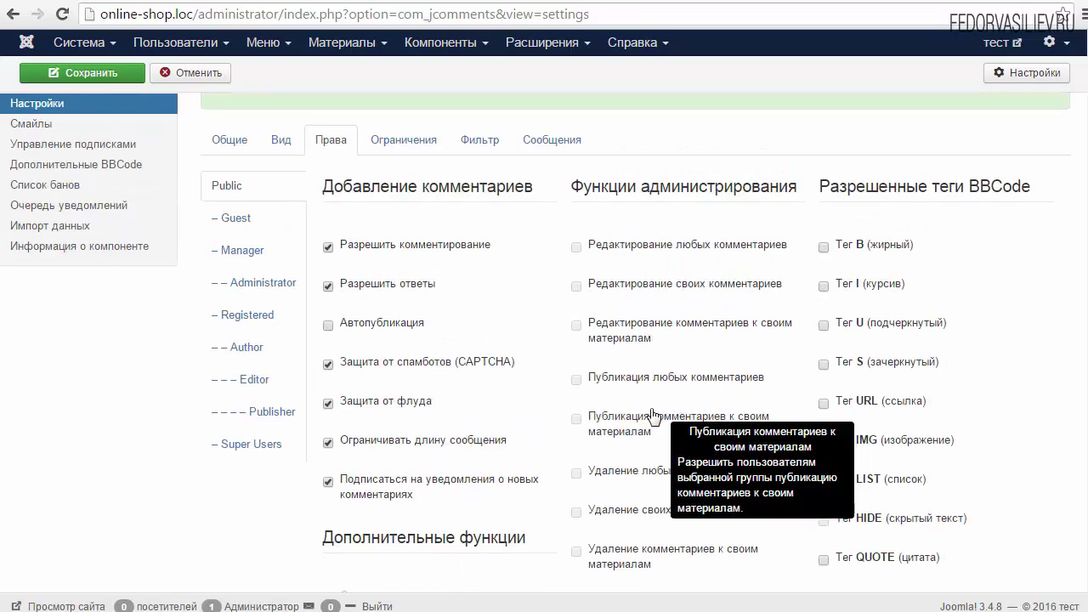
click(93, 73)
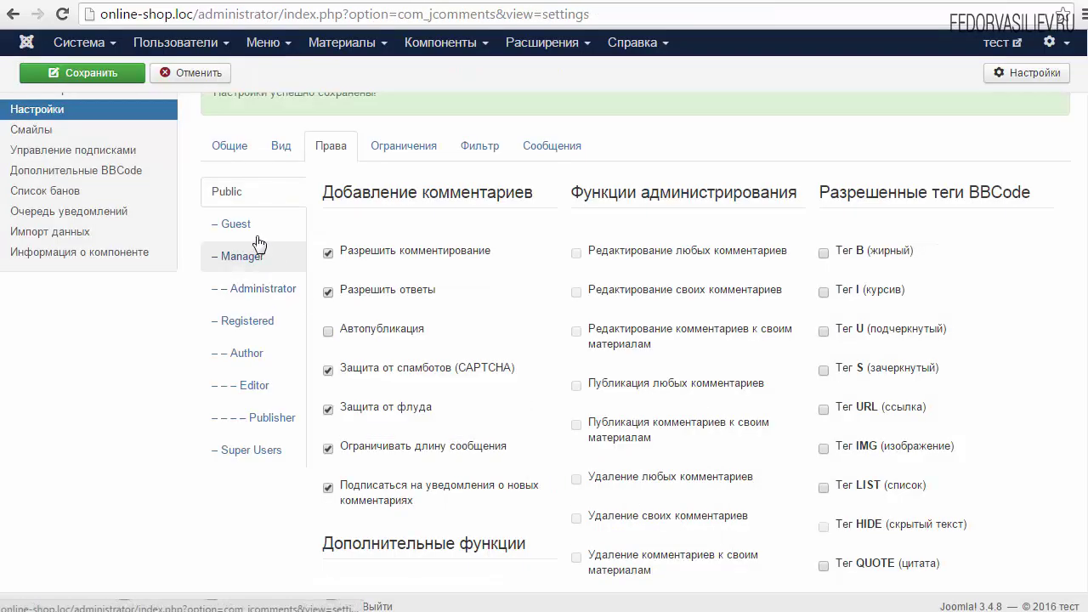
Look through the permissions of the Guest and Registered groups, including the administration functions of Registered
click(246, 224)
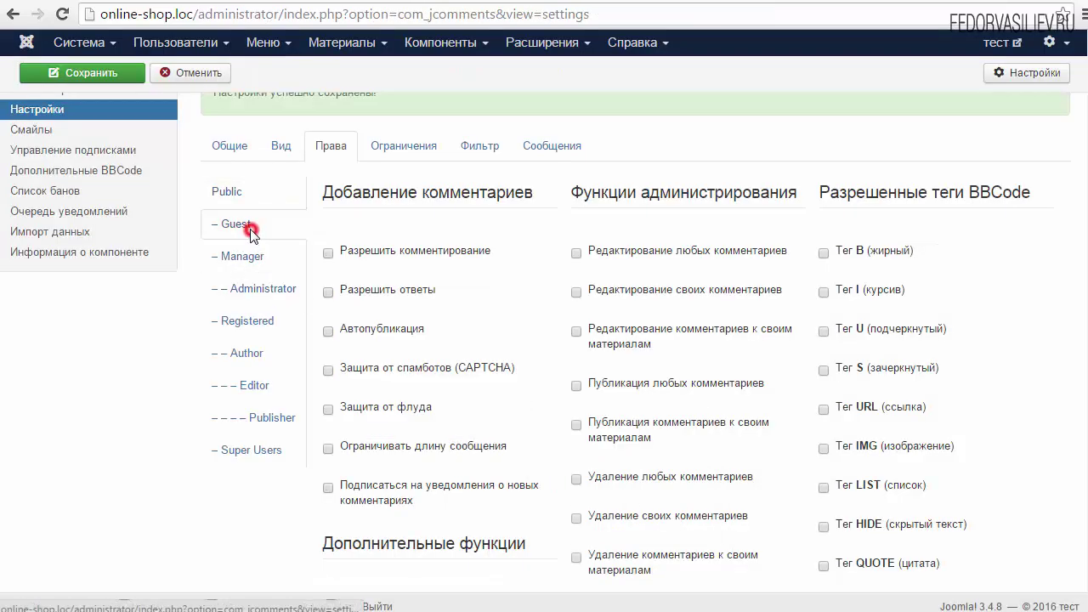
click(244, 320)
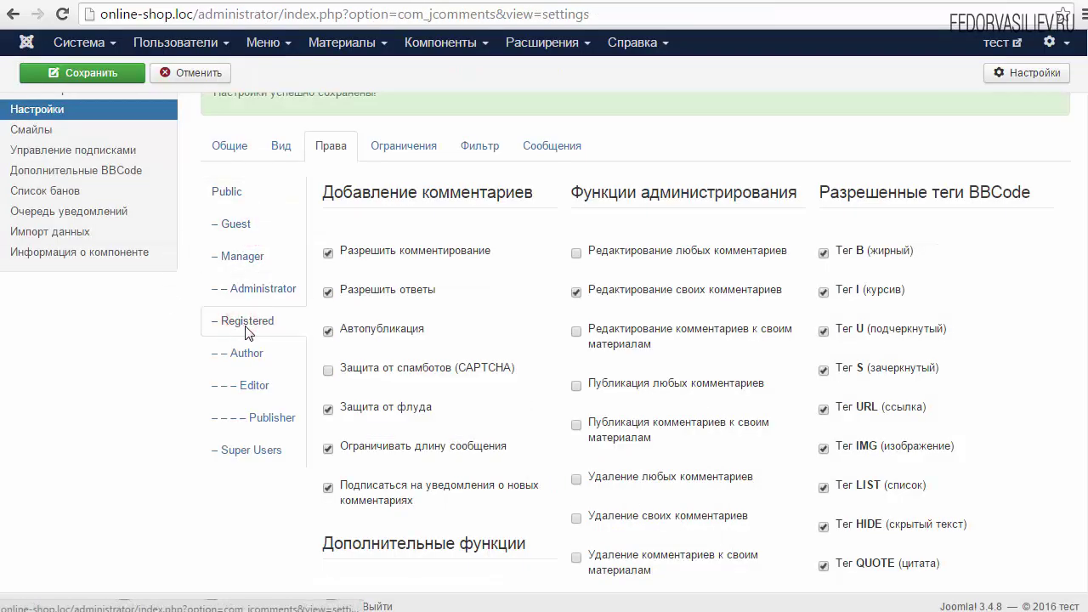
scroll(1086, 370, down, 3)
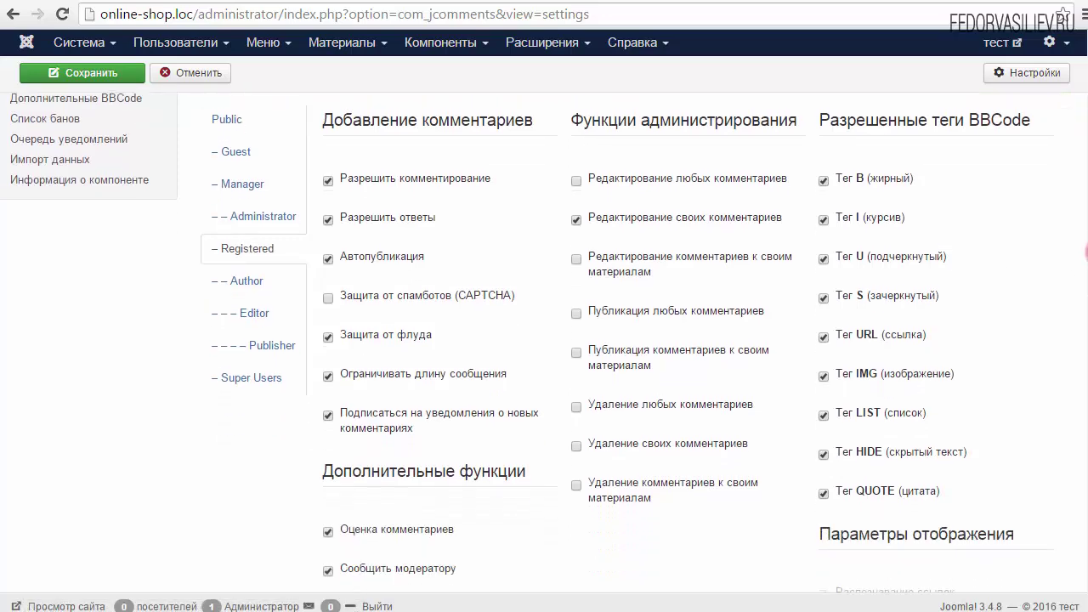
scroll(1087, 371, down, 2)
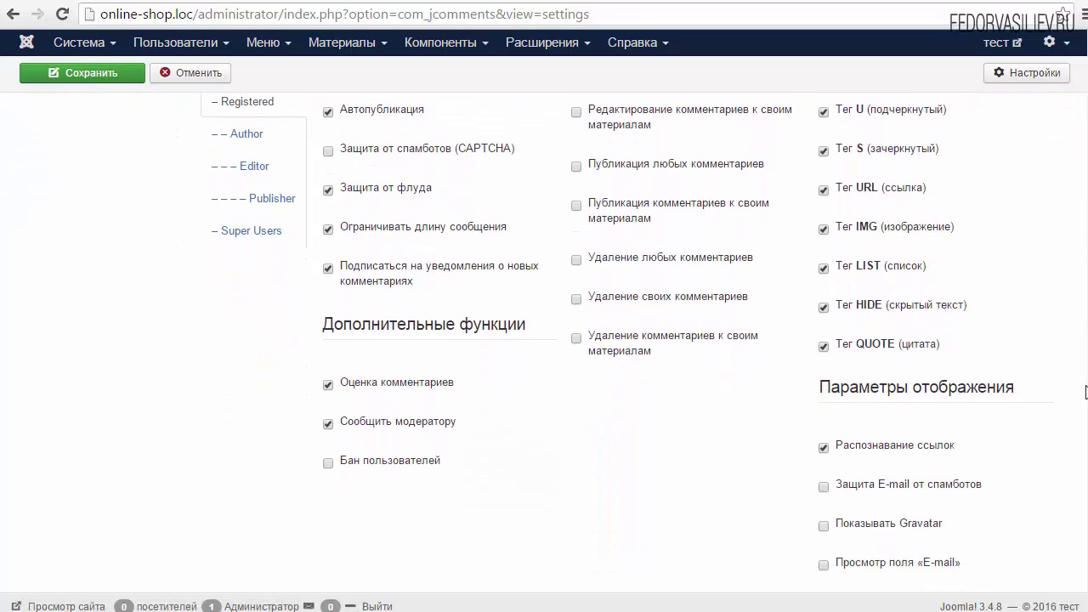
scroll(1062, 289, up, 4)
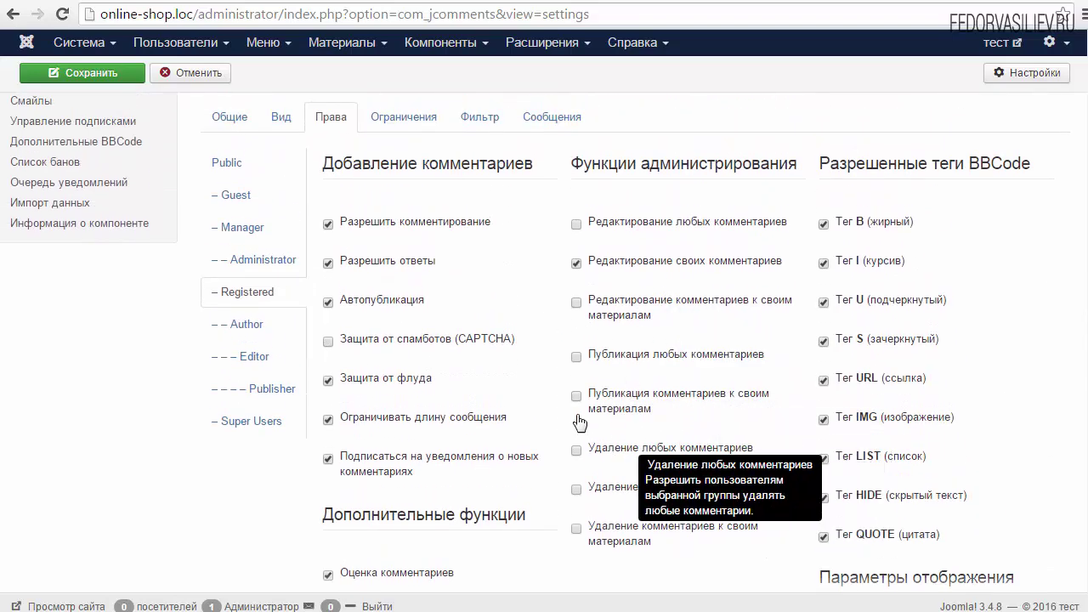
mouse_move(604, 396)
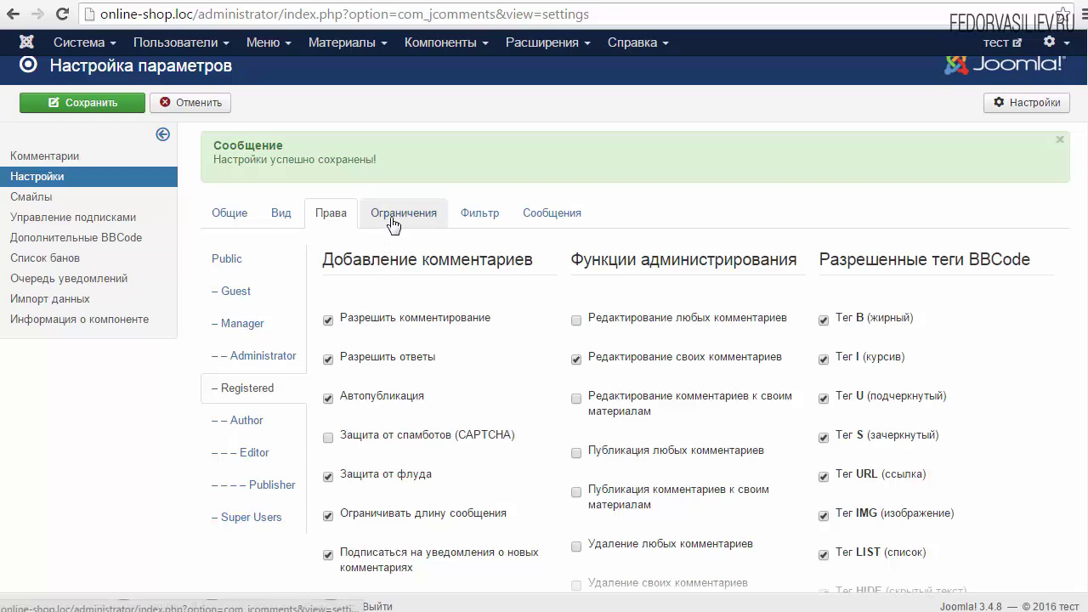
Open the Ограничения settings and read the descriptions of Имя пользователя and Минимальная длина комментария
click(391, 217)
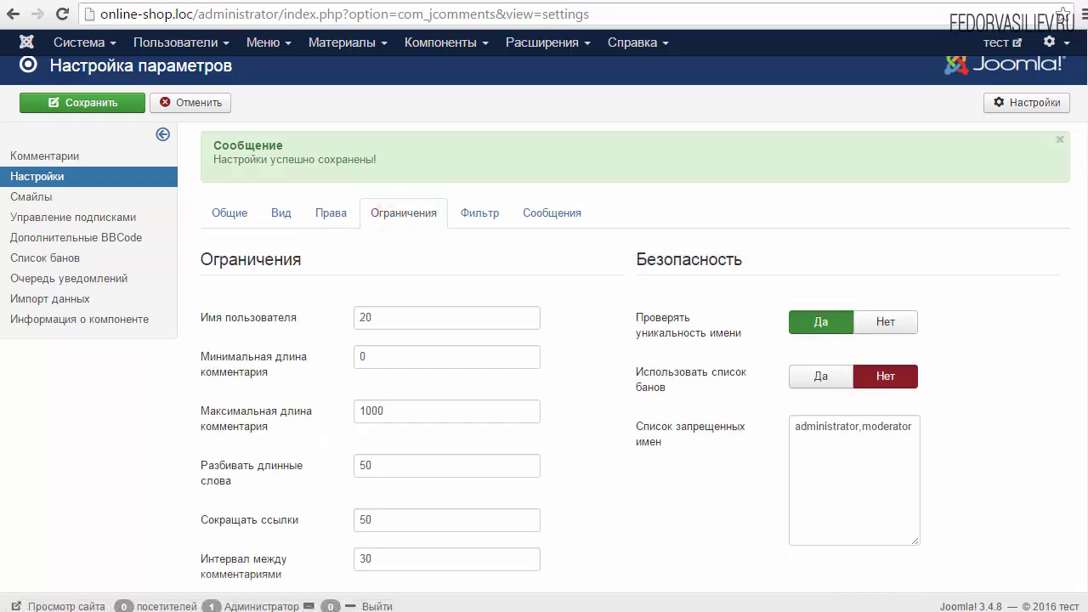
scroll(230, 184, down, 3)
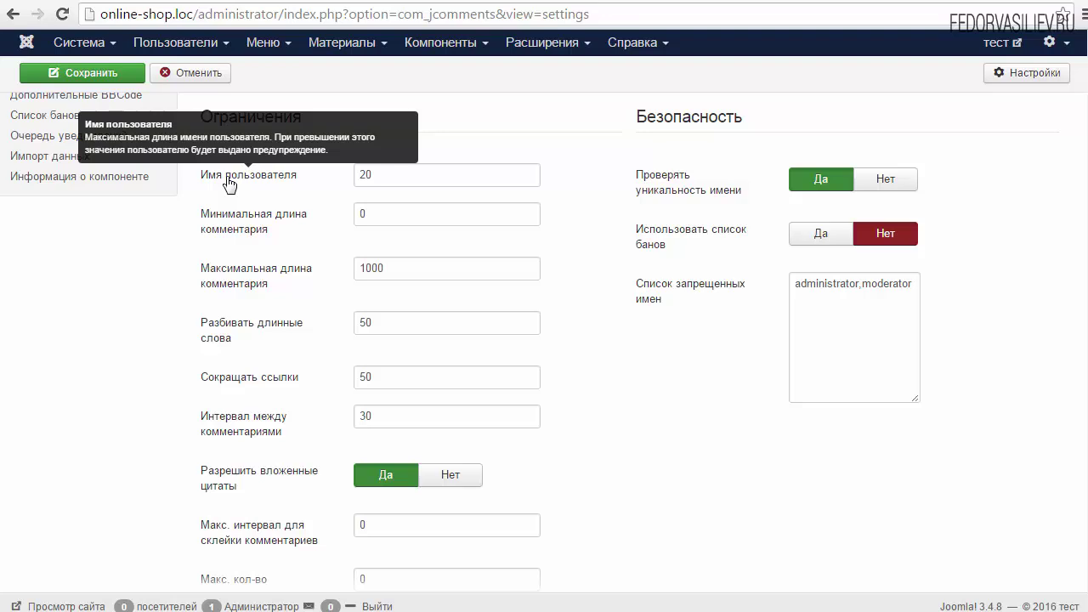
click(382, 173)
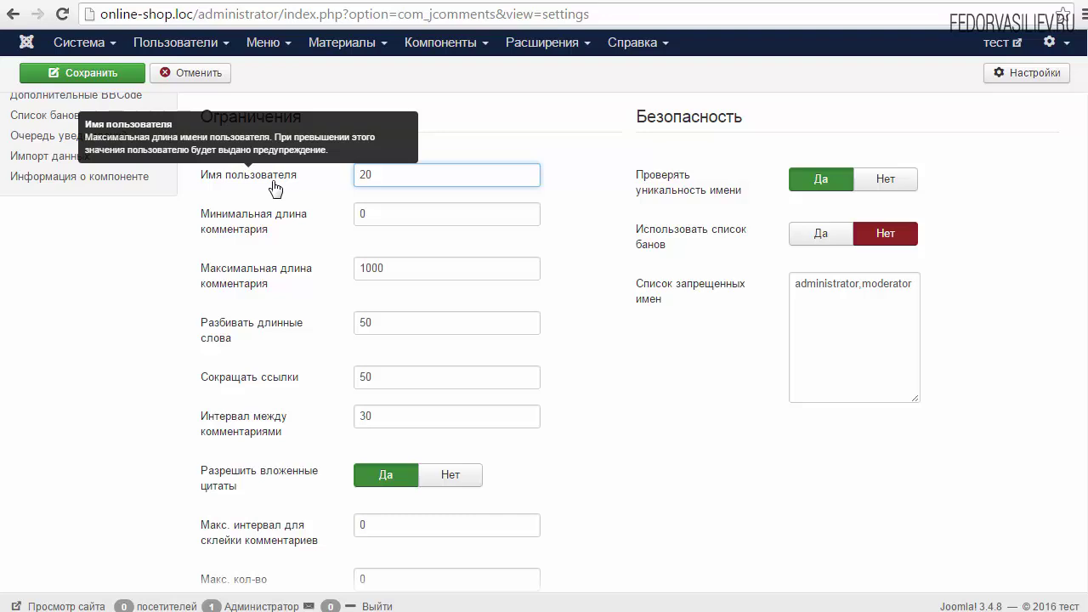
mouse_move(261, 235)
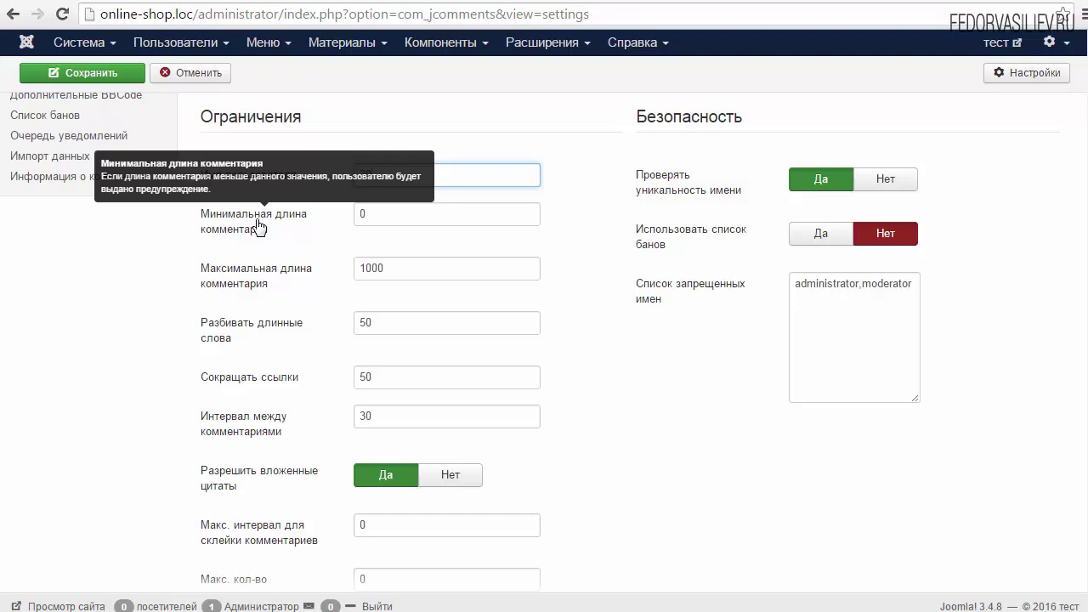
drag(382, 214, 363, 215)
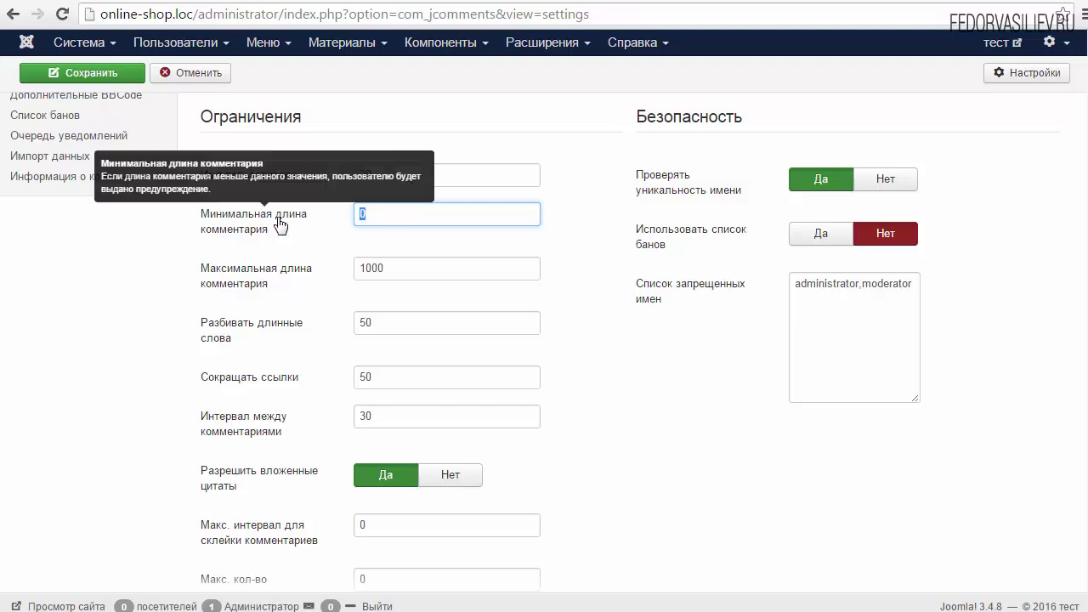
Inspect the Минимальная длина комментария value and read the description of Максимальная длина комментария
double_click(371, 213)
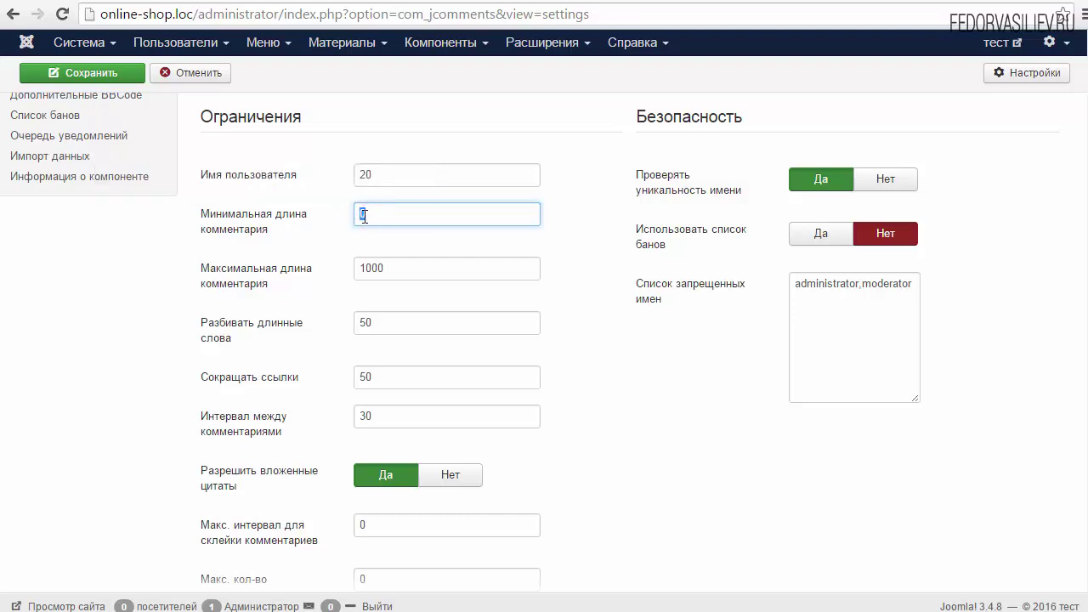
double_click(365, 214)
mouse_move(259, 294)
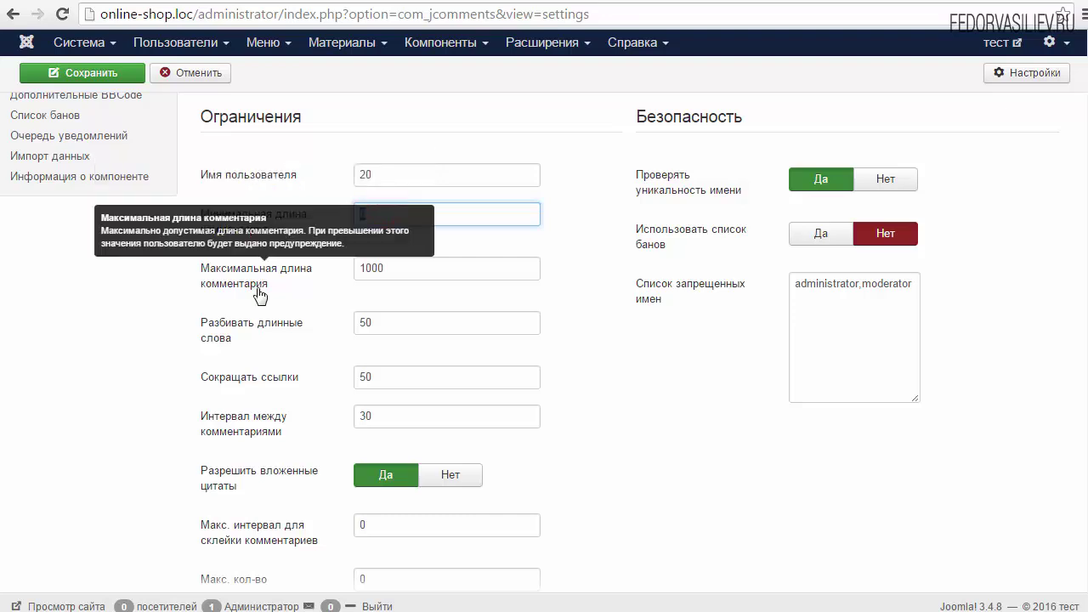
click(399, 270)
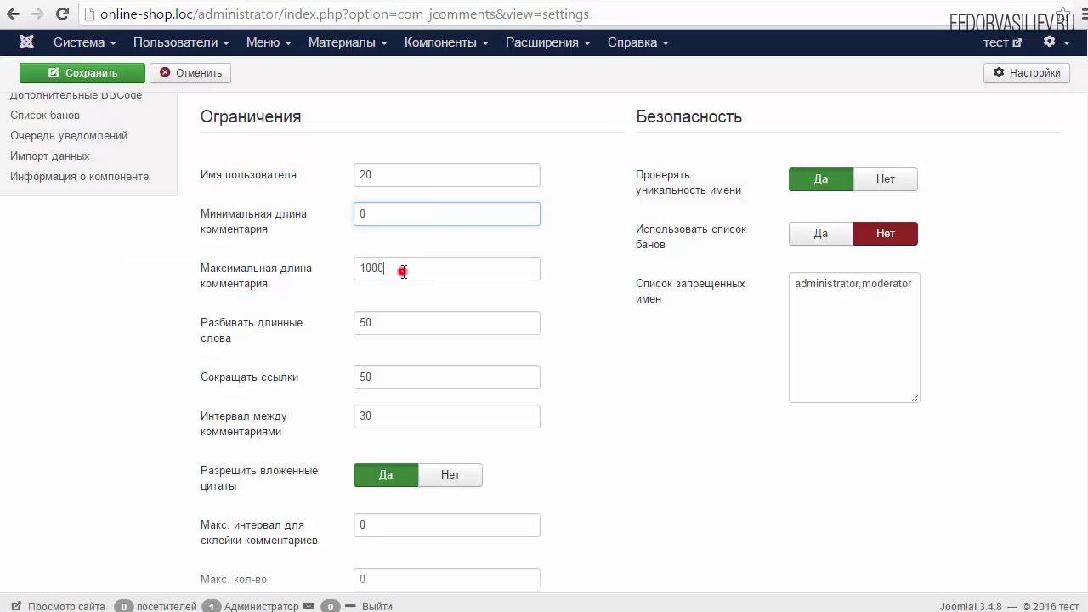
Check the remaining-character counter in the product page's comment form and return to the Максимальная длина комментария setting
click(224, 2)
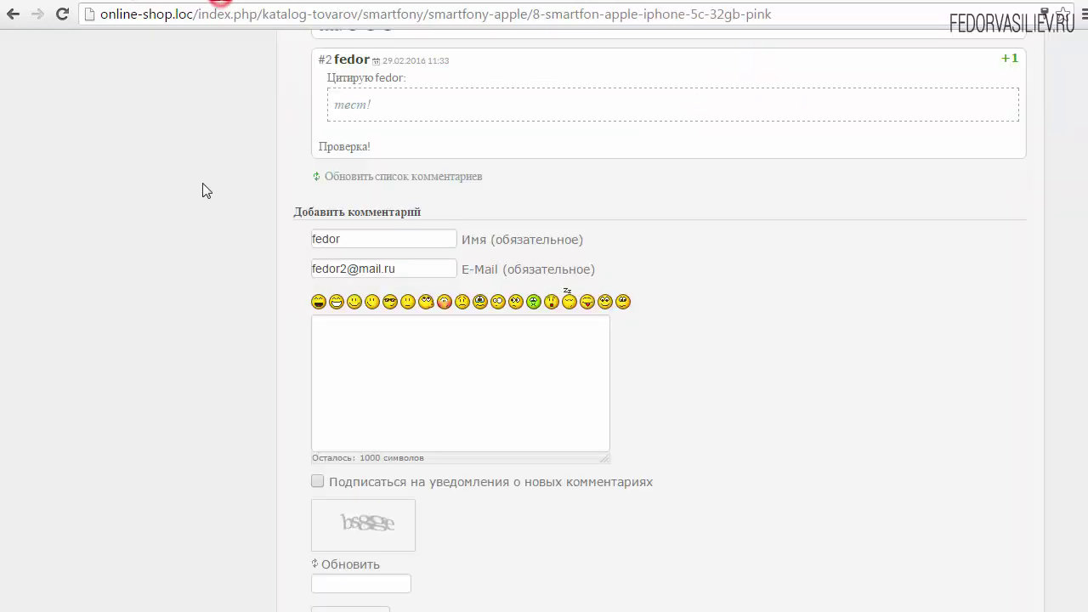
scroll(308, 369, down, 2)
drag(318, 287, 435, 288)
click(123, 3)
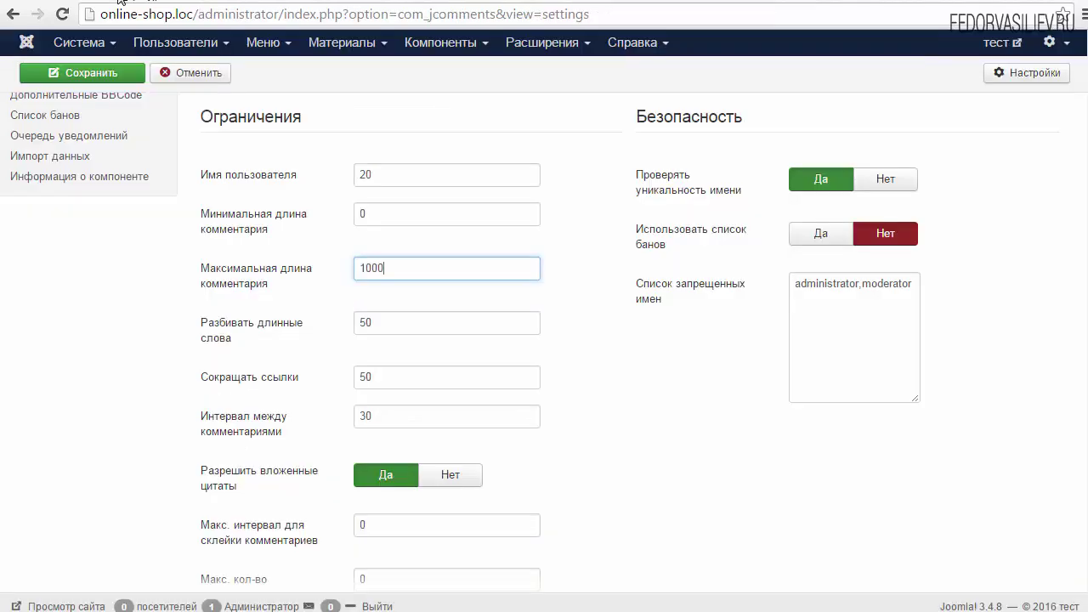
double_click(379, 267)
click(379, 268)
double_click(379, 268)
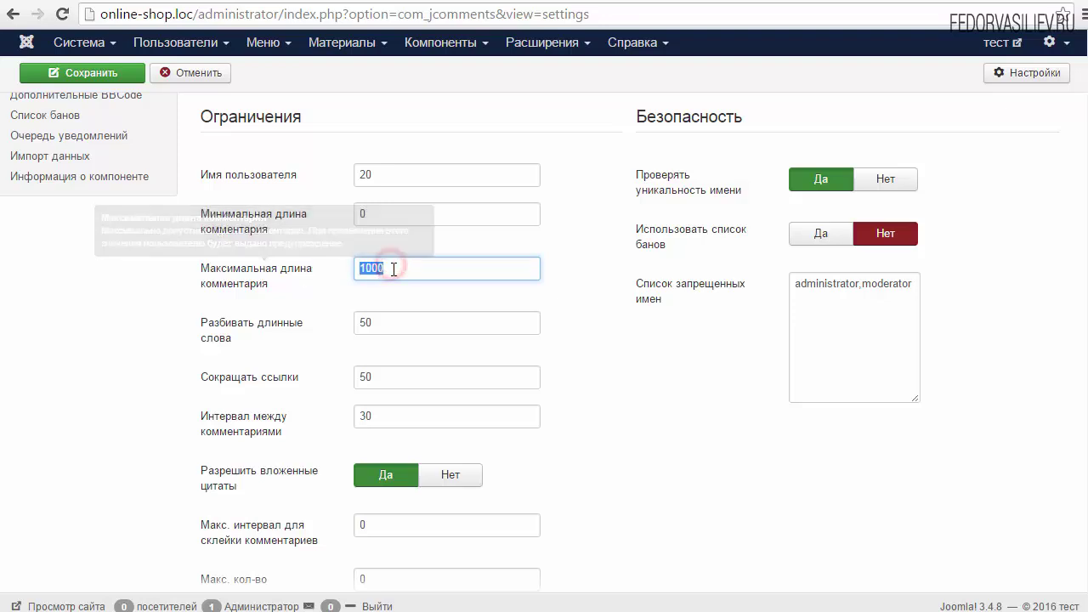
Read the descriptions of Разбивать длинные слова, Сокращать ссылки and Интервал между комментариями
scroll(255, 289, down, 1)
mouse_move(247, 289)
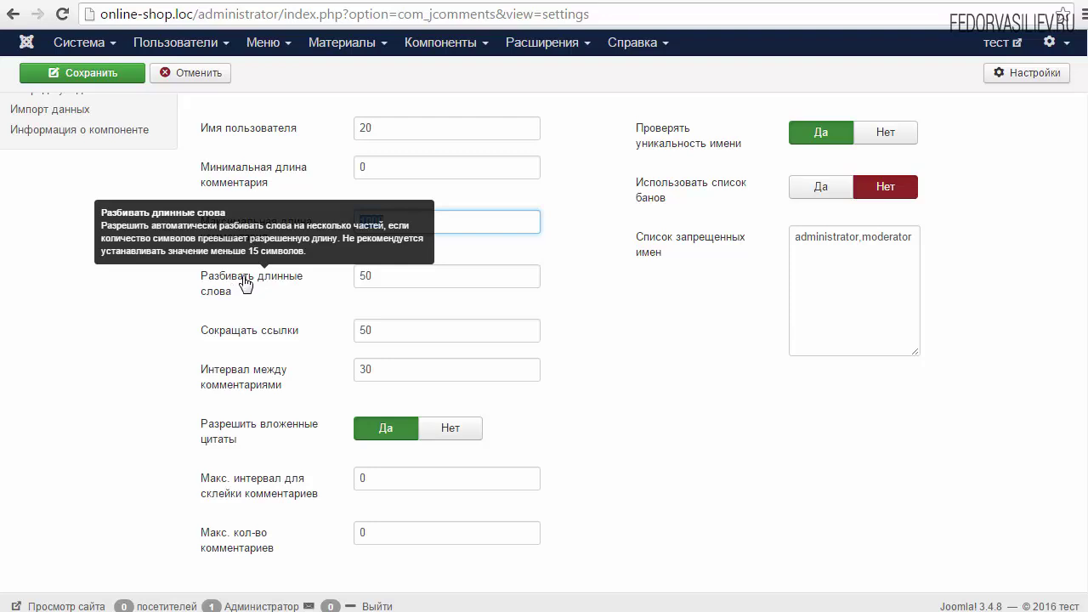
mouse_move(233, 338)
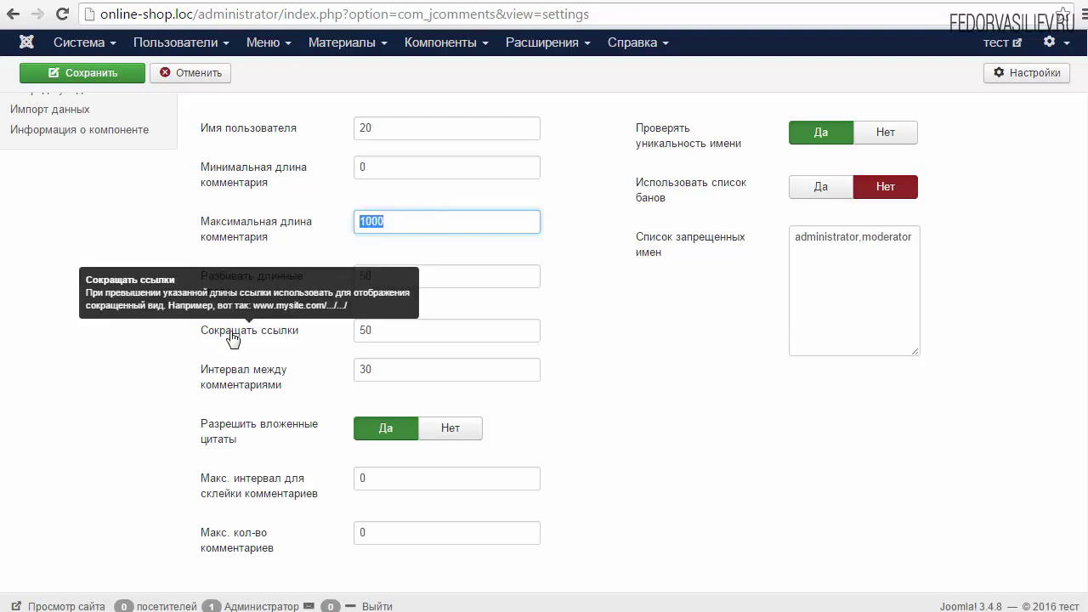
click(389, 329)
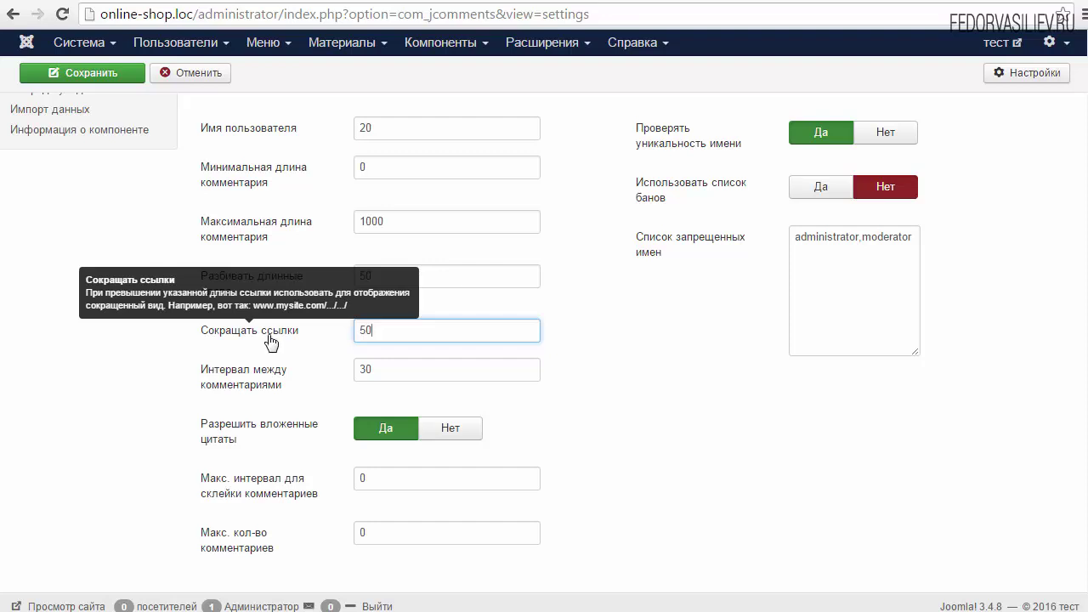
click(247, 386)
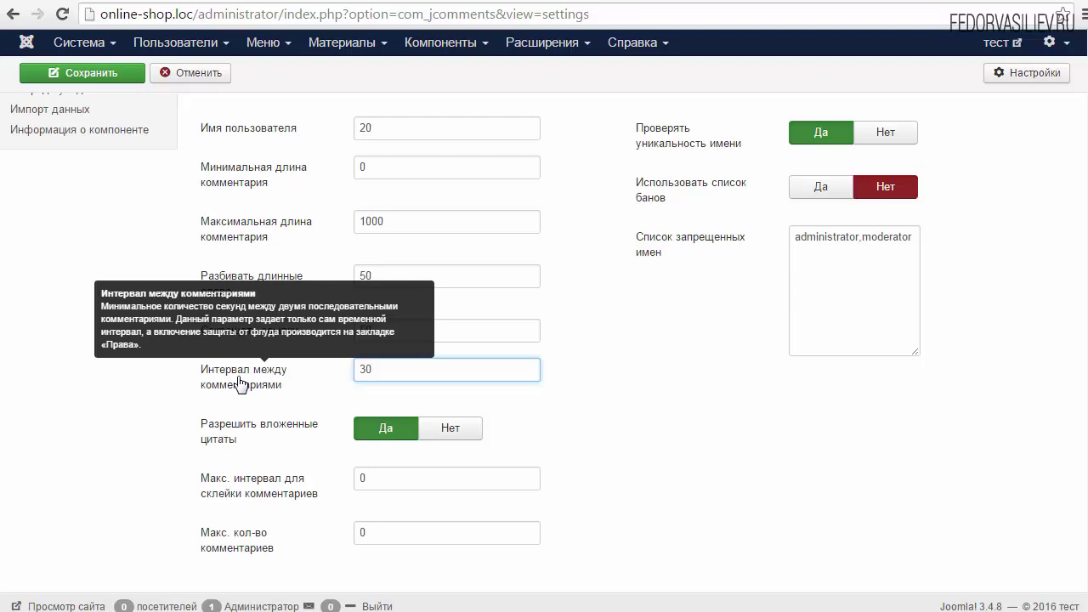
click(377, 369)
click(340, 380)
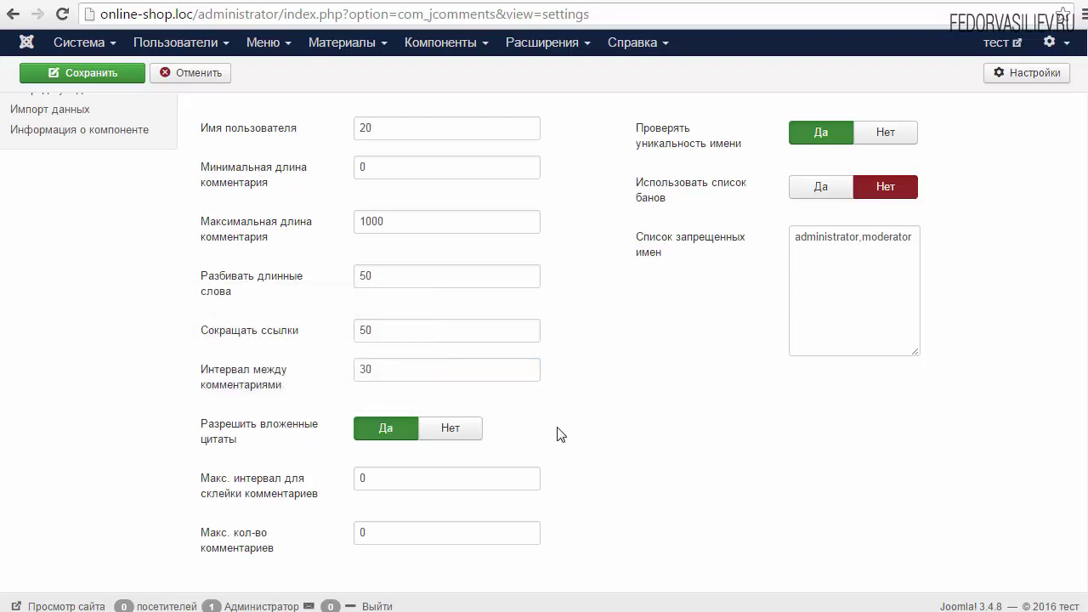
Set Макс. интервал для склейки комментариев to 10, check Макс. кол-во комментариев, and save the settings
mouse_move(259, 490)
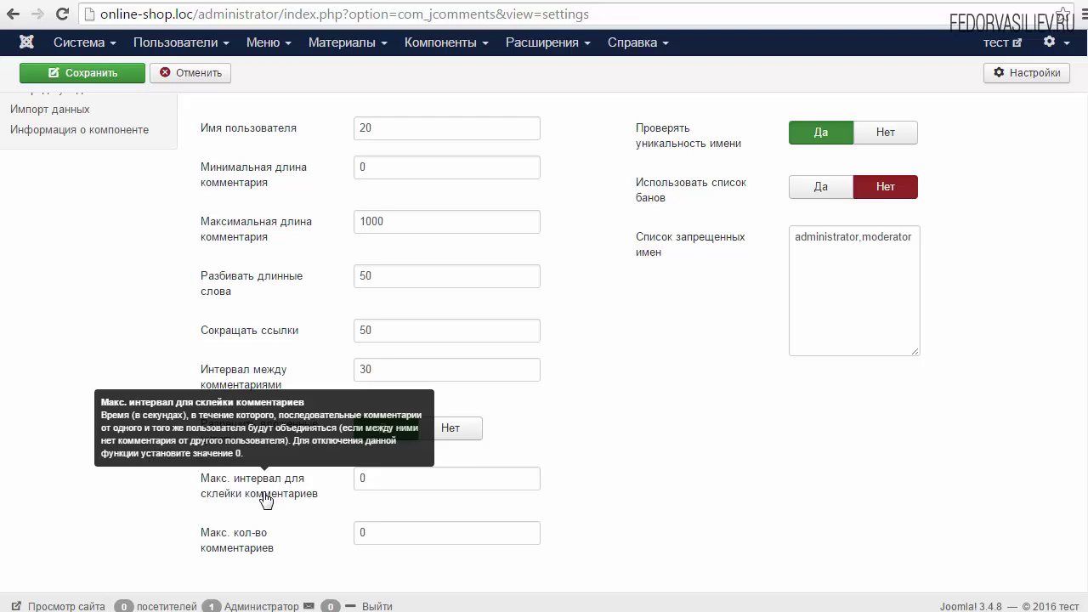
click(357, 477)
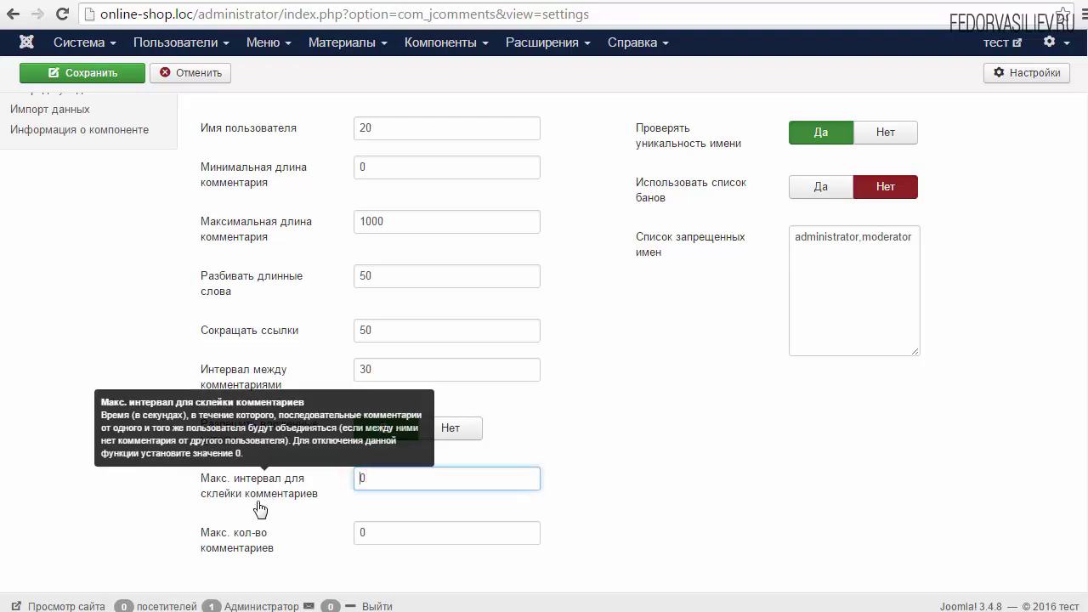
text(1)
drag(383, 481, 326, 483)
mouse_move(242, 551)
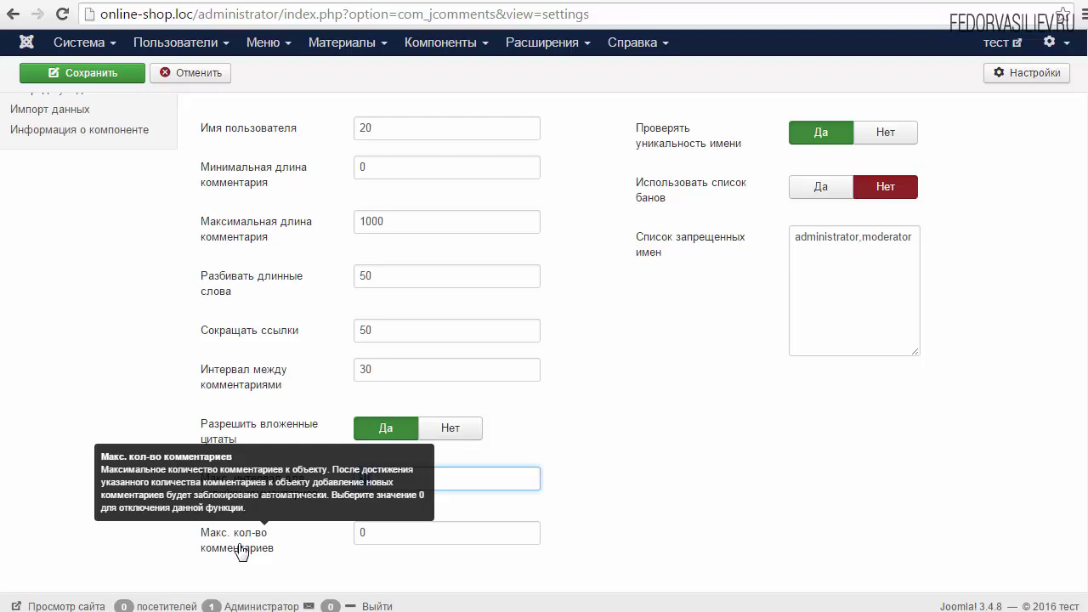
click(420, 530)
double_click(365, 532)
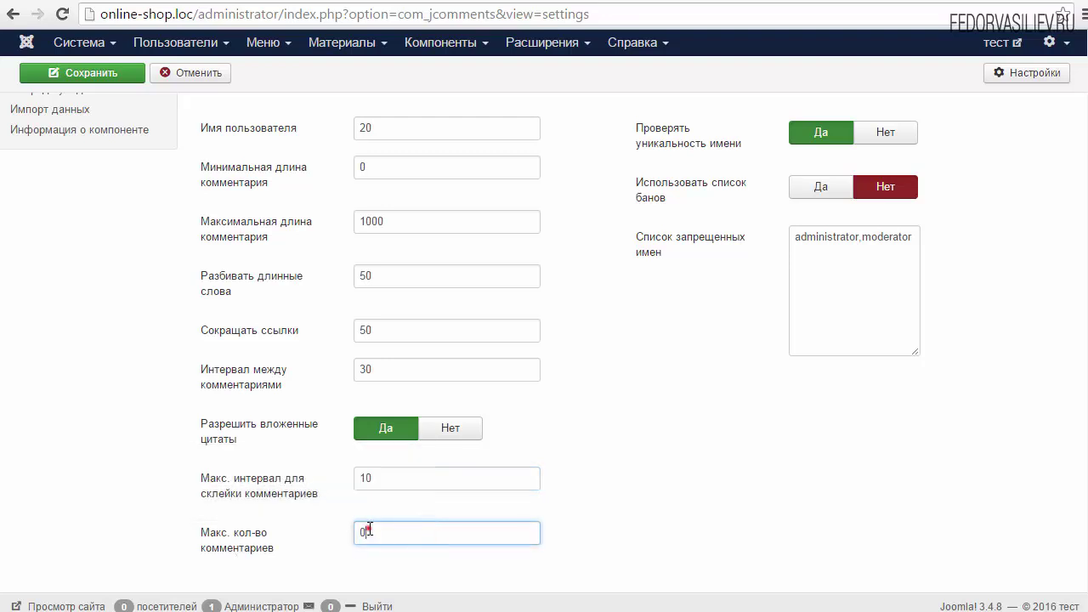
click(405, 531)
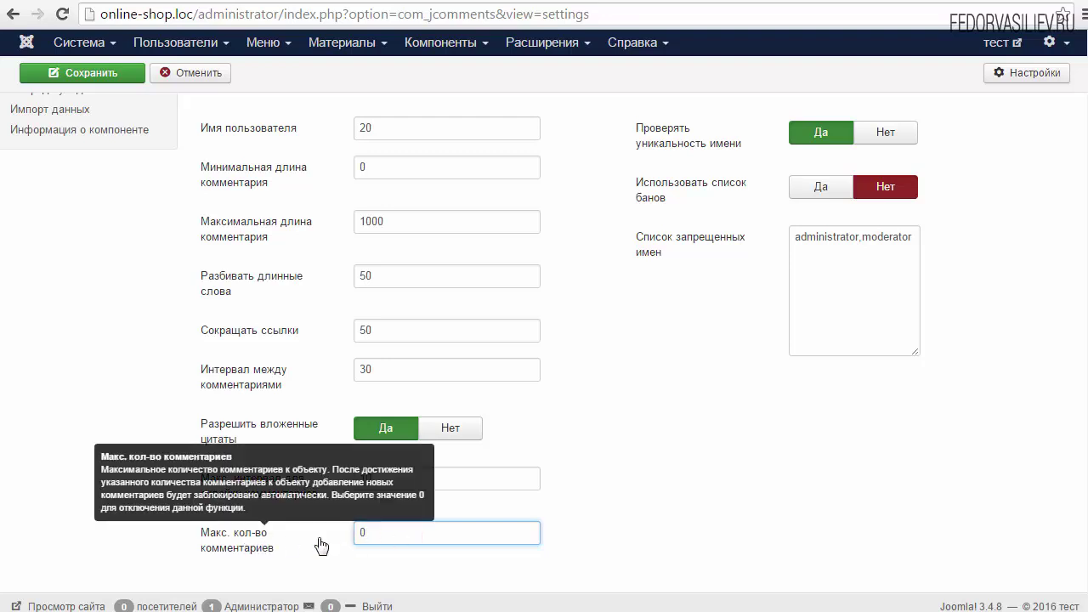
key(Return)
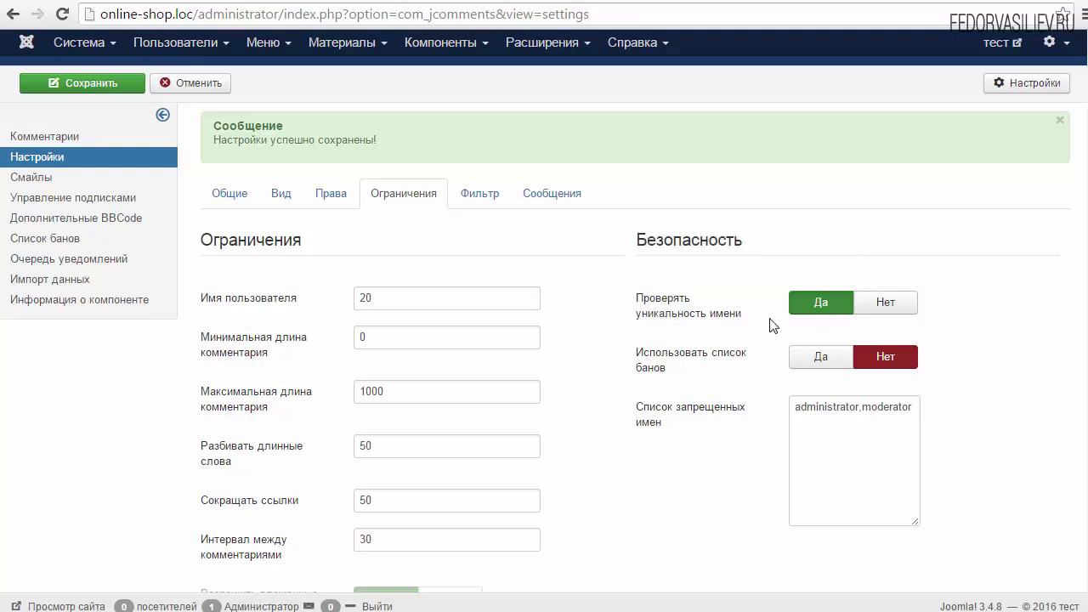
Enable Использовать список банов and widen the Список запрещенных имен text box
click(707, 367)
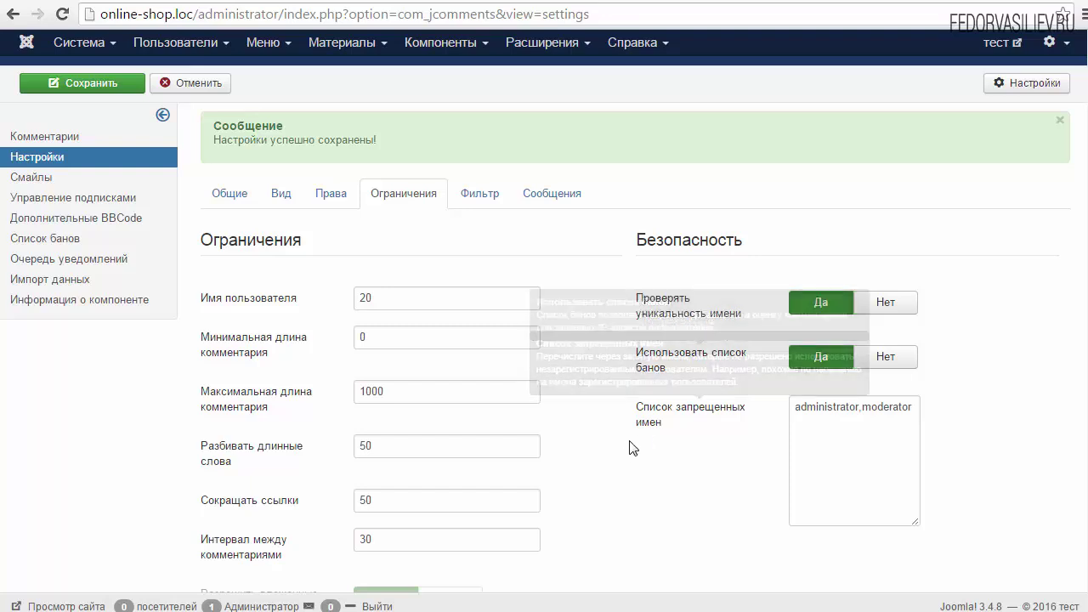
mouse_move(655, 421)
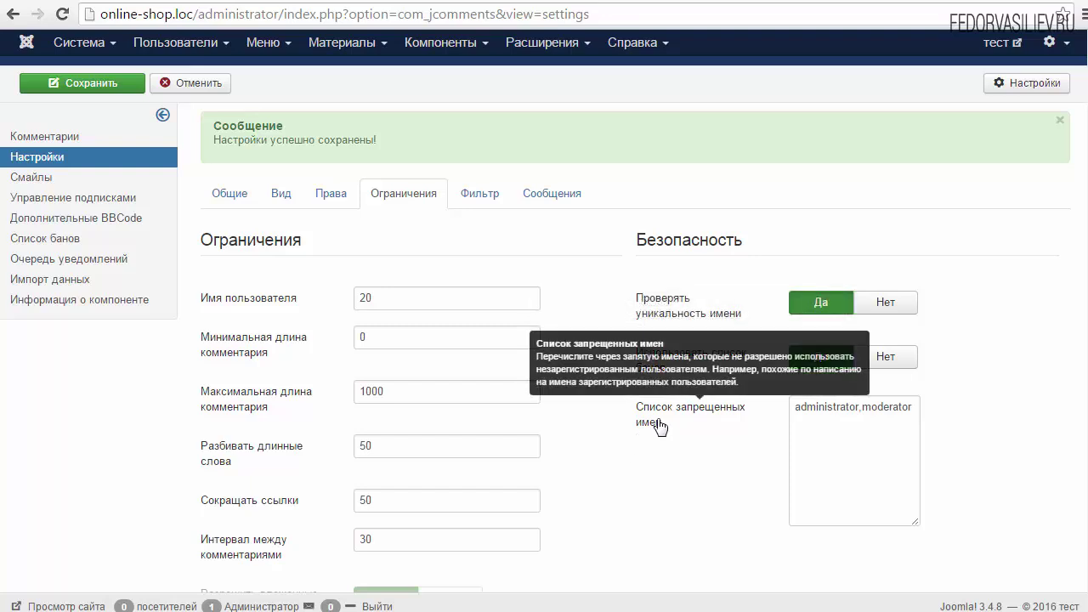
click(859, 412)
drag(916, 521, 1044, 521)
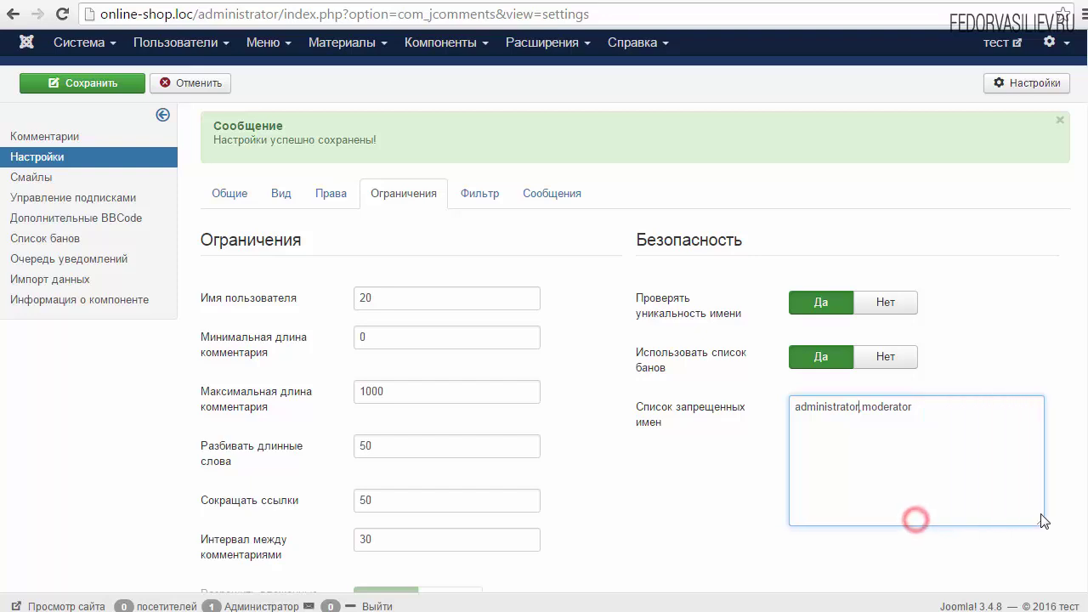
click(930, 403)
Read the description of Список запрещенных имен and examine its administrator and moderator entries
mouse_move(656, 423)
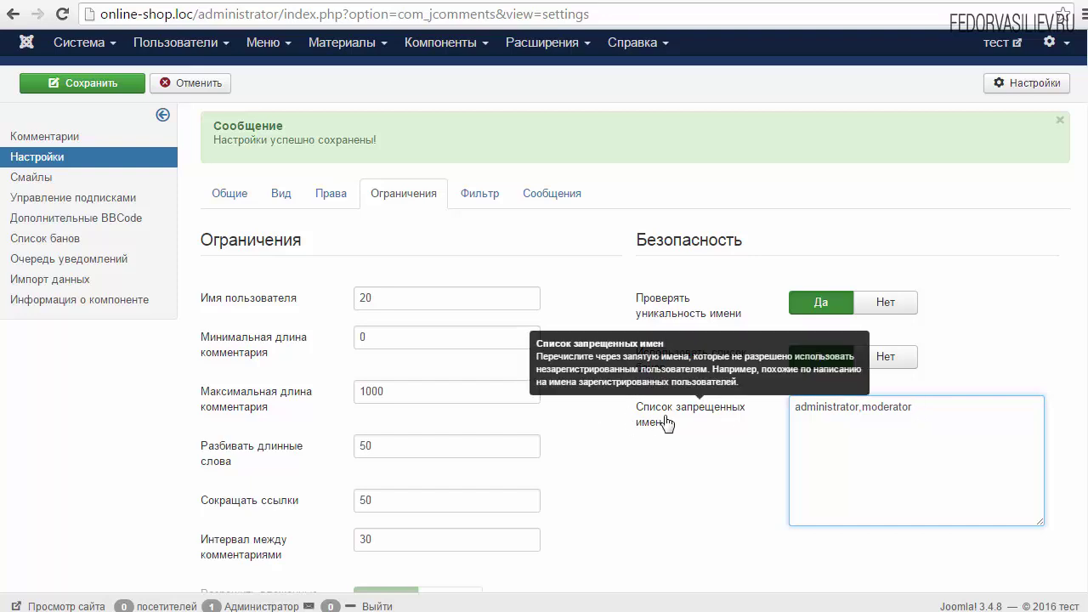
double_click(825, 407)
click(828, 402)
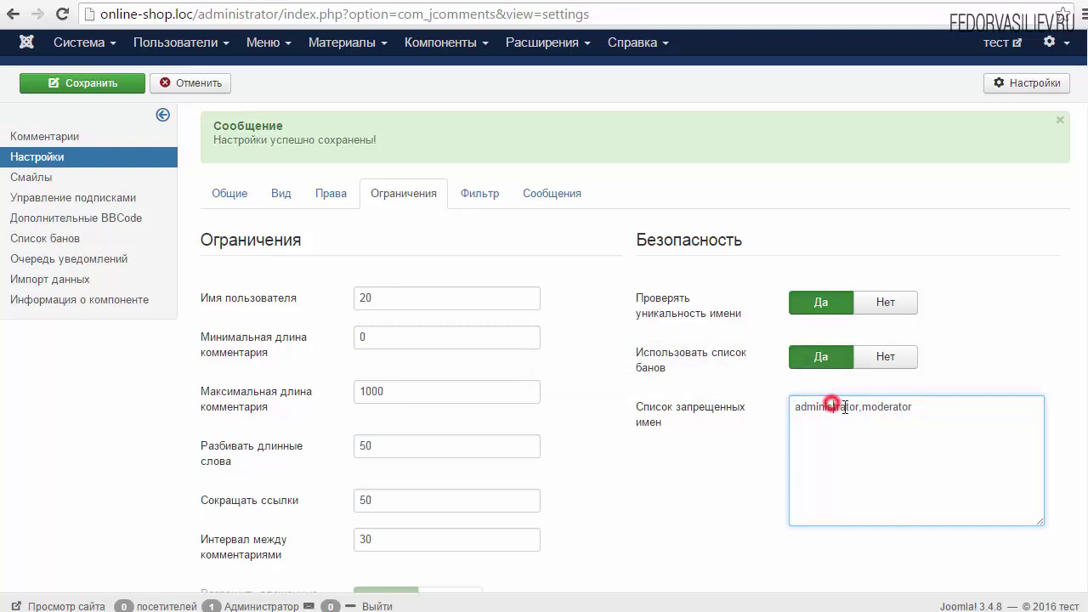
drag(921, 405, 861, 407)
click(928, 407)
click(153, 153)
Open the Фильтр settings and look through the user groups available for Фильтр нецензурных слов
click(478, 158)
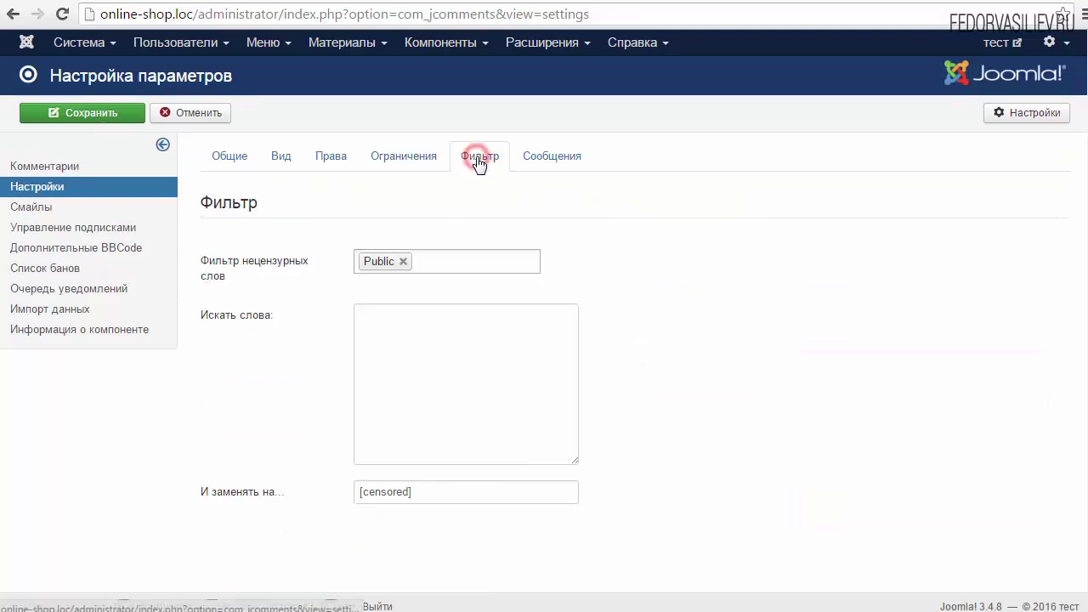
click(276, 278)
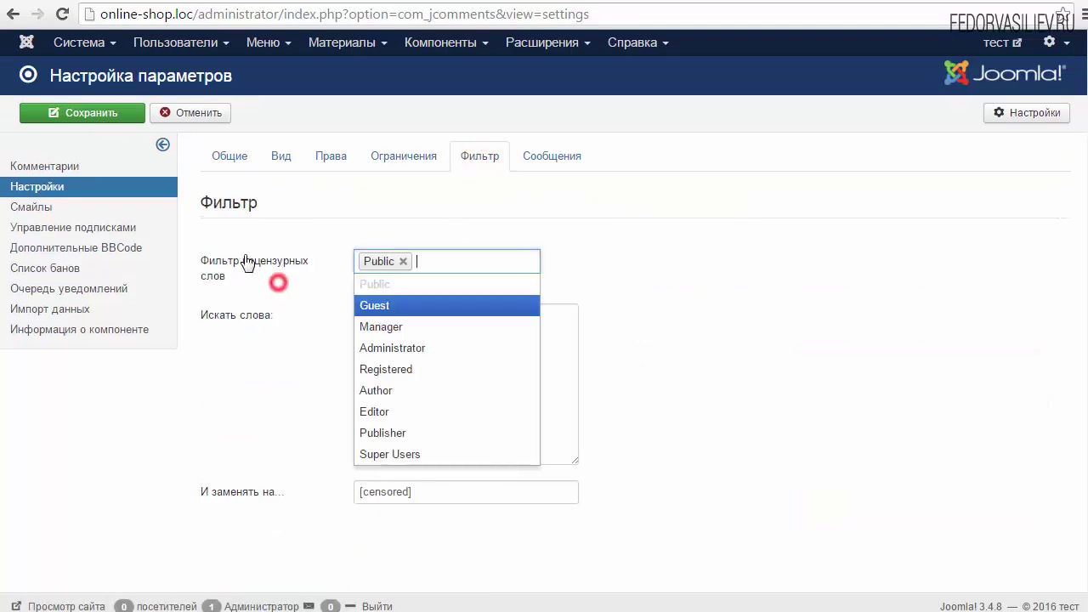
click(464, 259)
click(615, 278)
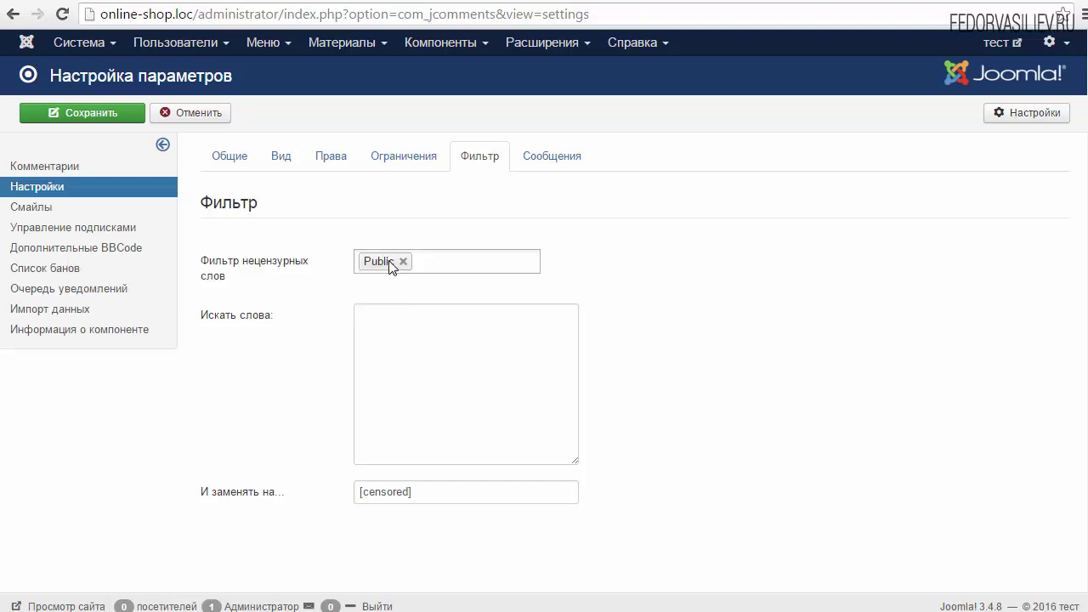
click(459, 264)
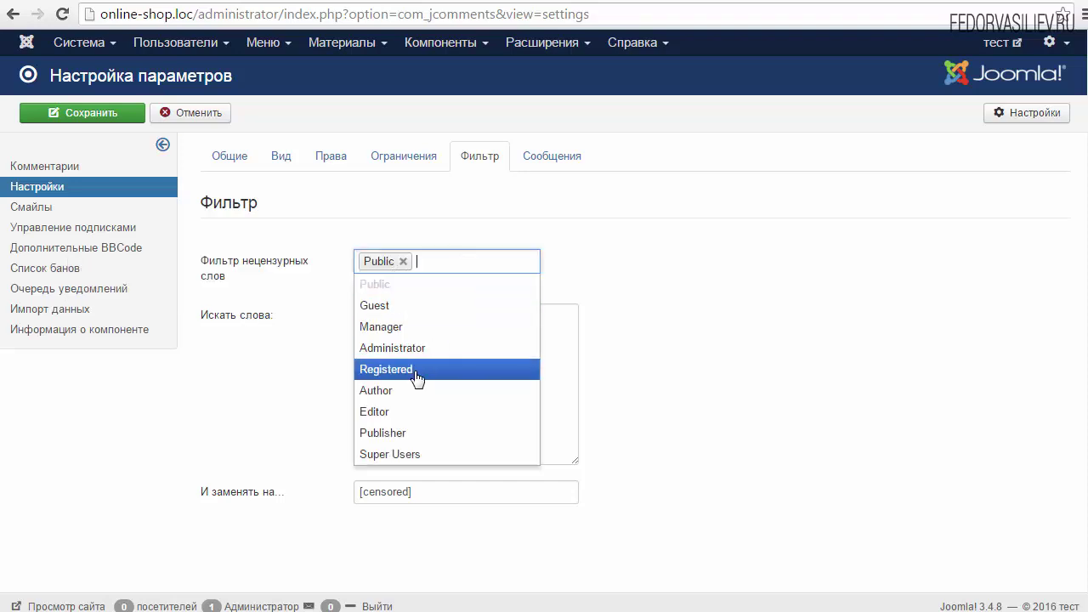
click(706, 298)
Read the description of Искать слова and inspect the replacement text in И заменять на…
mouse_move(221, 326)
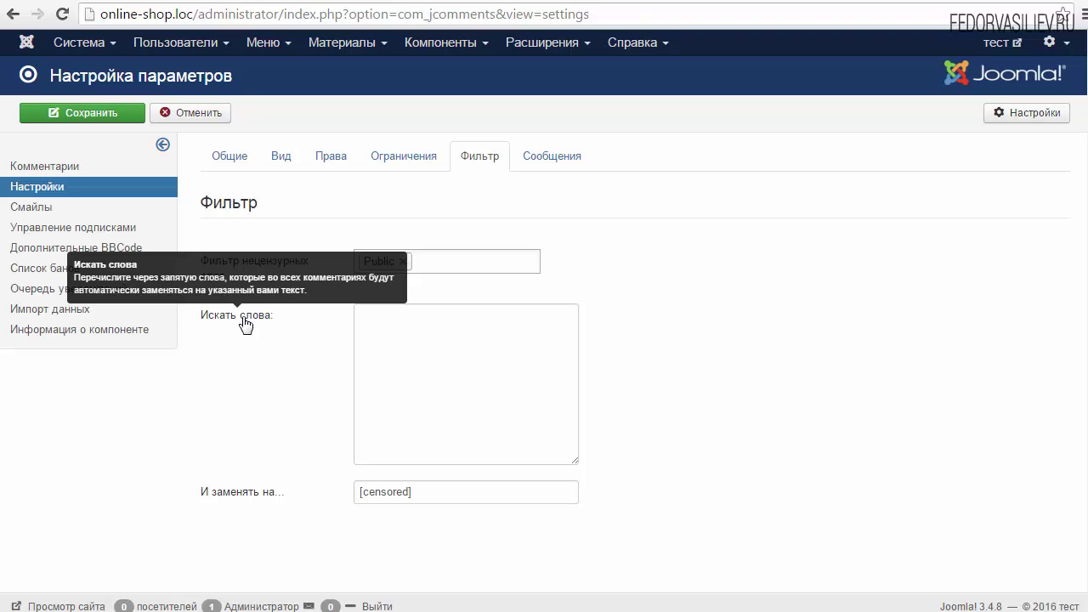
click(405, 328)
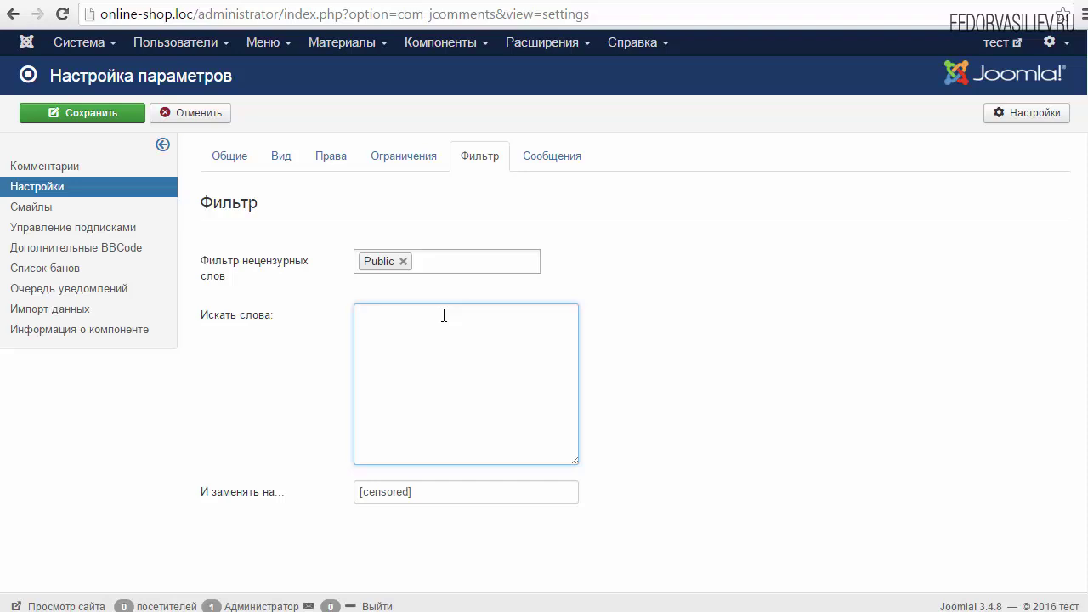
mouse_move(266, 325)
click(389, 316)
double_click(424, 493)
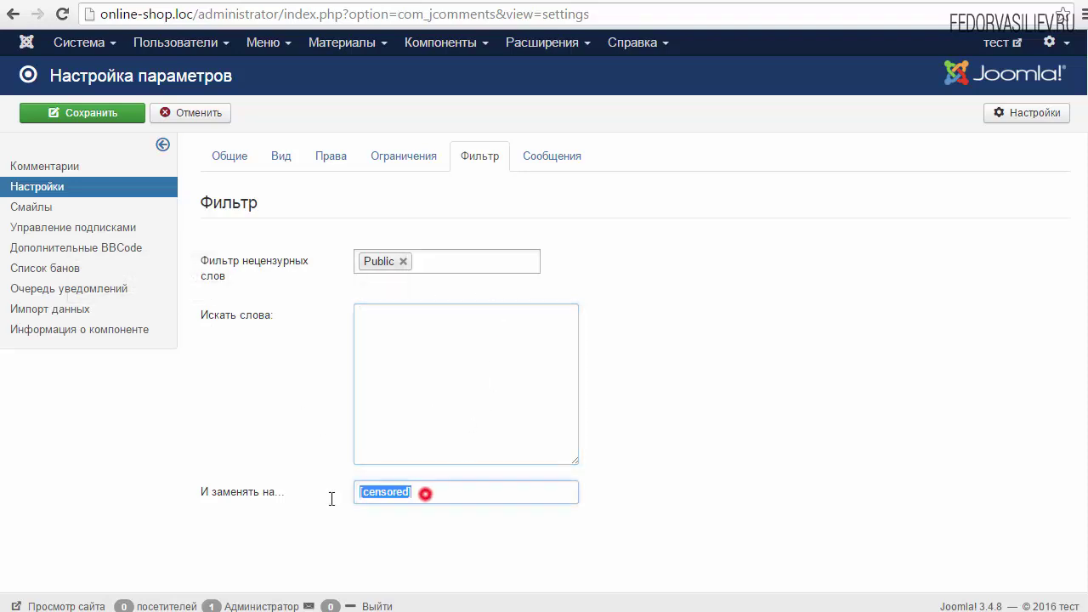
click(417, 493)
double_click(427, 493)
drag(388, 492, 358, 500)
click(397, 493)
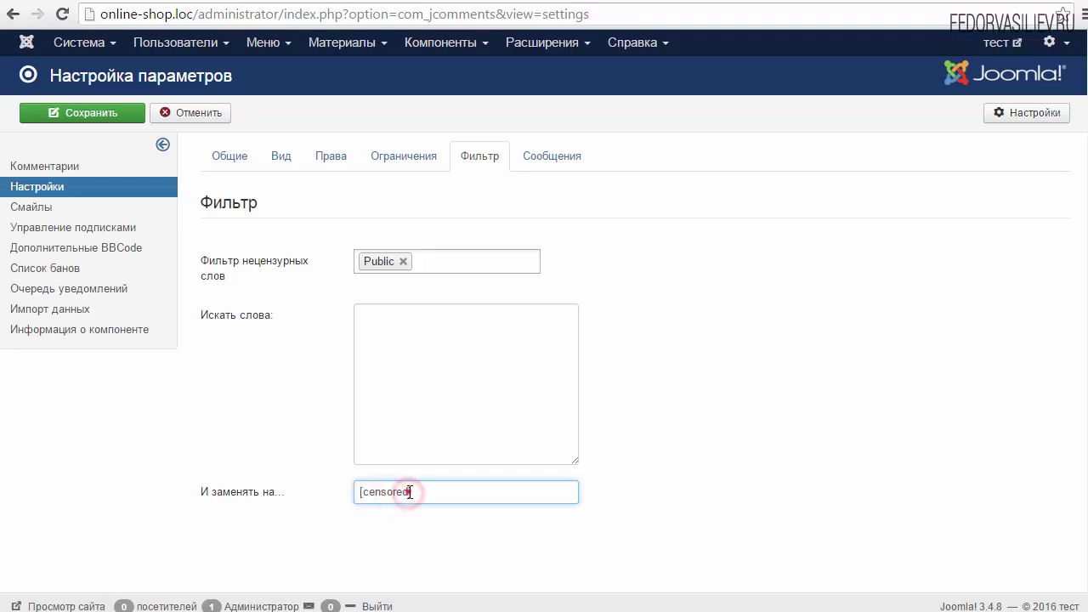
double_click(408, 493)
click(429, 491)
double_click(427, 491)
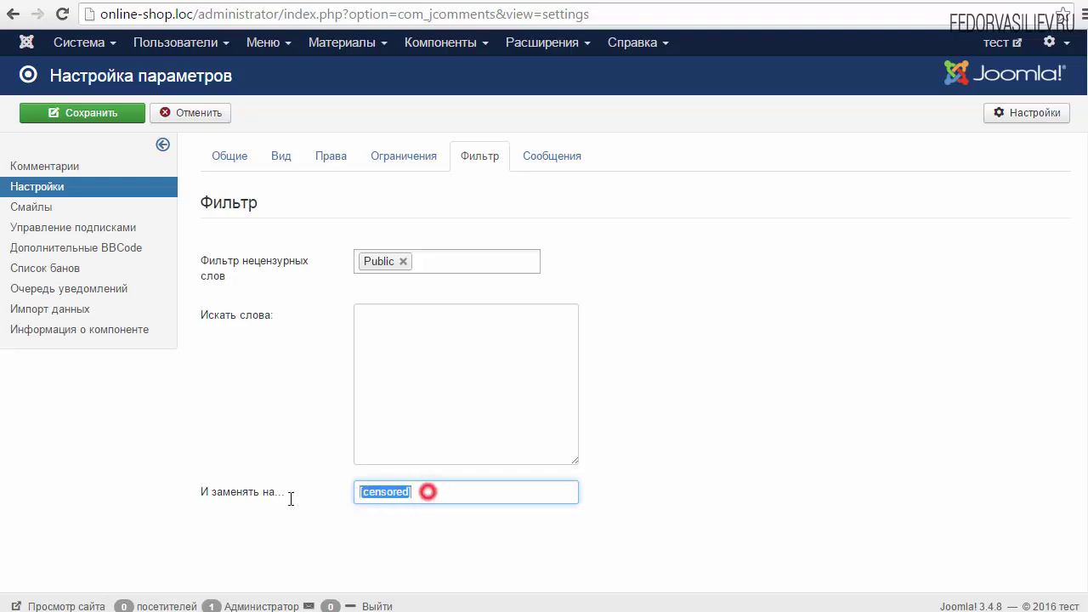
click(448, 484)
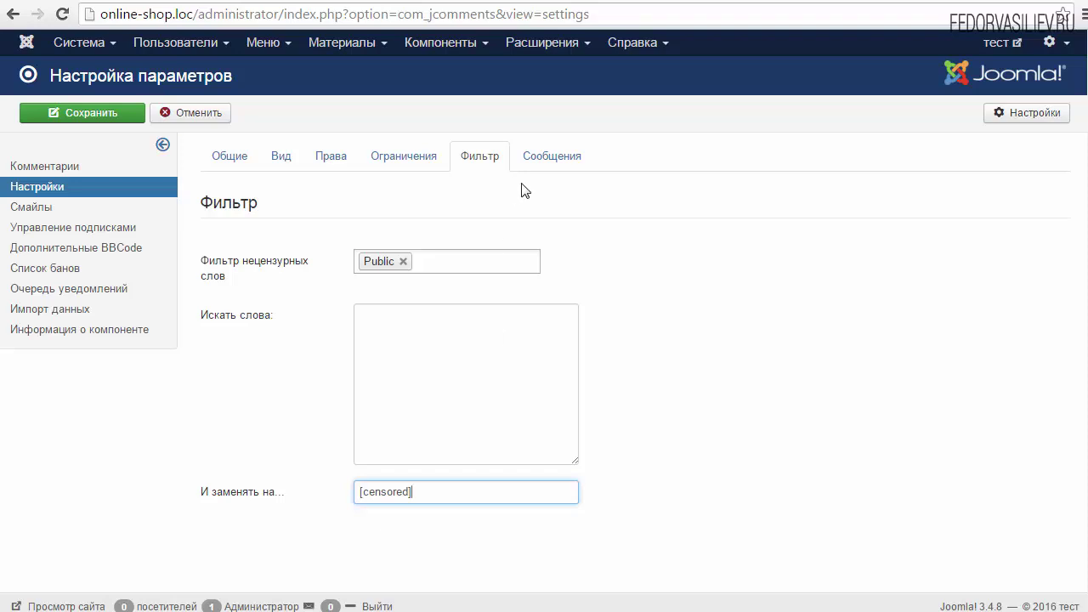
Open the Сообщения settings and read the description of Правила добавления комментариев
click(557, 174)
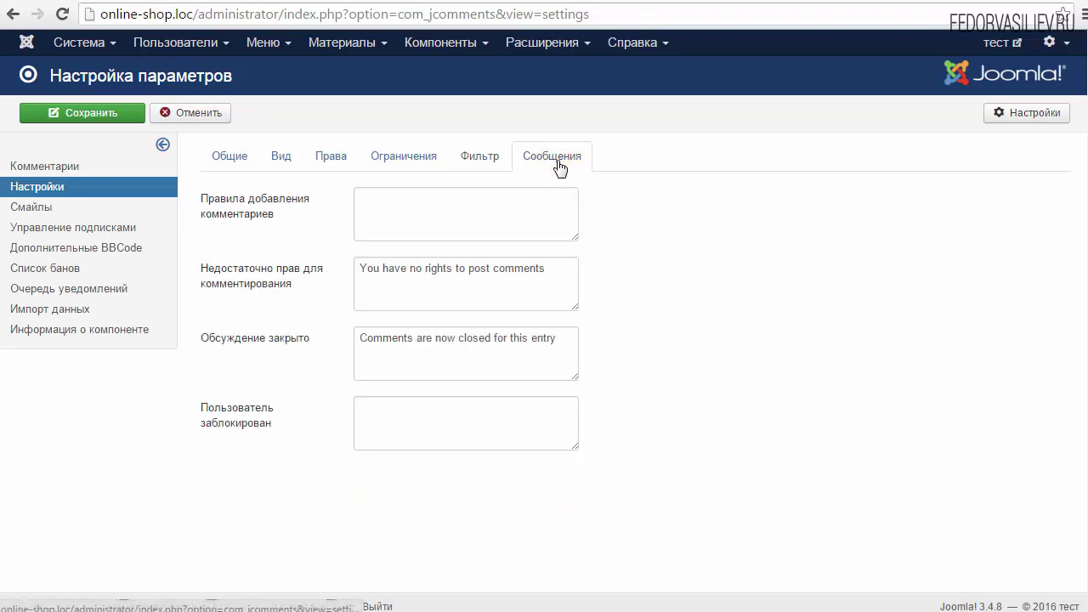
click(405, 215)
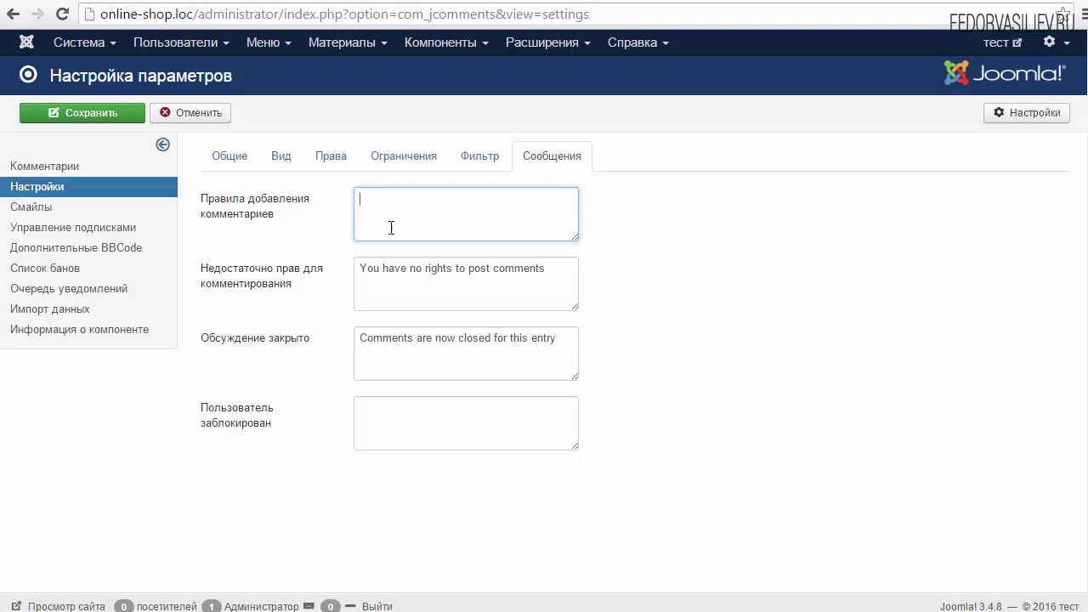
mouse_move(299, 213)
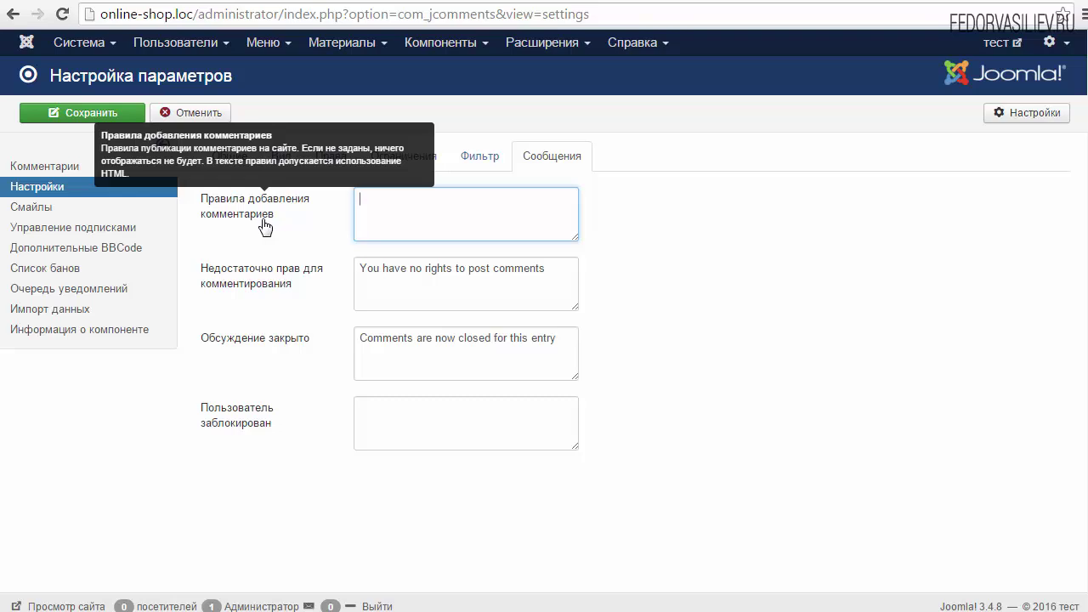
Open the JOOMLAKASSA content item Правила магазина for editing
click(381, 212)
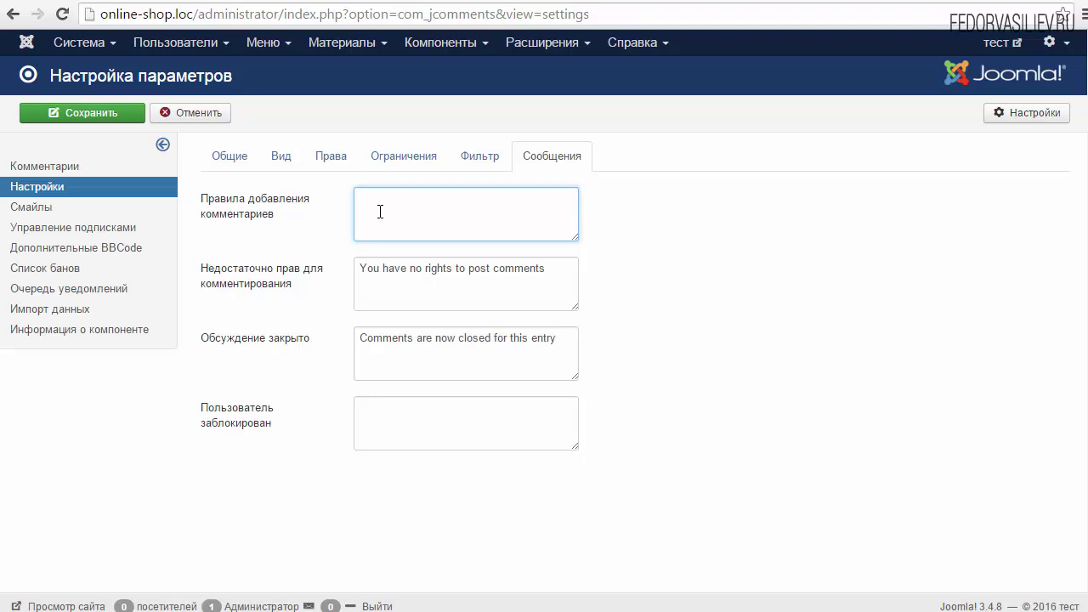
click(328, 41)
mouse_move(348, 74)
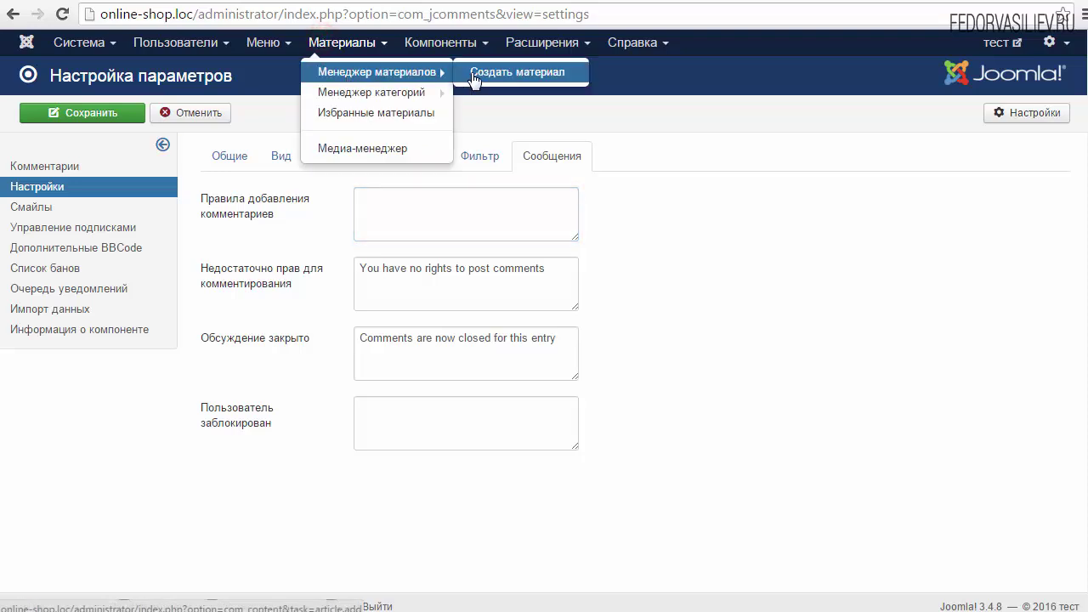
click(475, 73)
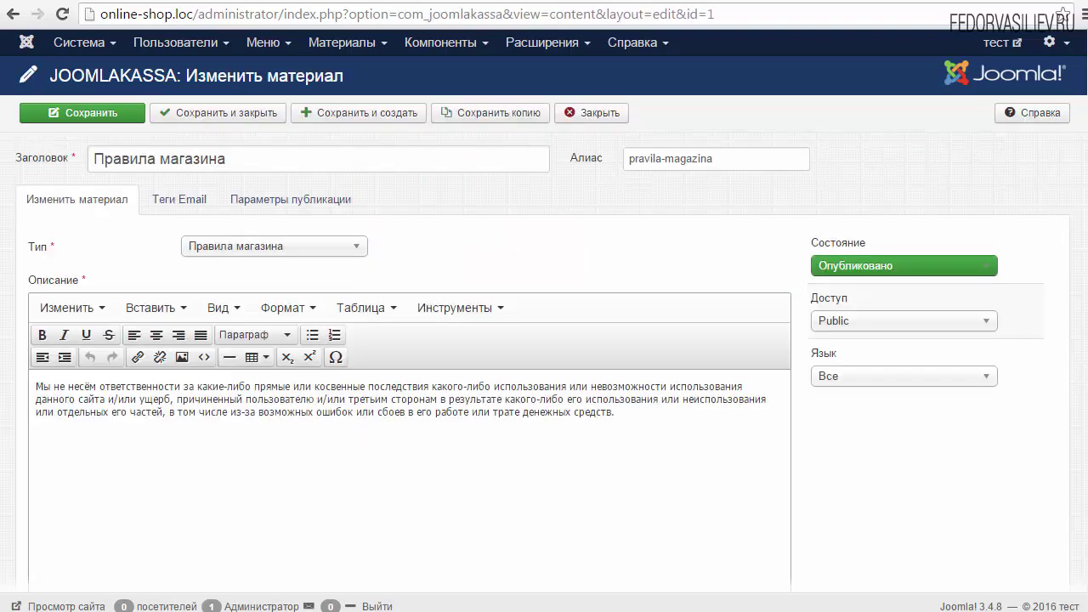
Examine the rules text and the editor tools in Описание of Правила магазина, and close the item
scroll(883, 396, down, 3)
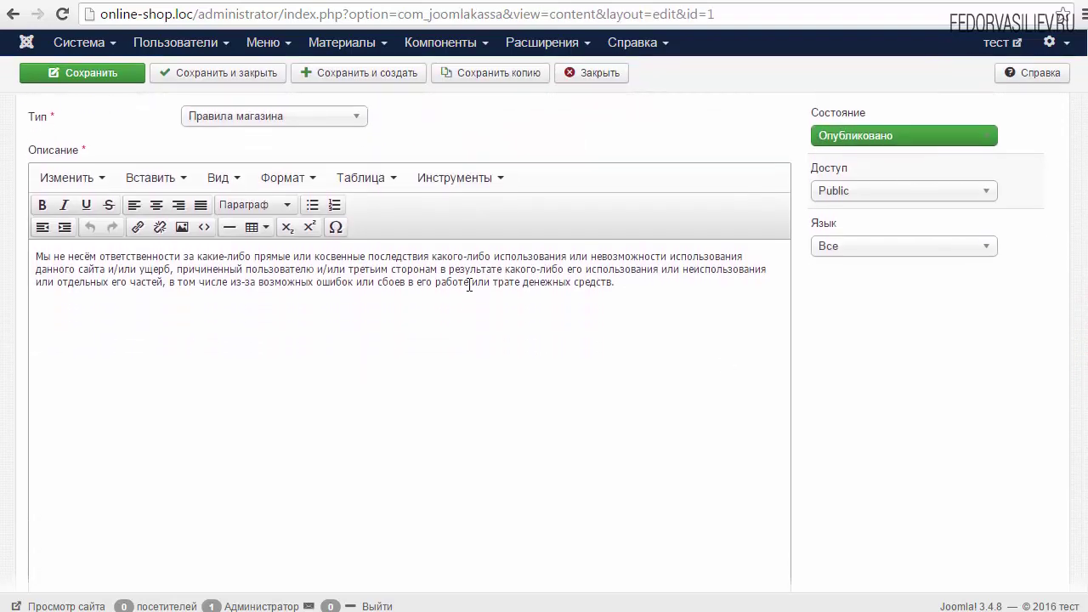
scroll(253, 268, up, 3)
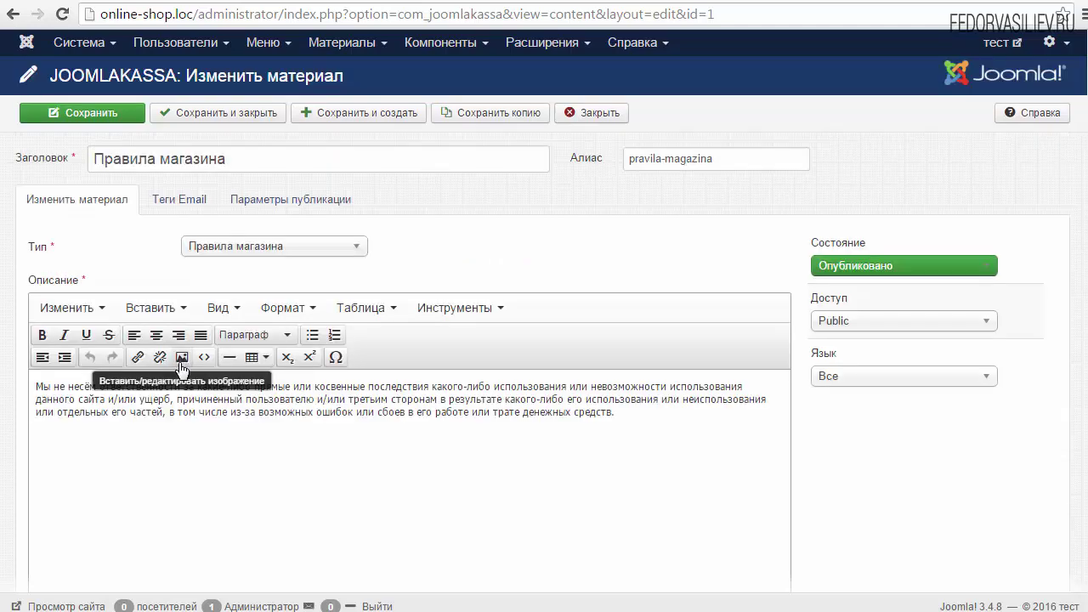
shift+click(635, 411)
shift+click(36, 385)
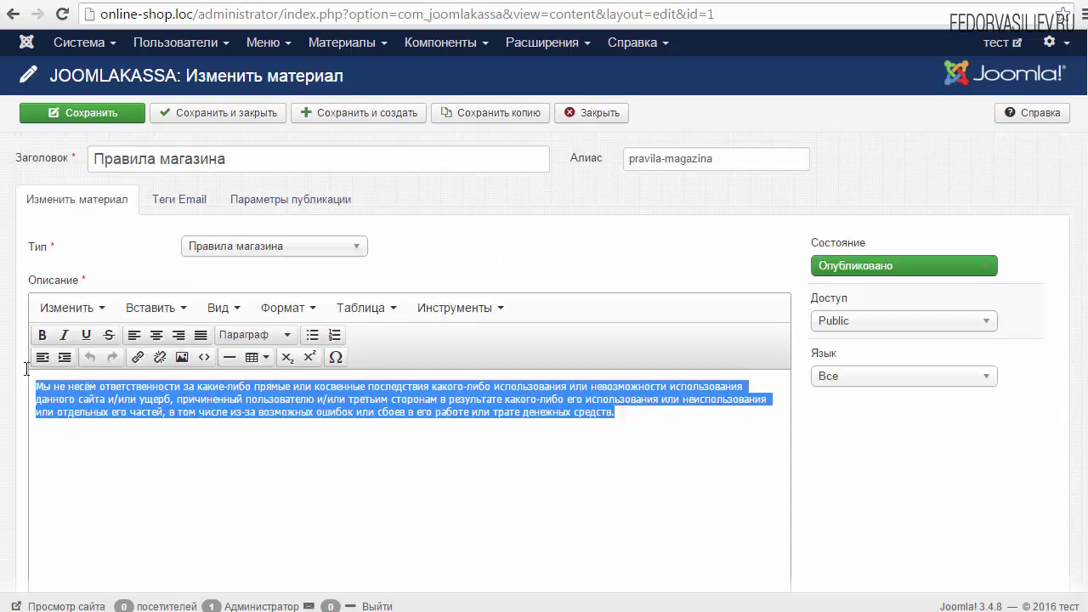
click(107, 392)
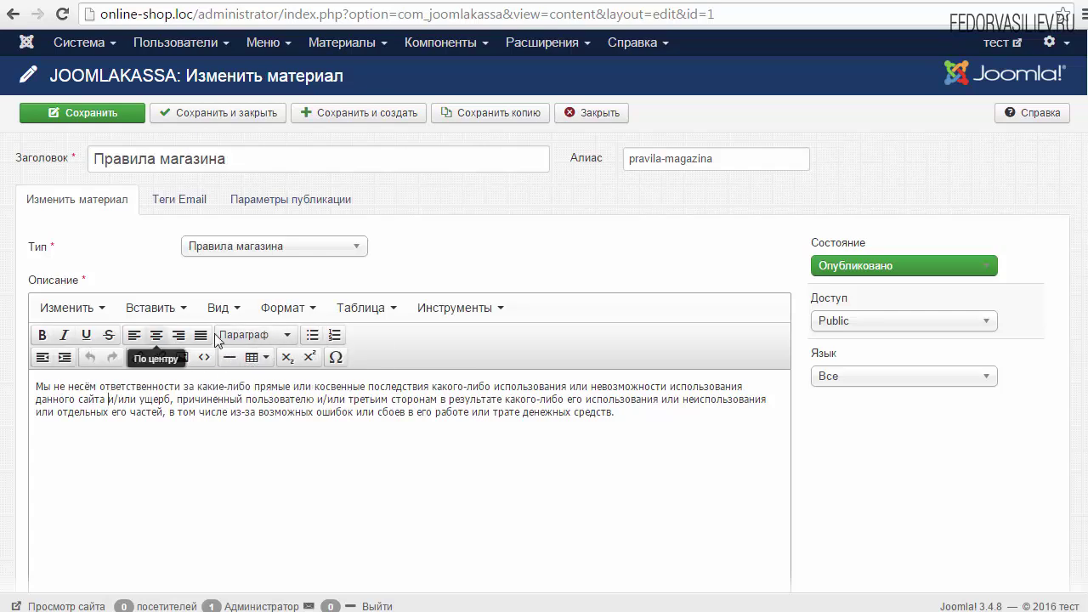
click(582, 112)
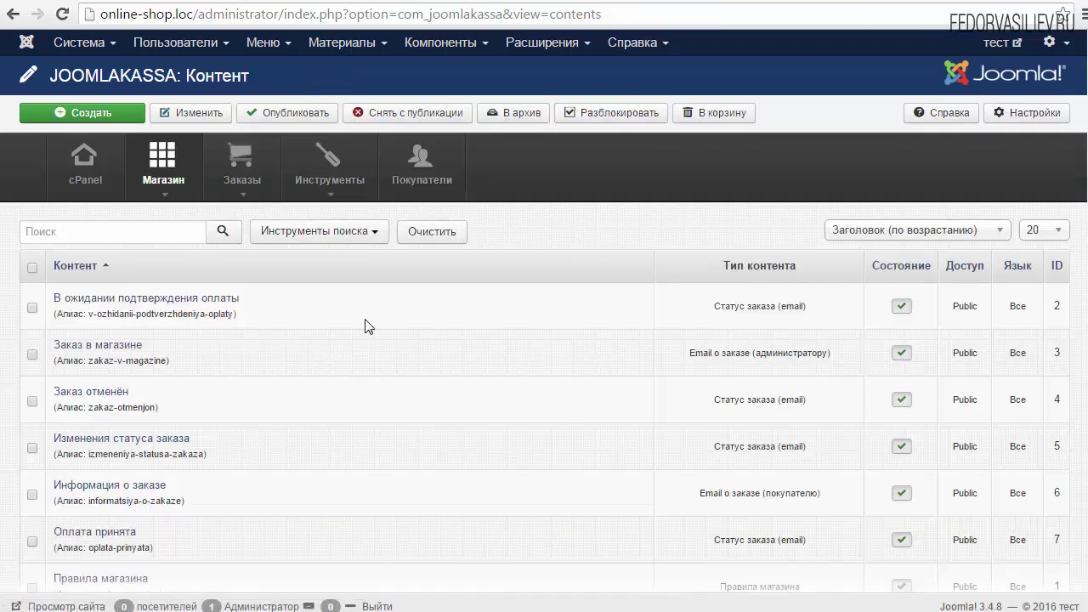
Set Режим редактора of the Редактор - TinyMCE plugin to Расширенный, and save and close it
click(553, 43)
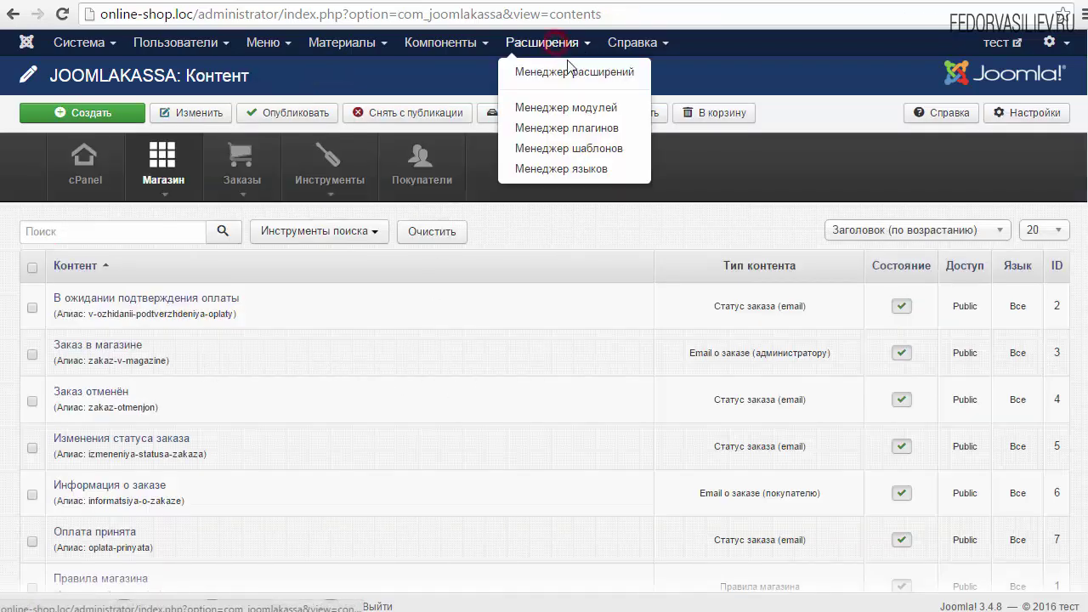
click(569, 140)
scroll(541, 258, down, 3)
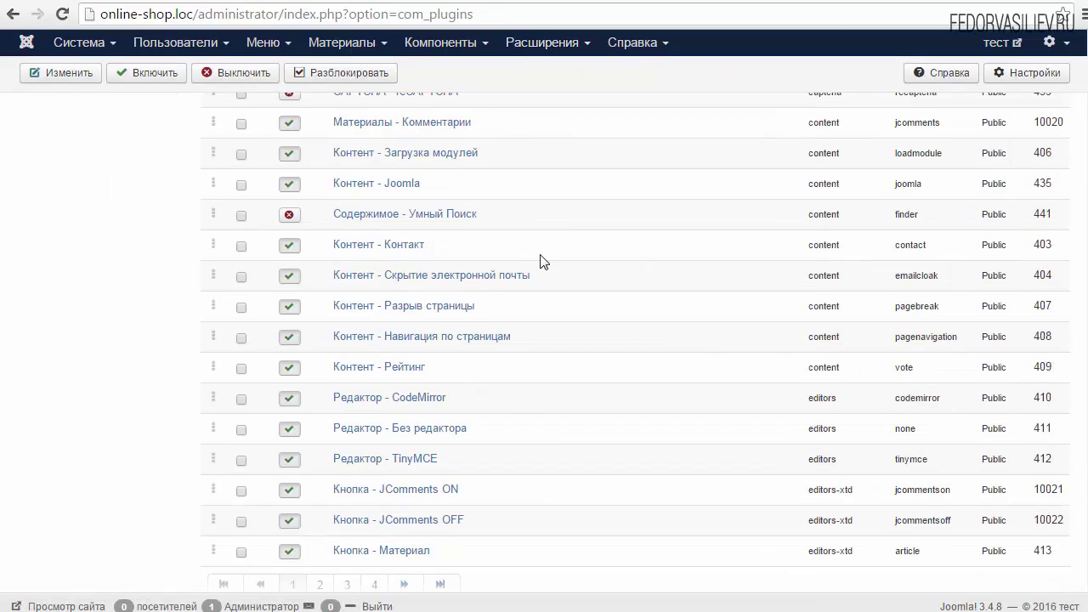
click(408, 459)
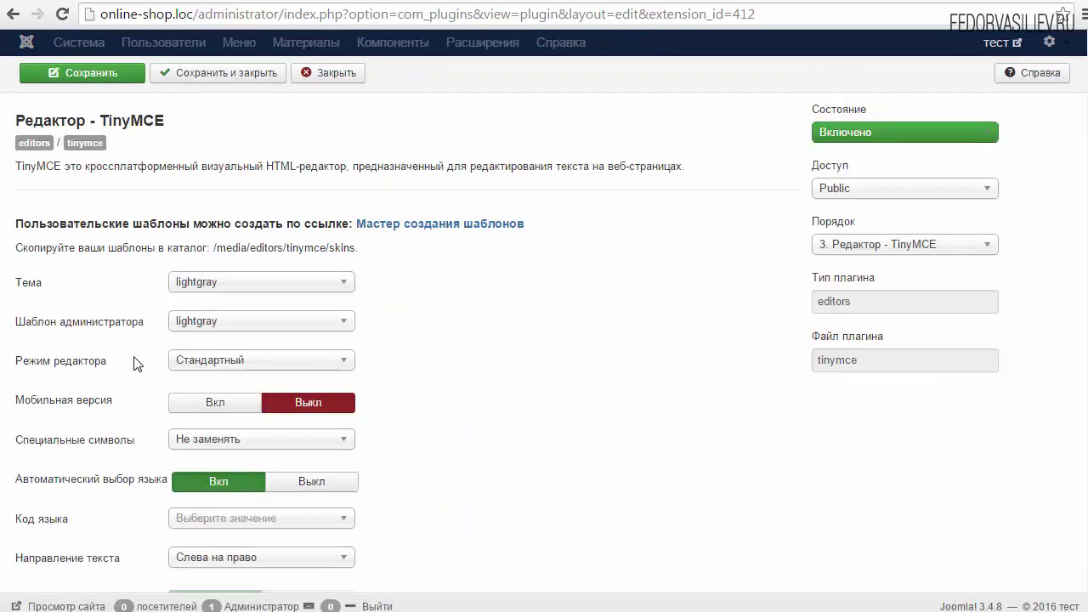
click(212, 361)
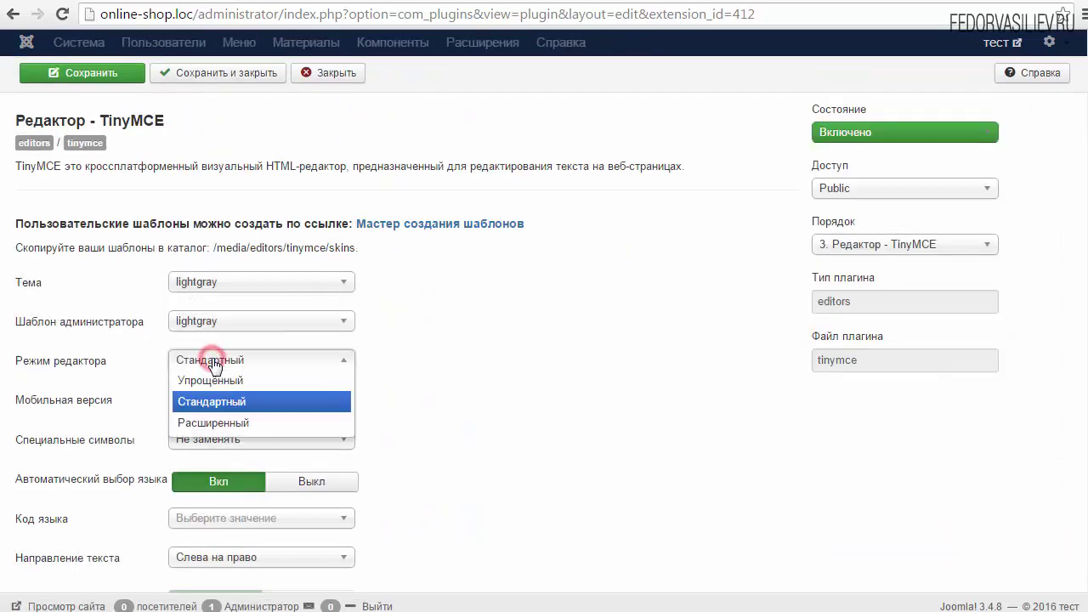
click(214, 422)
click(190, 73)
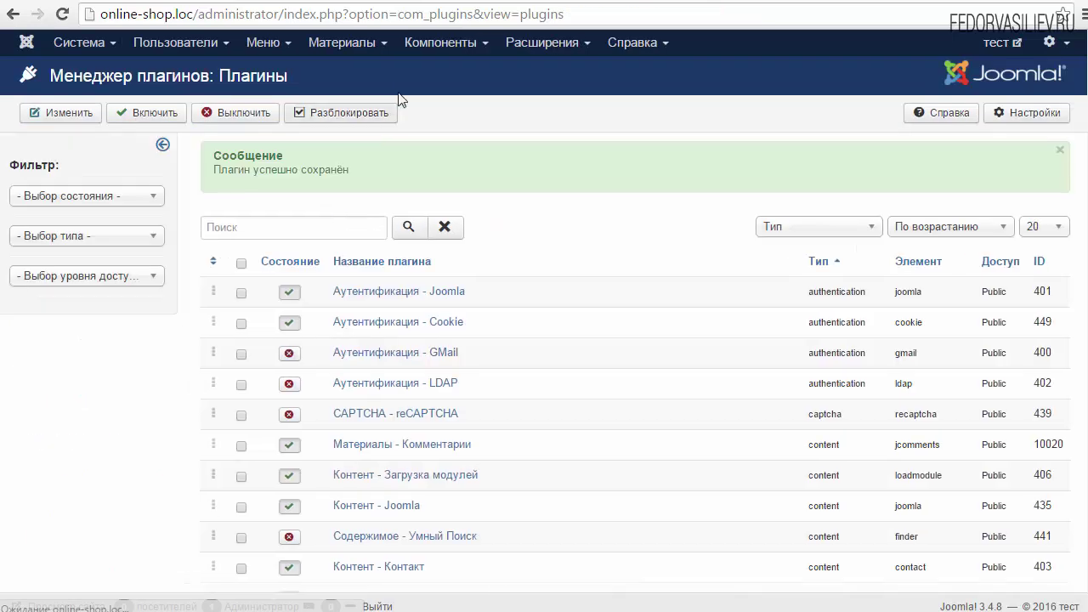
Reopen the Правила магазина item from the JOOMLAKASSA content list for editing
click(439, 43)
mouse_move(475, 100)
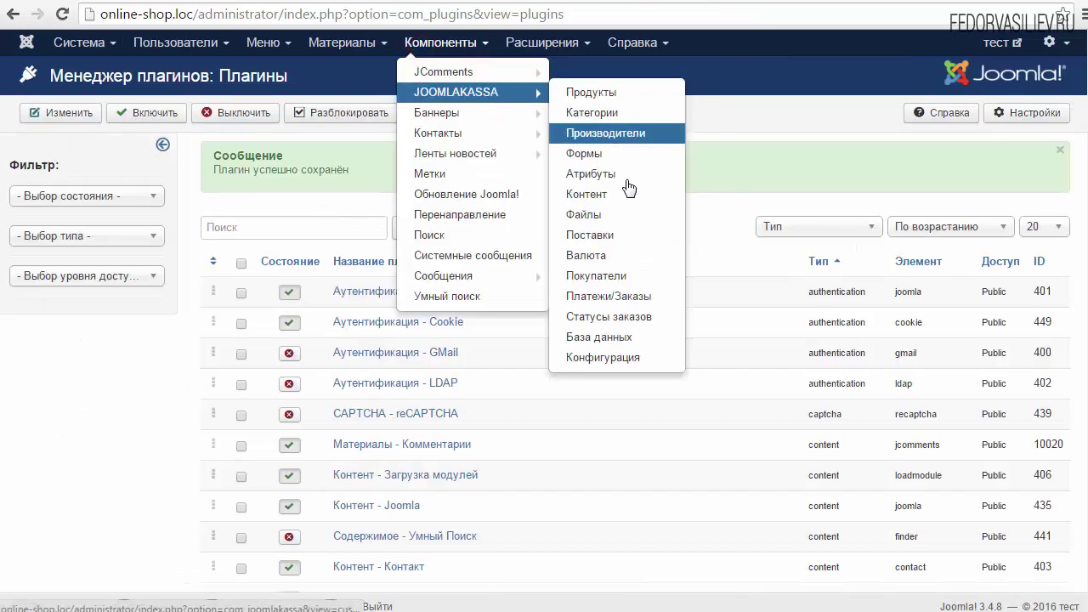
click(604, 193)
scroll(299, 232, down, 3)
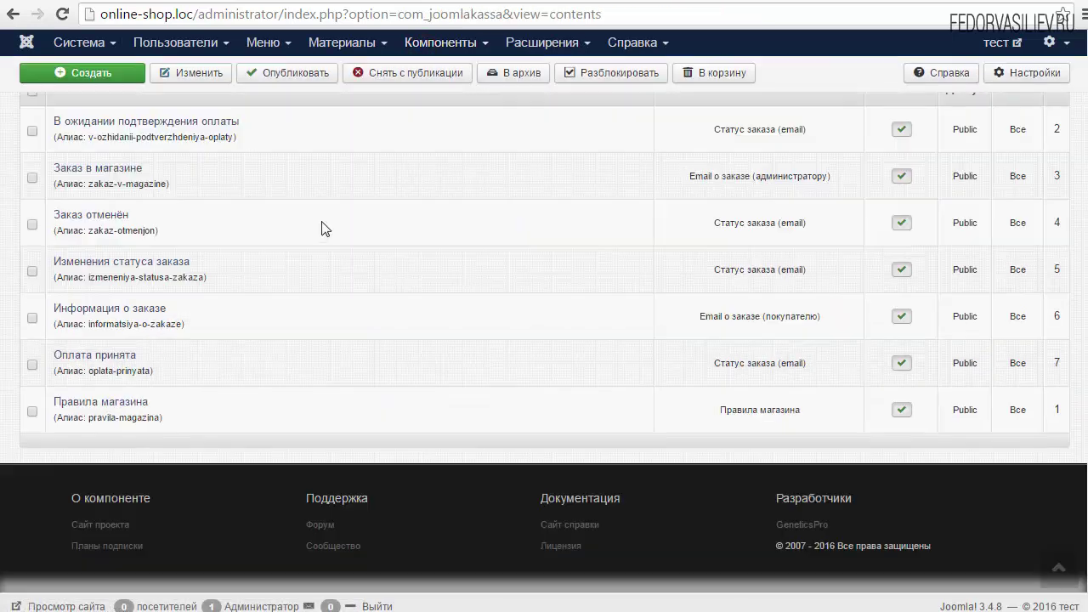
click(108, 402)
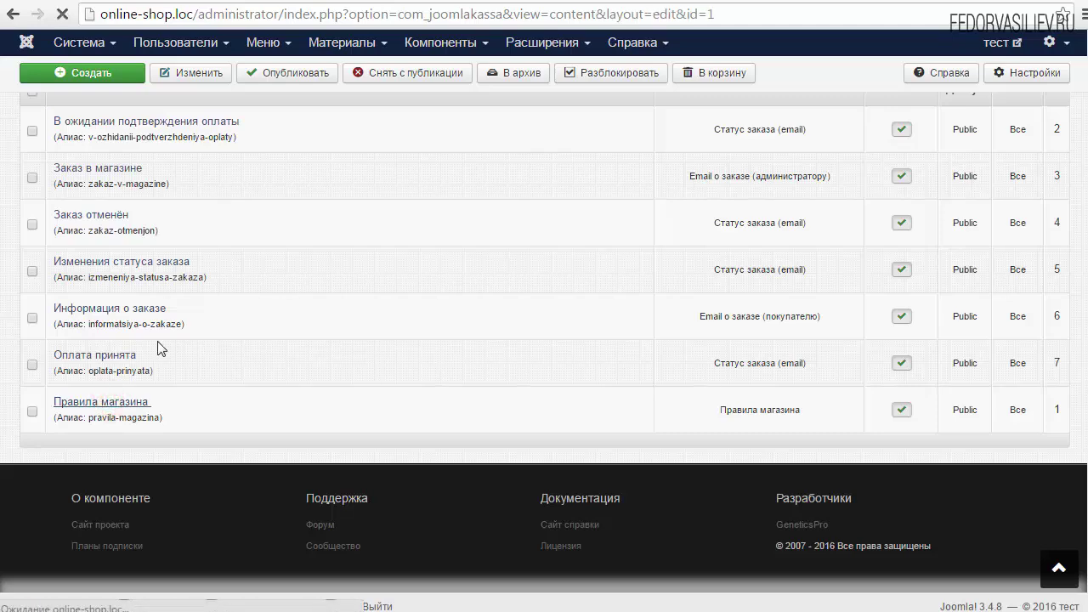
scroll(291, 349, down, 1)
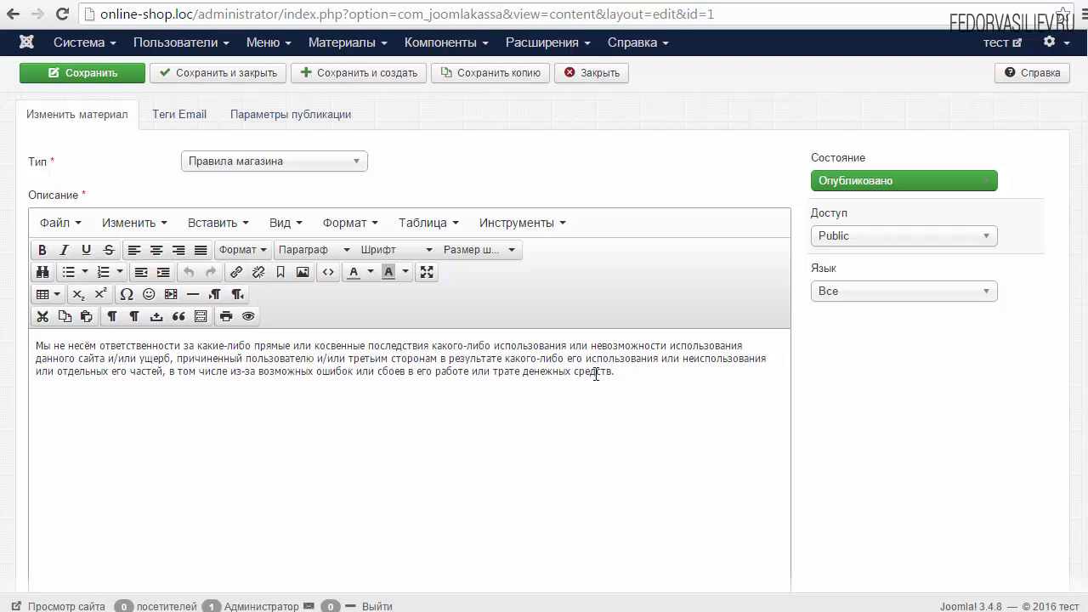
Make the whole shop rules paragraph in Описание bold and colour it red
drag(629, 372, 2, 342)
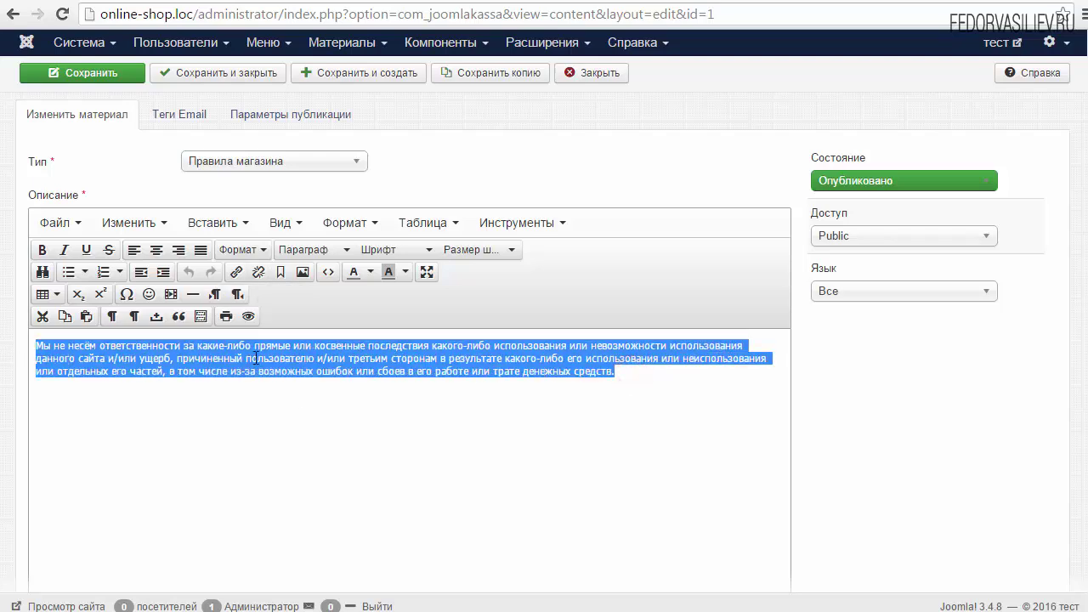
click(42, 249)
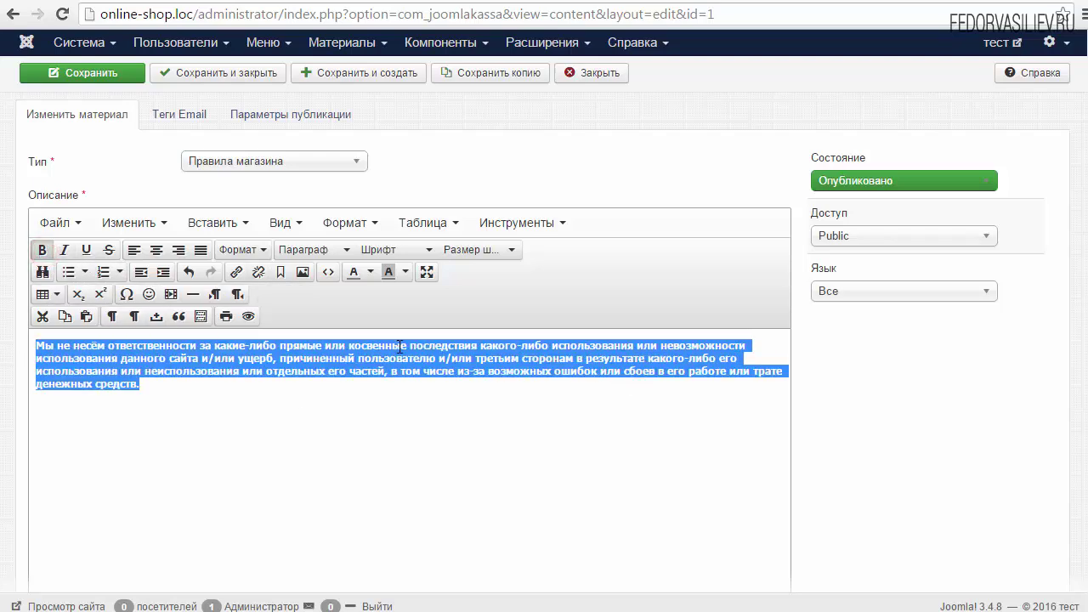
click(371, 272)
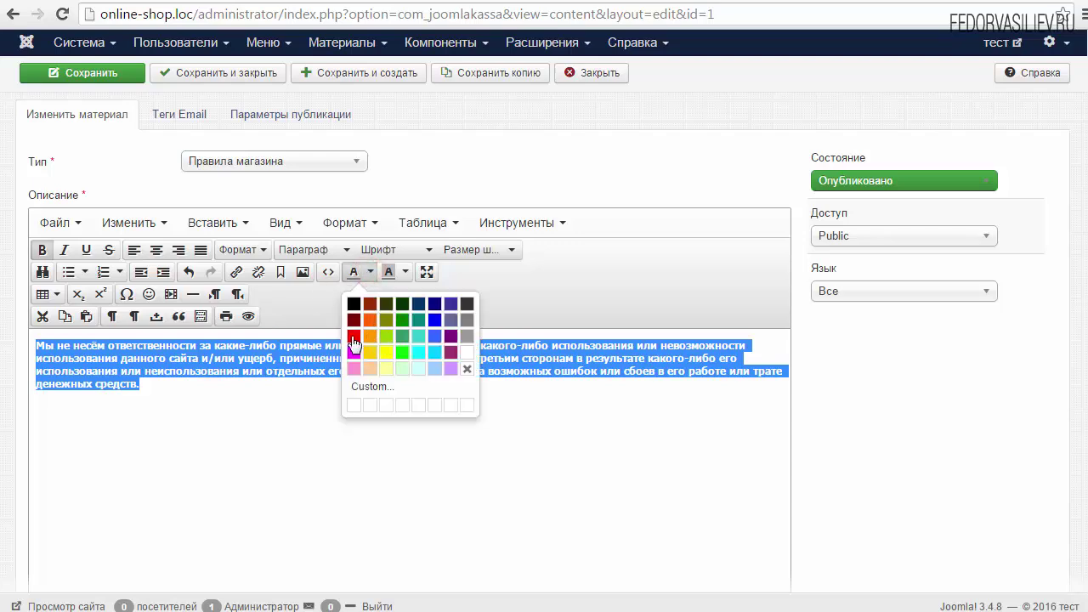
click(353, 335)
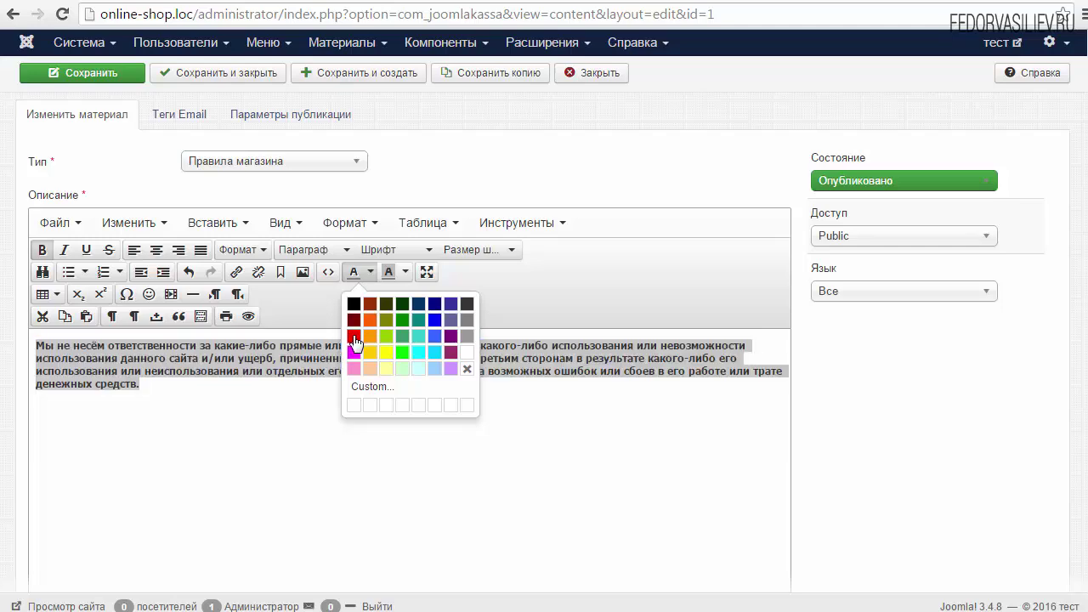
click(280, 357)
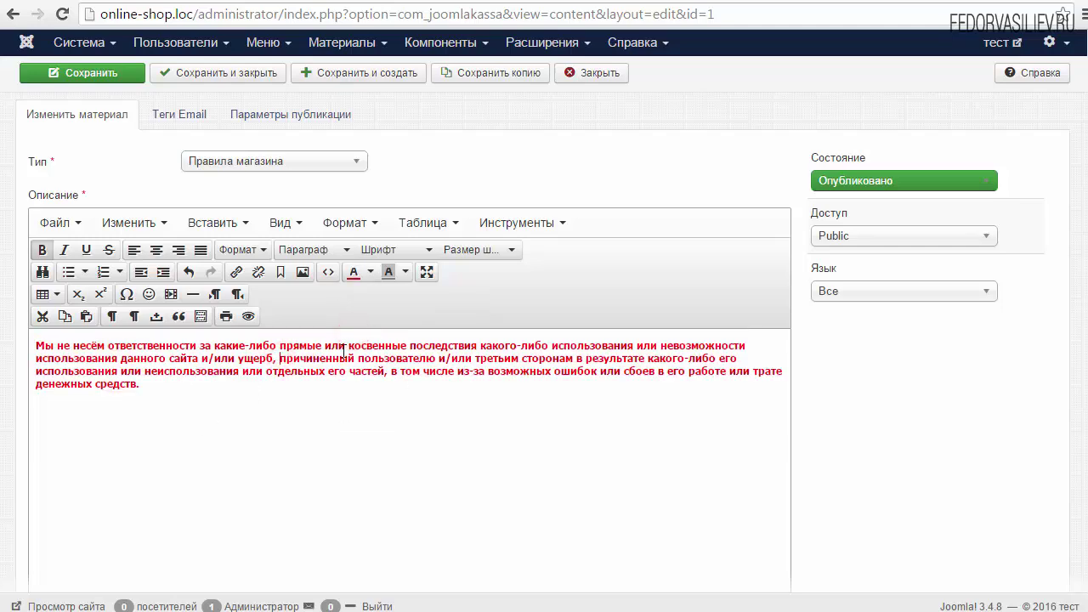
triple_click(166, 387)
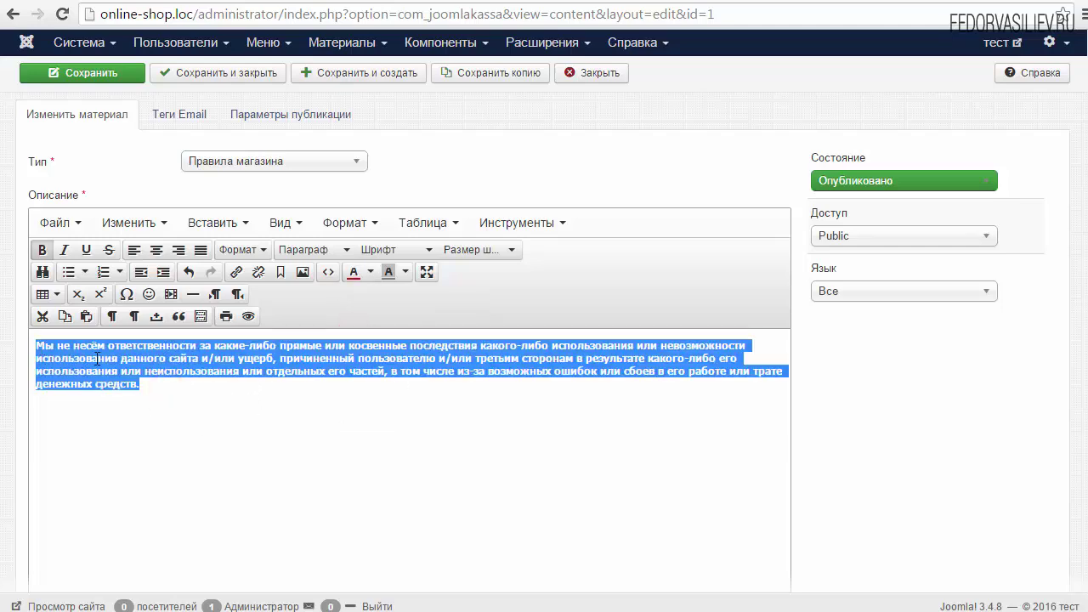
click(92, 363)
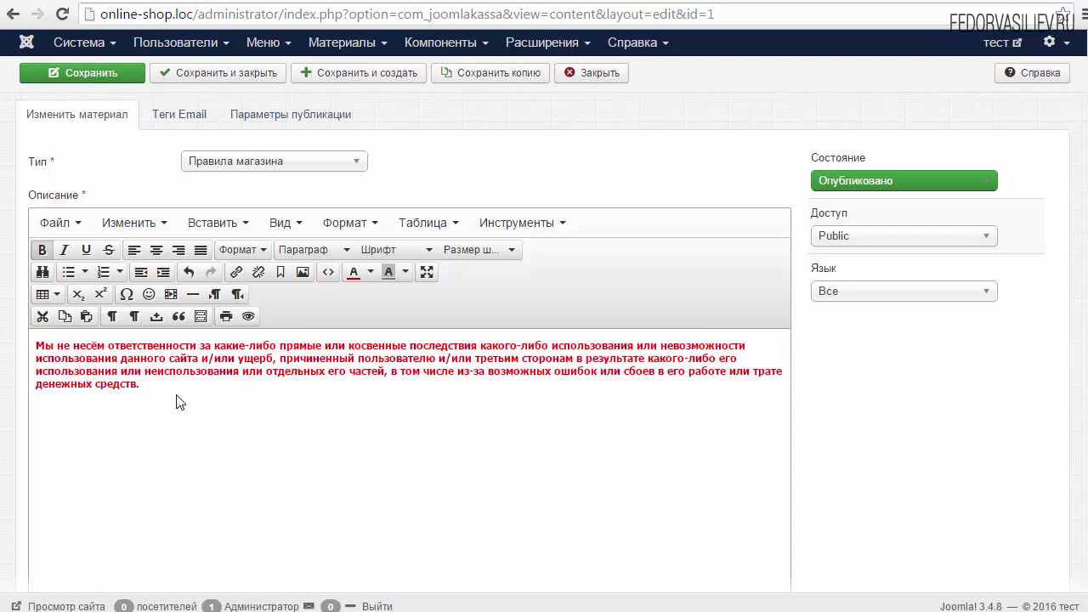
Copy the full HTML source code of the formatted shop rules text
click(328, 271)
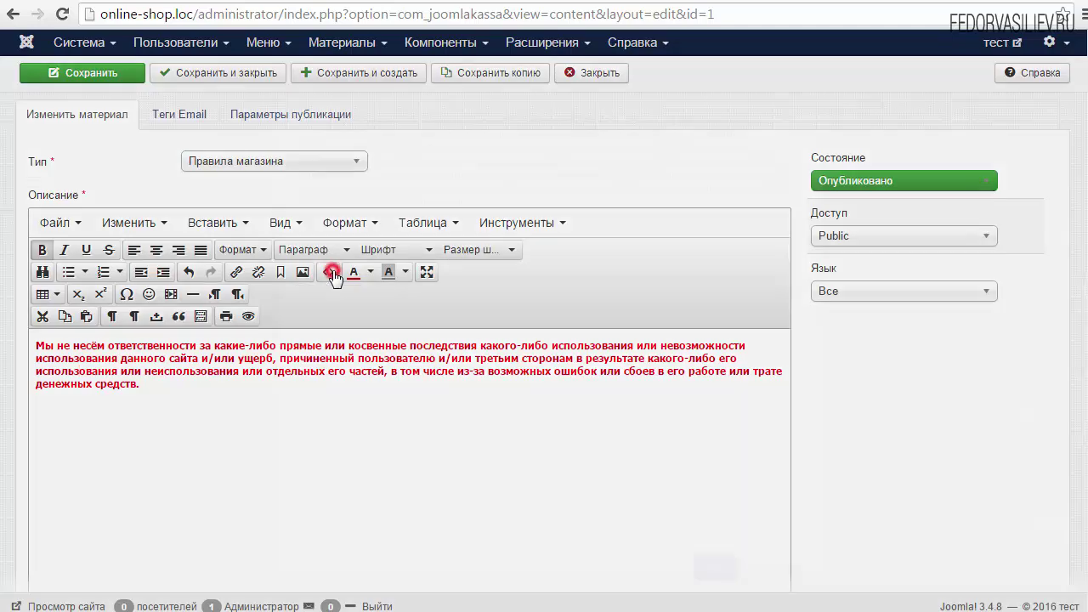
drag(471, 207, 270, 102)
right_click(328, 141)
click(384, 174)
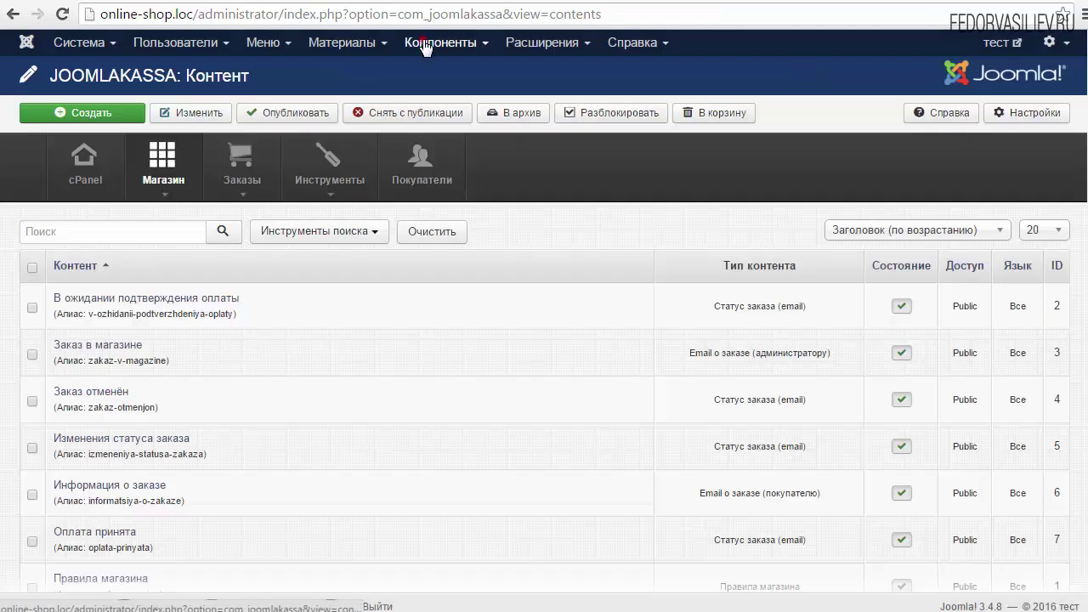
Paste the copied HTML into Правила добавления комментариев in the JComments Сообщения settings and save
click(425, 44)
mouse_move(444, 72)
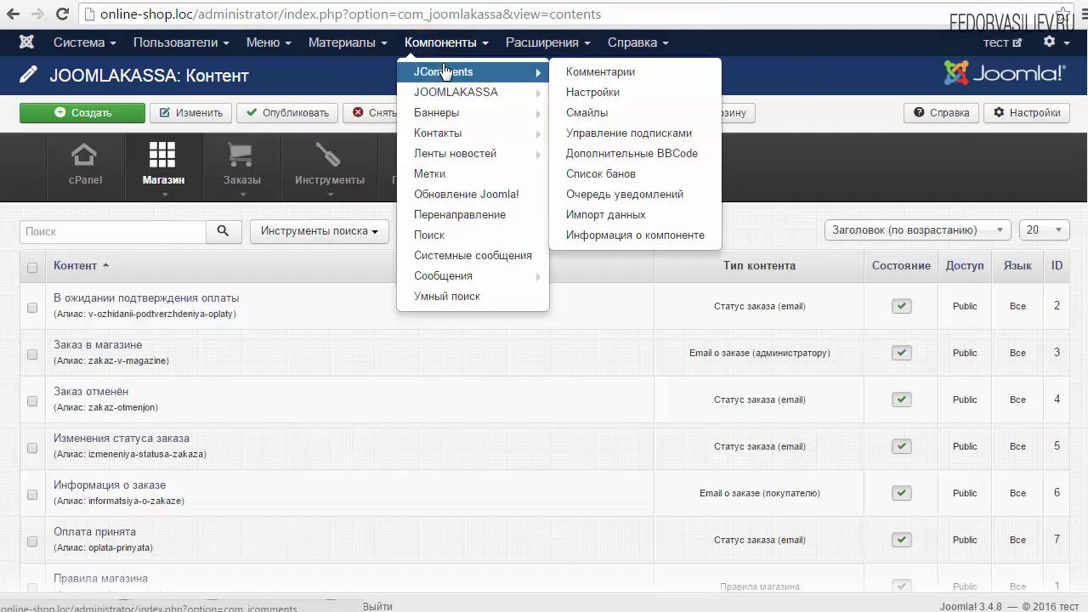
click(603, 91)
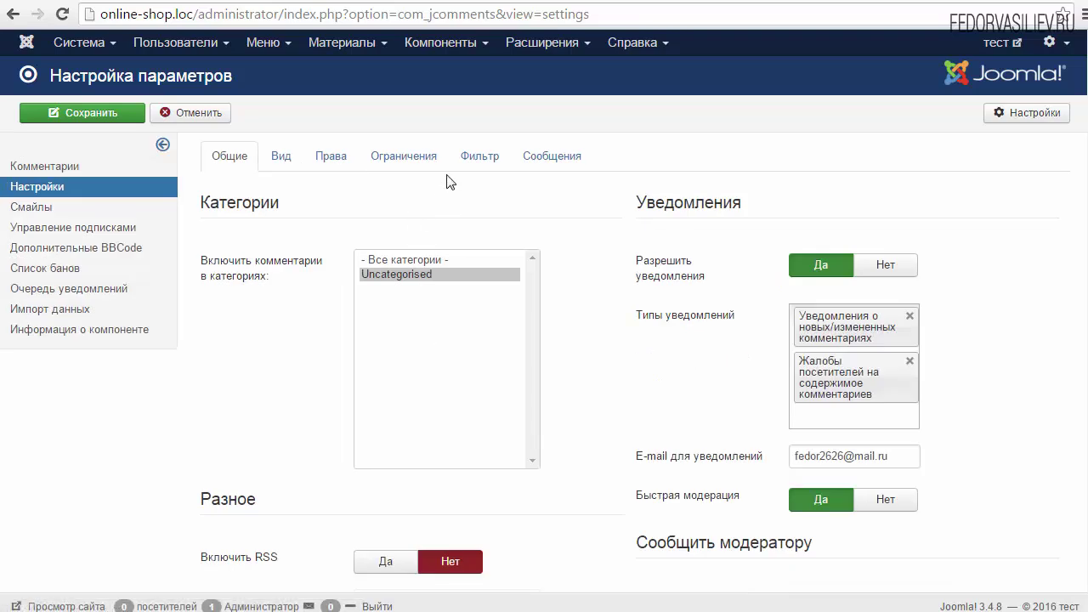
click(561, 156)
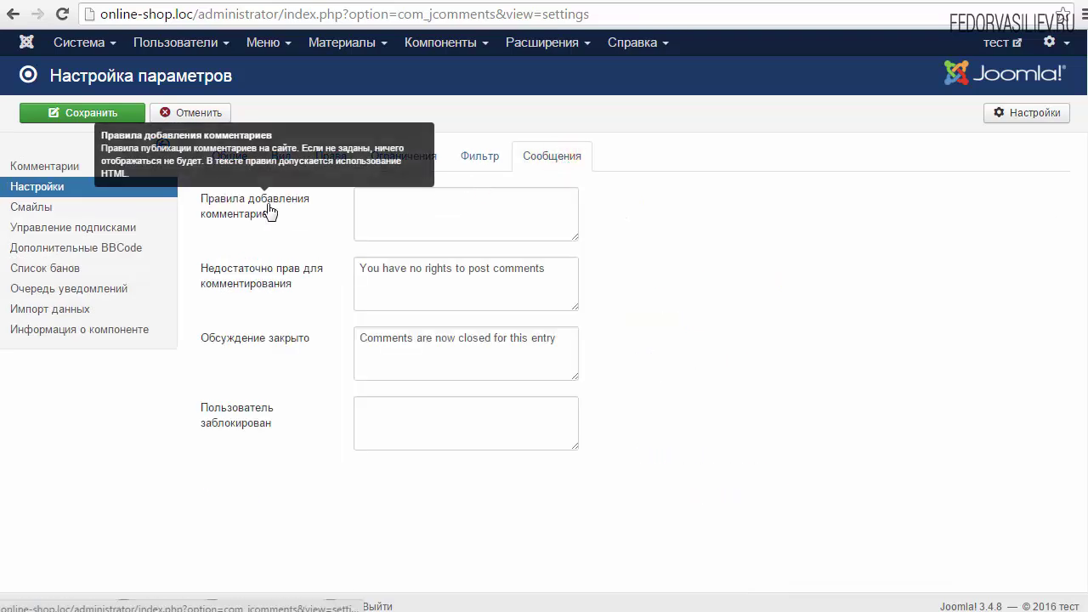
click(379, 215)
right_click(378, 215)
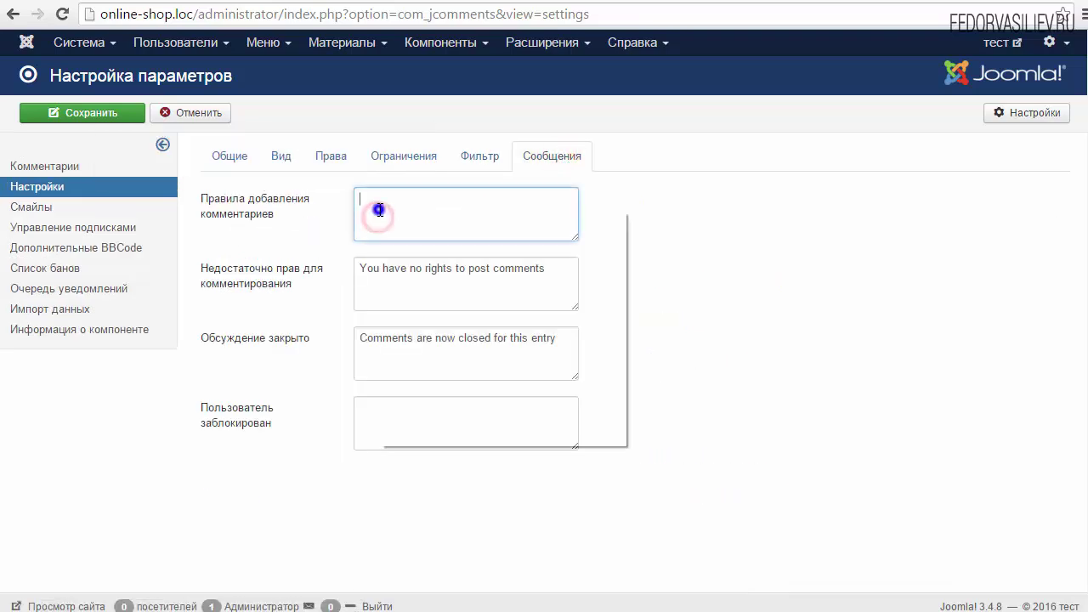
click(417, 311)
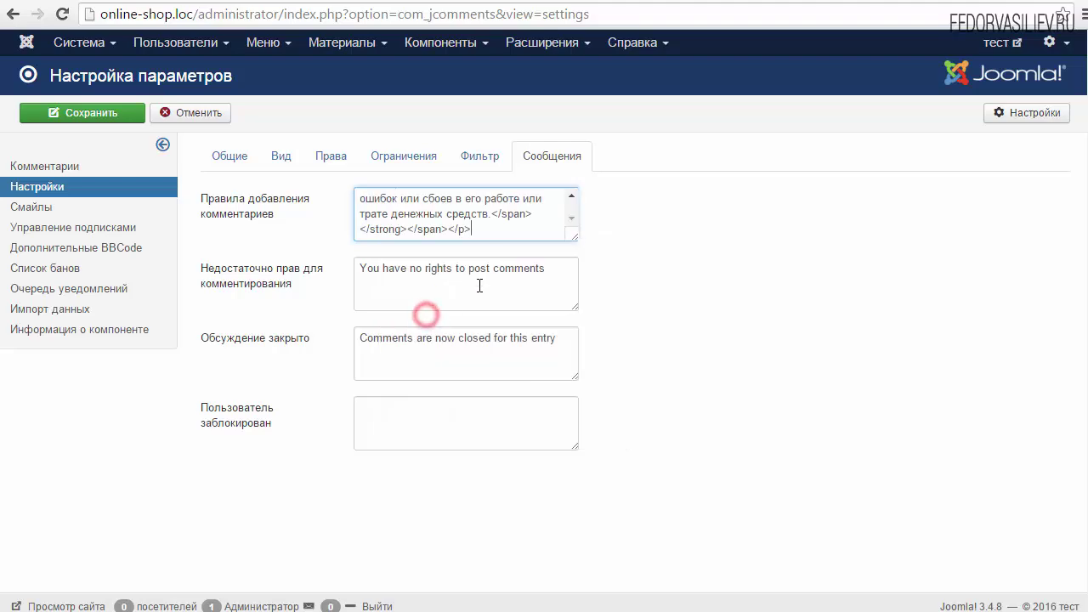
click(111, 115)
Reload the iPhone 5c product page on the site and check the rules text above the comment form in Отзывы
key(ctrl+Tab)
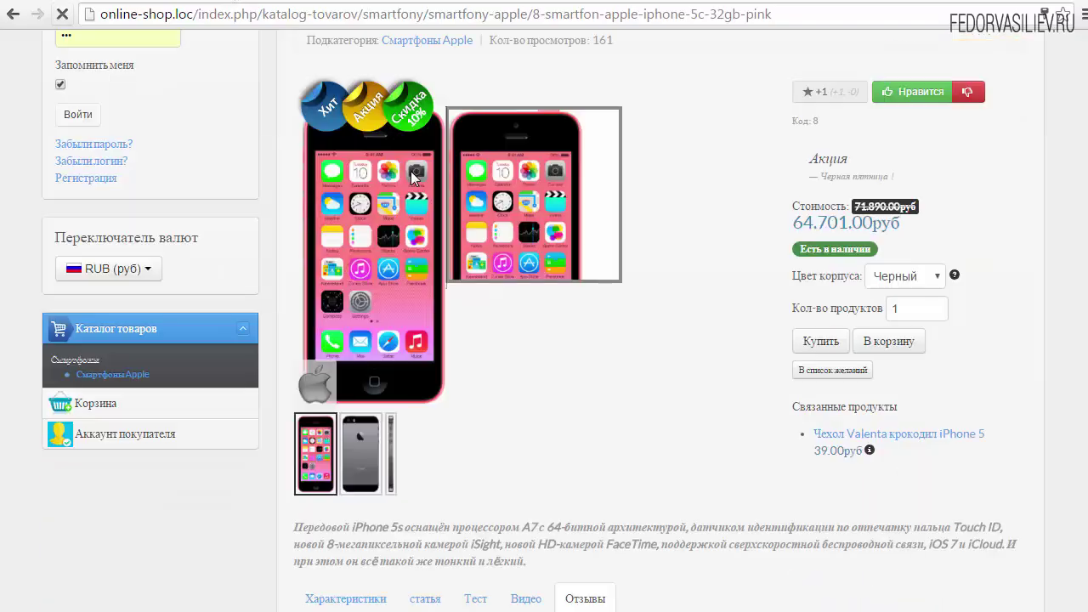
key(F5)
click(585, 514)
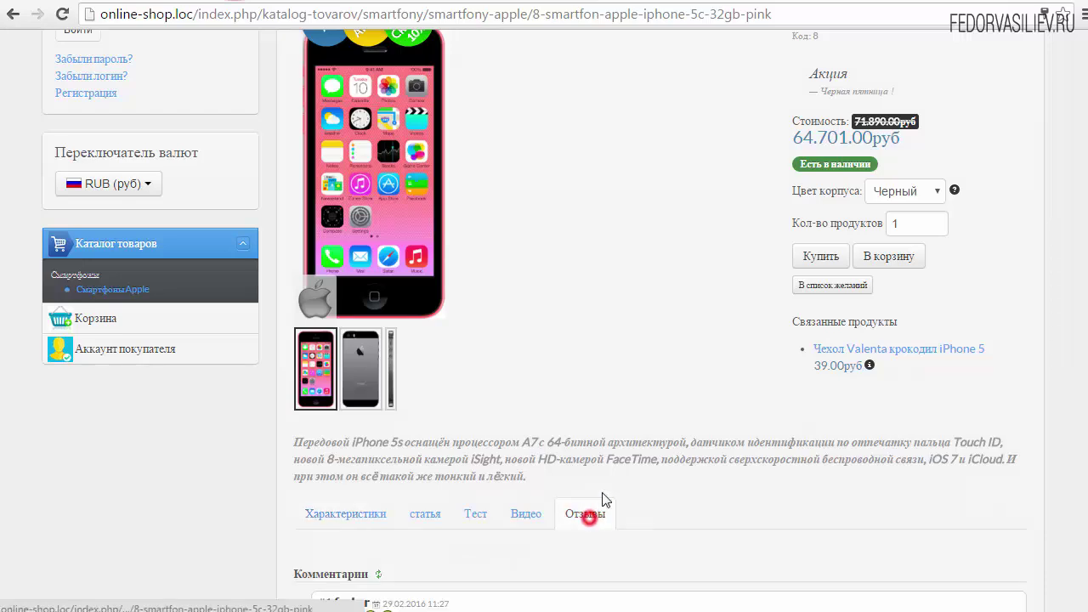
scroll(653, 343, down, 5)
scroll(631, 346, down, 2)
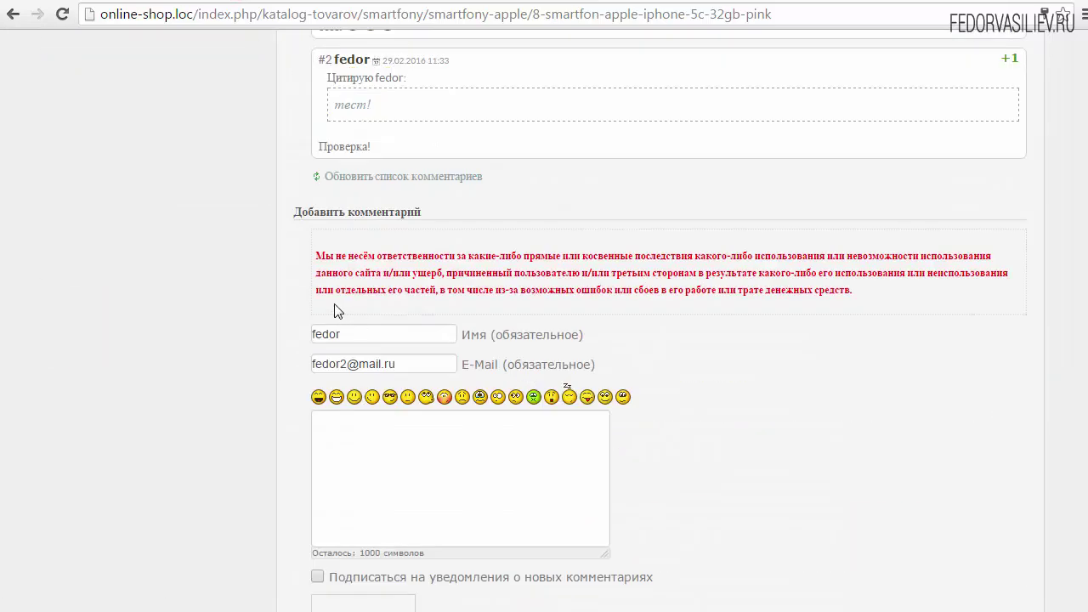
drag(318, 255, 367, 270)
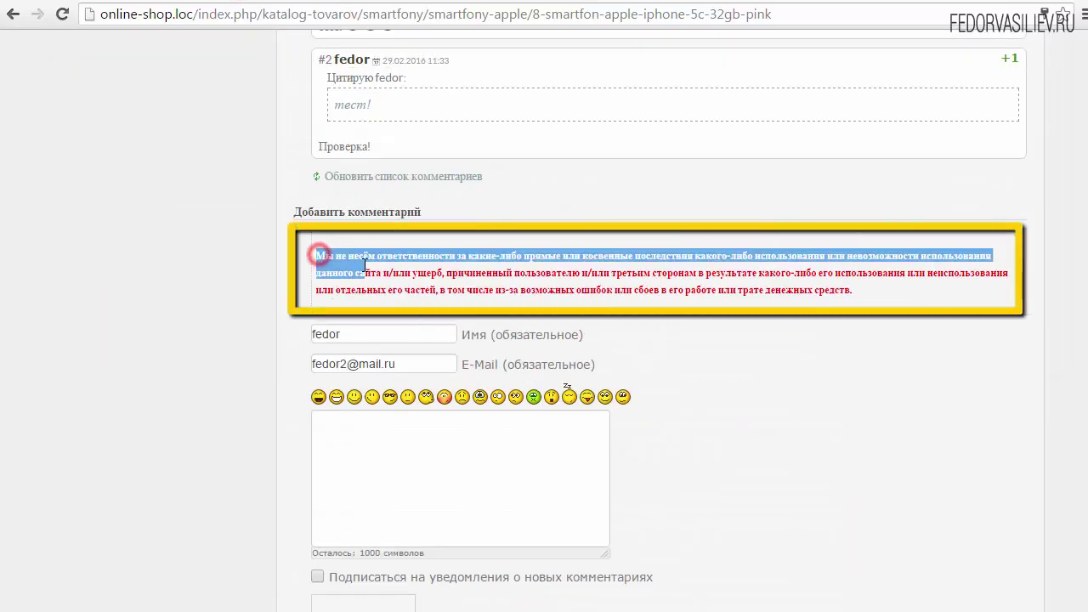
Inspect the full red rules paragraph under Добавить комментарий on the product page
click(367, 271)
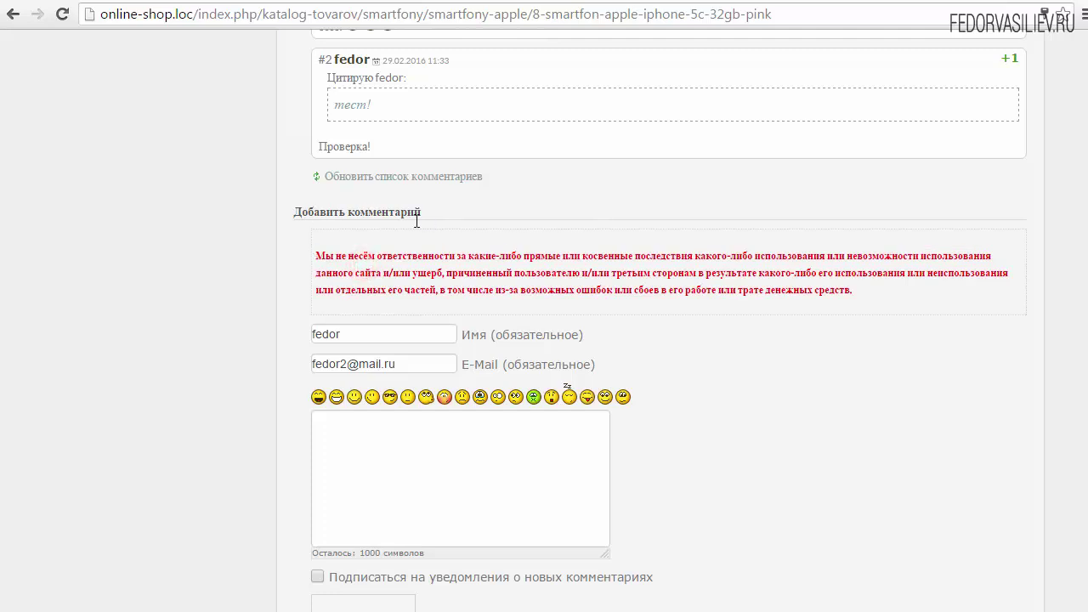
drag(416, 221, 903, 297)
click(864, 299)
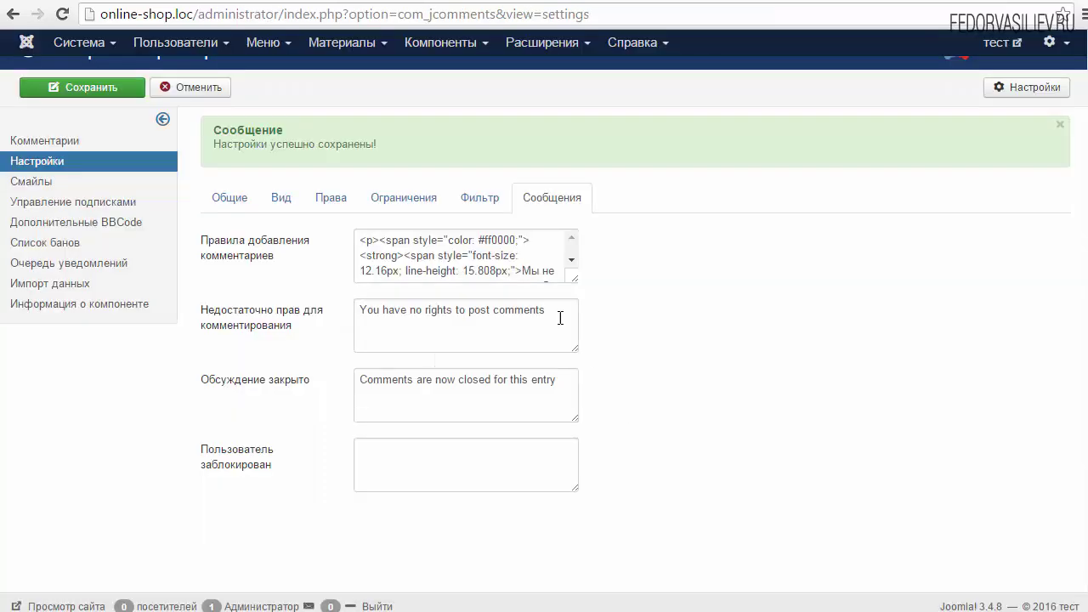
Enlarge the Недостаточно прав для комментирования field in the JComments message settings and review its hint and default text
drag(576, 348, 721, 377)
mouse_move(226, 323)
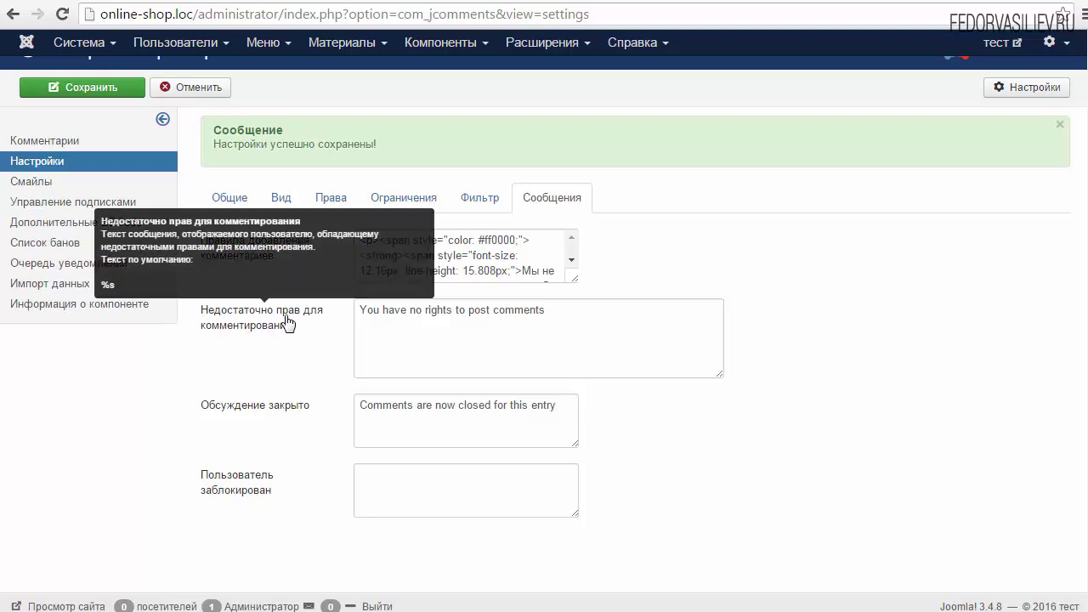
triple_click(574, 310)
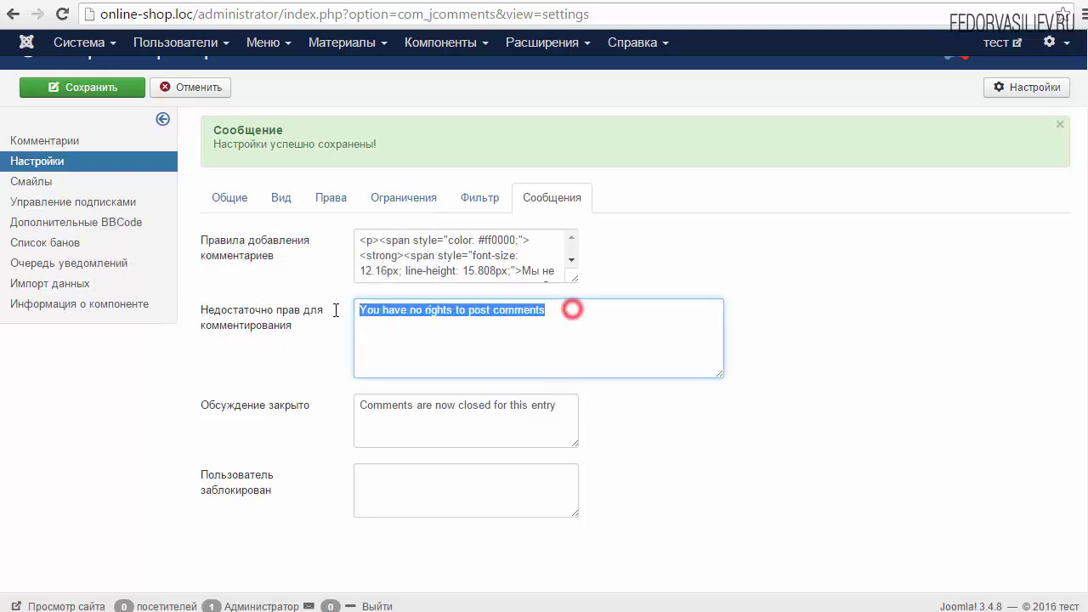
click(377, 311)
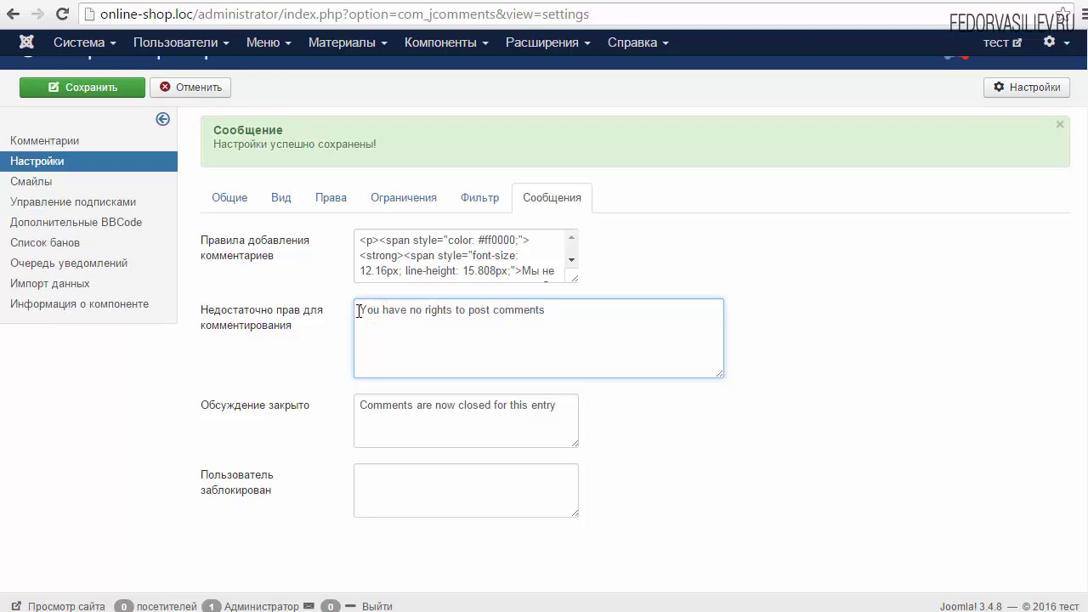
drag(358, 311, 561, 309)
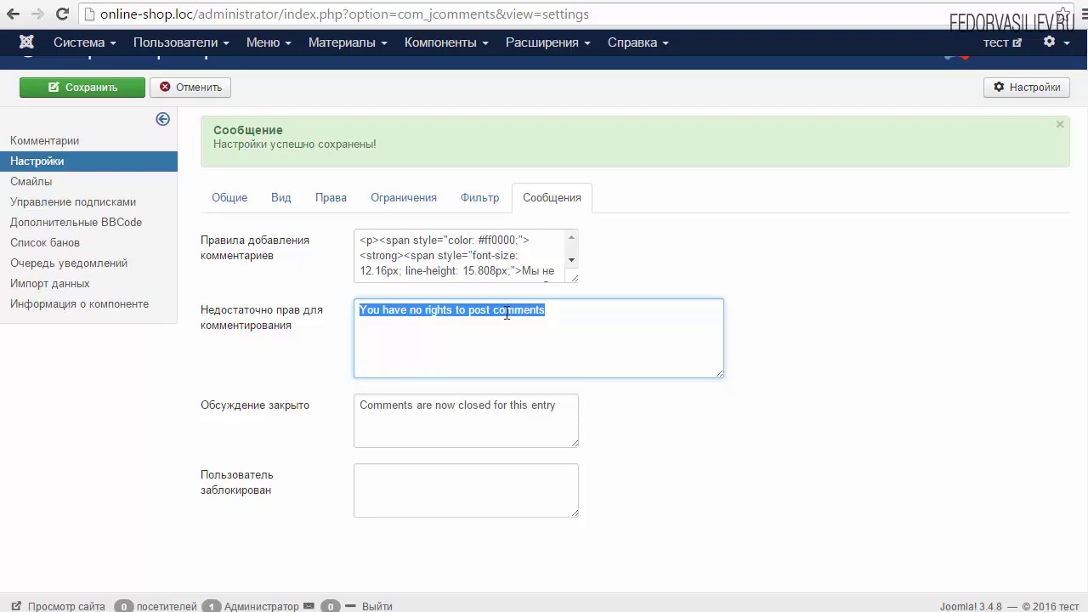
Enlarge the Обсуждение закрыто and Пользователь заблокирован message fields and review their contents
drag(563, 404, 358, 405)
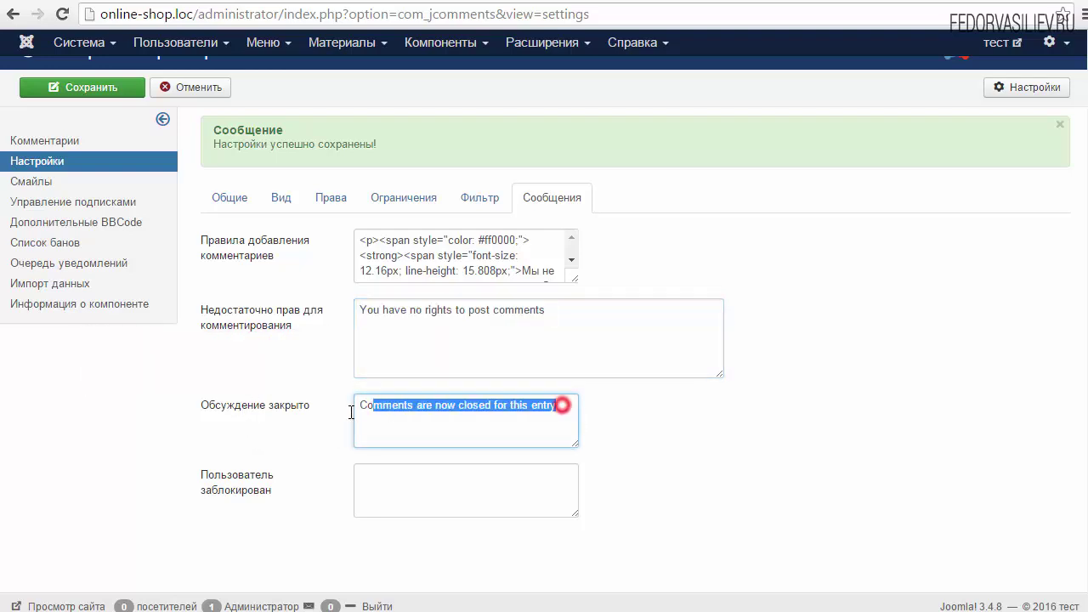
drag(575, 450, 714, 469)
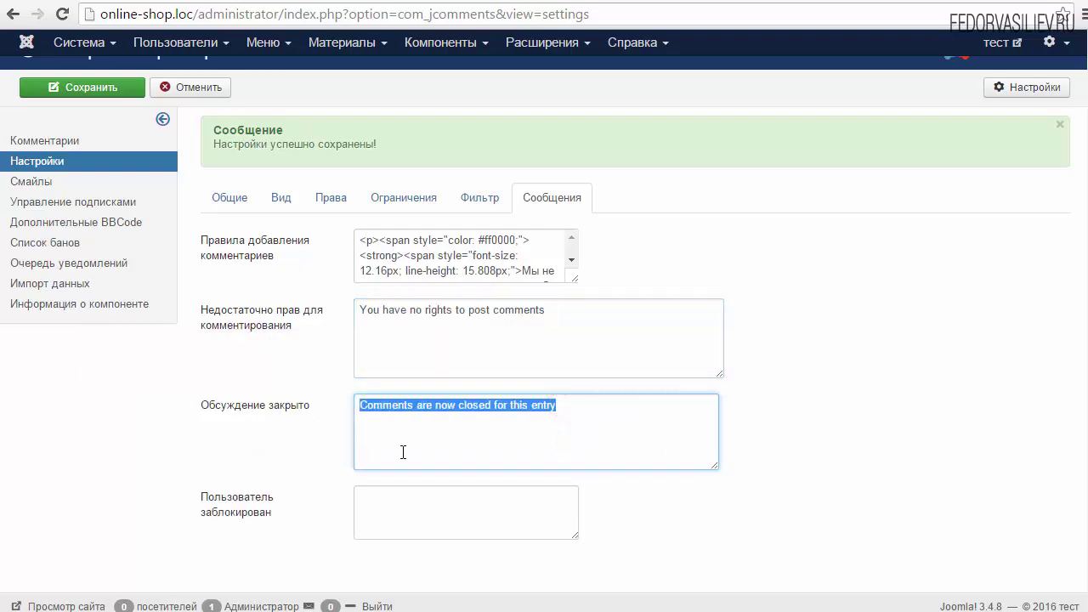
click(318, 425)
drag(563, 404, 358, 405)
drag(575, 536, 720, 546)
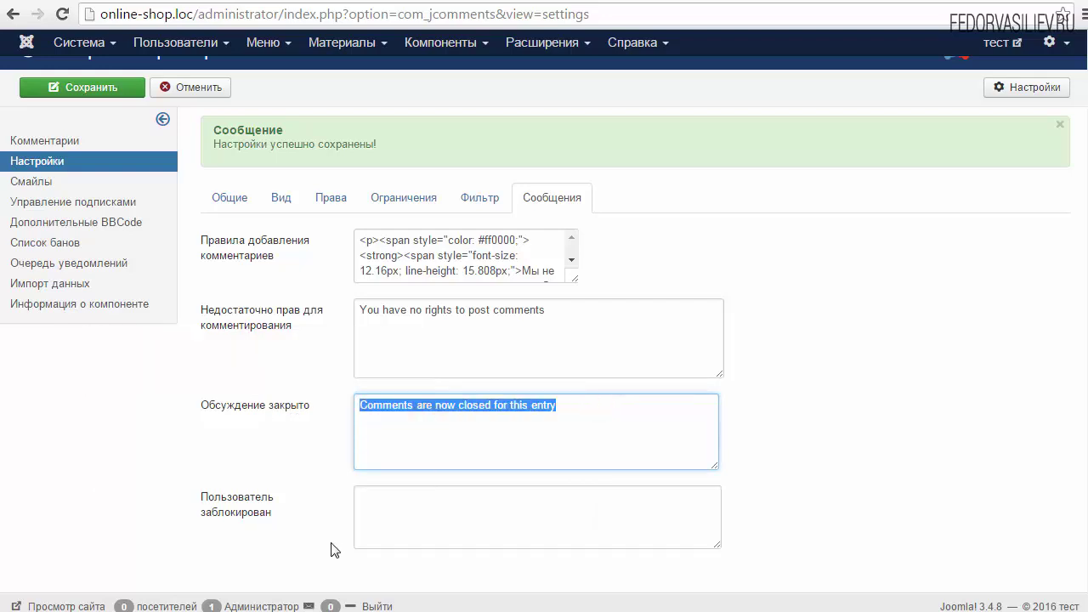
click(387, 500)
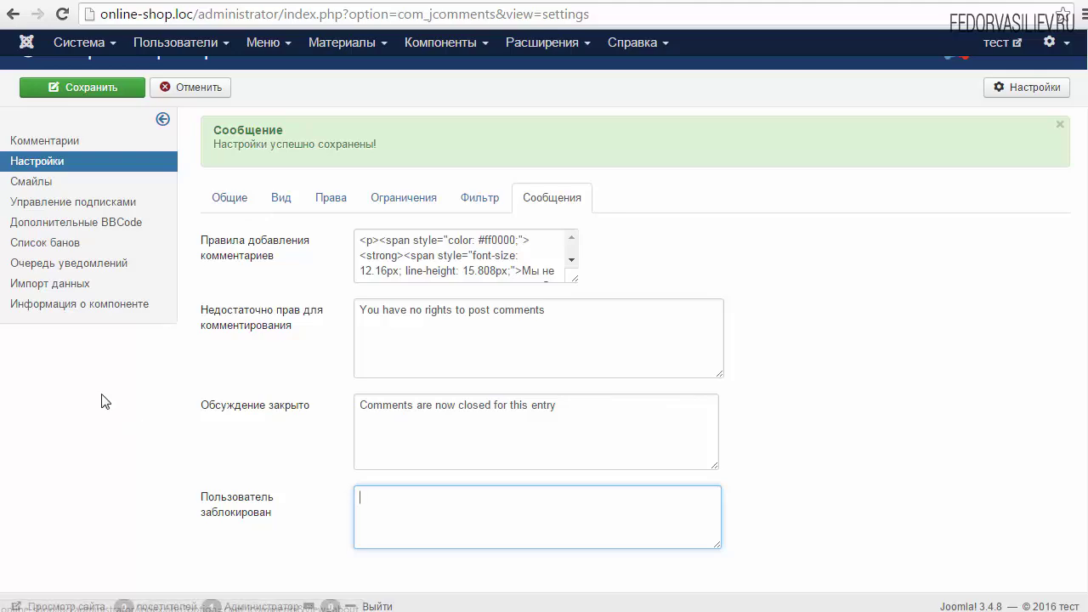
Browse the Смайлы list, examine the Laugh smiley's settings and available images, and close it without changes
click(39, 190)
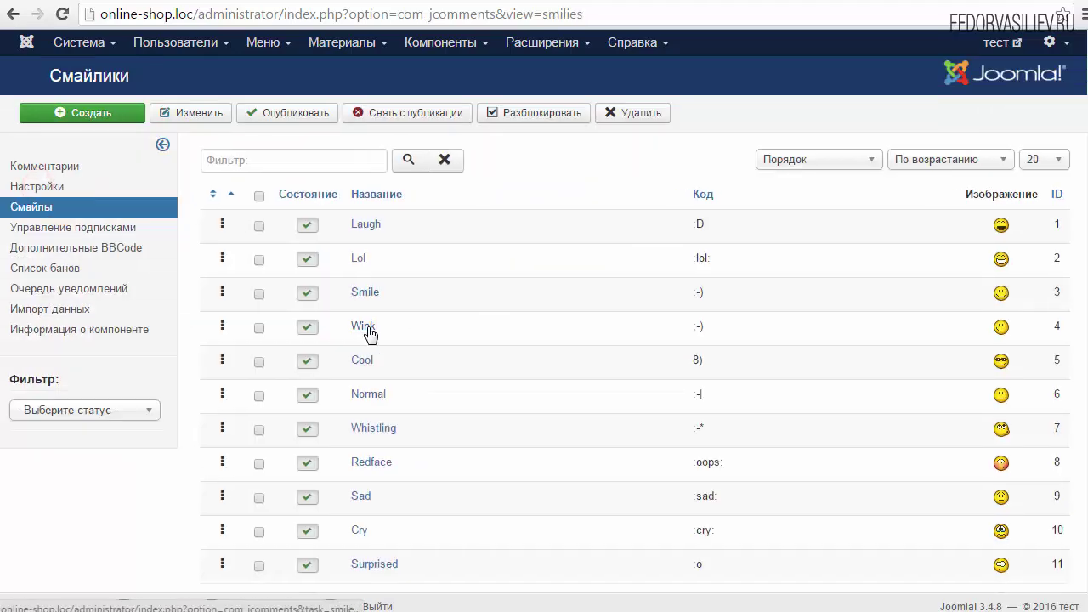
scroll(403, 323, down, 3)
scroll(403, 323, up, 4)
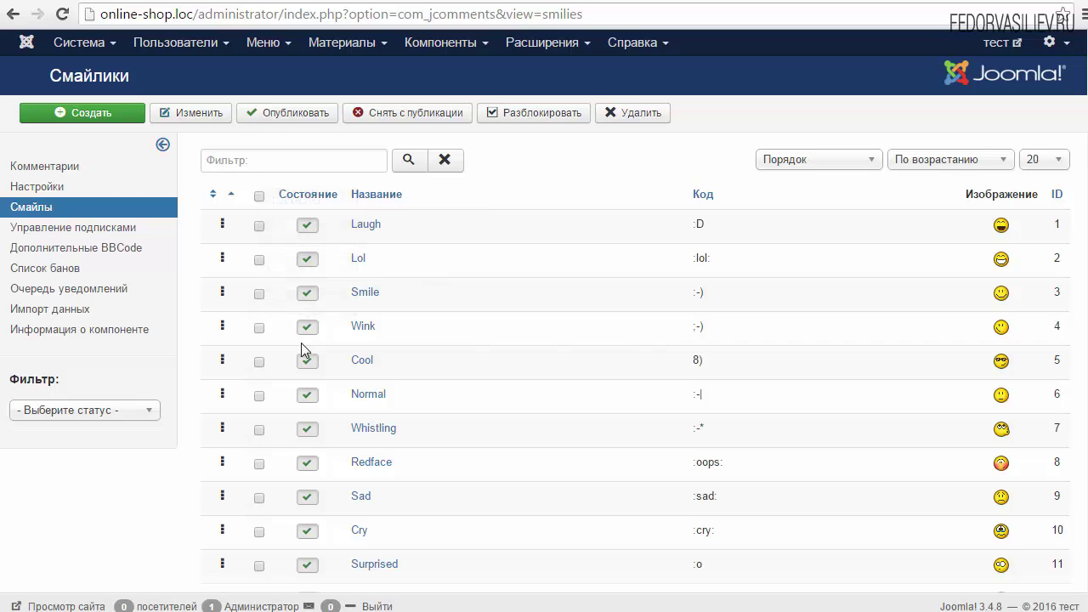
click(372, 226)
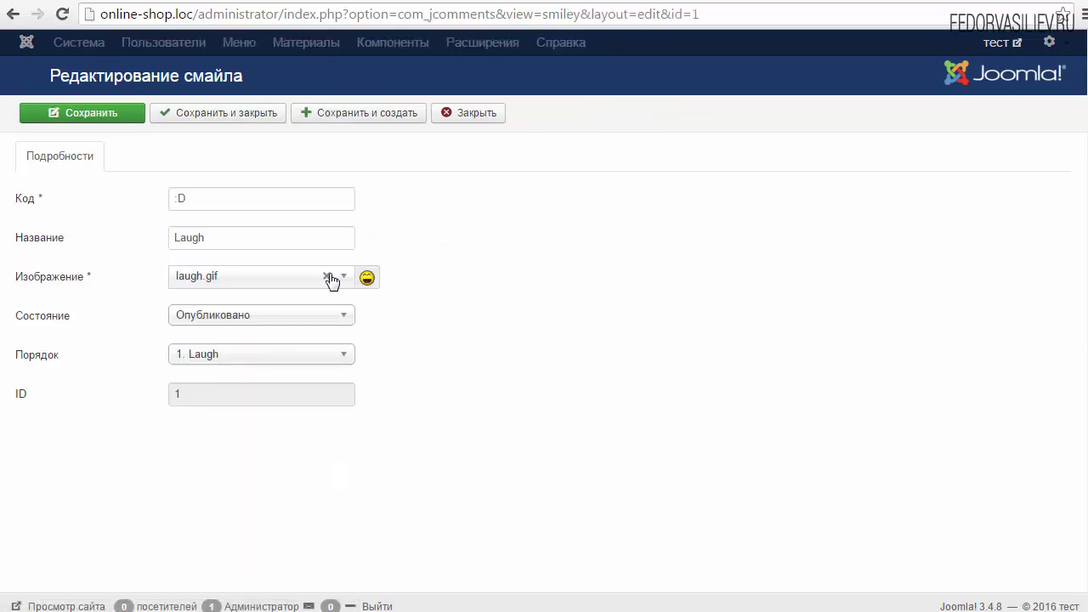
click(343, 275)
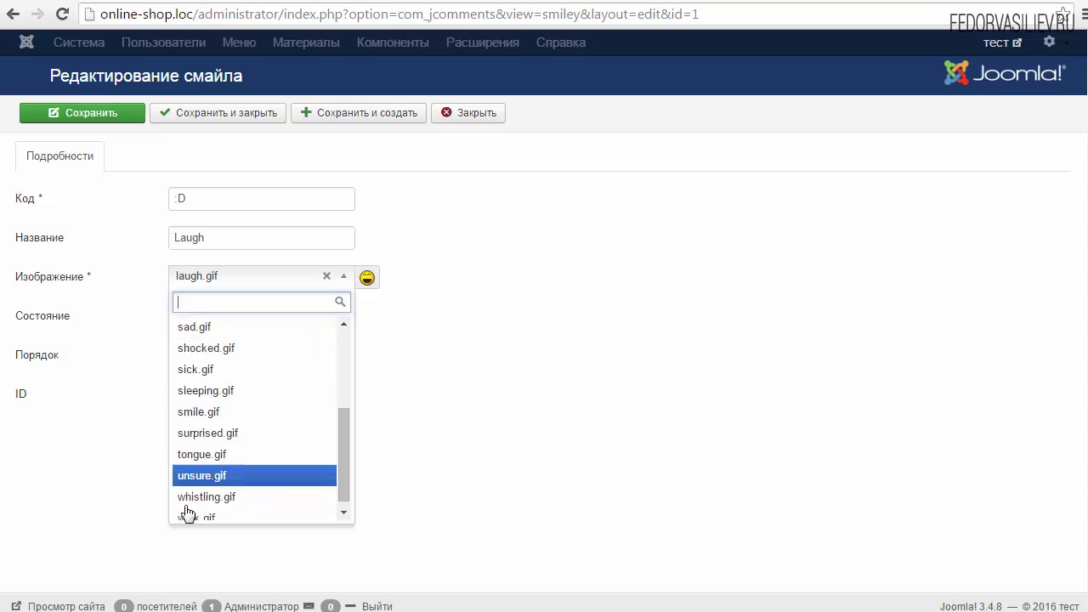
click(496, 396)
click(463, 114)
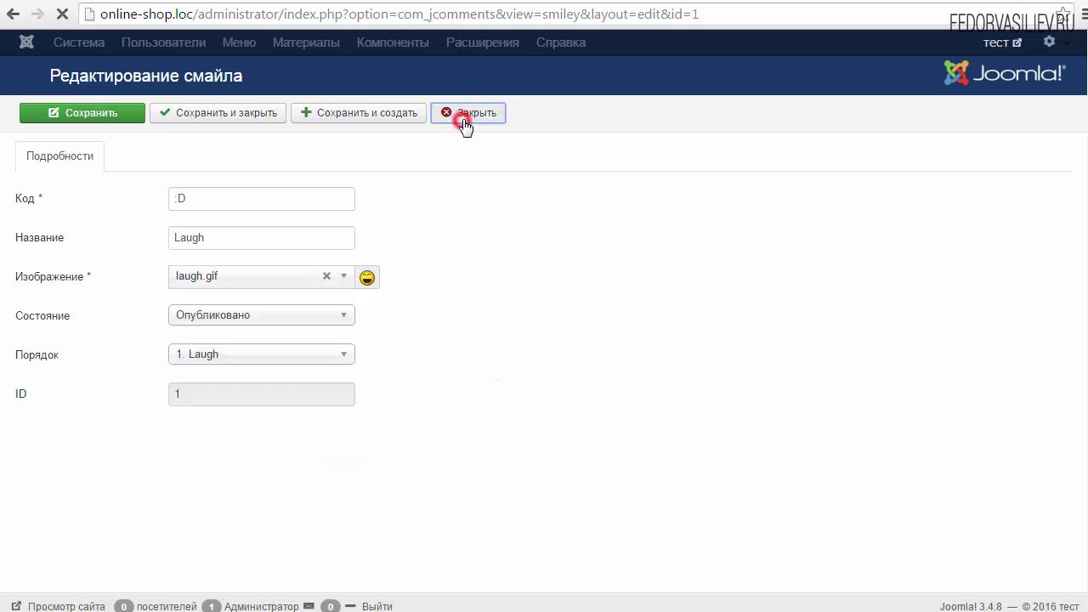
Examine the fields and image choices of the new smiley form, and leave it without creating a smiley
click(110, 113)
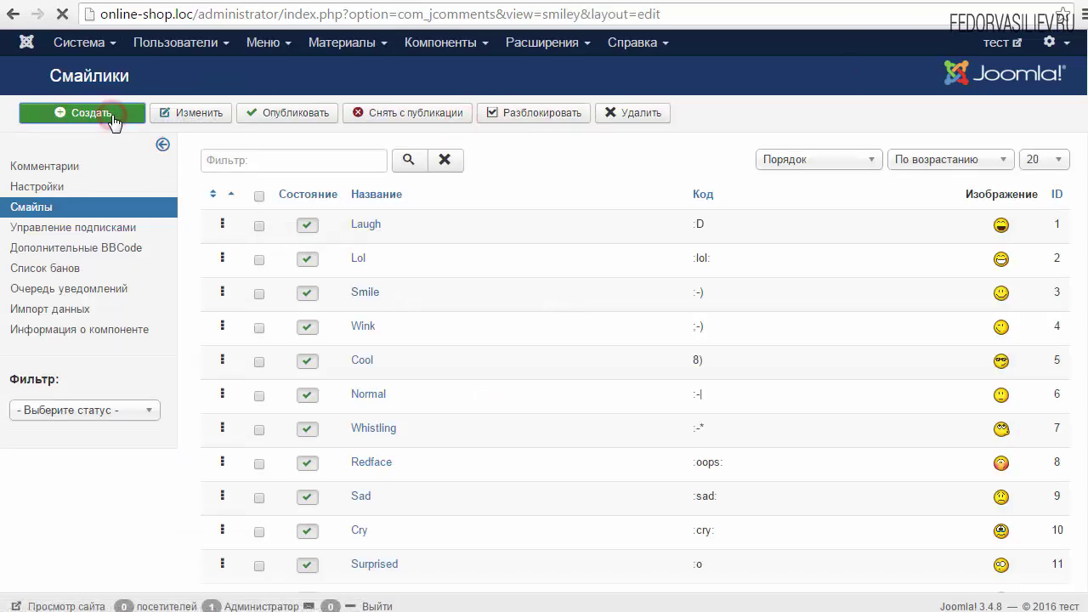
click(344, 278)
click(255, 201)
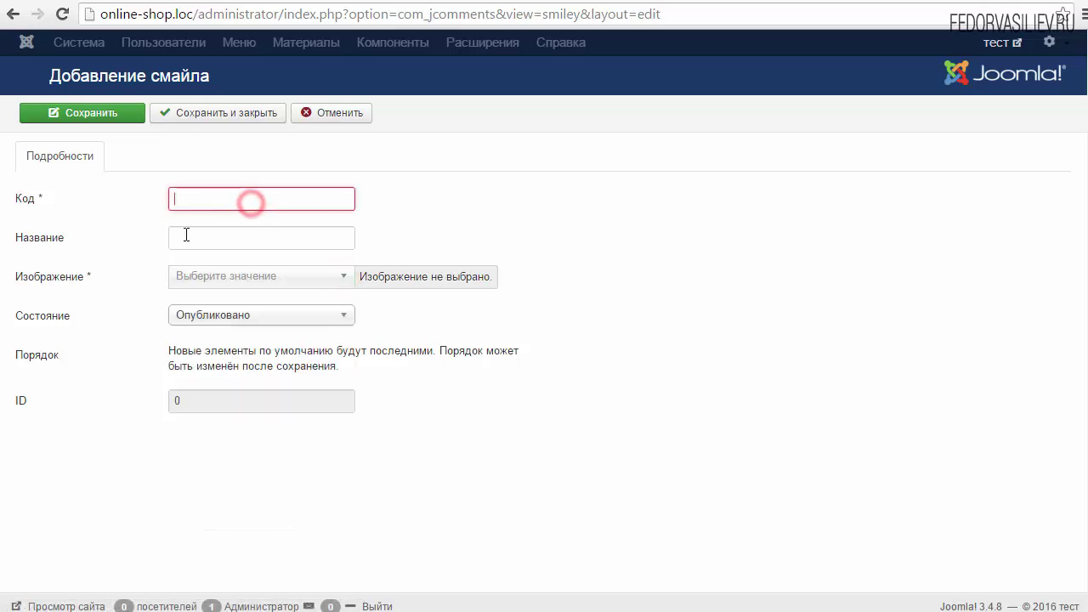
click(271, 273)
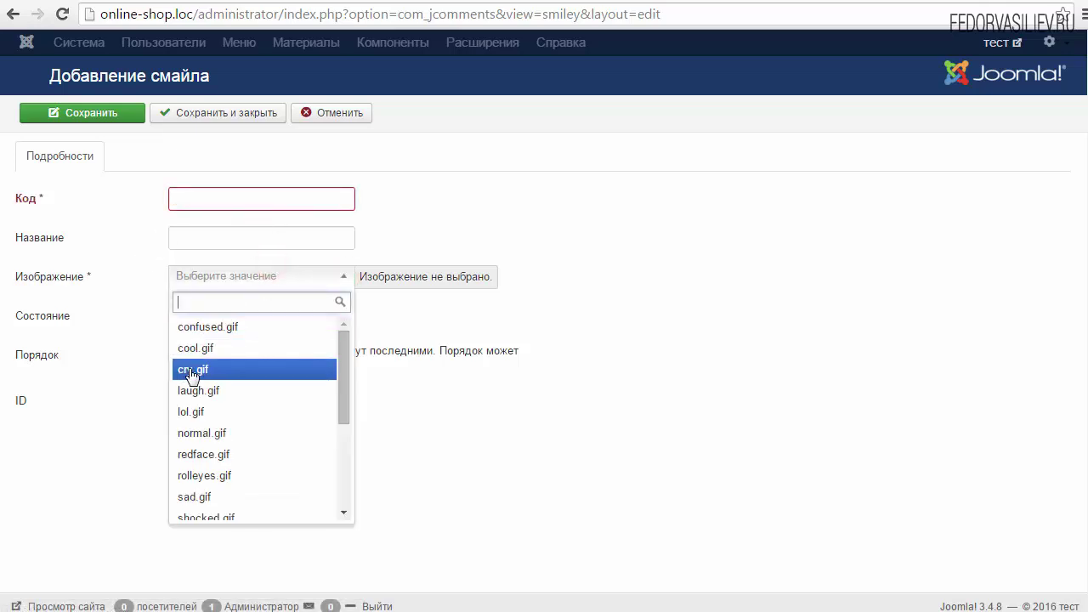
click(107, 305)
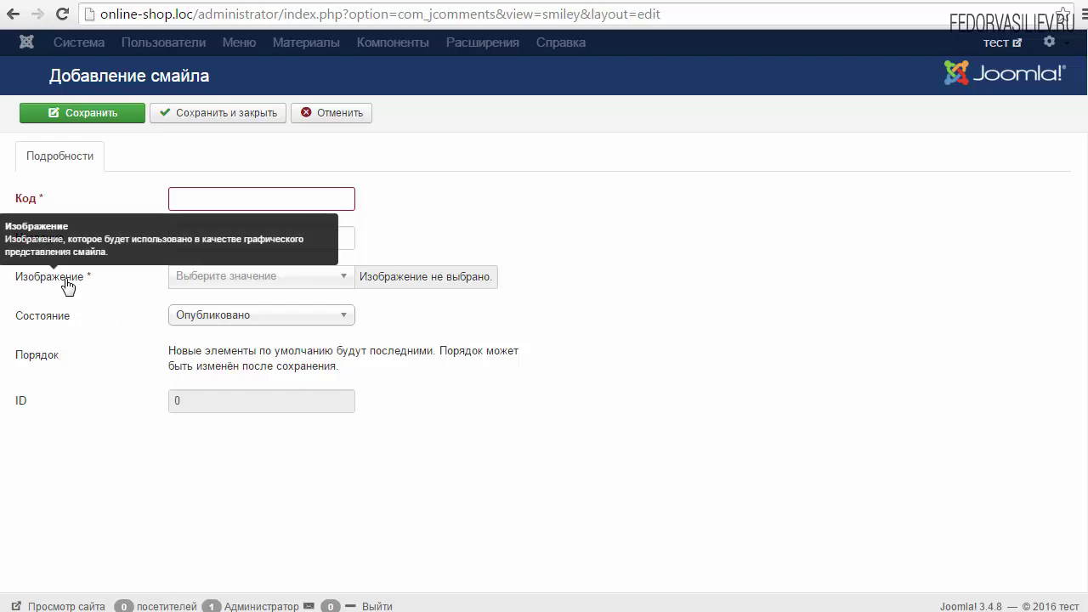
click(394, 277)
click(344, 283)
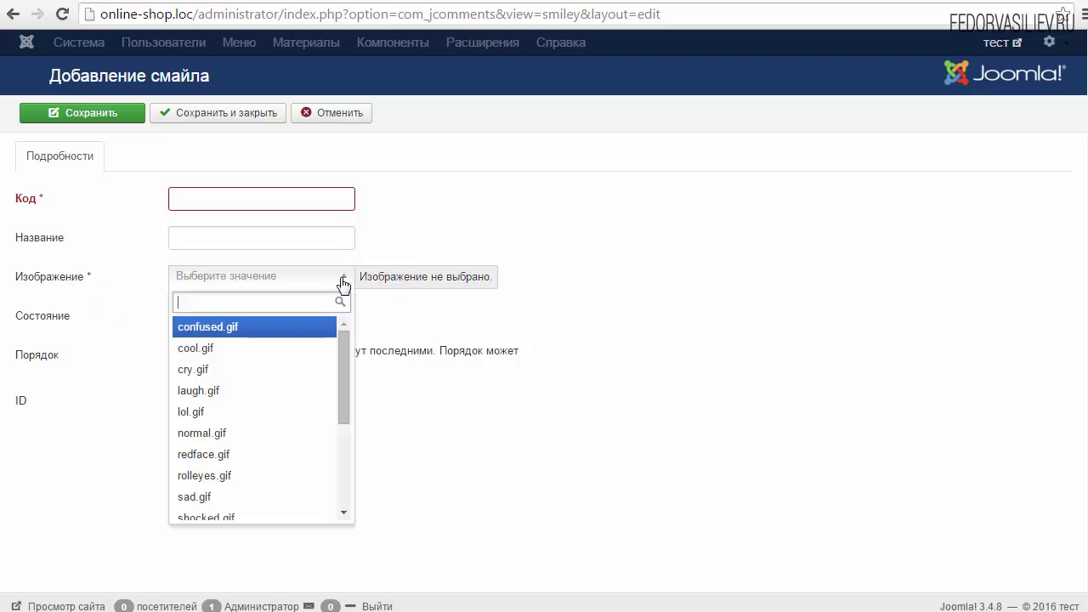
click(391, 234)
click(338, 113)
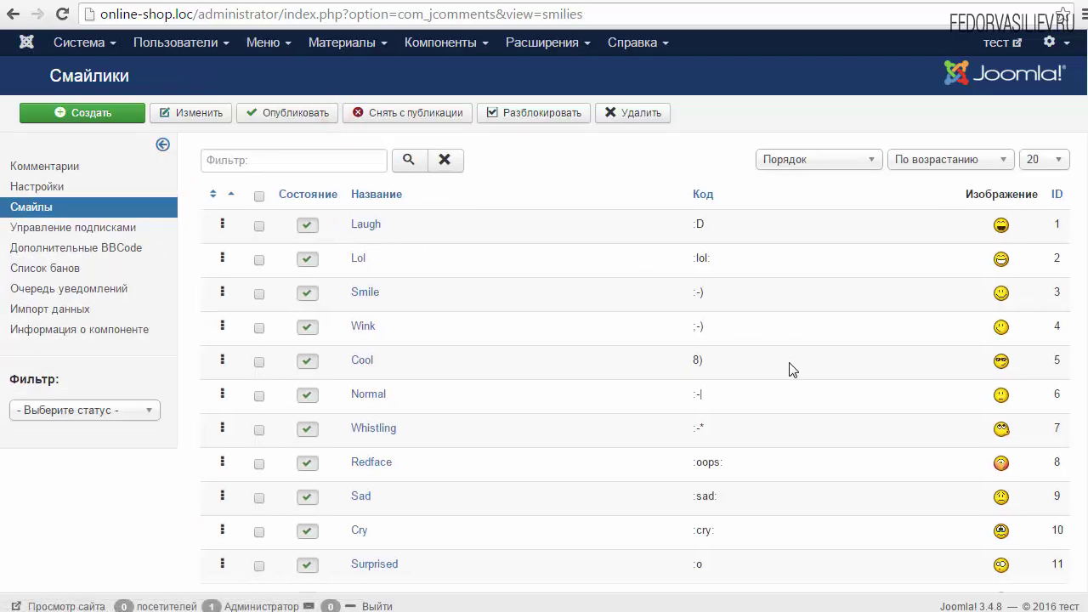
View Управление подписками and look through the list of codes in Дополнительные BBCode
click(73, 227)
click(63, 248)
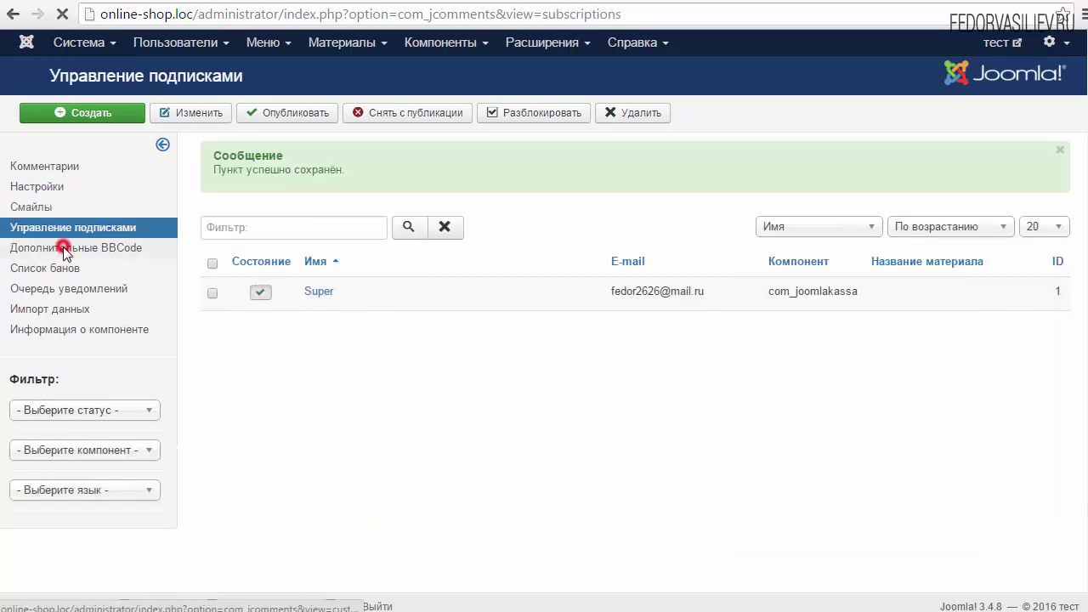
scroll(678, 292, down, 2)
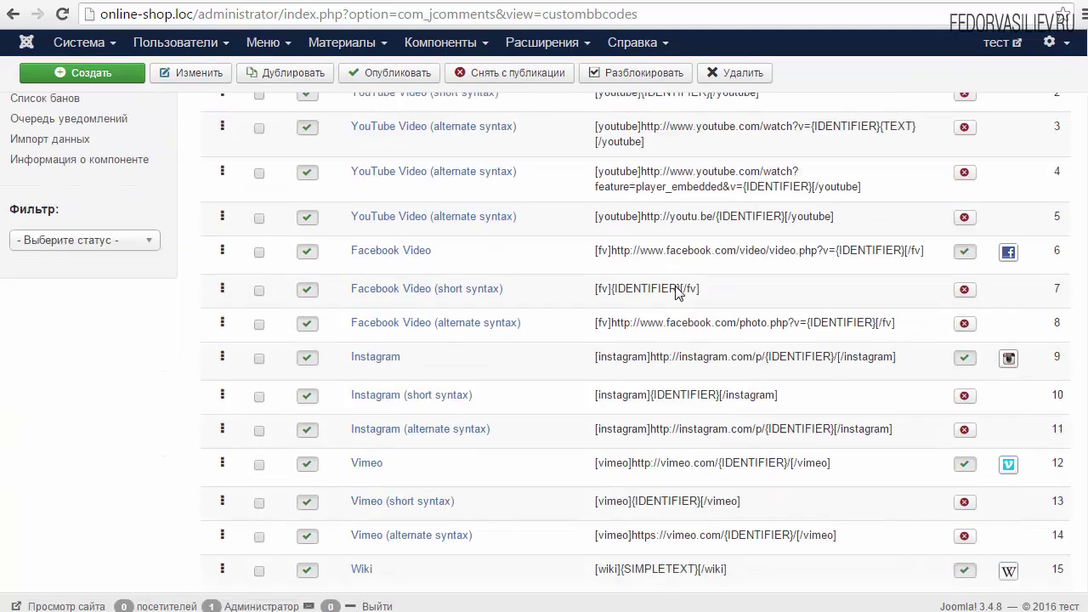
scroll(677, 292, up, 3)
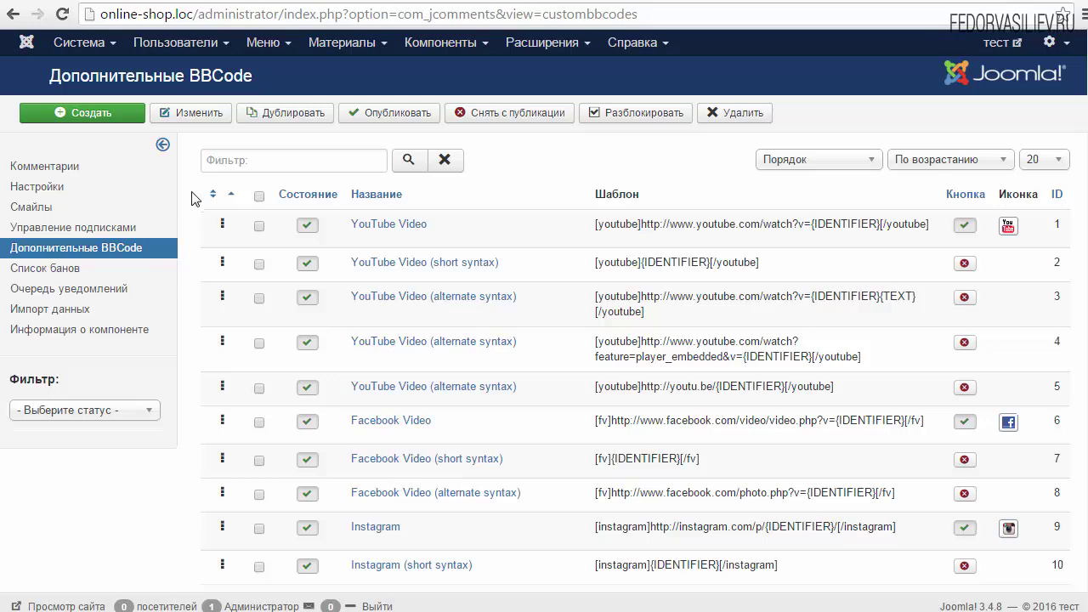
scroll(654, 321, down, 3)
scroll(657, 326, up, 3)
Check the JComments ban list and notification queue
click(34, 269)
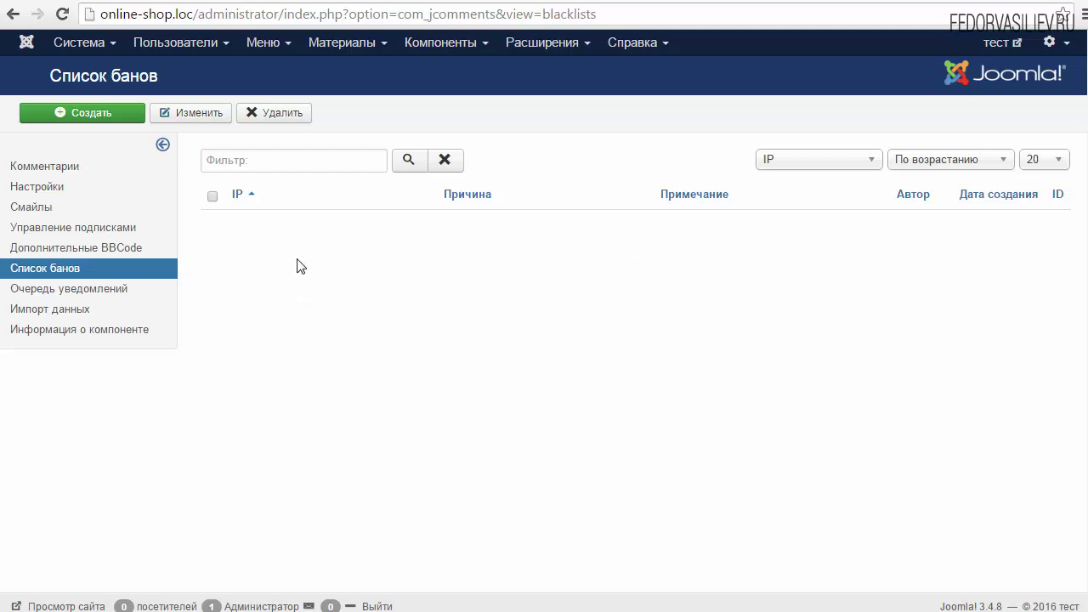
click(94, 299)
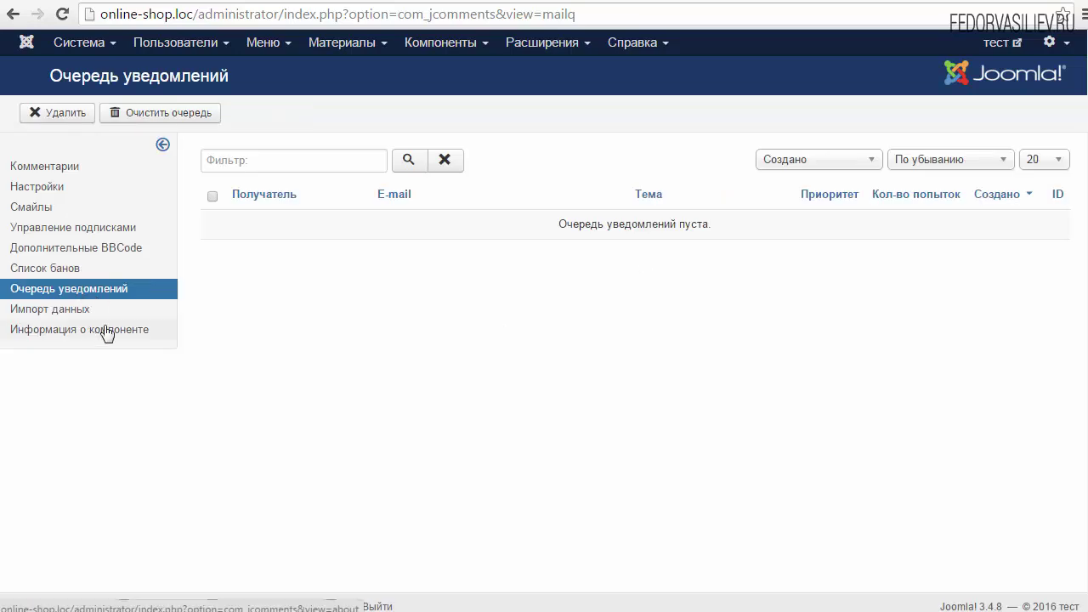
Open Импорт данных and read the notice about importing comments from other extensions
click(72, 316)
drag(404, 184, 922, 196)
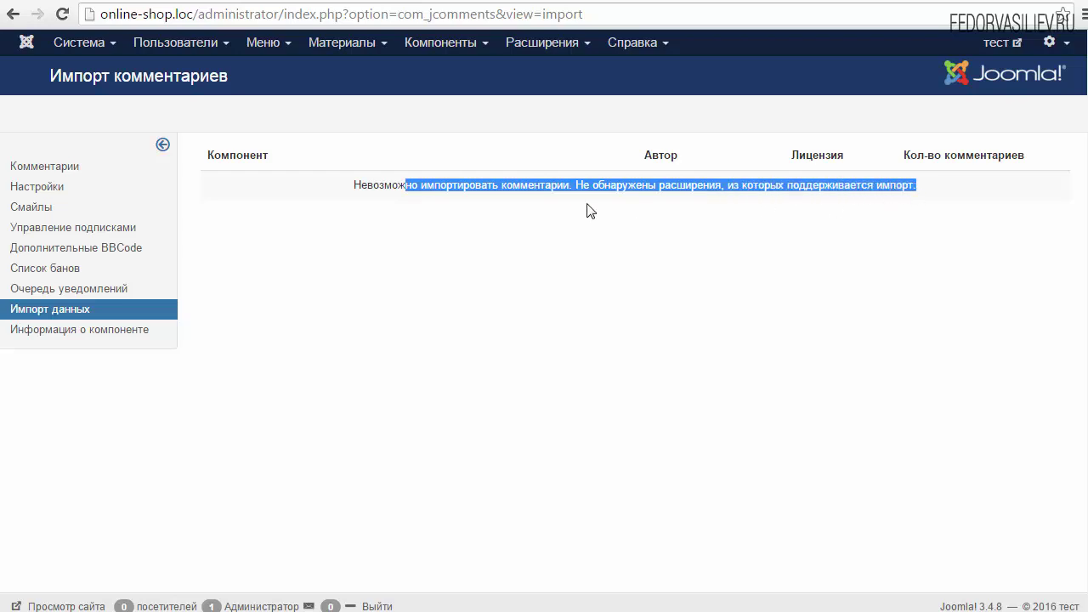
click(597, 184)
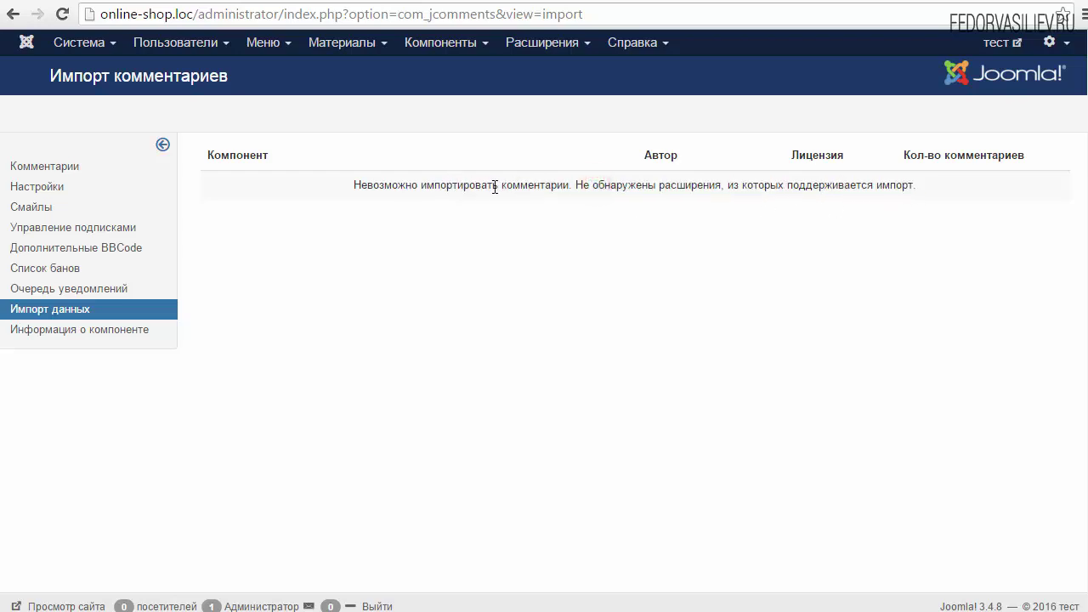
drag(594, 185, 723, 186)
click(736, 188)
drag(915, 185, 352, 184)
click(348, 185)
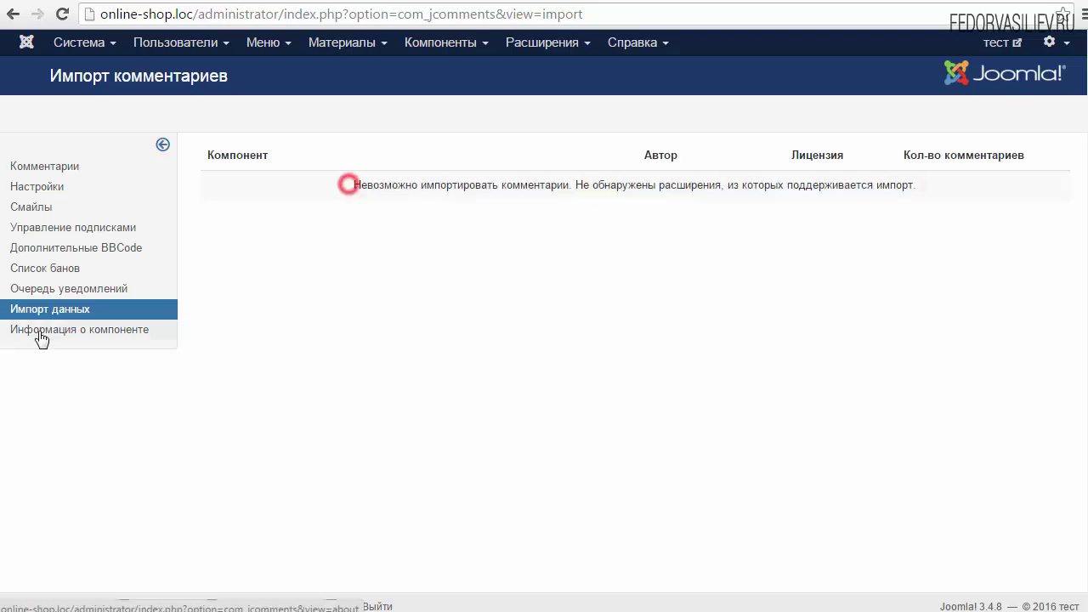
Open Информация о компоненте and look through the JComments version and credits
click(39, 330)
scroll(403, 346, down, 5)
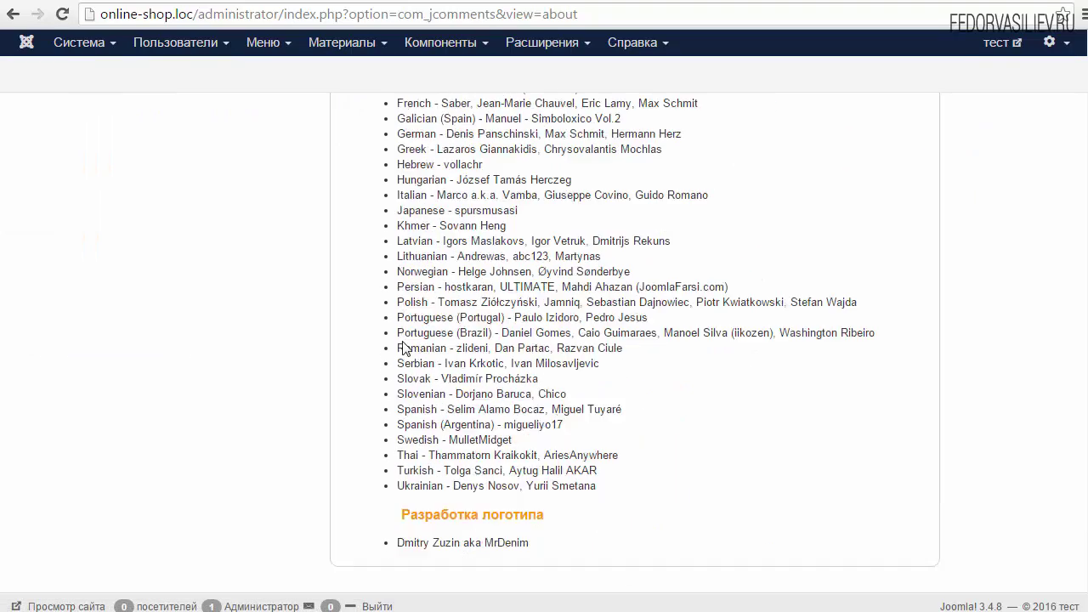
scroll(403, 347, up, 1)
scroll(403, 347, up, 4)
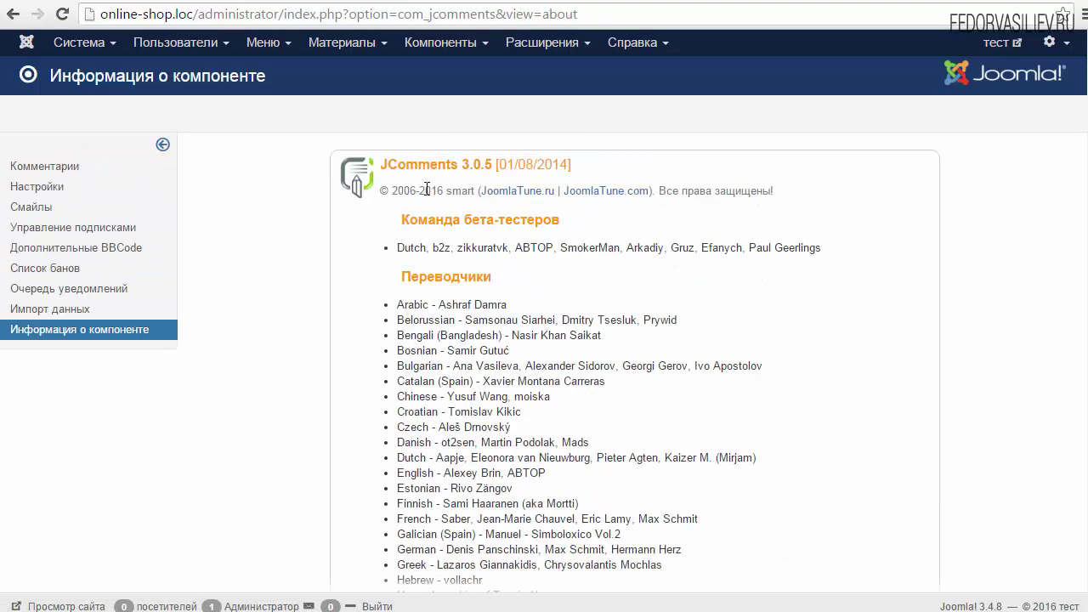
click(48, 268)
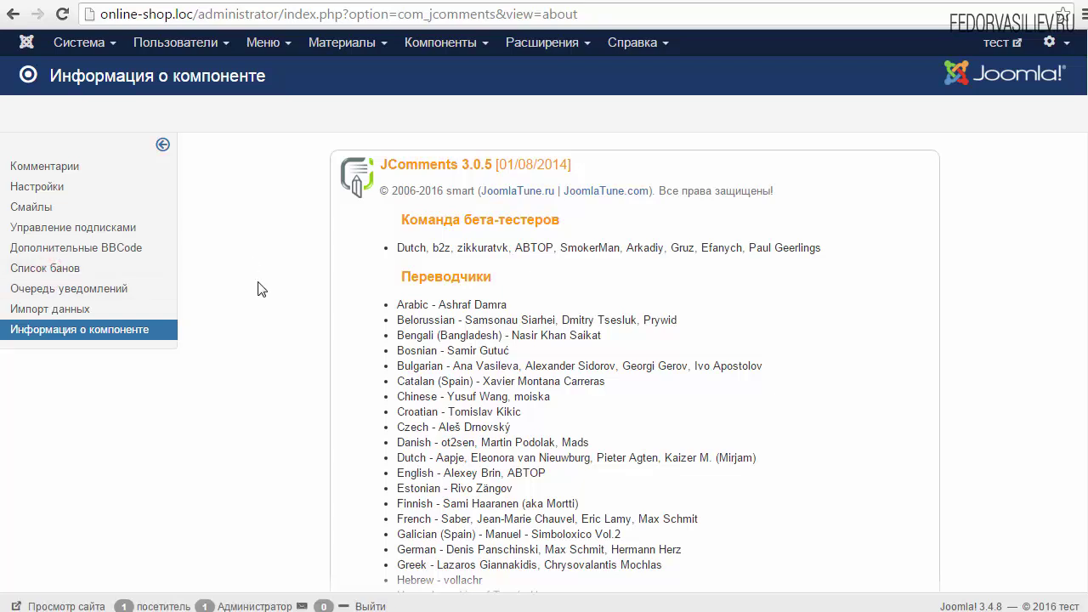